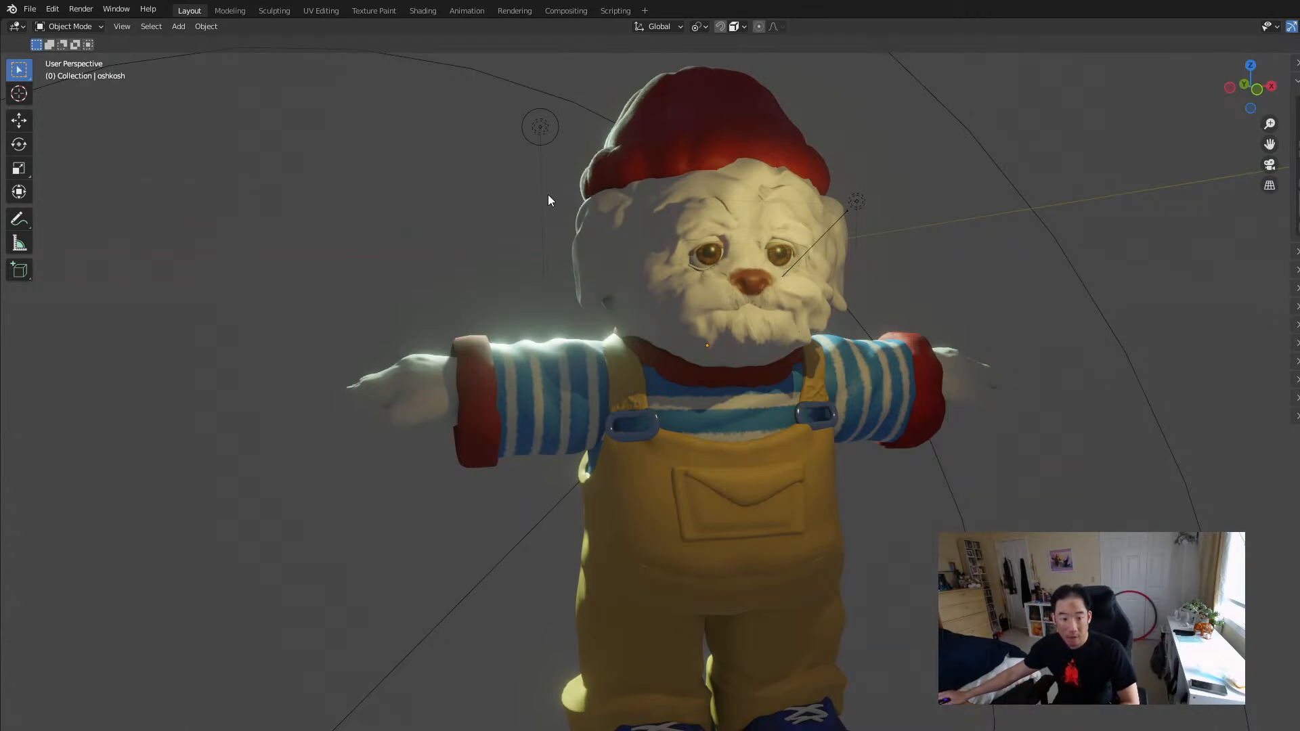
Examine the dressed dog character from the side, back and front viewpoints.
middle_click_drag(547, 193, 628, 200)
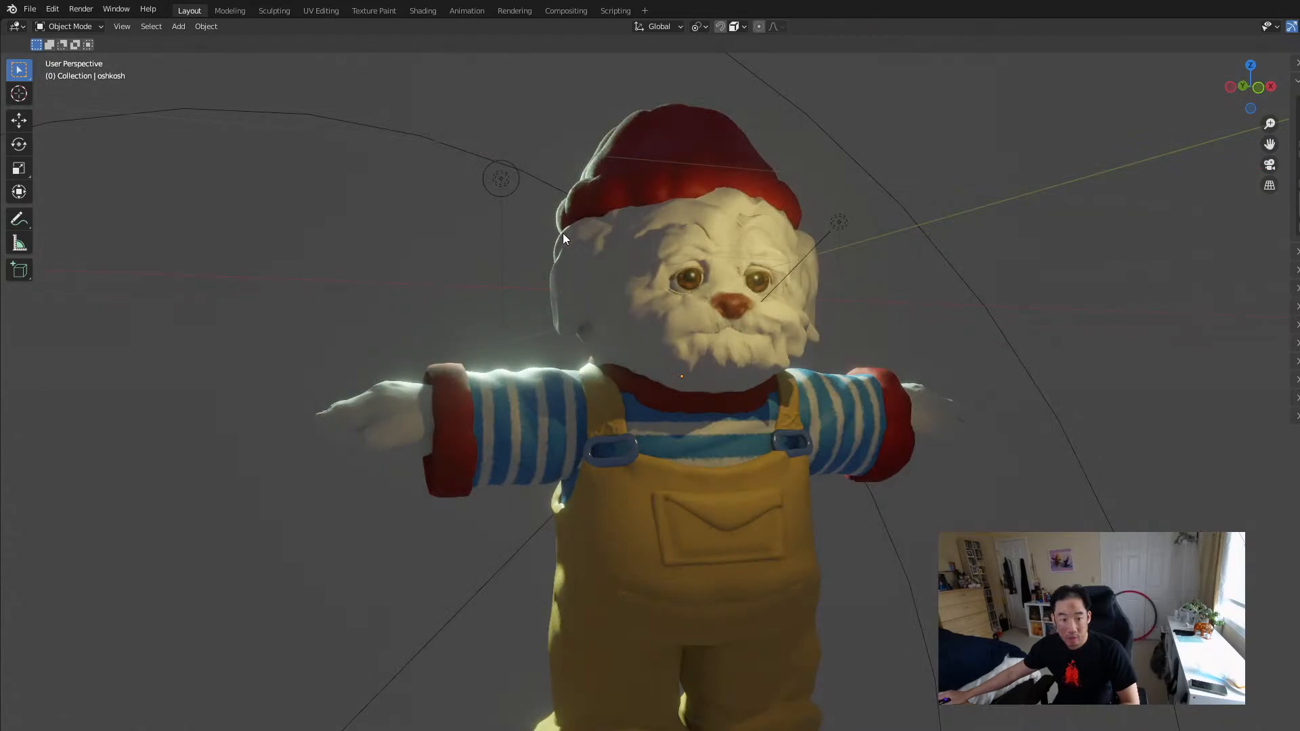
right_click(449, 284)
scroll(353, 272, "up", 4)
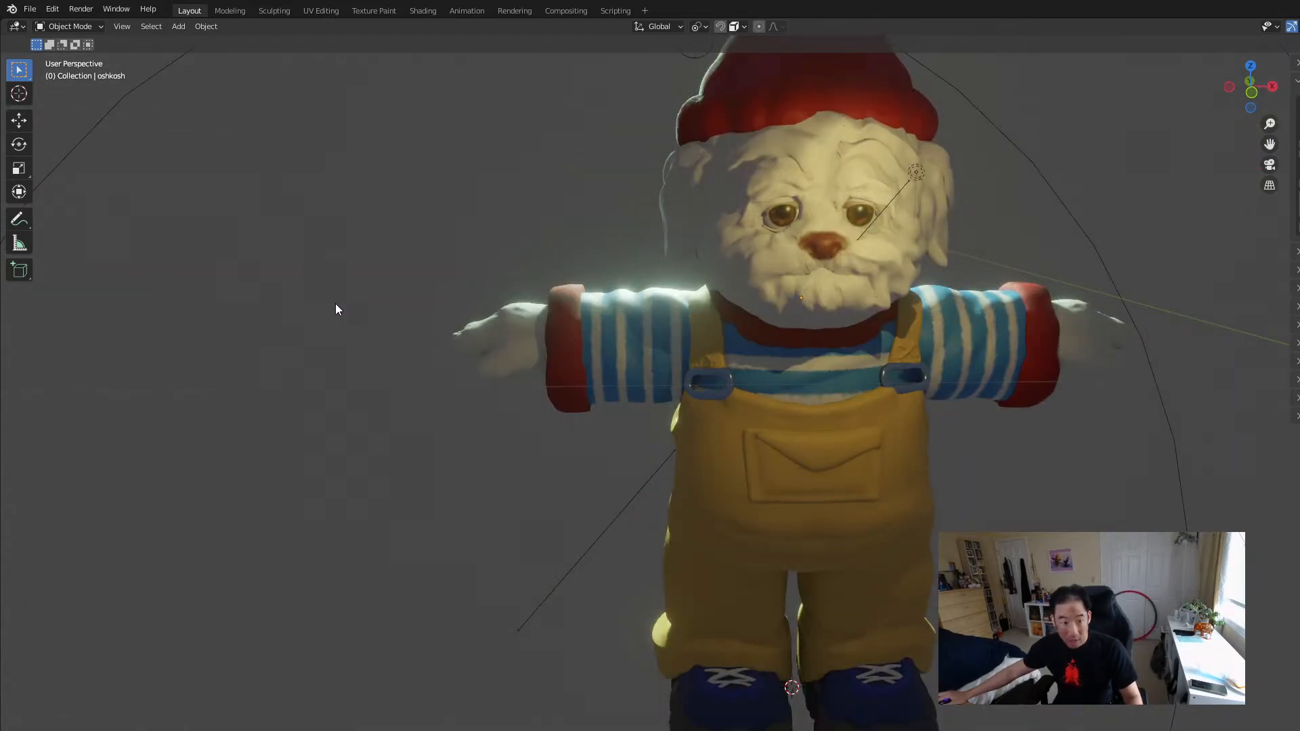
left_click(1230, 89)
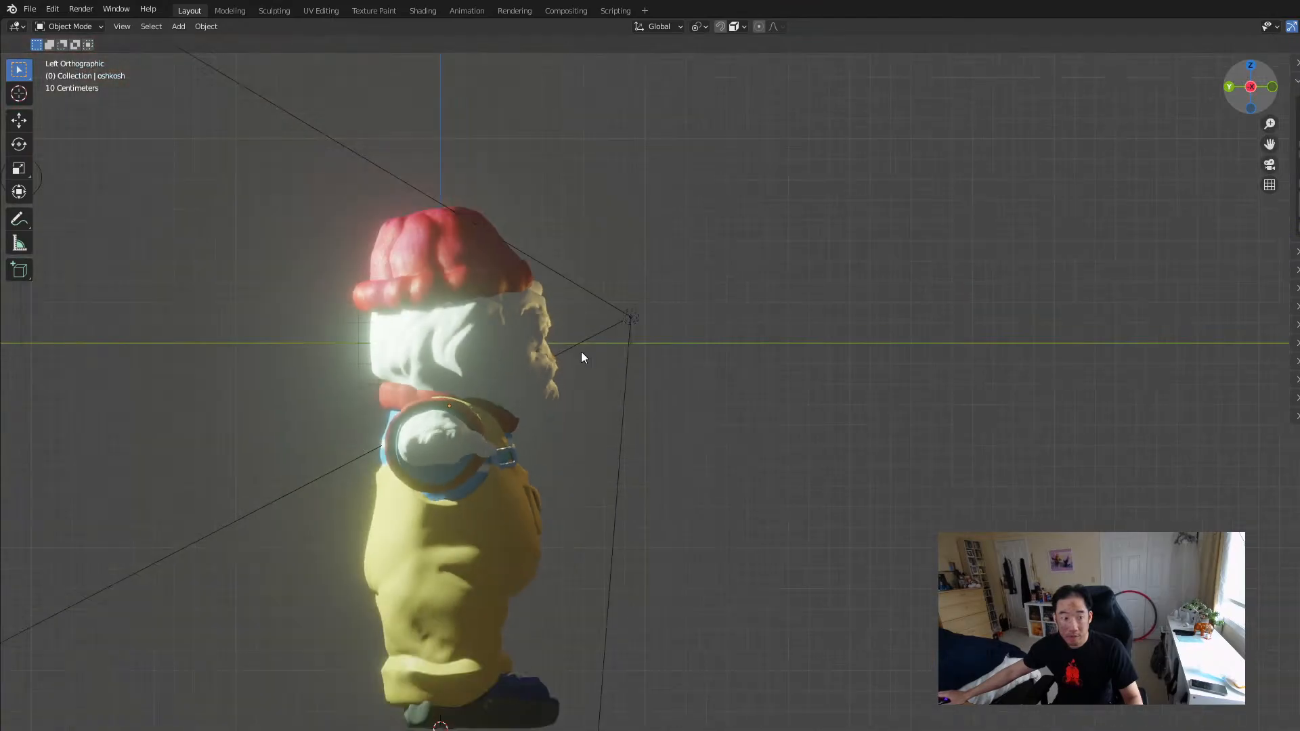
left_click(1231, 89)
left_click(1225, 91)
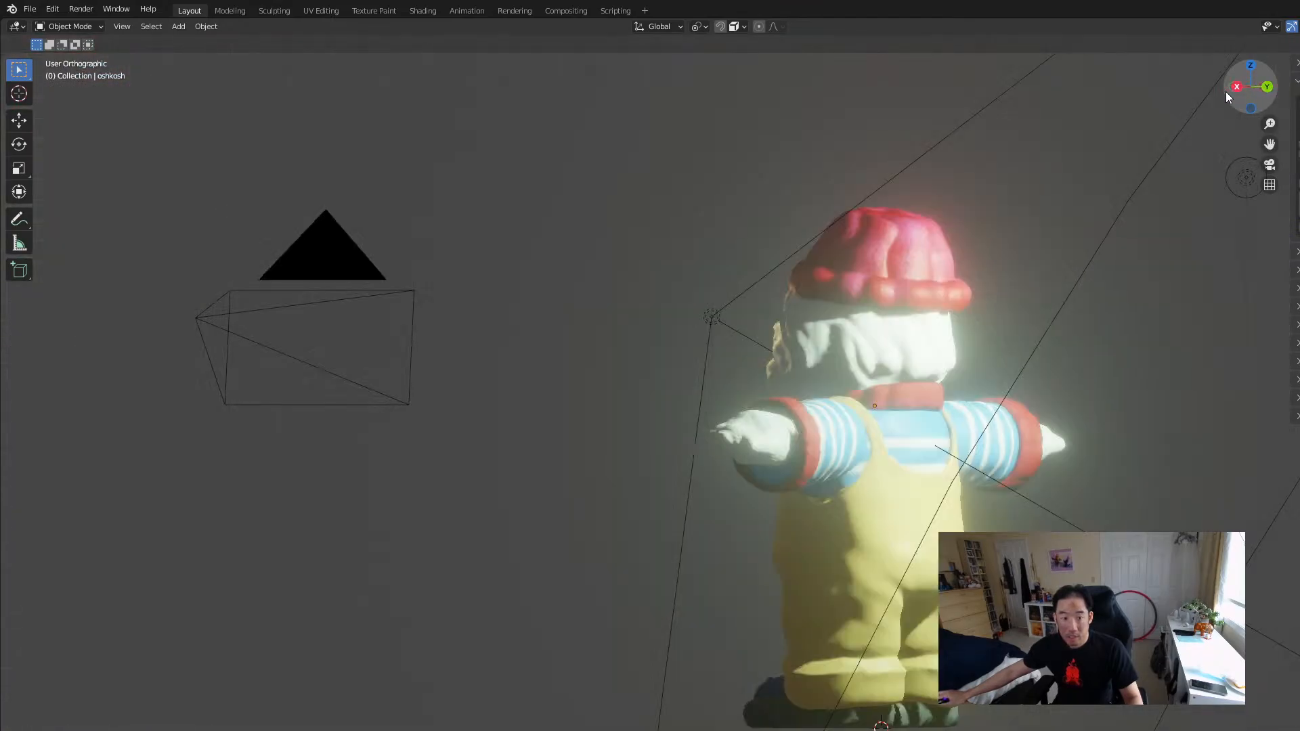
scroll(782, 376, "up", 4)
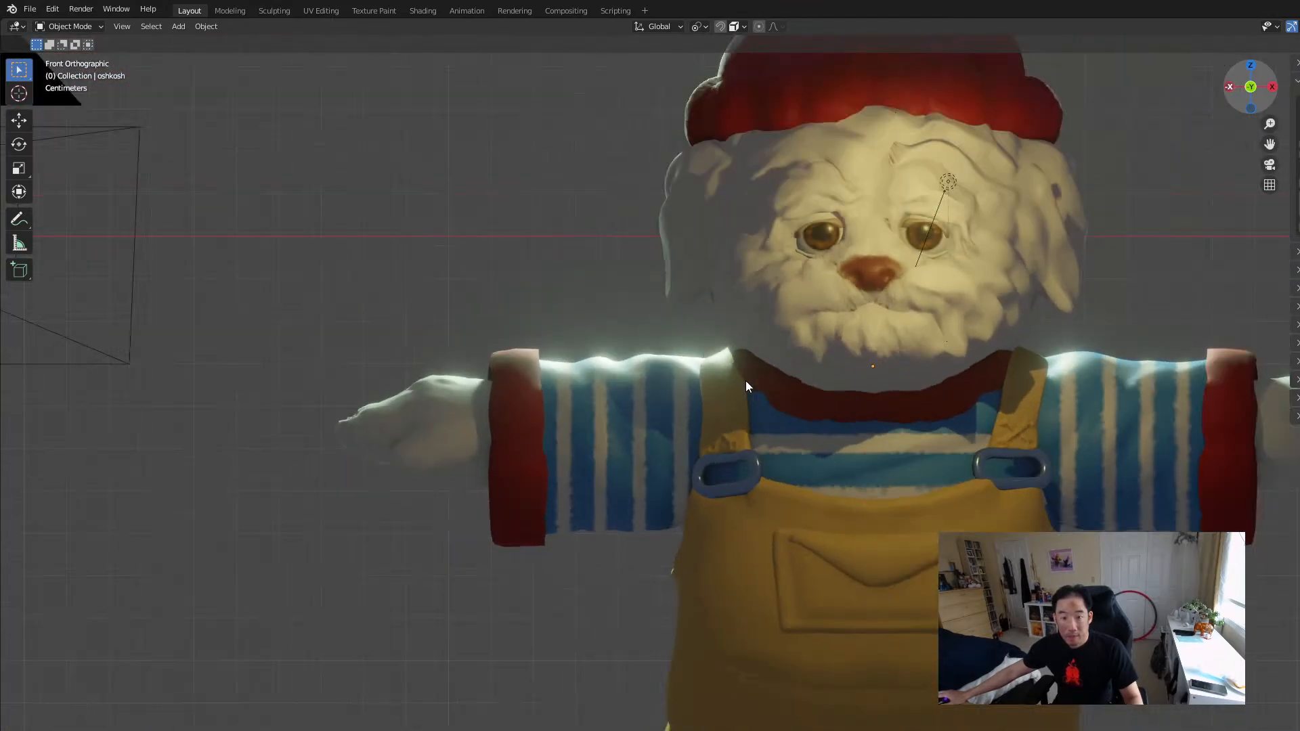
left_click(1252, 88)
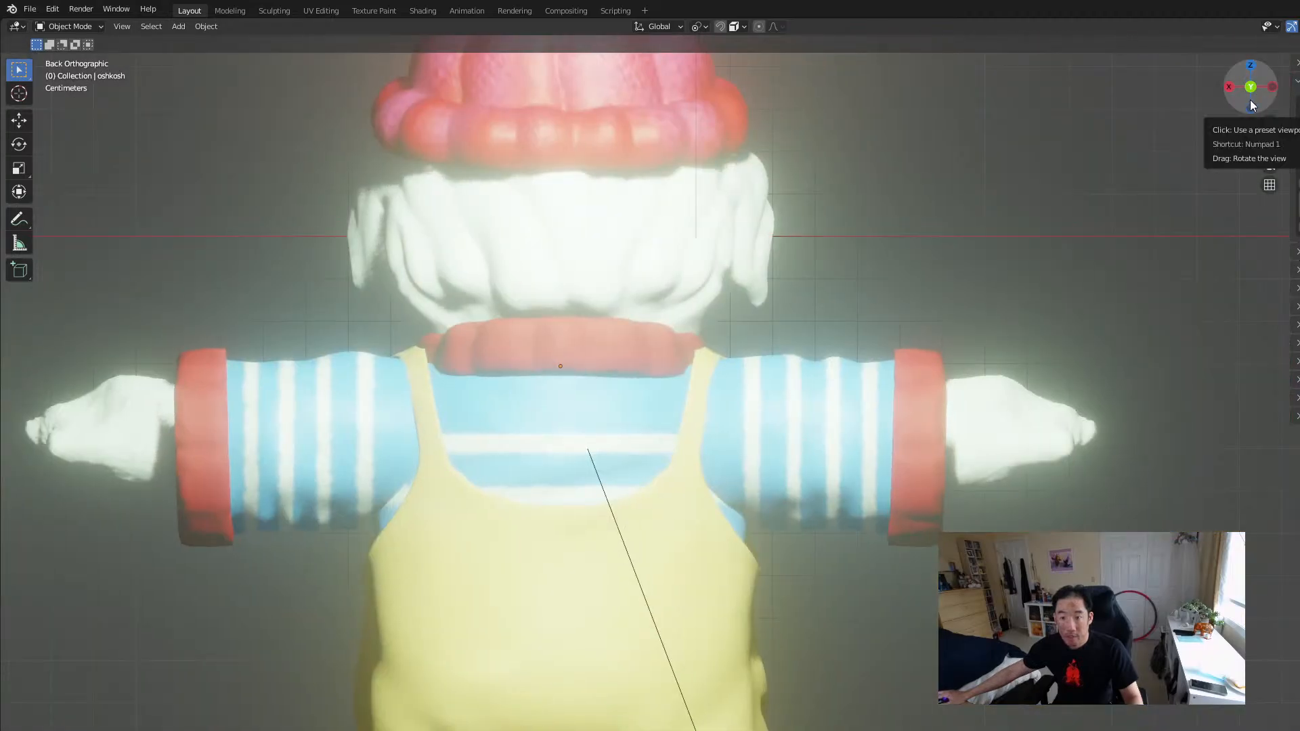
left_click(1251, 89)
scroll(1138, 179, "down", 3)
right_click(1120, 195)
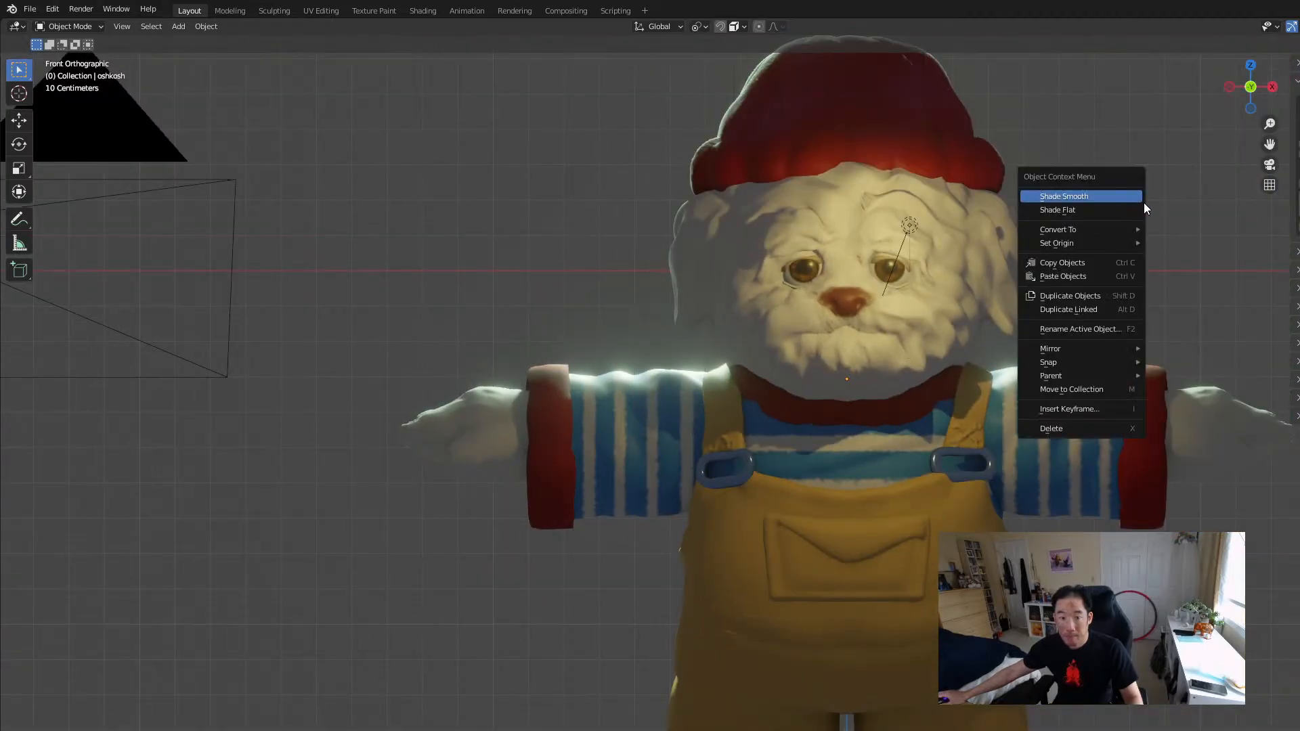
scroll(1078, 315, "up", 2)
scroll(1063, 317, "down", 1)
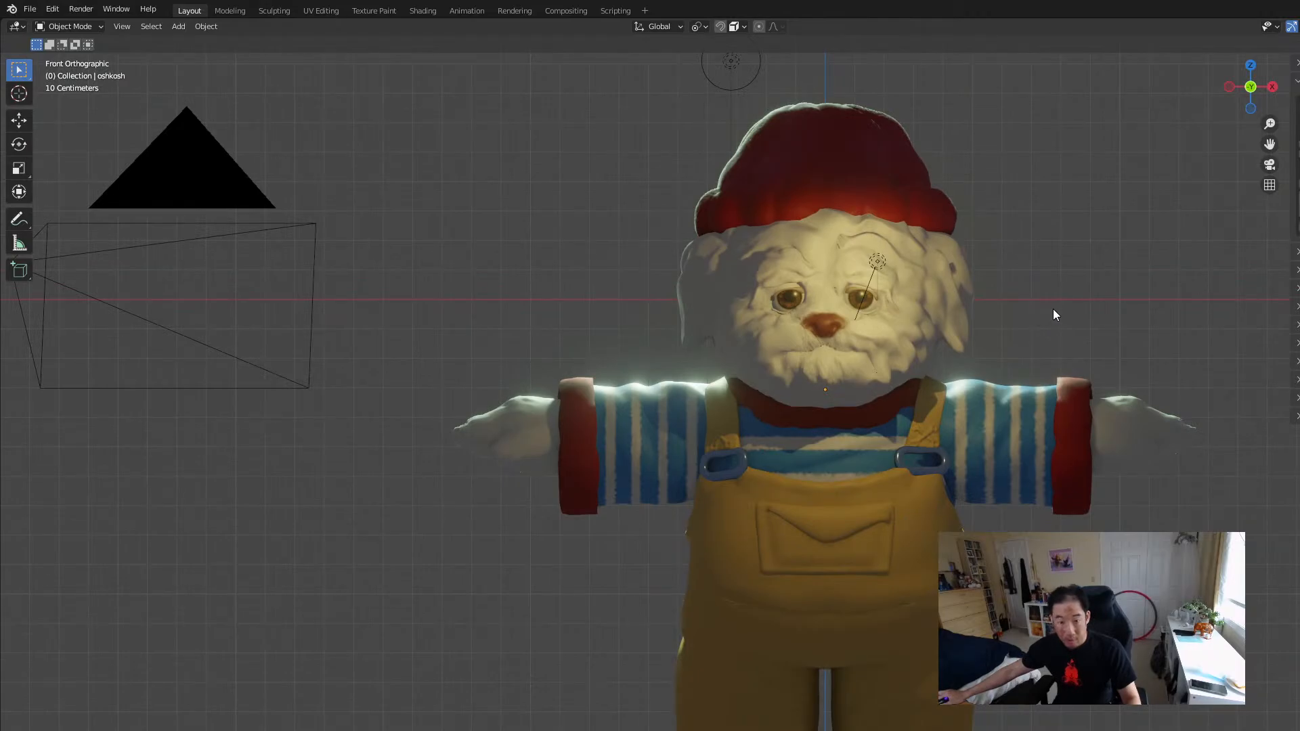
left_click_drag(1262, 88, 1273, 91)
left_click(1272, 87)
left_click(1271, 86)
left_click(1272, 87)
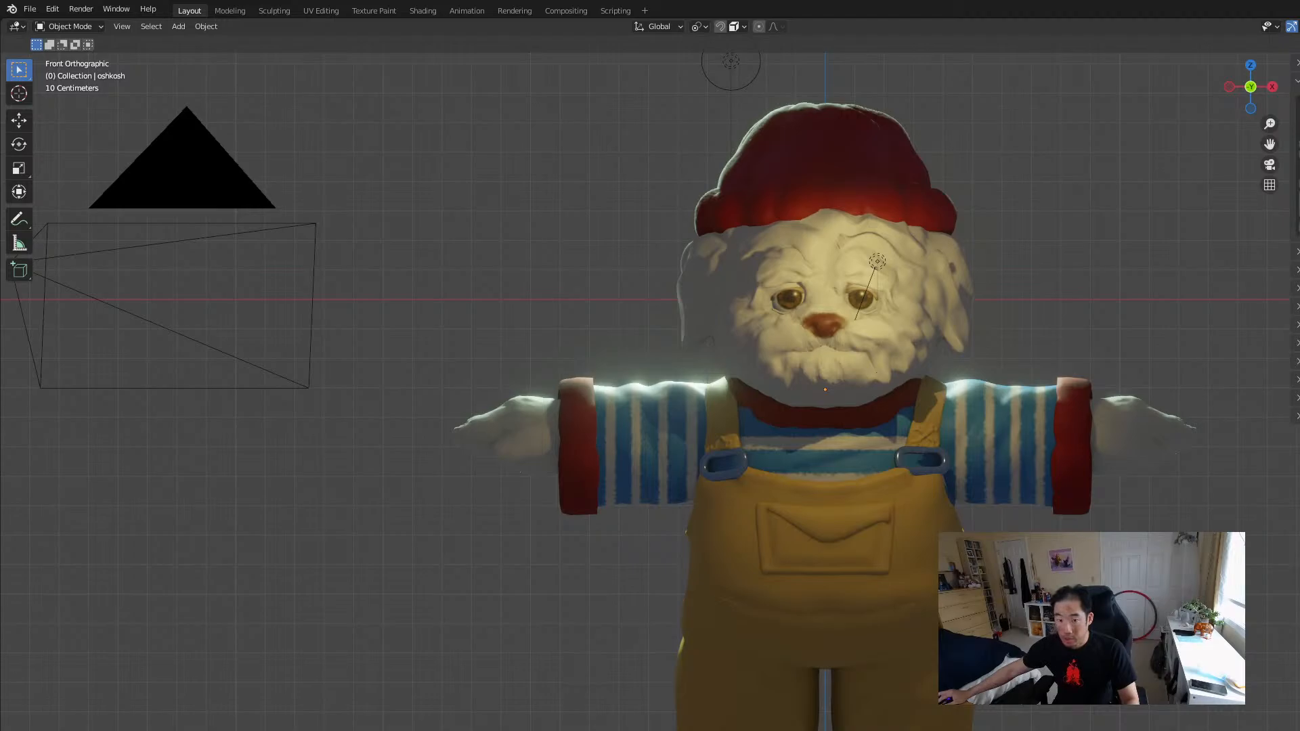
scroll(390, 701, "down", 2)
scroll(390, 701, "up", 2)
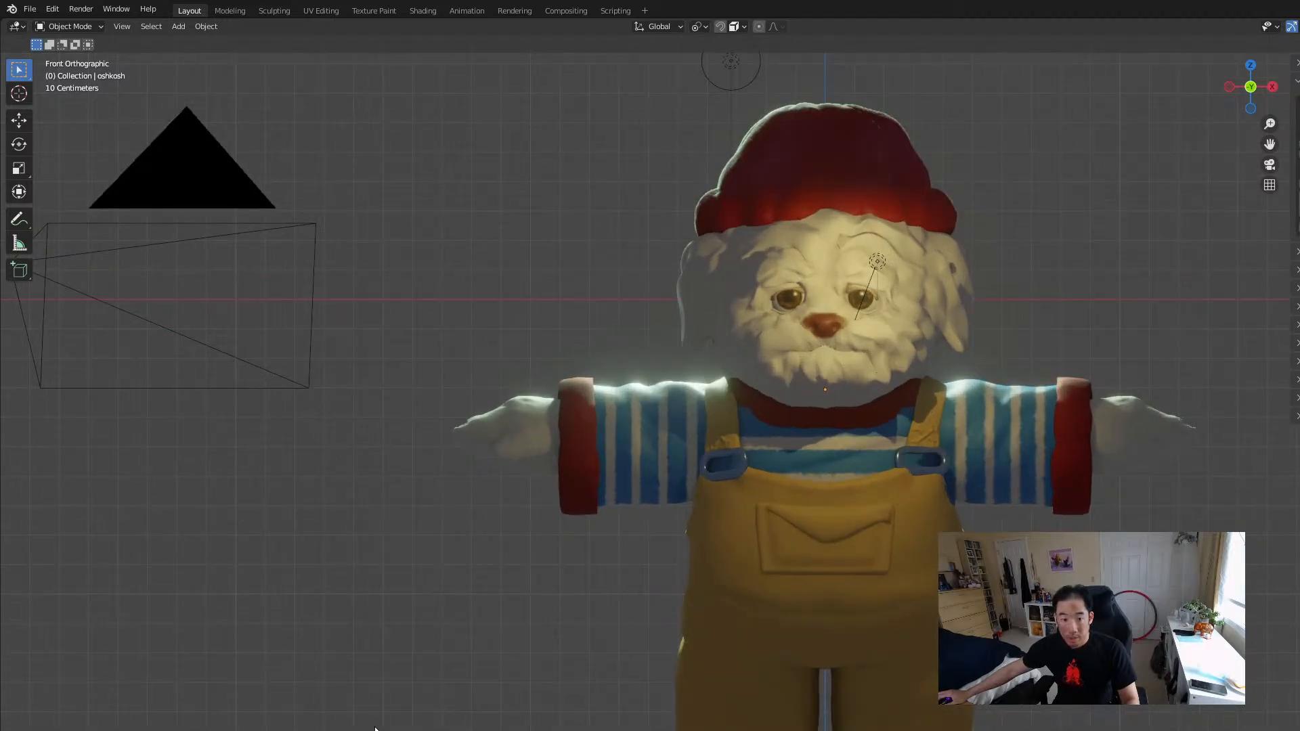
scroll(386, 699, "down", 1)
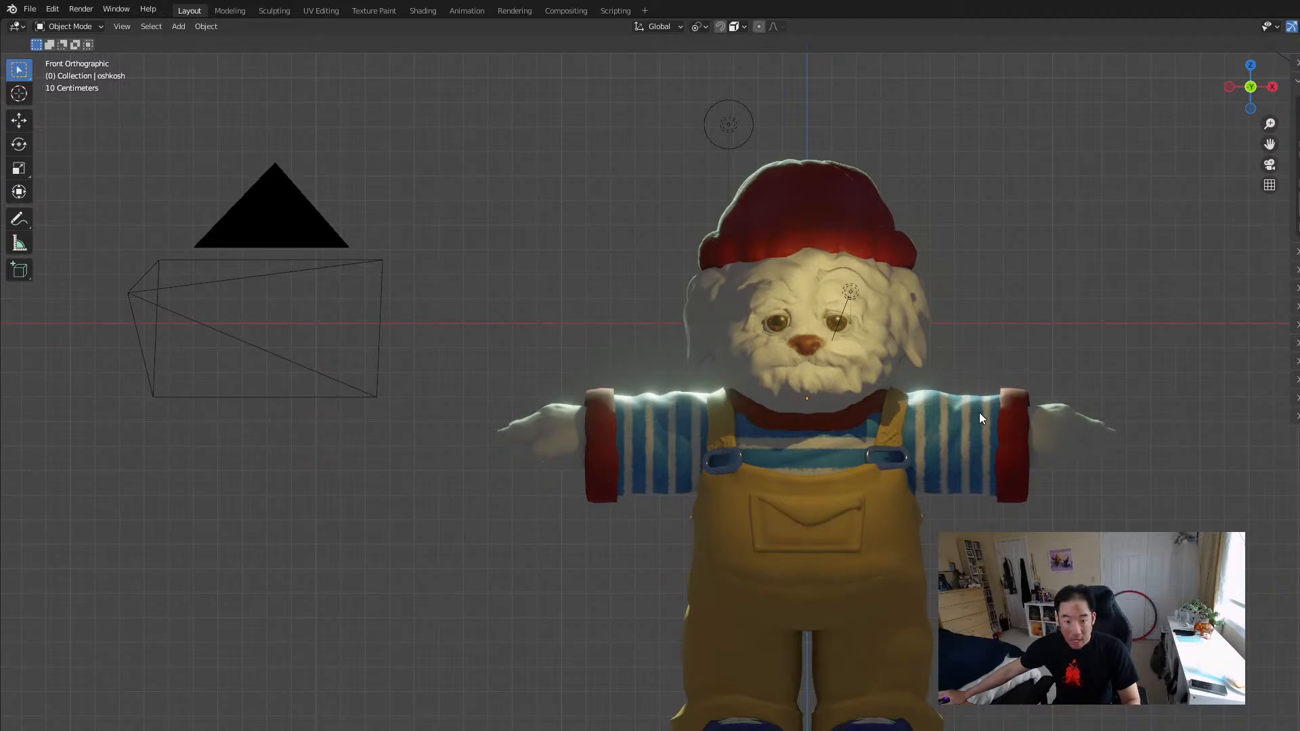
scroll(982, 417, "up", 2)
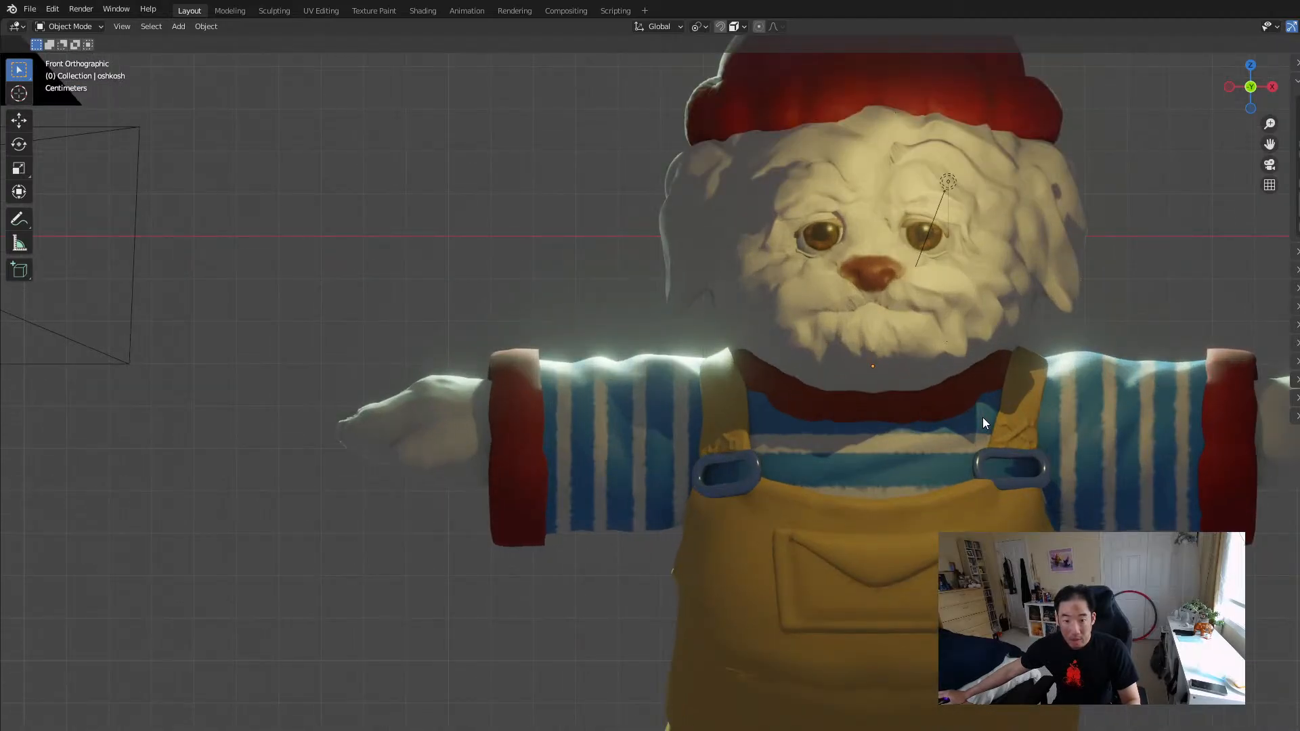
scroll(981, 417, "down", 1)
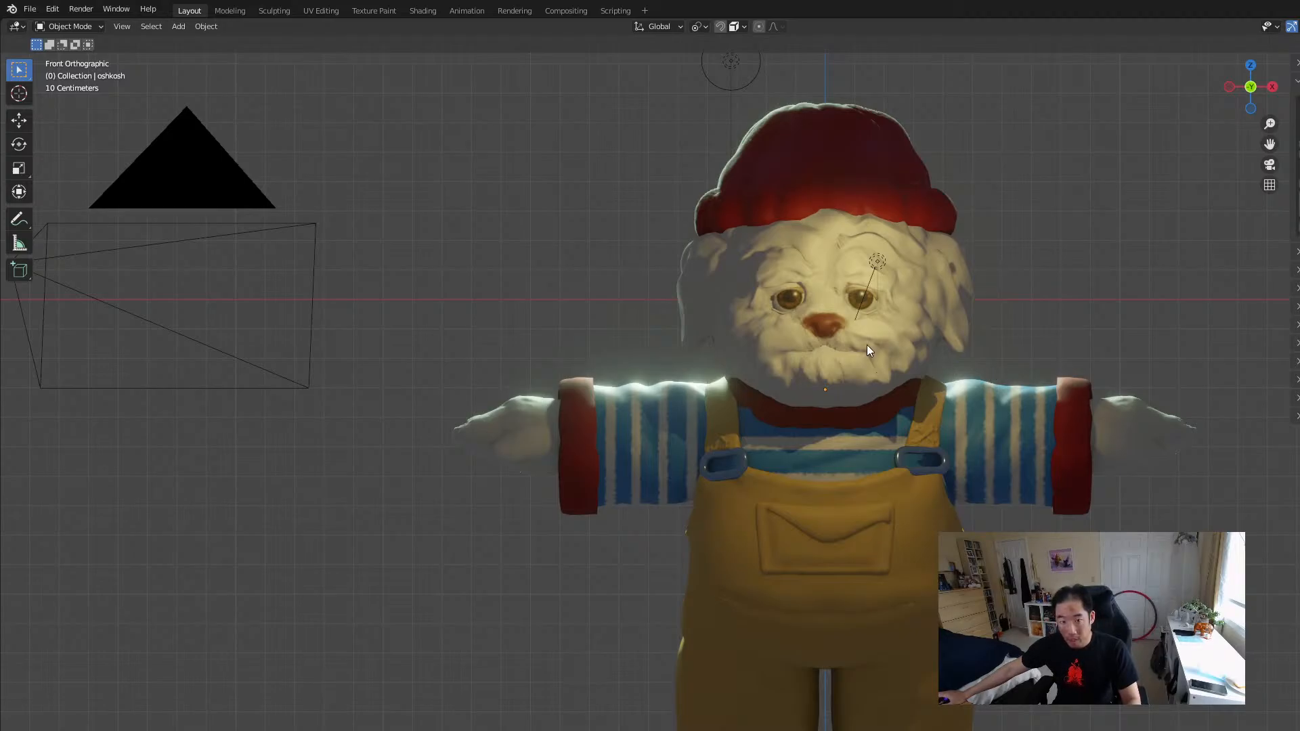
scroll(868, 347, "up", 1)
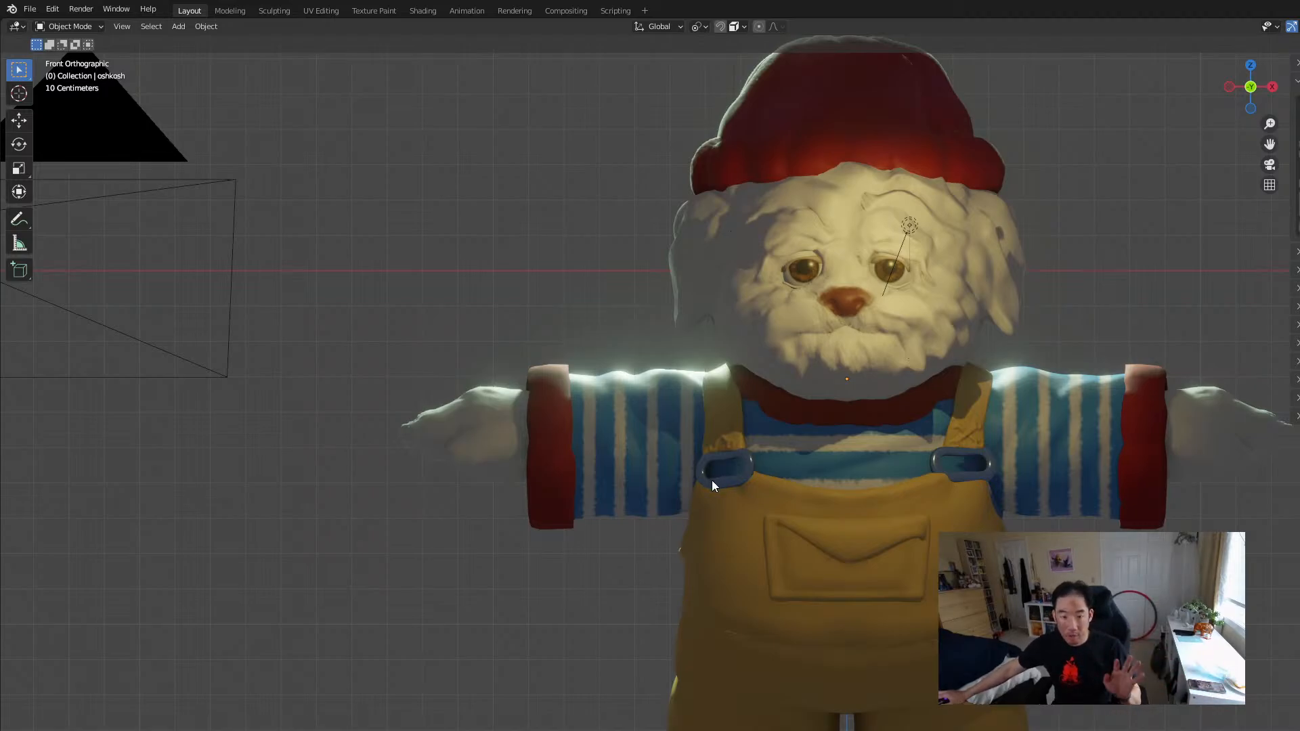
scroll(713, 481, "down", 3)
scroll(726, 460, "up", 1)
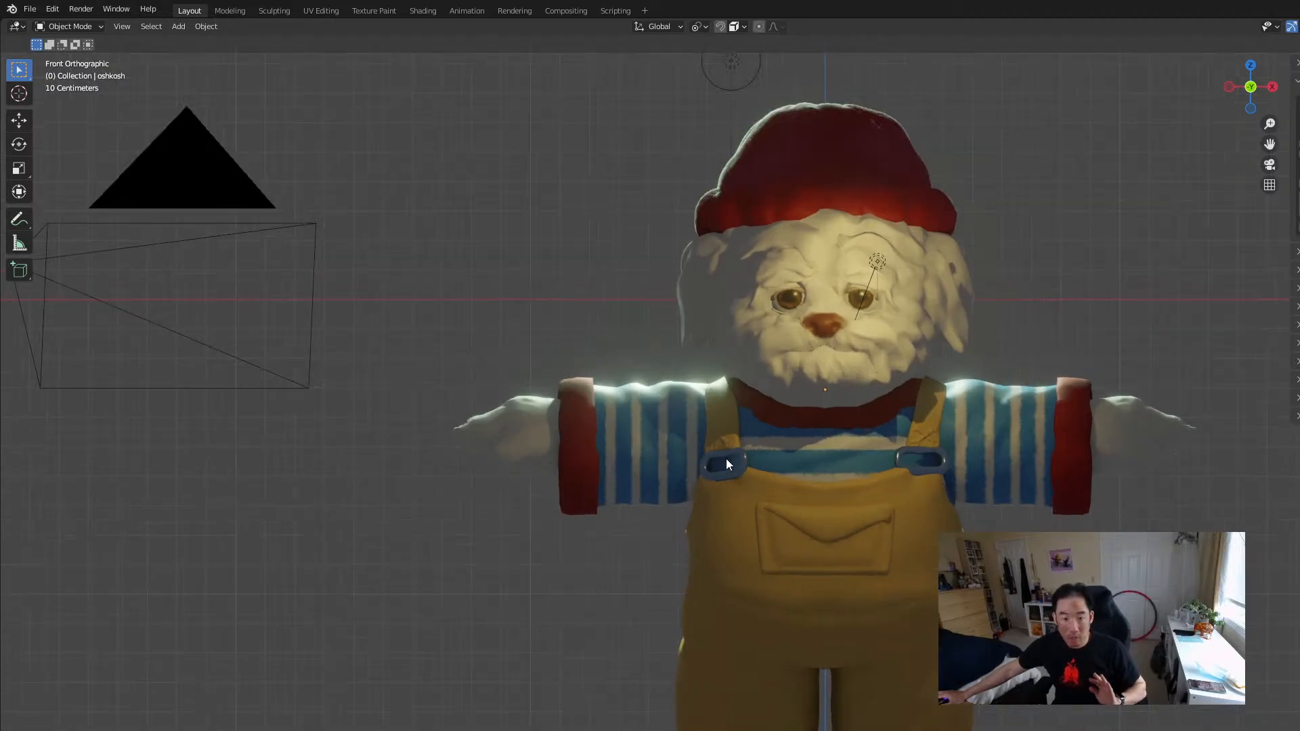
scroll(726, 458, "down", 1)
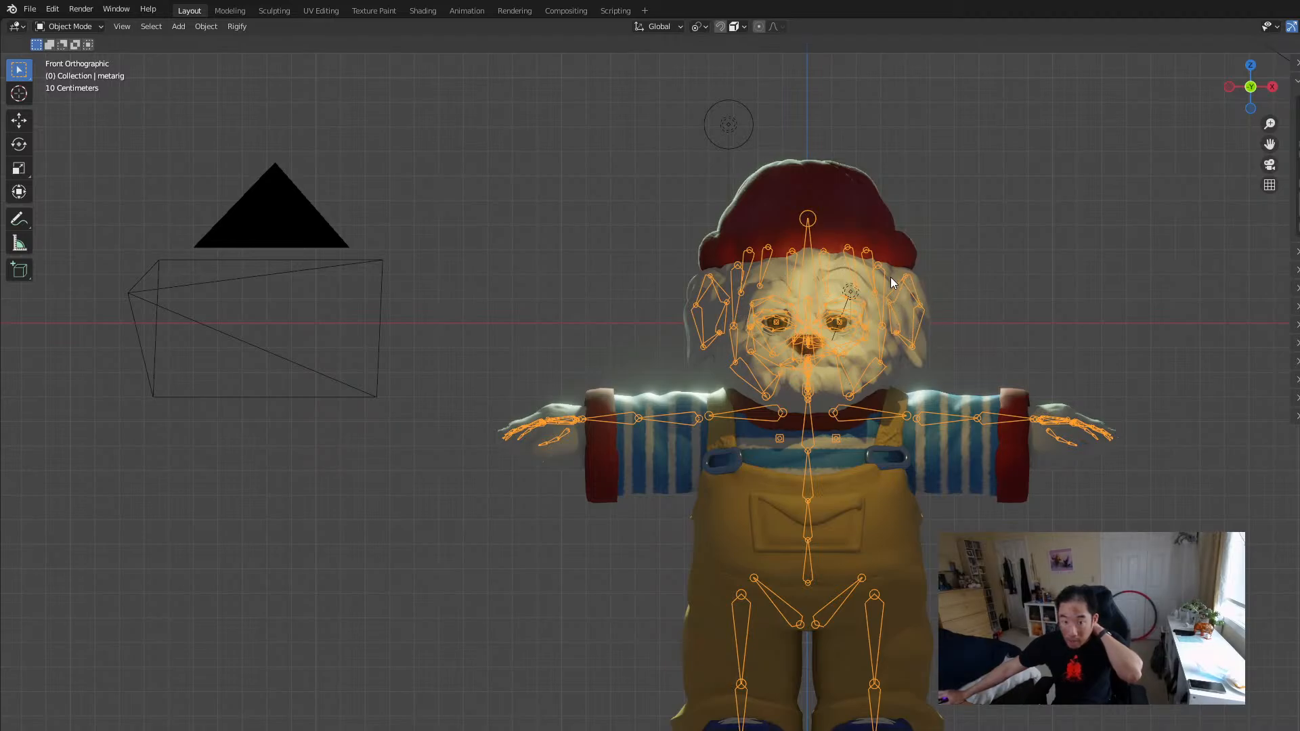
Hide the metarig armature that overlaps the character, leaving the textured model uncovered.
left_click(1228, 87)
left_click(1273, 89)
middle_click_drag(881, 262, 822, 272)
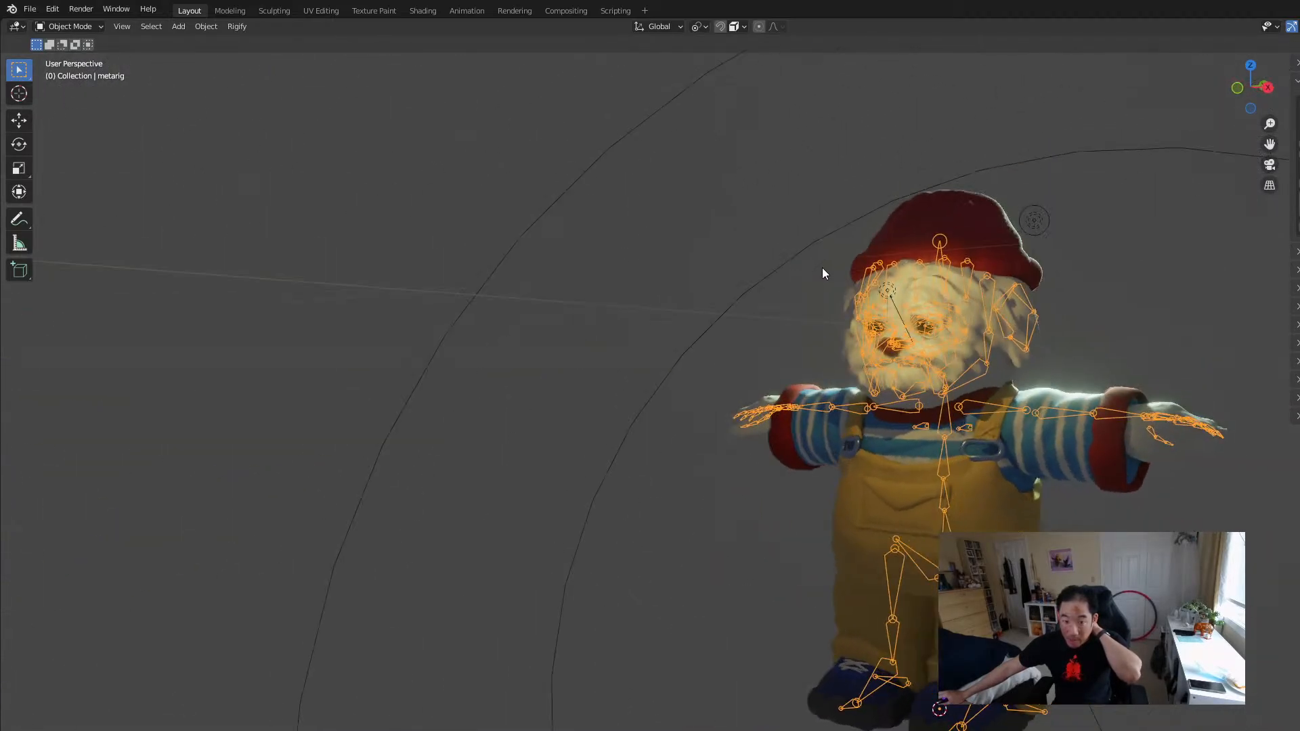
scroll(823, 272, "up", 3)
scroll(824, 272, "down", 4)
scroll(859, 290, "up", 3)
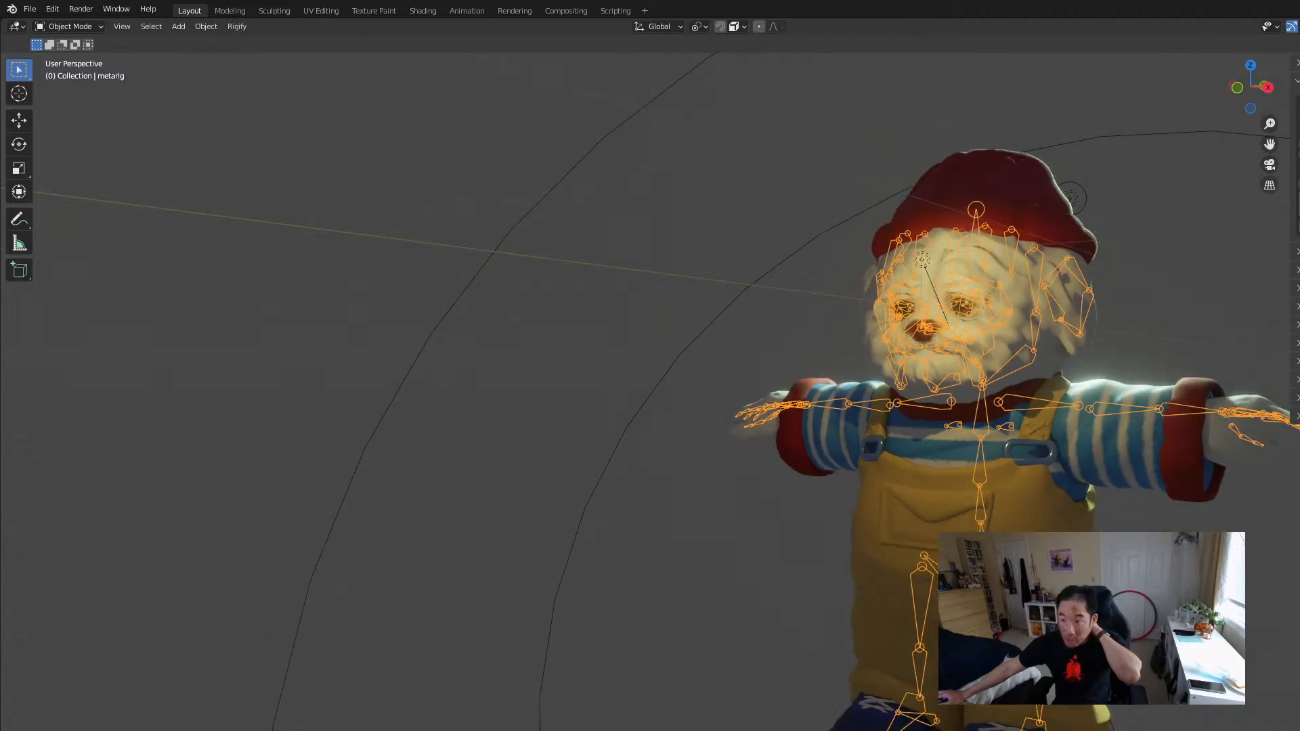
key("h")
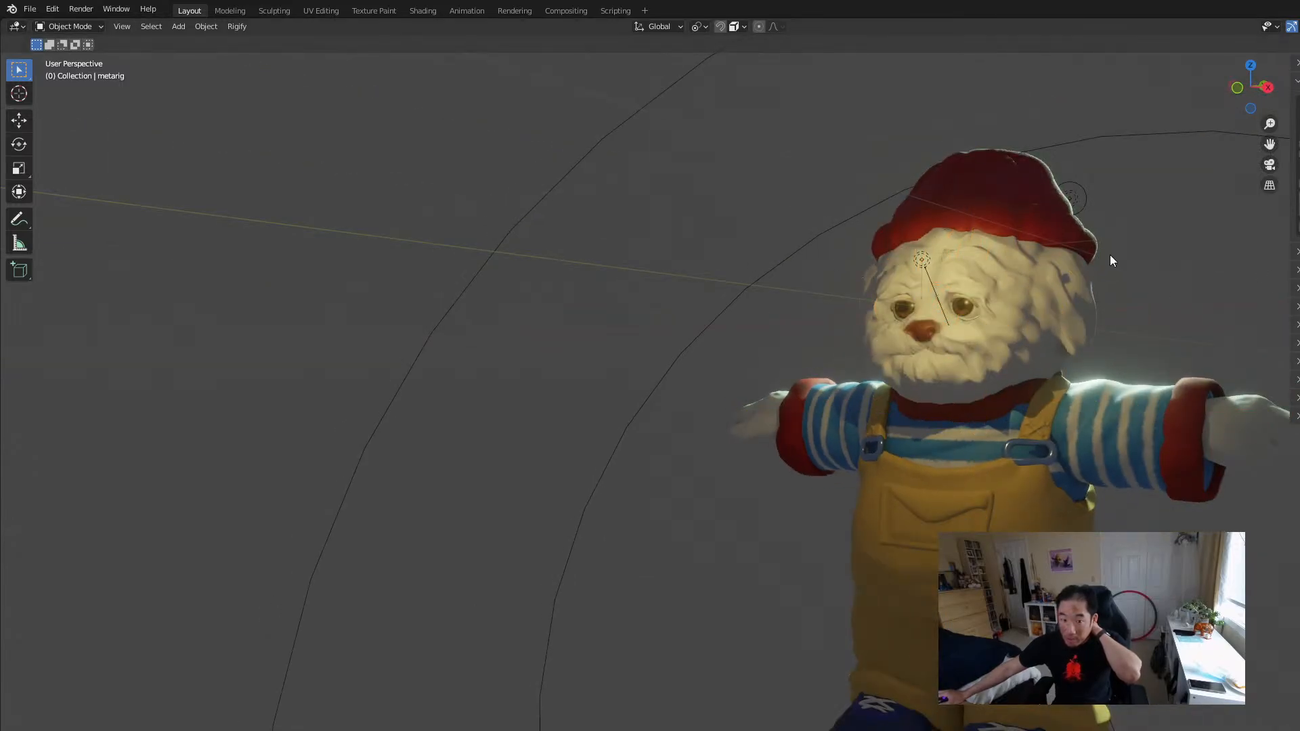
Examine the character's face and upper body up close, and the whole figure from the front.
middle_click_drag(898, 269, 929, 284)
scroll(1011, 290, "up", 2)
scroll(717, 238, "up", 3)
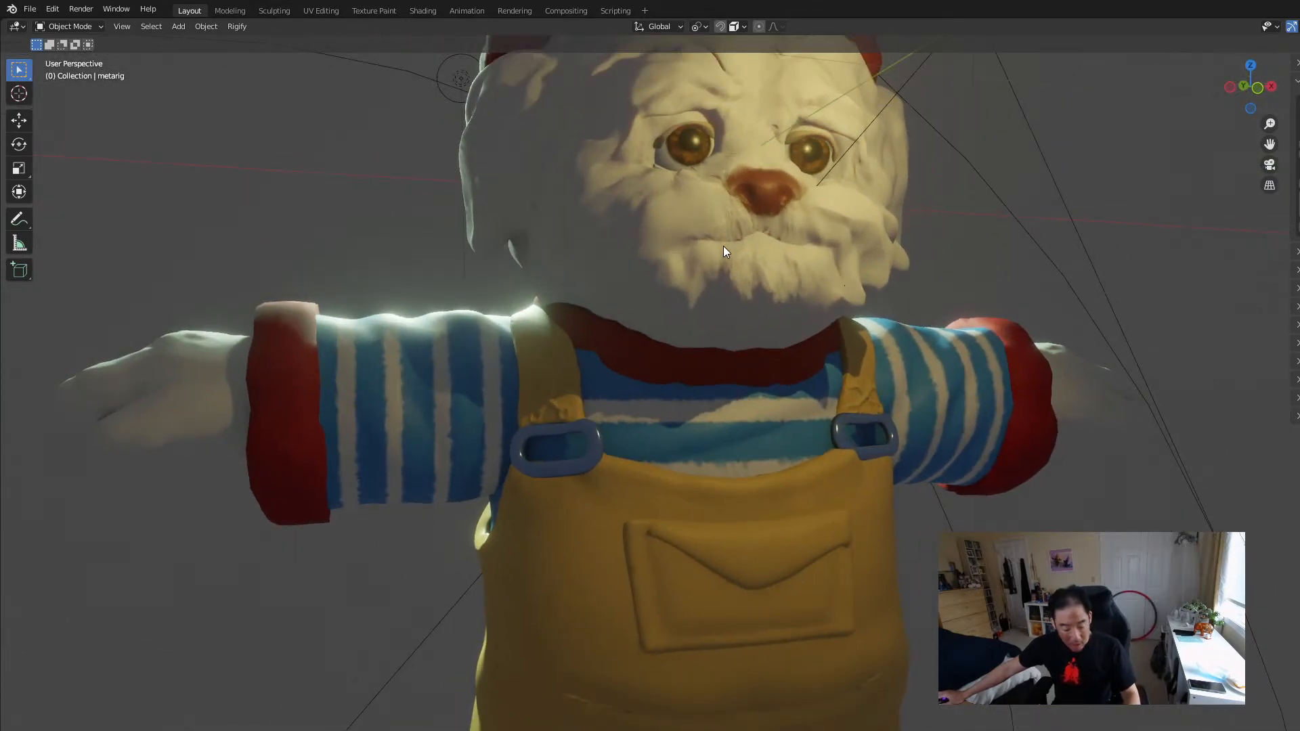
middle_click_drag(623, 343, 594, 663, "shift")
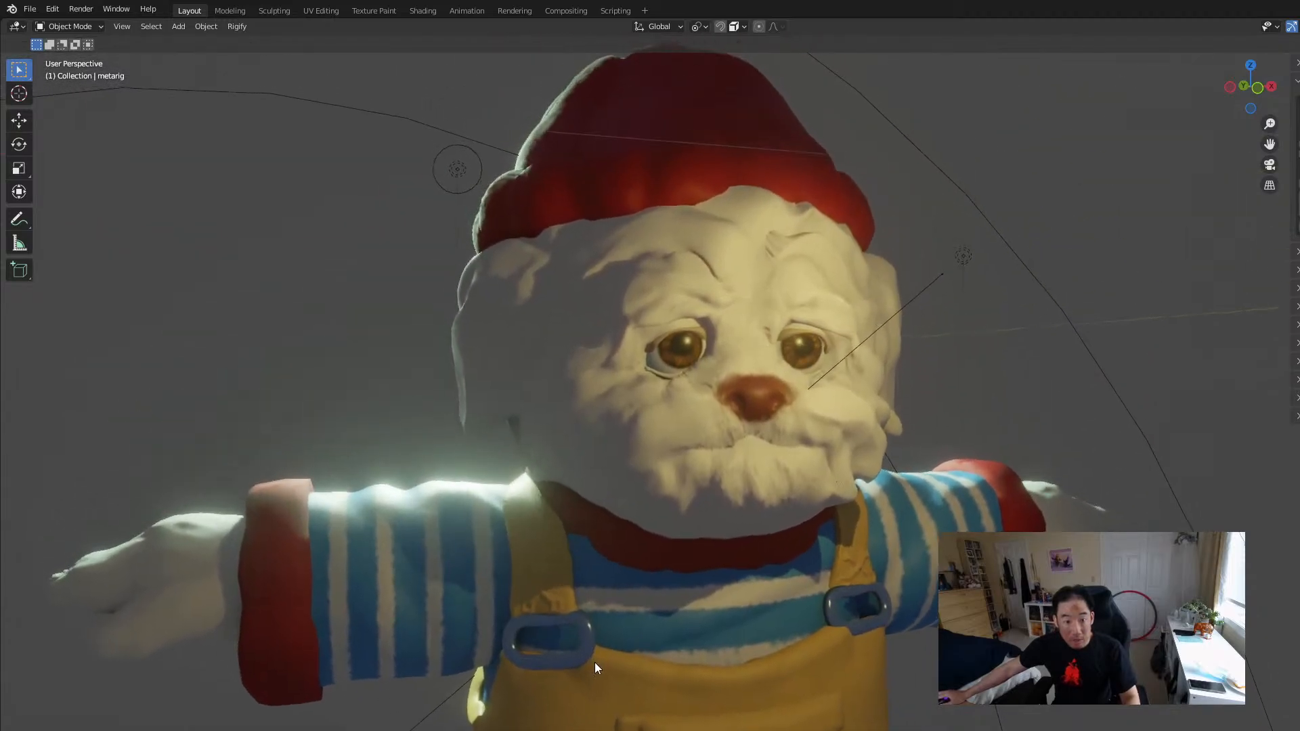
scroll(595, 664, "down", 1)
scroll(595, 663, "up", 3)
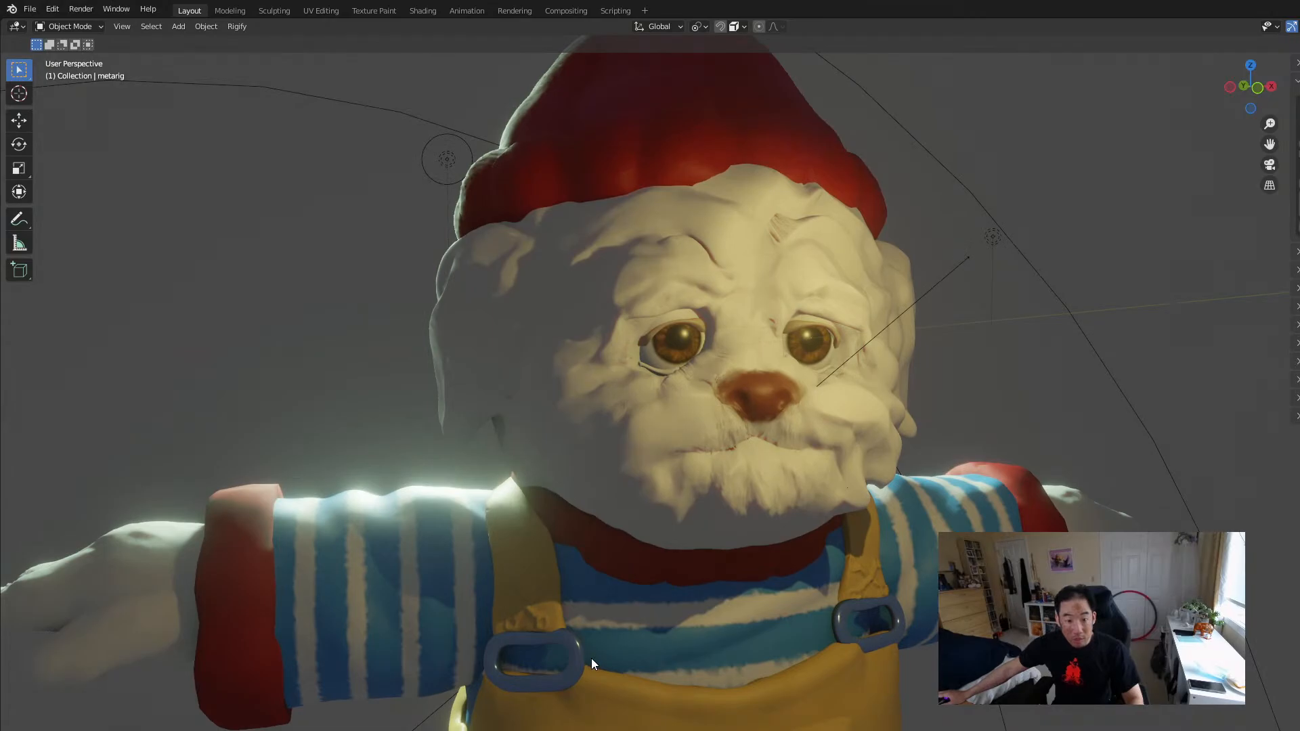
scroll(591, 658, "down", 4)
mouse_move(580, 656)
middle_mouse_down()
mouse_move(690, 606)
mouse_move(574, 659)
middle_mouse_up()
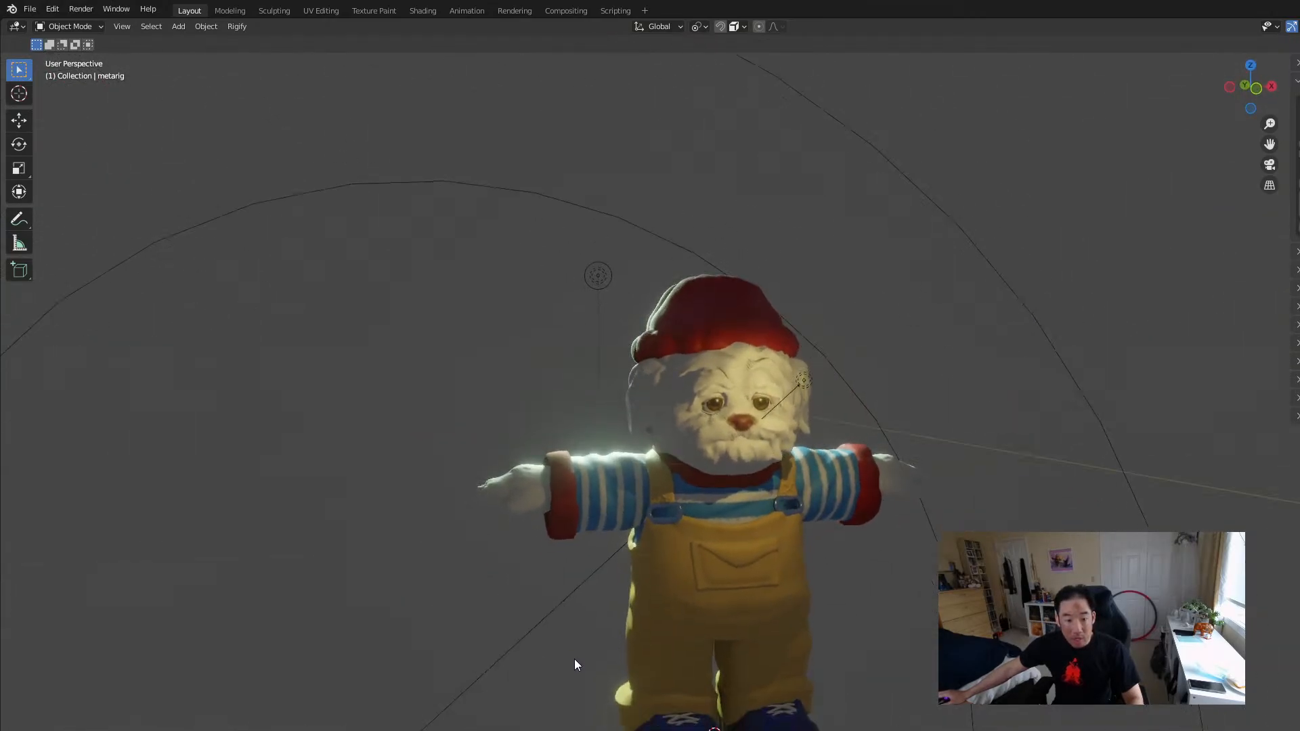
scroll(574, 660, "up", 4)
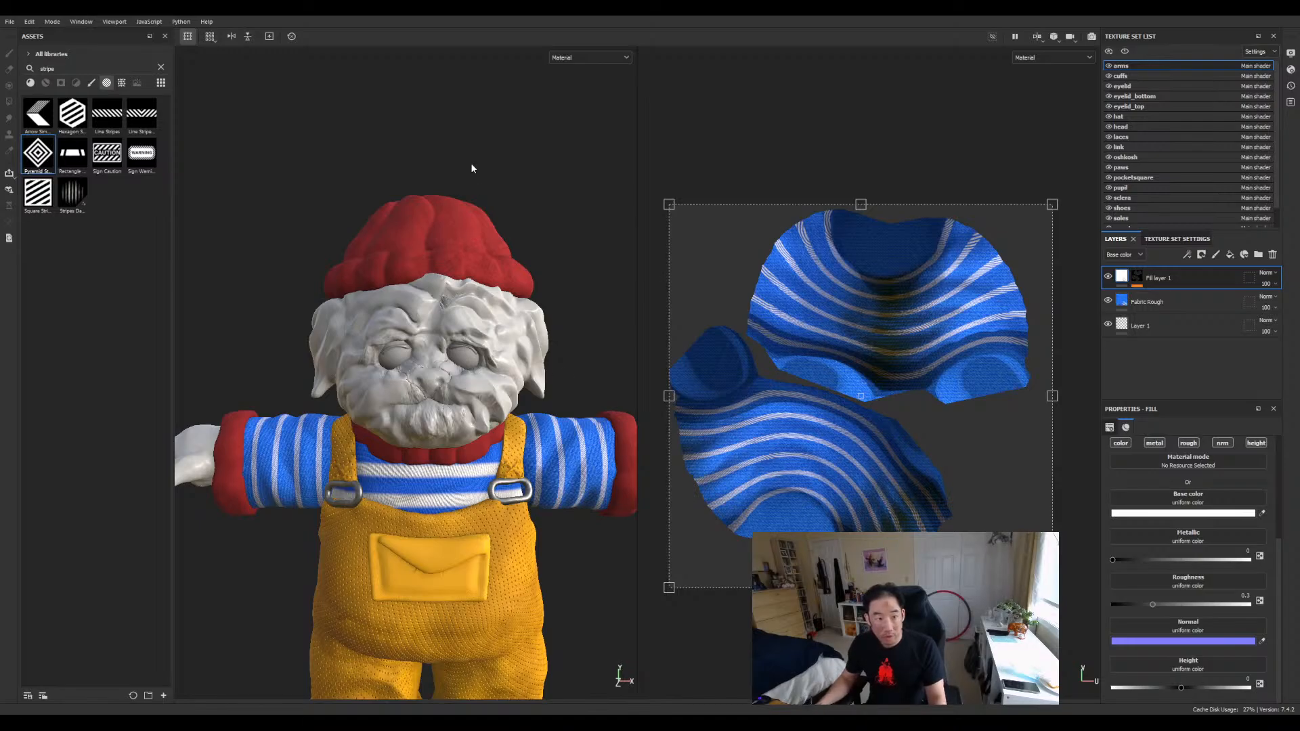
Switch the 3D view to orthographic projection and frame the whole character in it.
left_click_drag(539, 360, 563, 378, "alt")
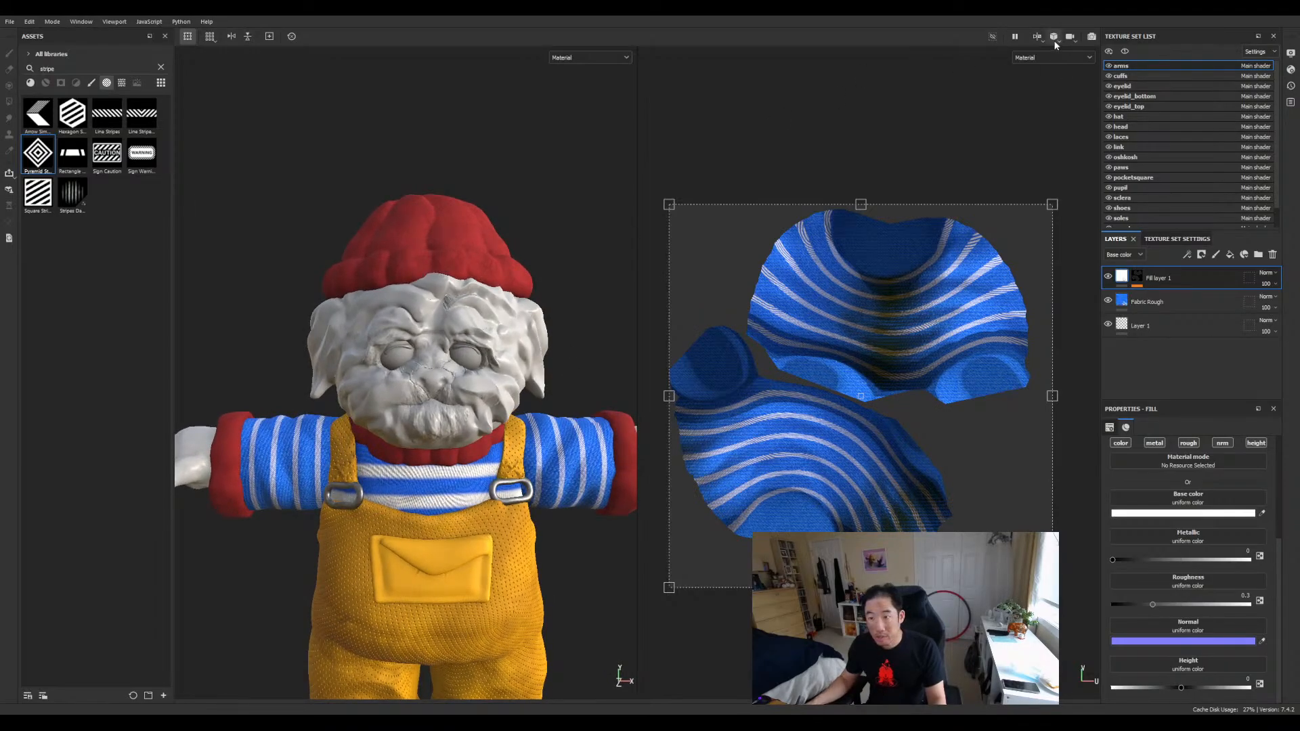
left_click(1068, 62)
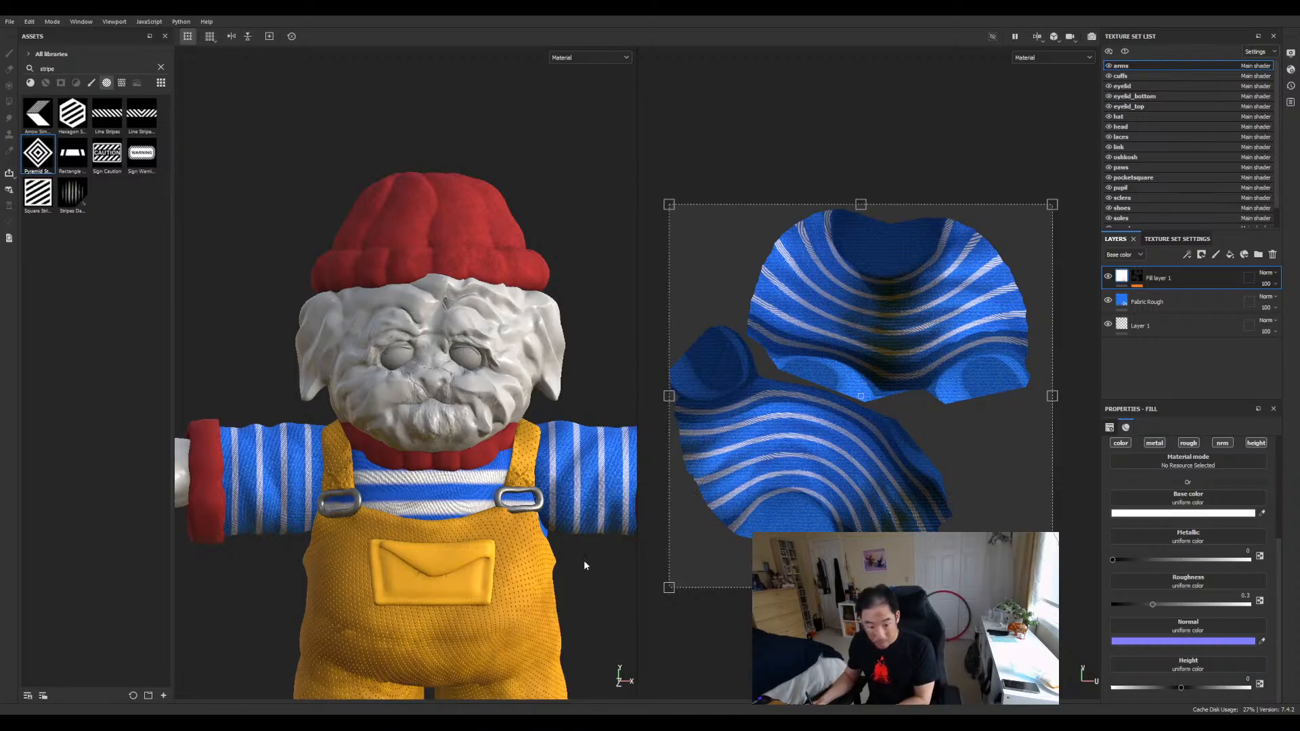
scroll(592, 558, "down", 4)
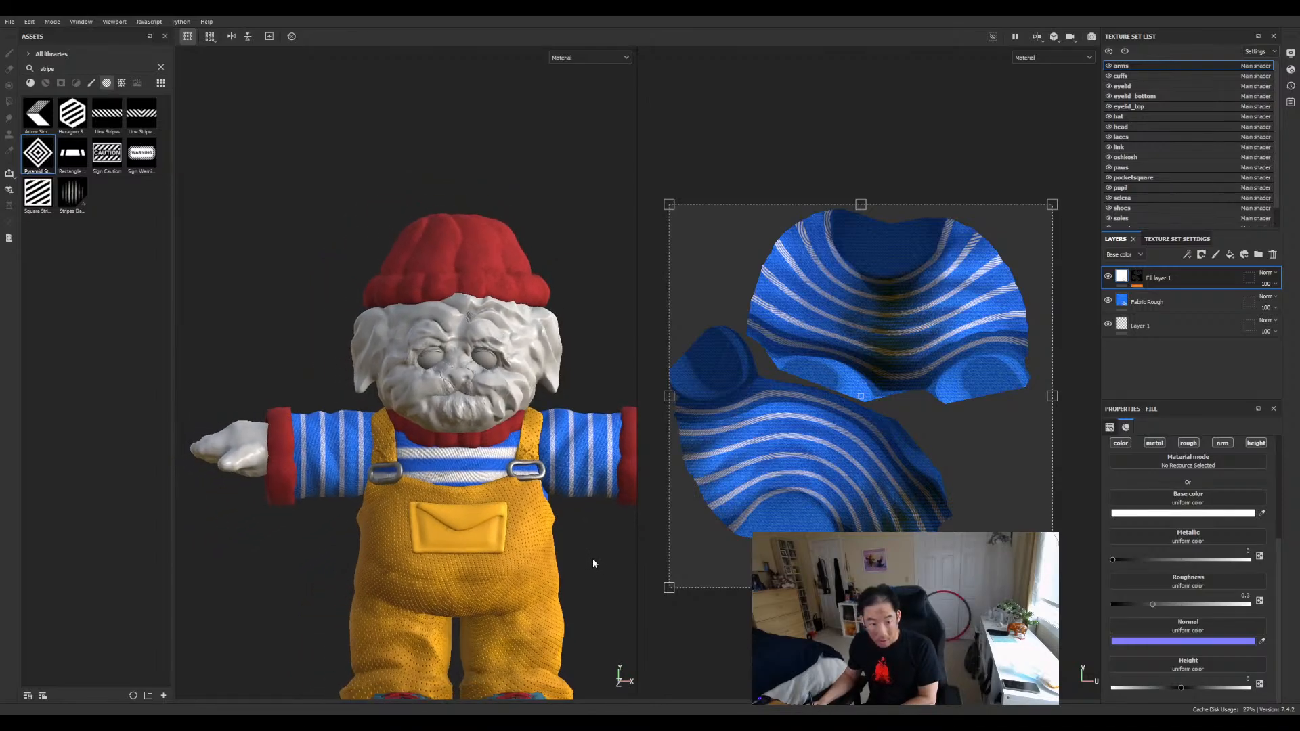
scroll(592, 558, "down", 3)
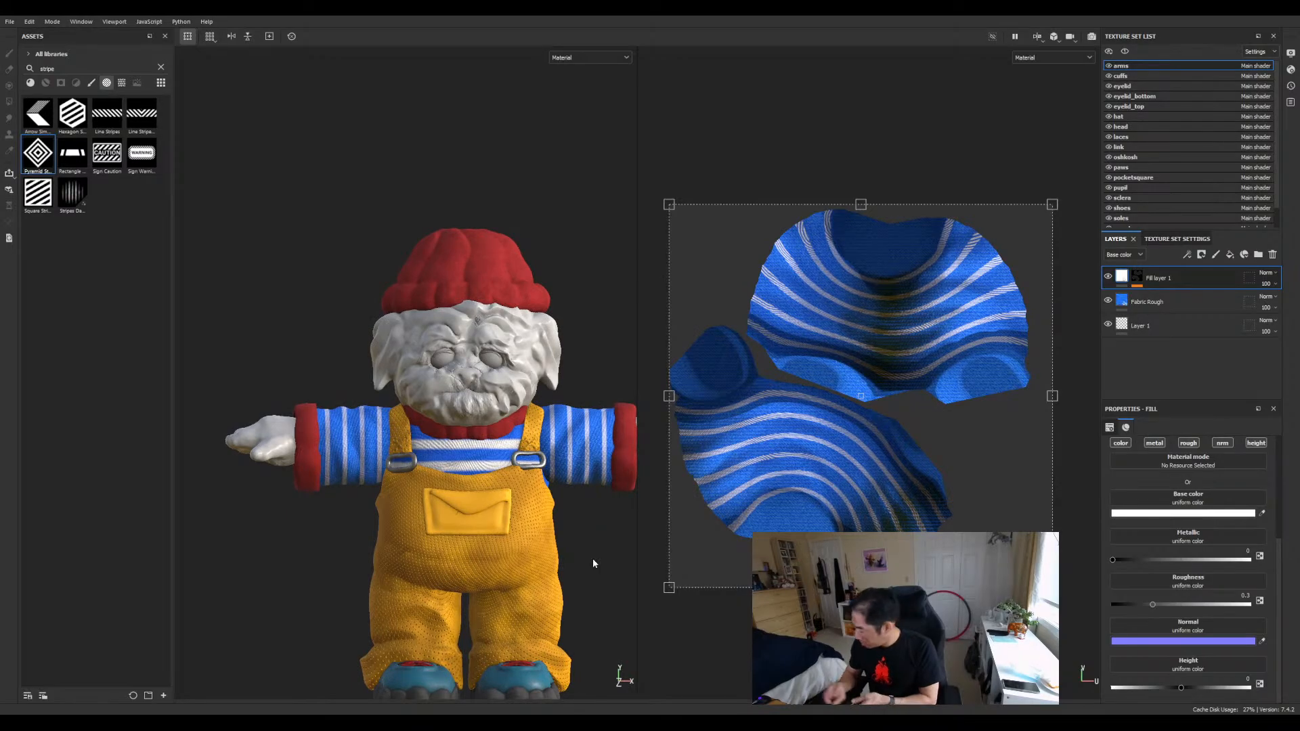
scroll(627, 545, "up", 2)
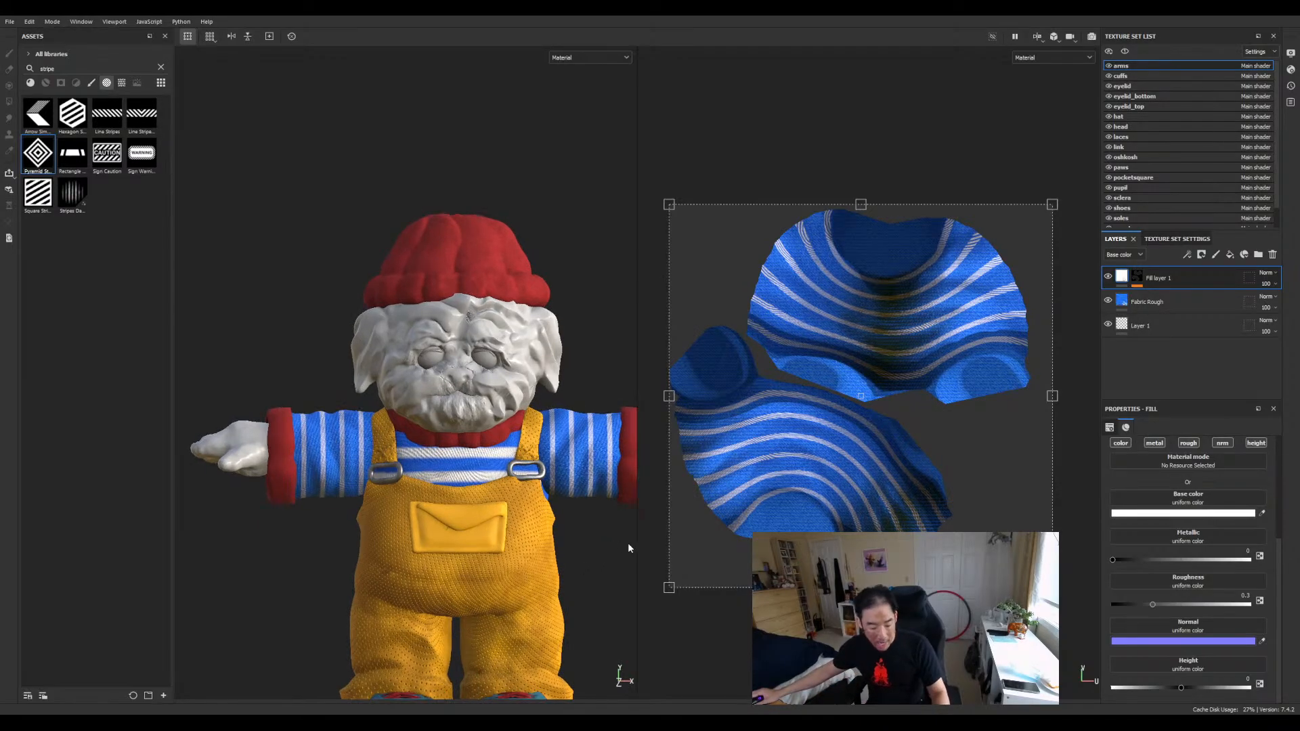
middle_click_drag(627, 544, 565, 462, "alt")
right_click_drag(565, 462, 606, 449, "alt")
middle_click_drag(605, 449, 535, 467, "alt")
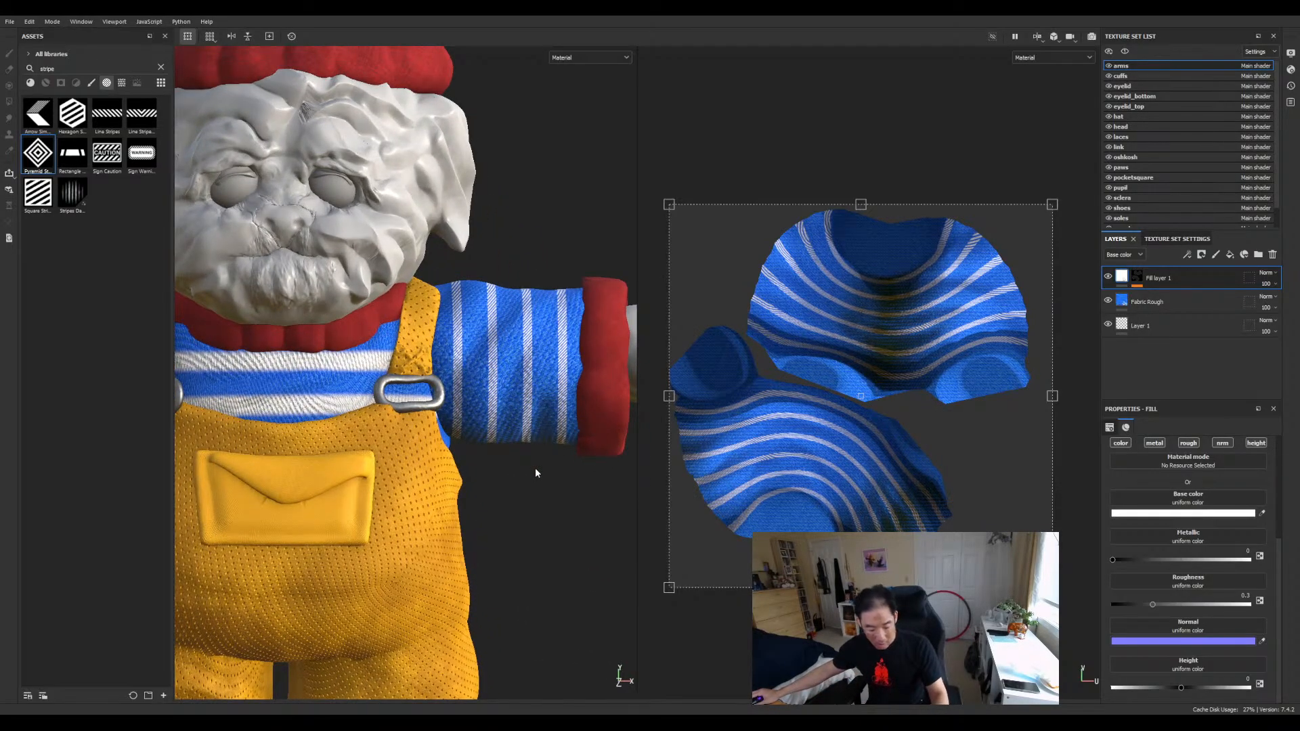
key("f")
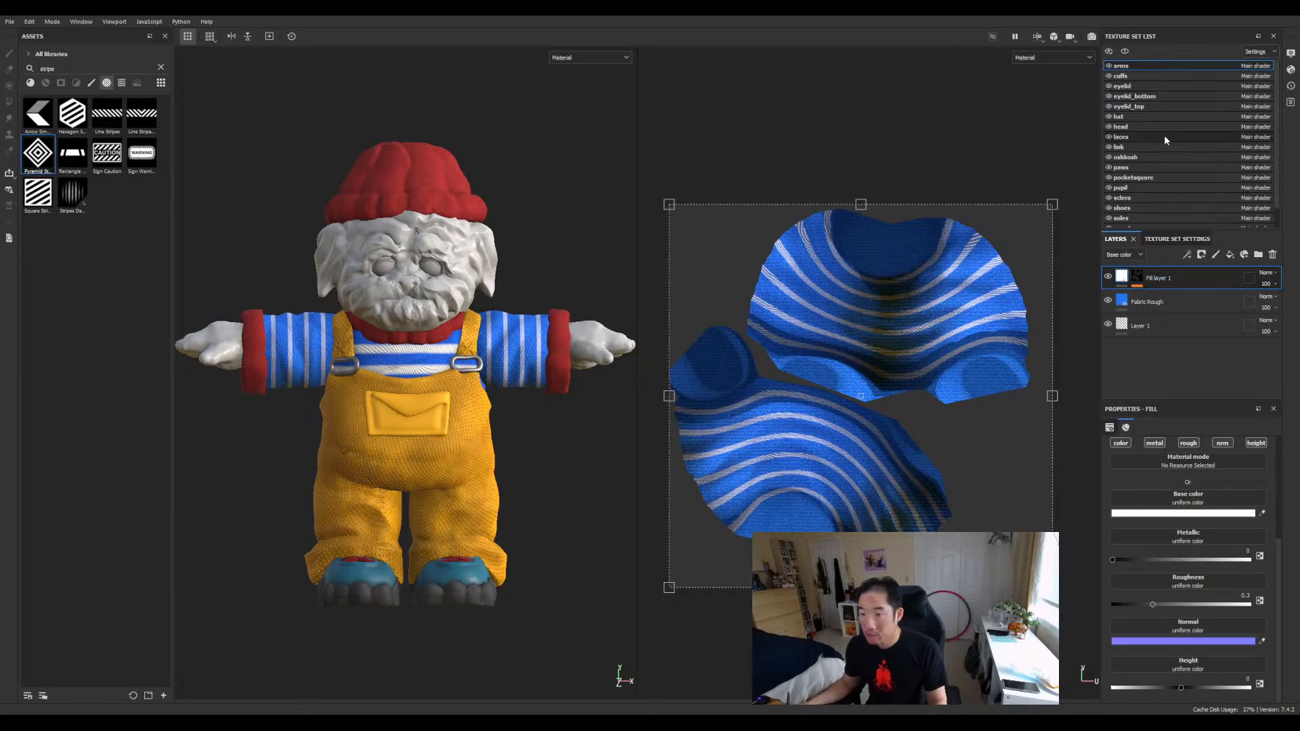
In the oshkosh texture set, hide the stitches layer and compare the overalls with the Dirt layer off and on.
left_click(1146, 155)
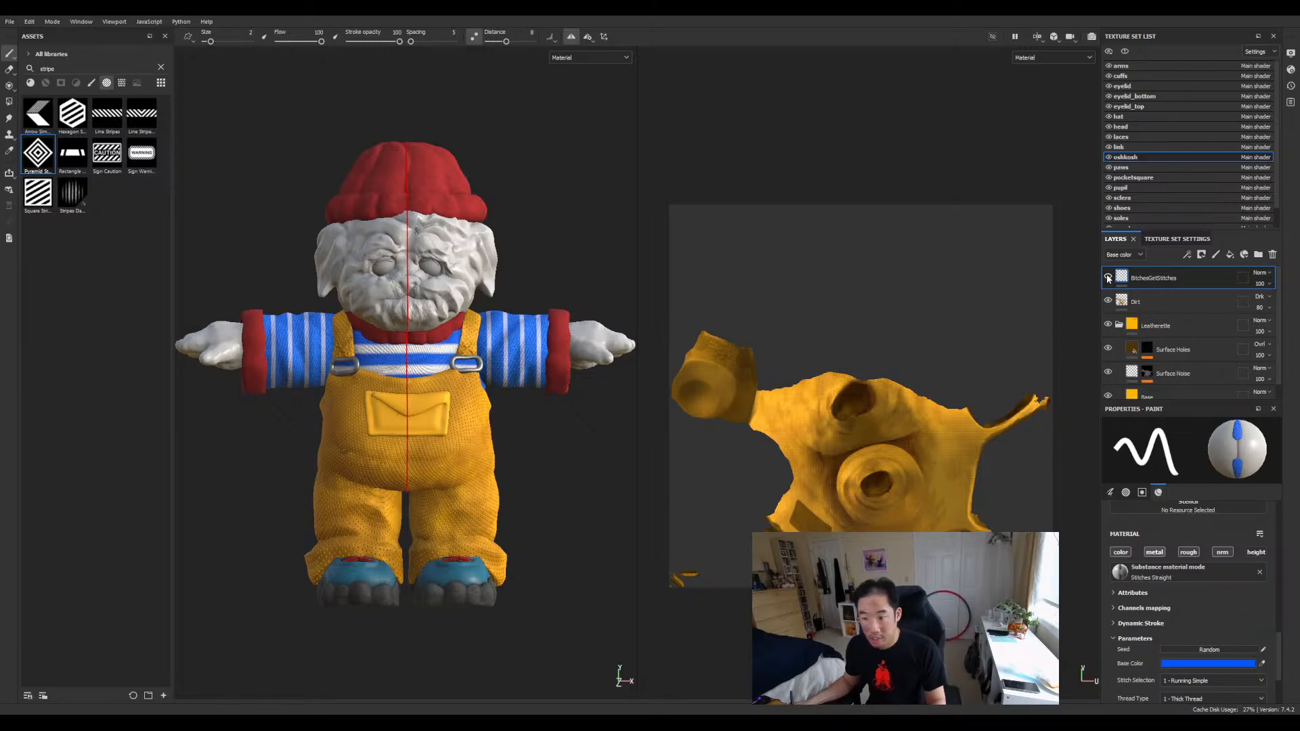
left_click(1149, 302)
left_click(1107, 302)
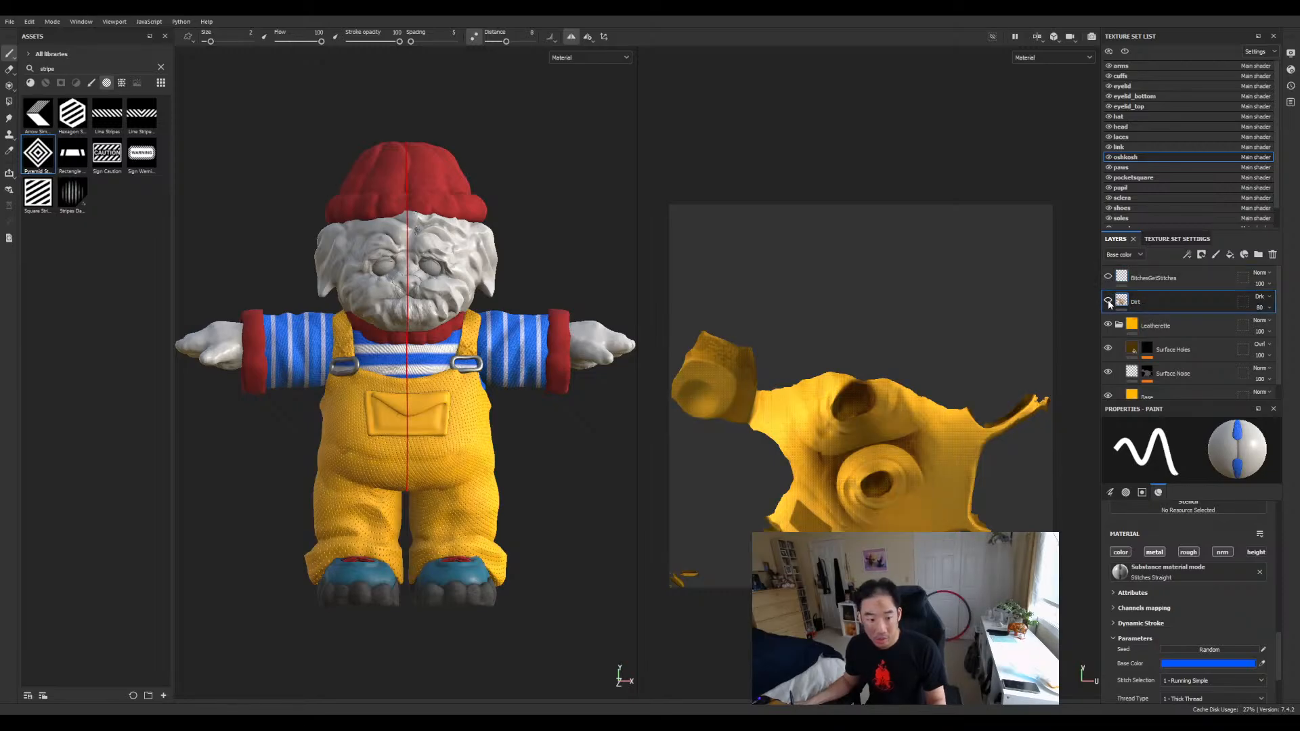
left_click(1108, 301)
left_click(1108, 301)
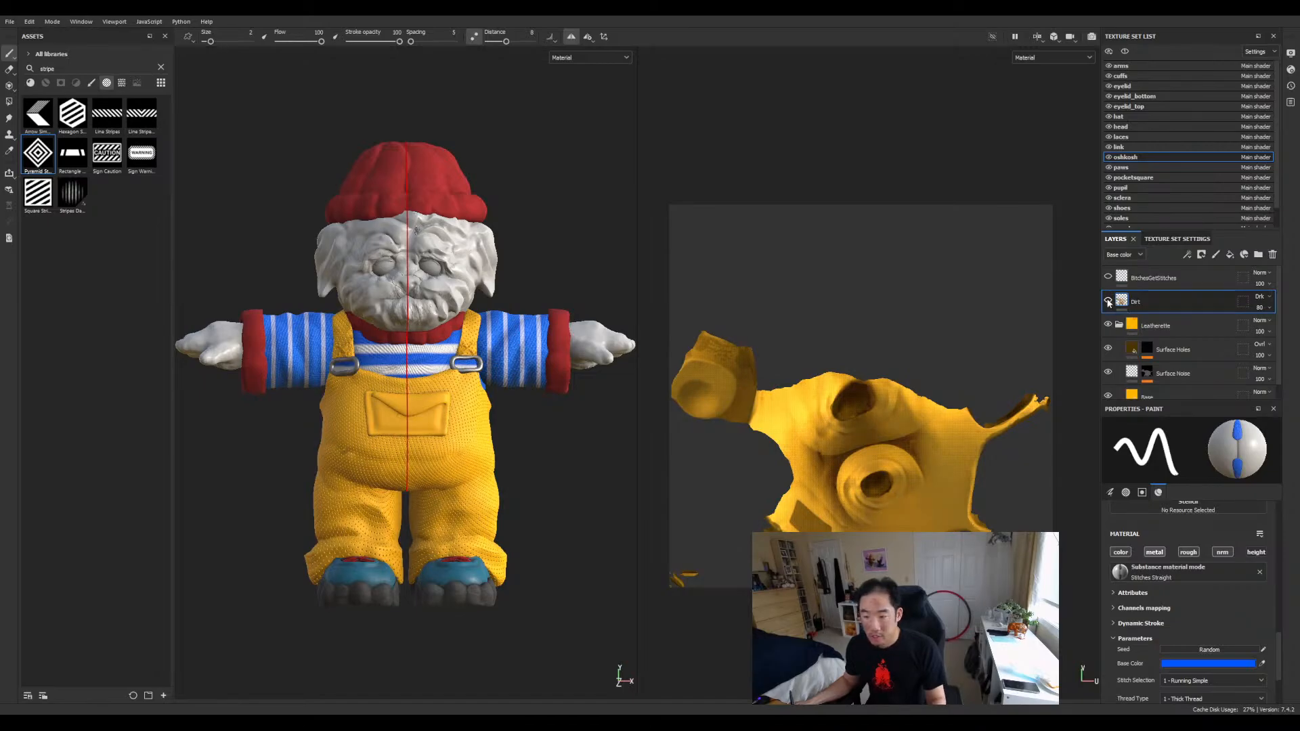
left_click(1109, 302)
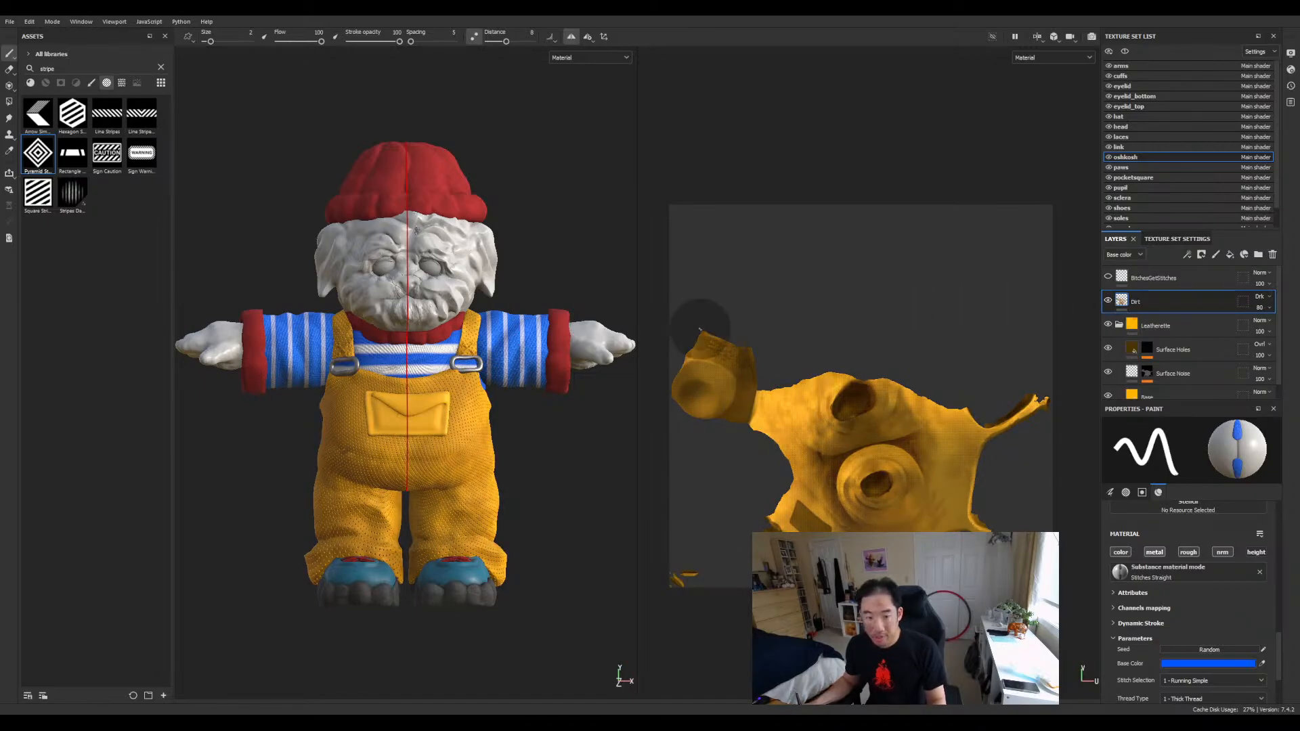
Widen the 3D view and examine the overalls' straps, buckles and bib pocket up close.
left_click_drag(638, 364, 678, 365)
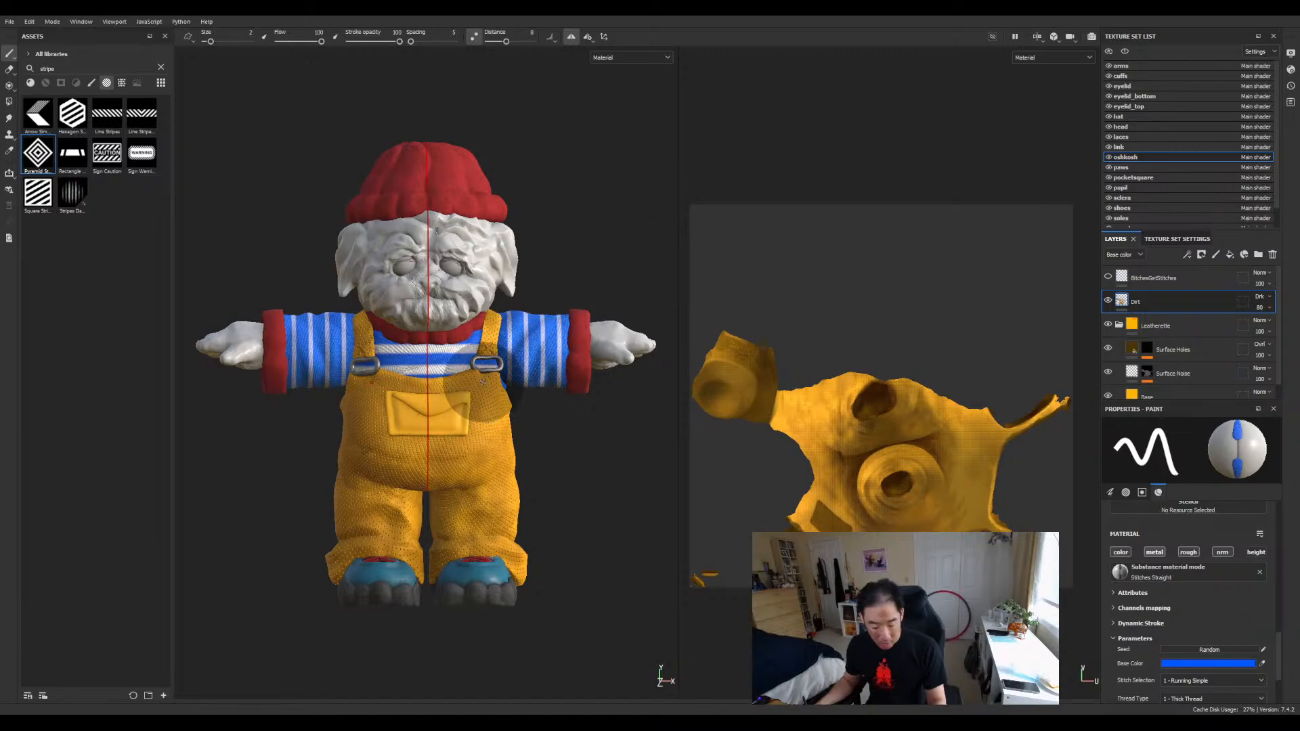
key("alt")
right_click_drag(485, 363, 518, 667, "alt")
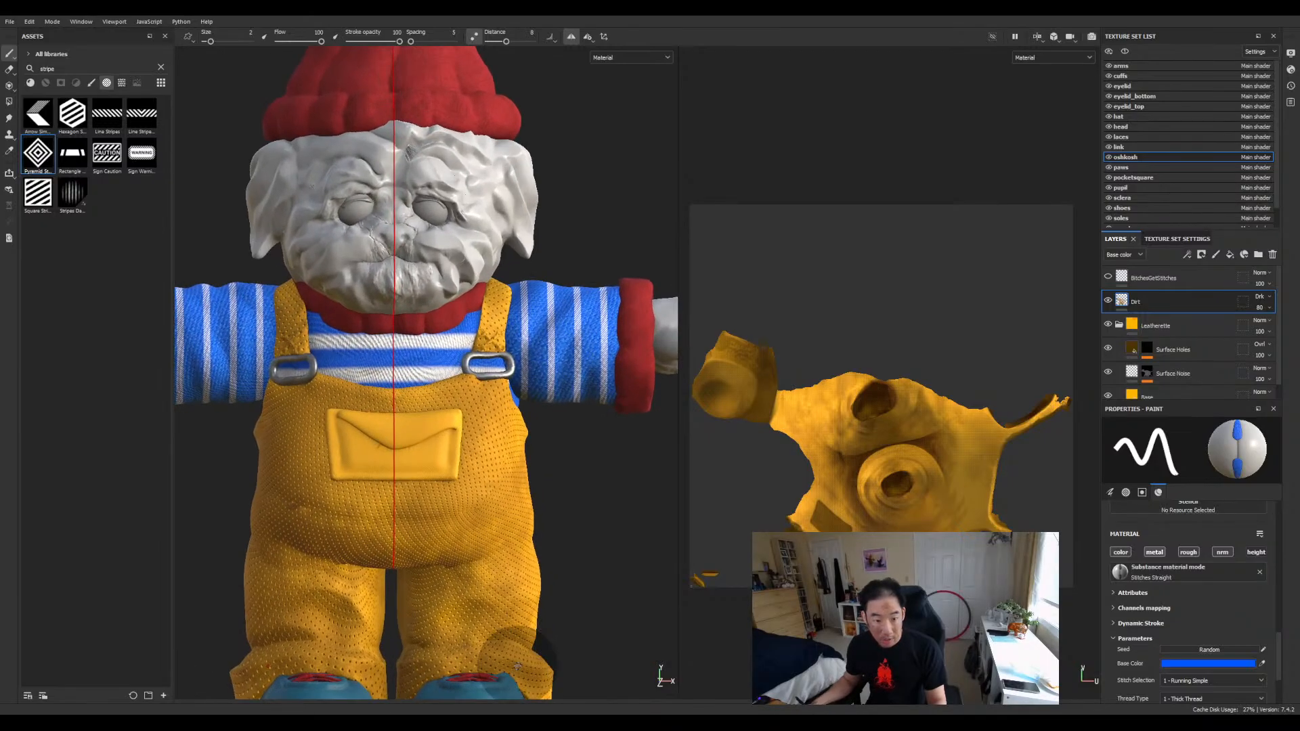
scroll(481, 372, "up", 5)
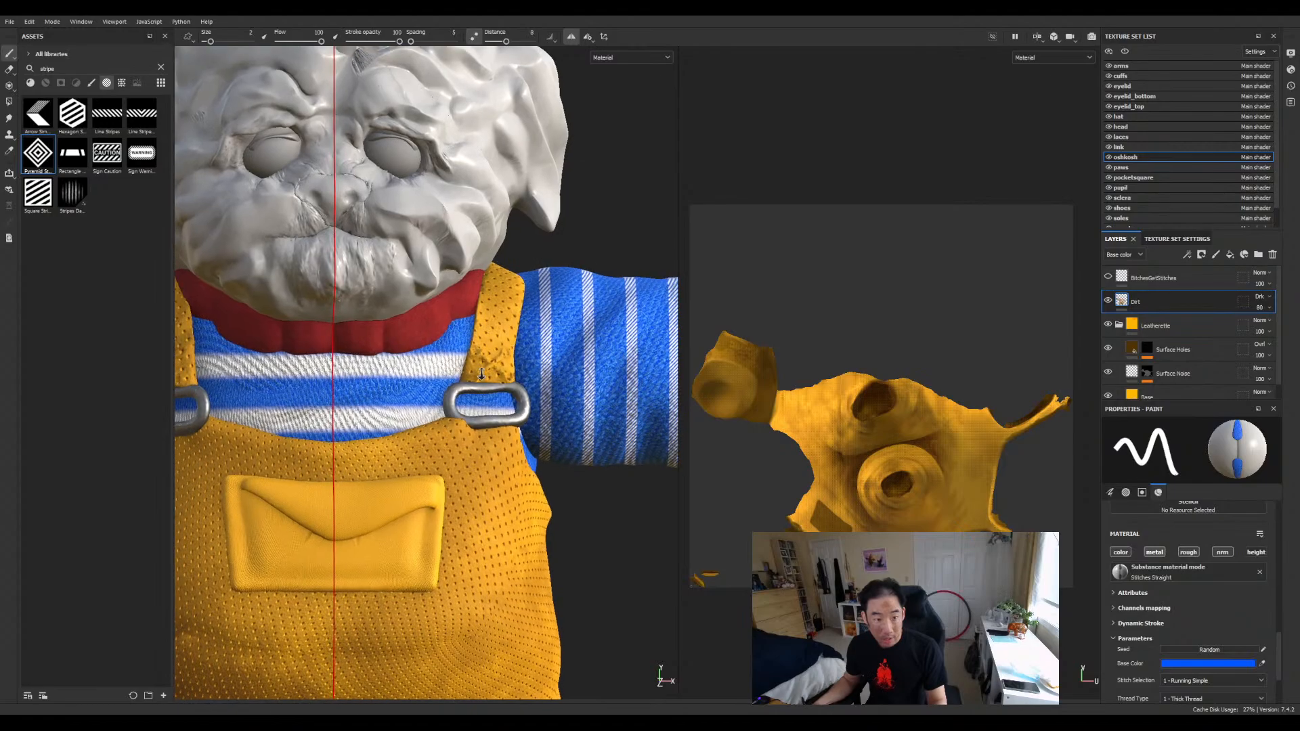
mouse_move(482, 374)
right_mouse_down("alt")
mouse_move(485, 420)
mouse_move(488, 335)
right_mouse_up("alt")
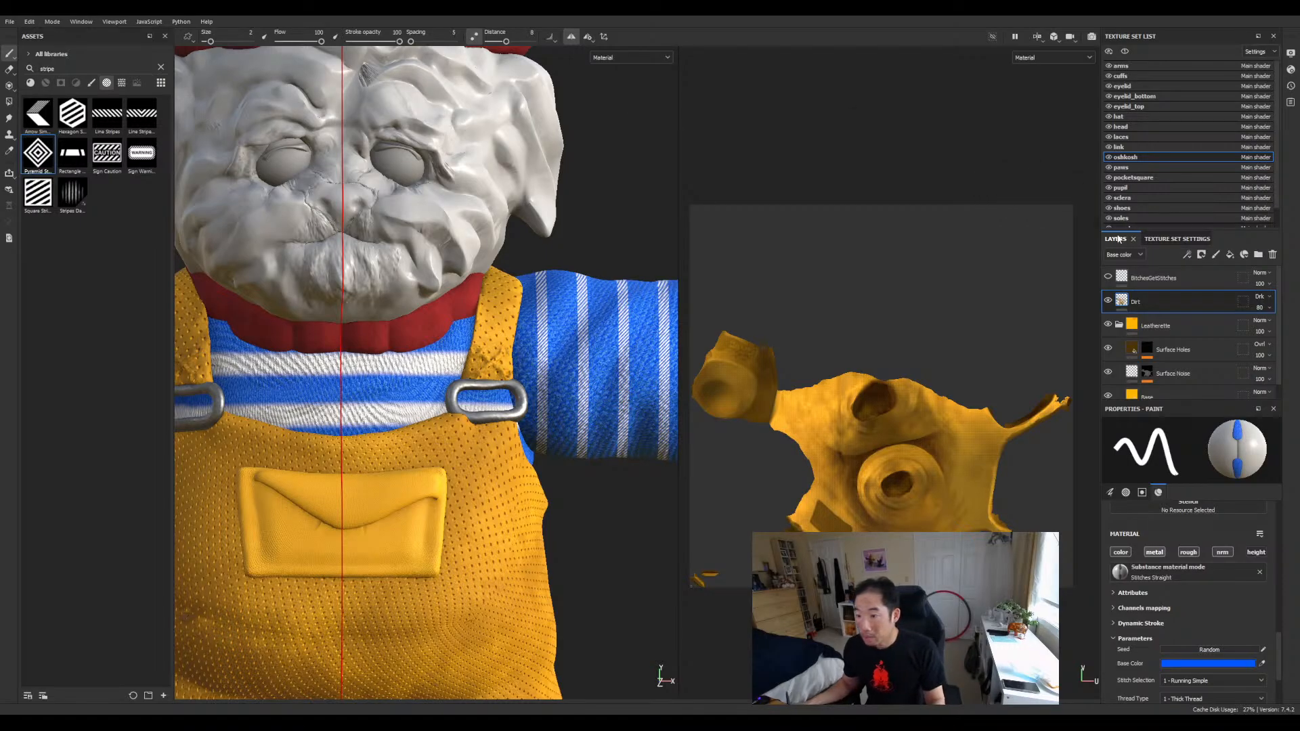
Compare the overalls with the Dirt layer off and on, and make the stitches layer above it active and visible.
left_click(1151, 277)
left_click(1180, 298)
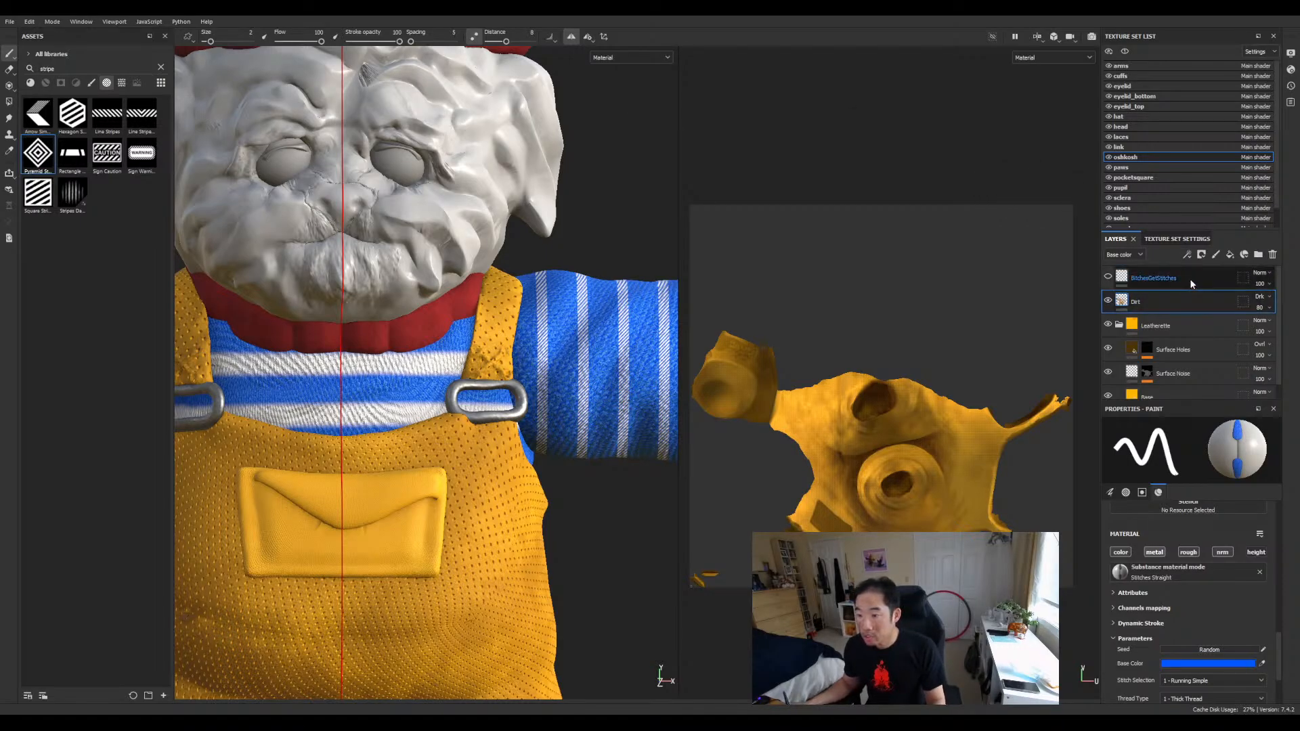
left_click(1189, 278)
left_click(1186, 301)
left_click(1193, 280)
left_click(1191, 302)
left_click(1195, 283)
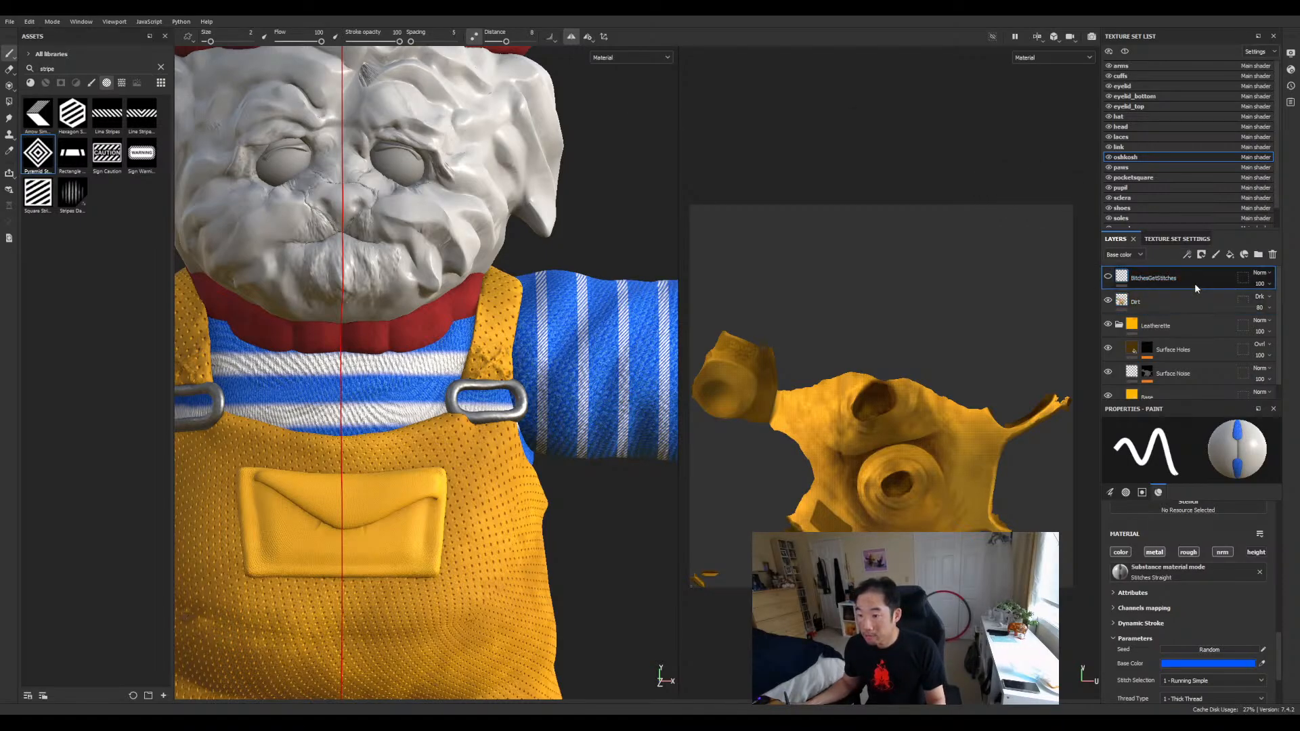
left_click(1195, 298)
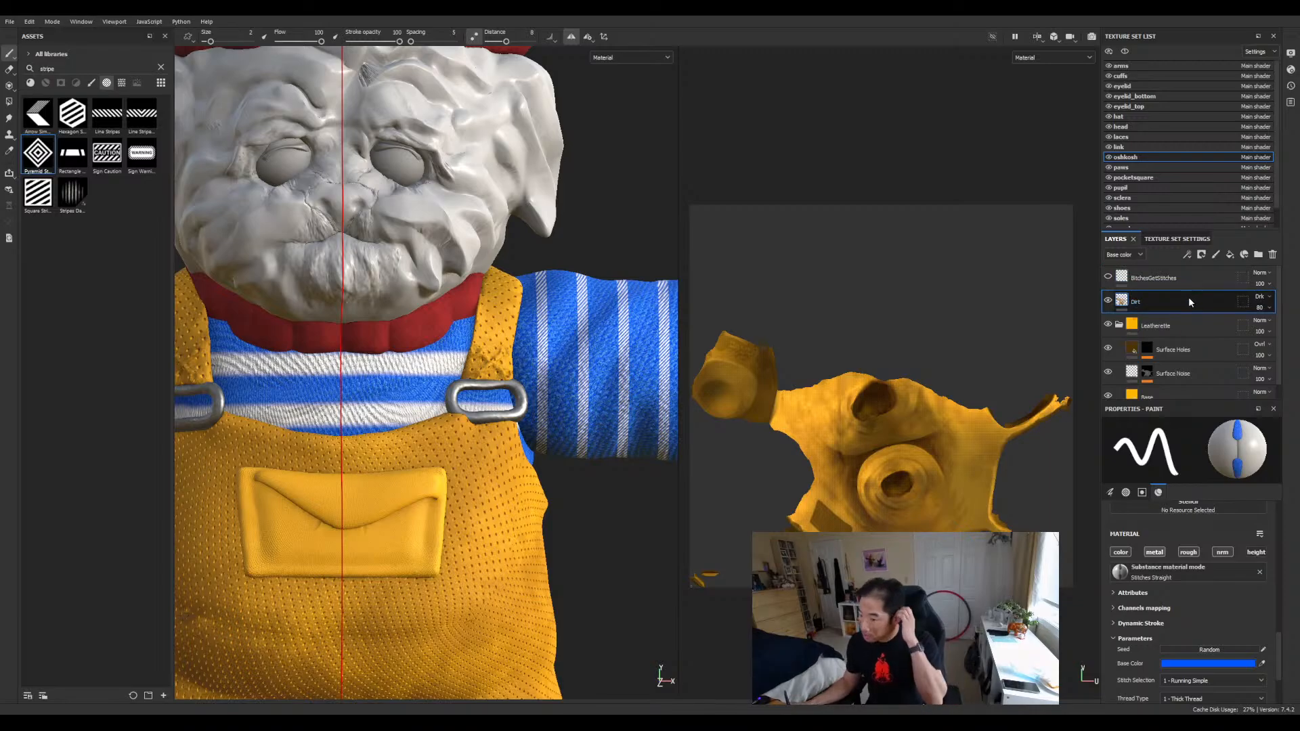
left_click(1197, 279)
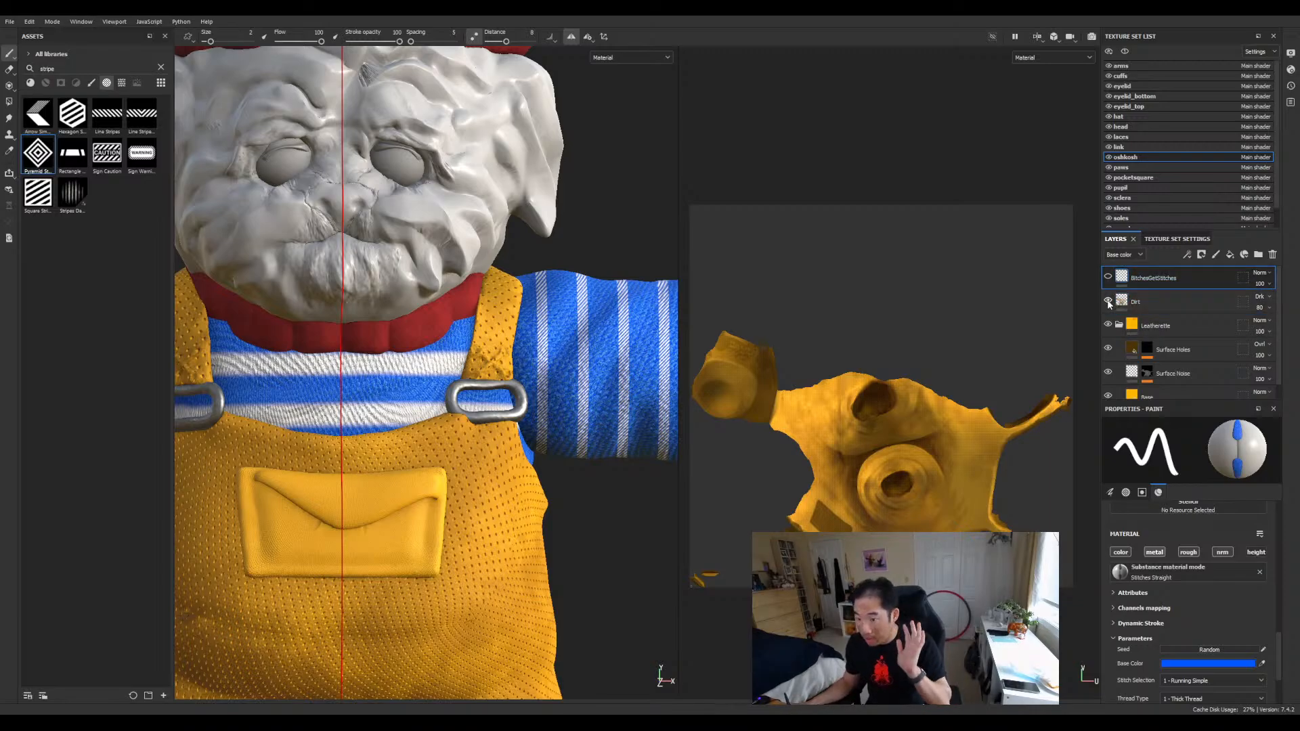
left_click(1109, 300)
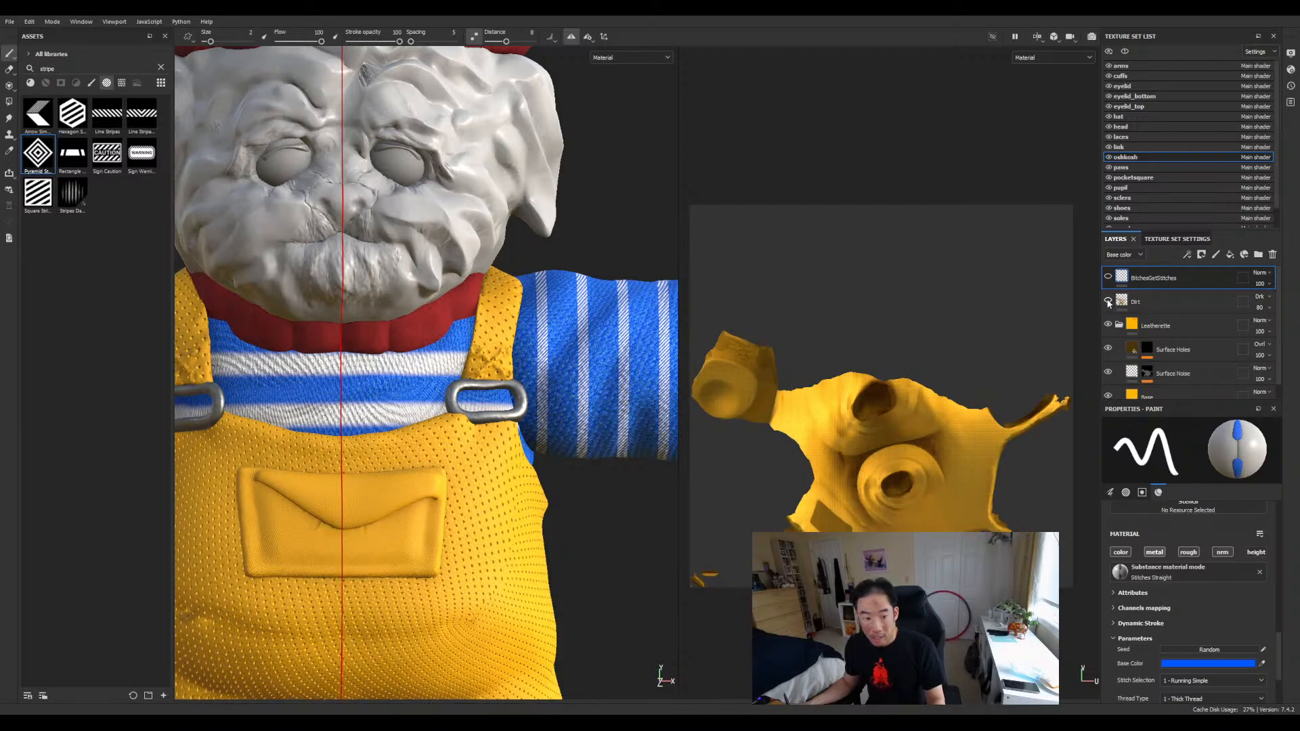
left_click(1109, 300)
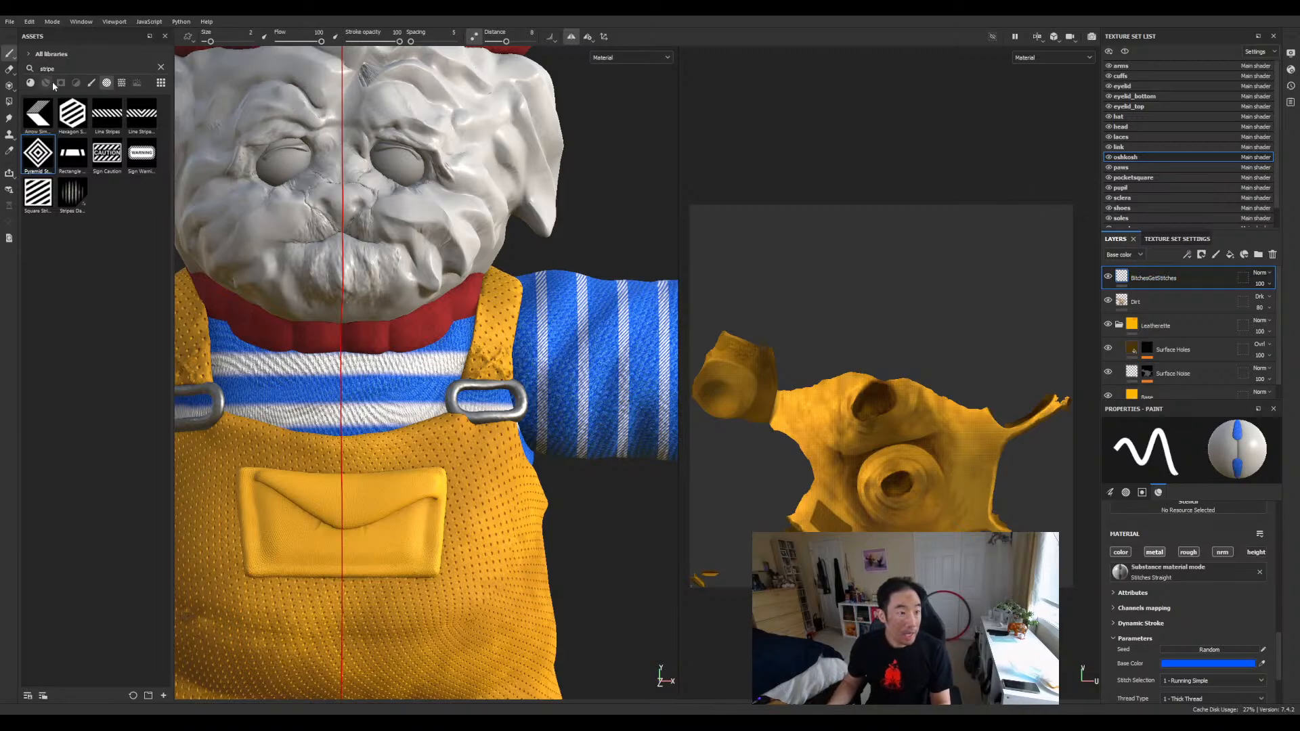
Limit the asset library to brushes and turn off Lazy Mouse for the current brush.
left_click(92, 84)
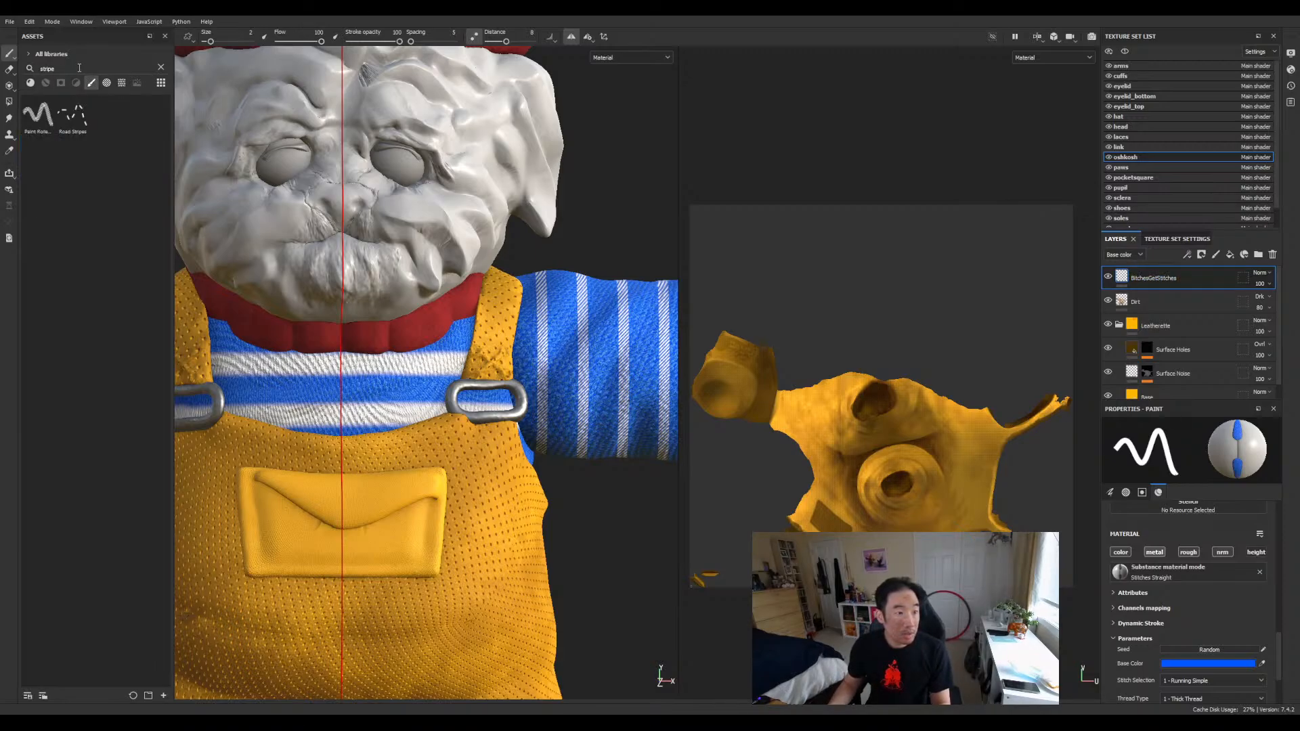
double_click(47, 68)
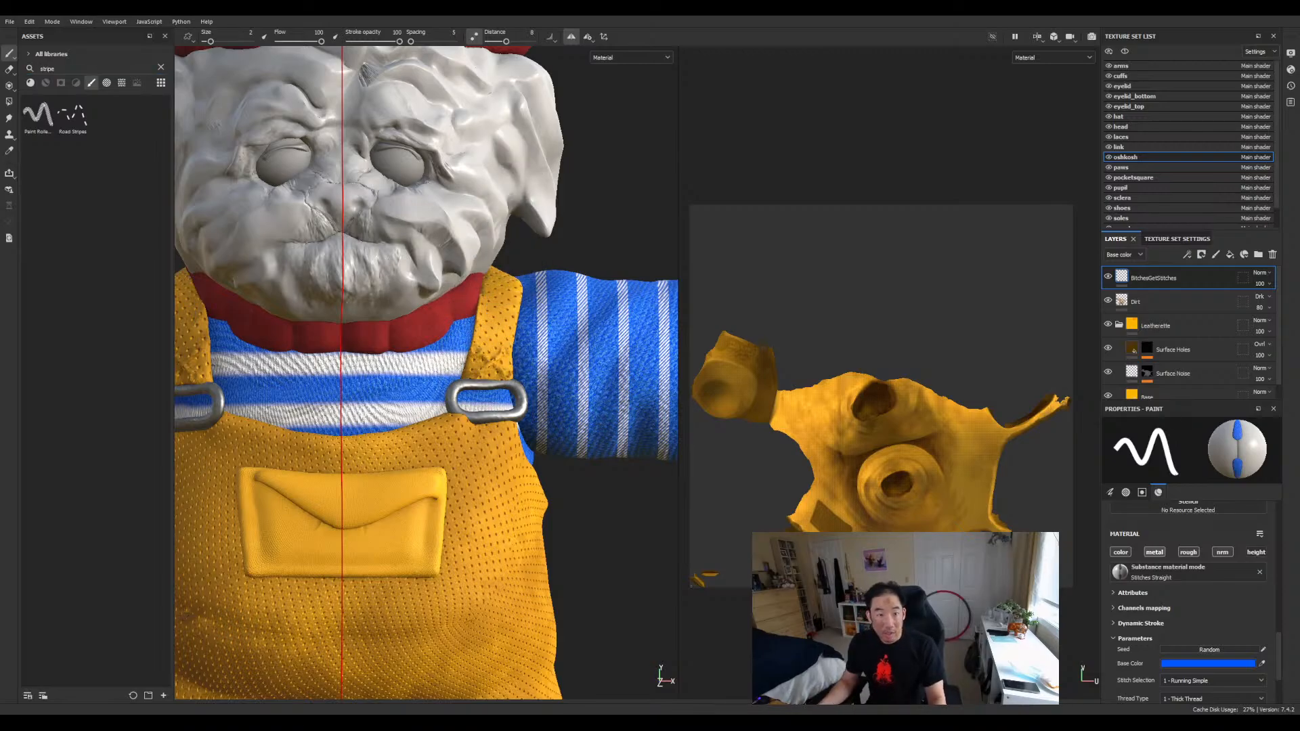
left_click(475, 38)
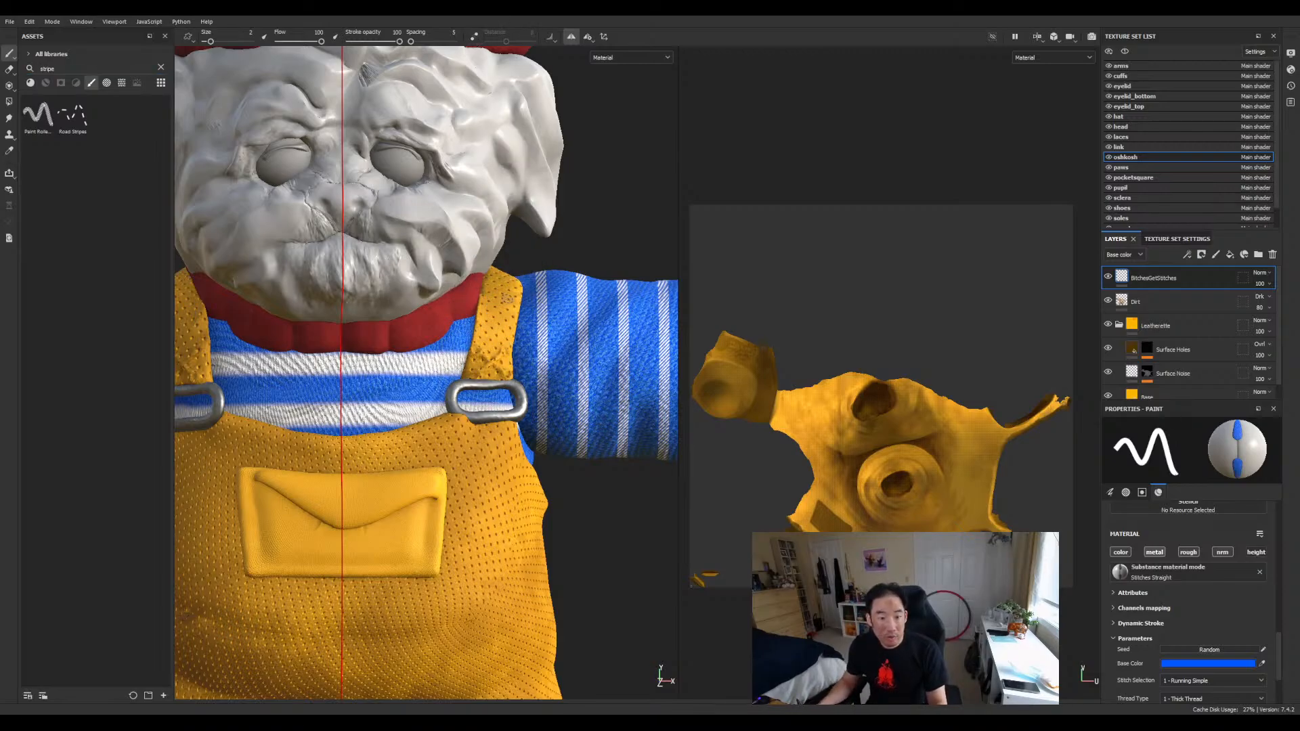
left_click_drag(490, 274, 475, 369)
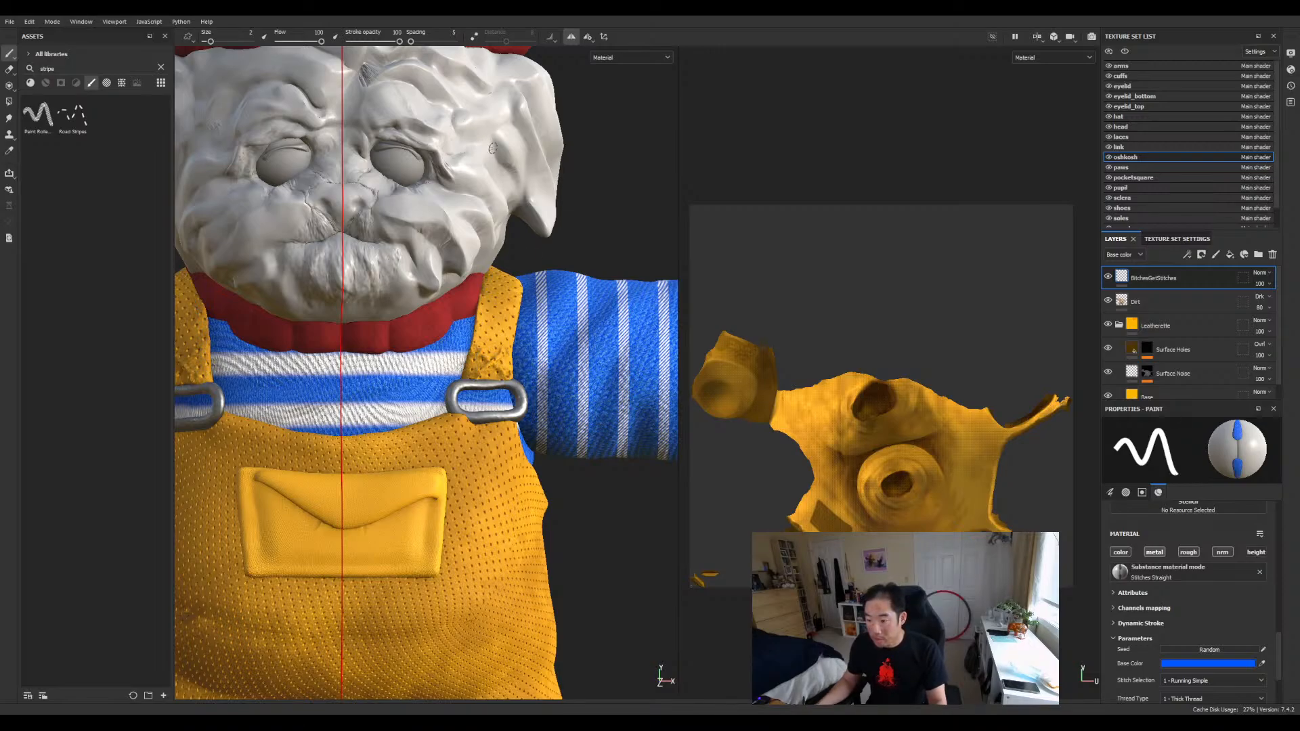
scroll(1280, 638, "up", 2)
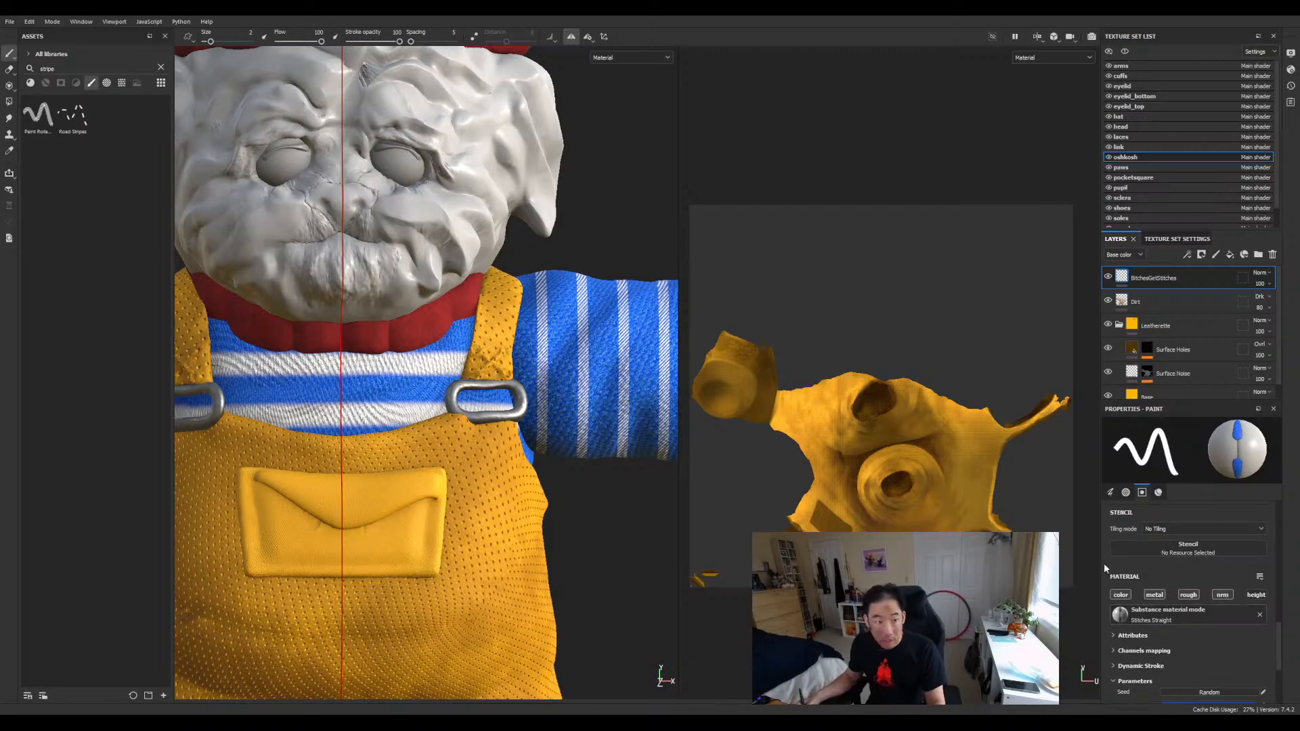
Search the brushes for "stitch" and try out the straight, complex and other stitch presets.
left_click(160, 68)
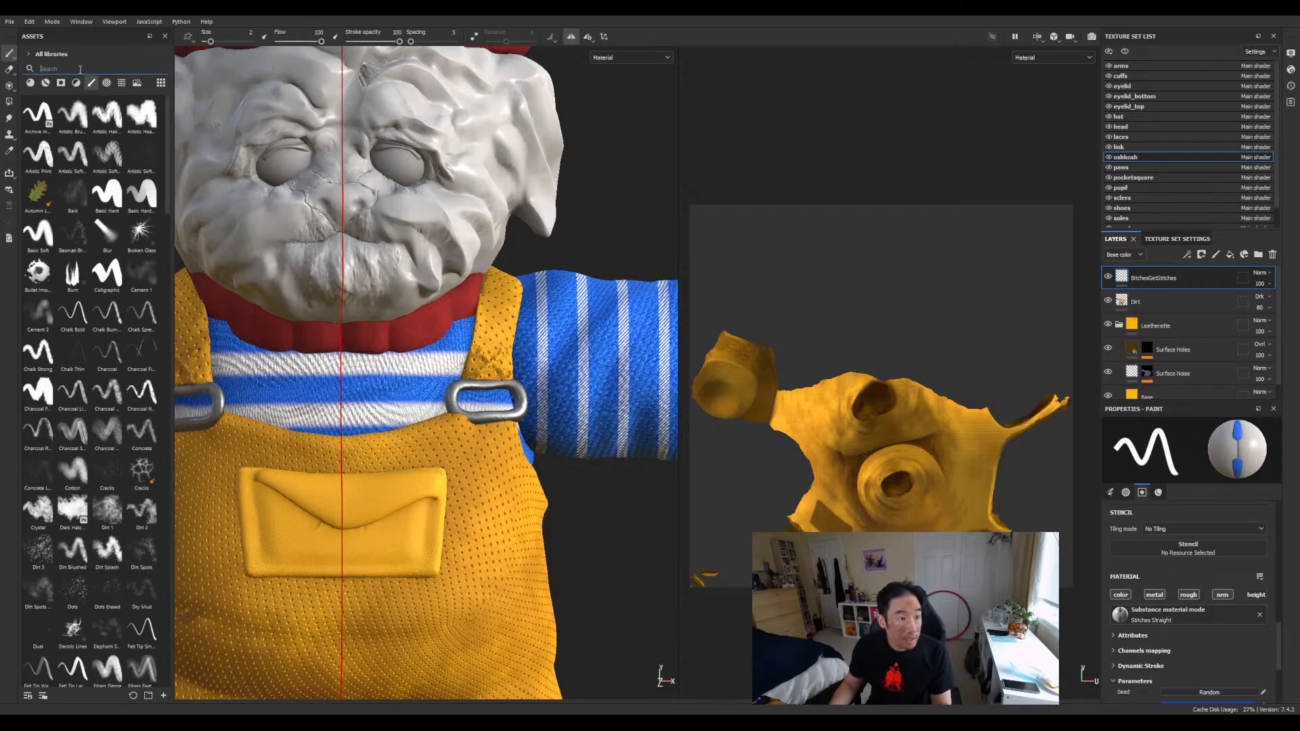
left_click(83, 68)
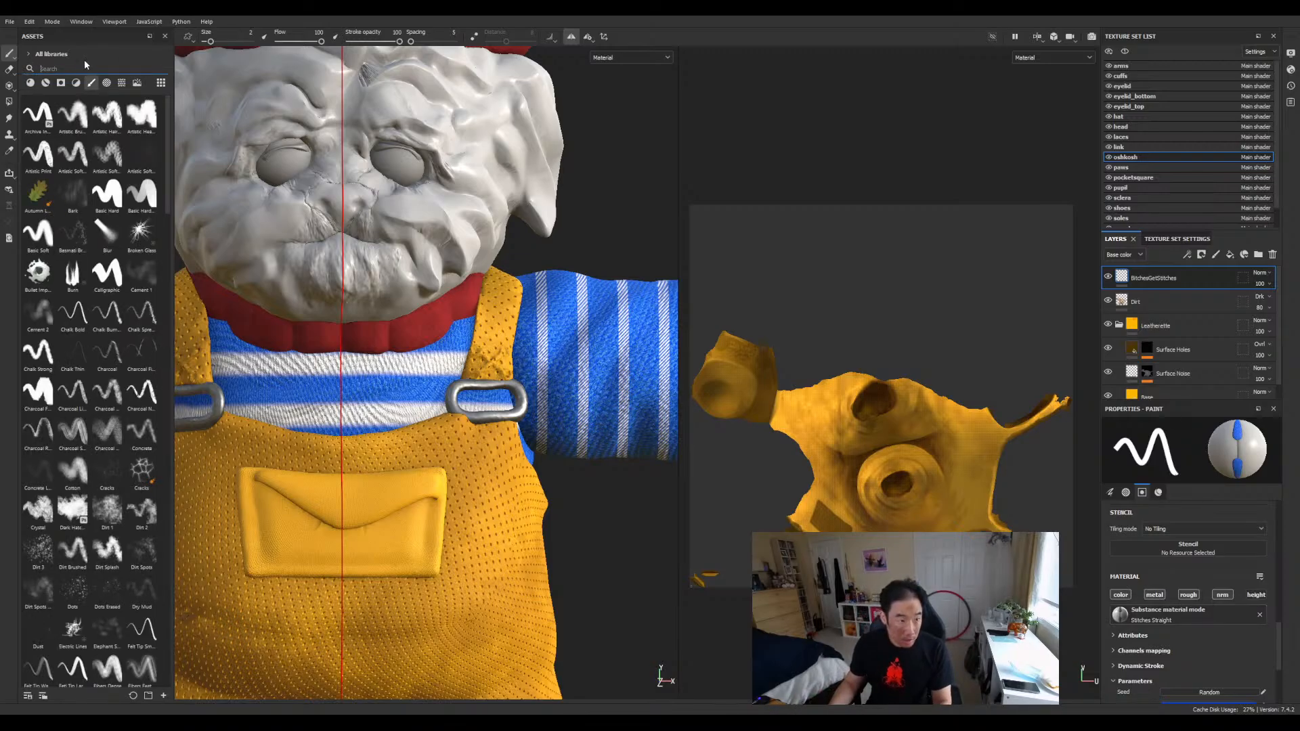
type("stitch")
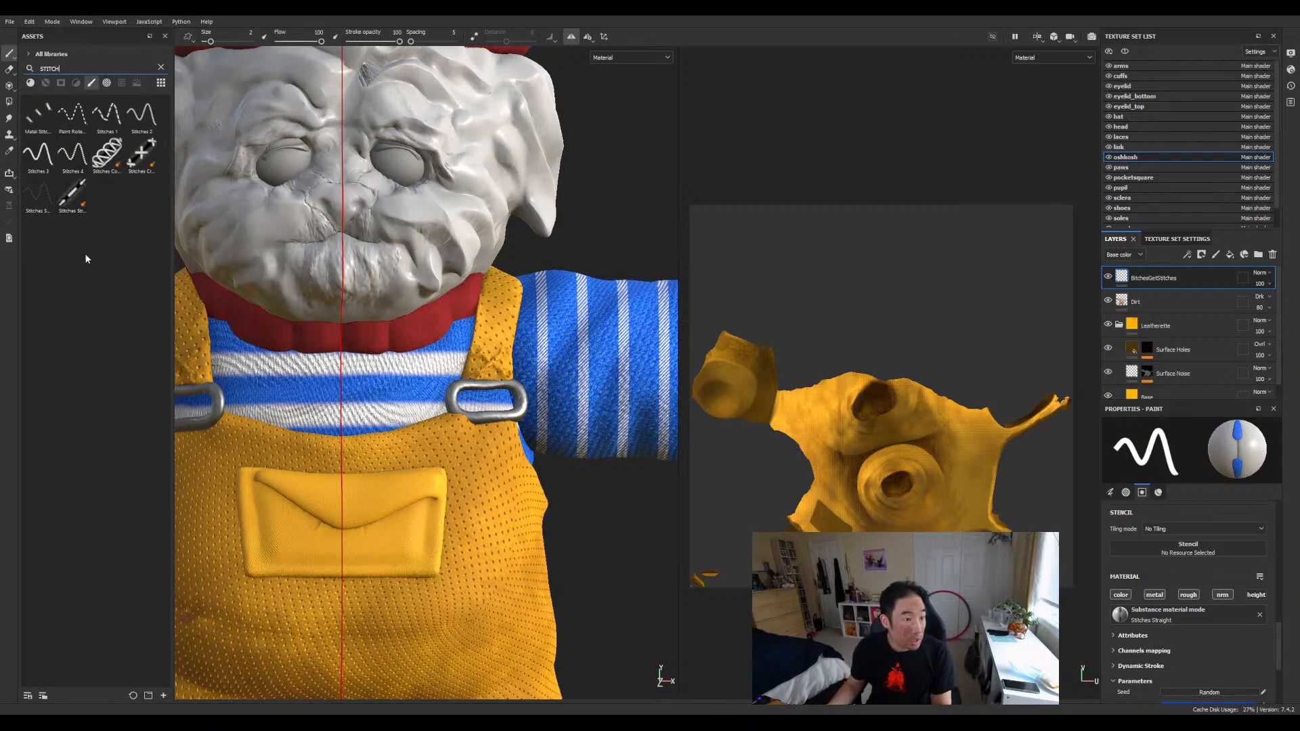
left_click(71, 195)
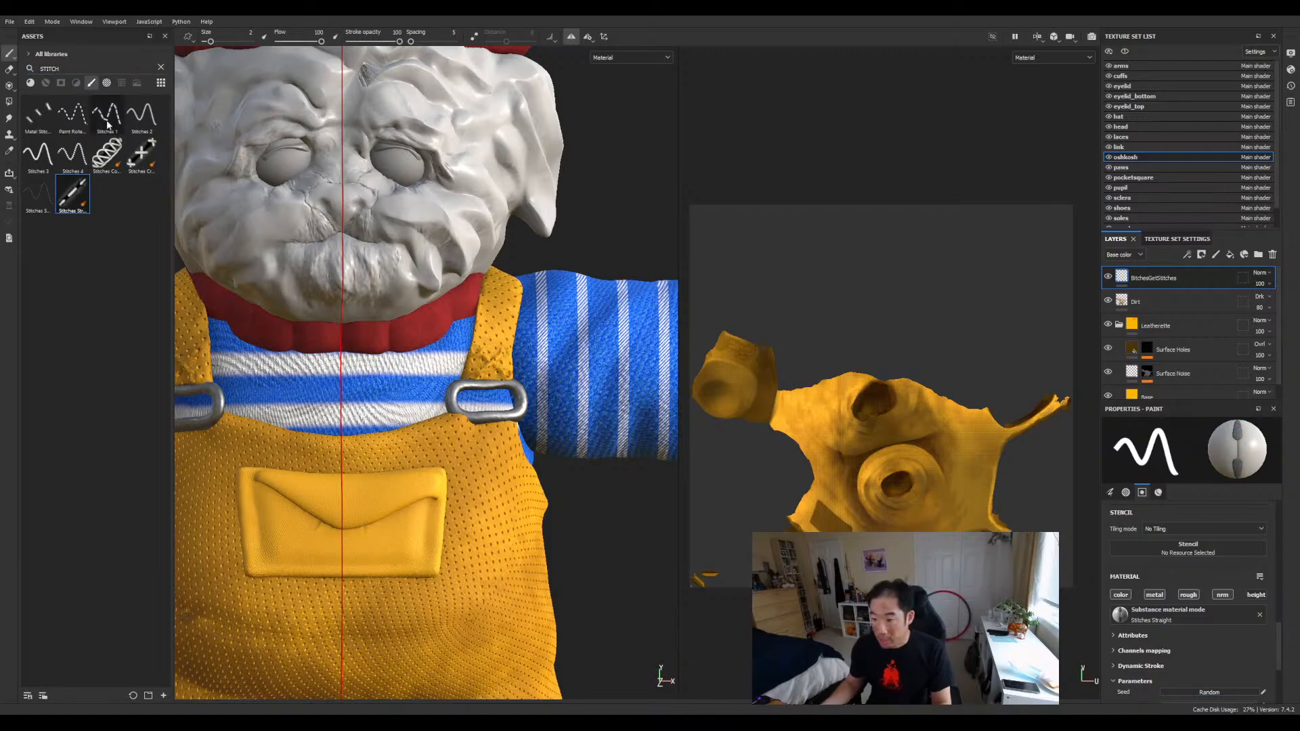
left_click(107, 154)
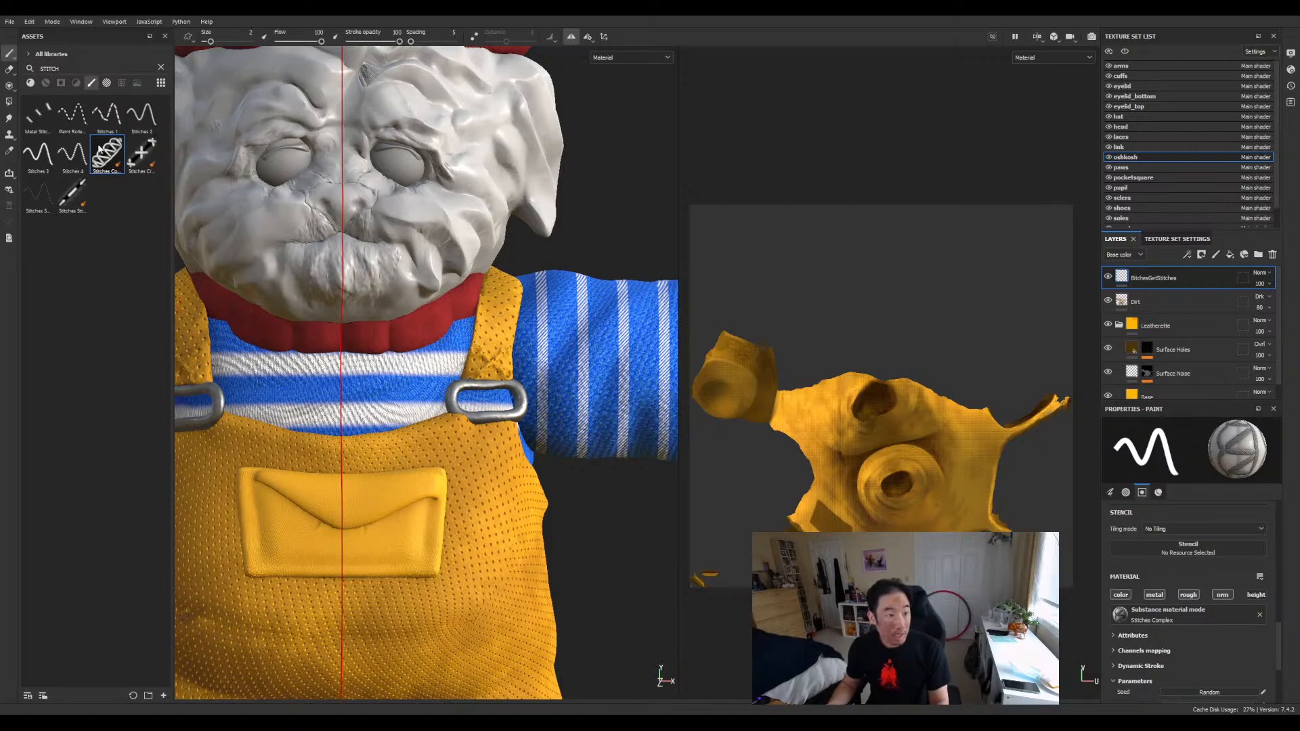
left_click(75, 193)
left_click(40, 192)
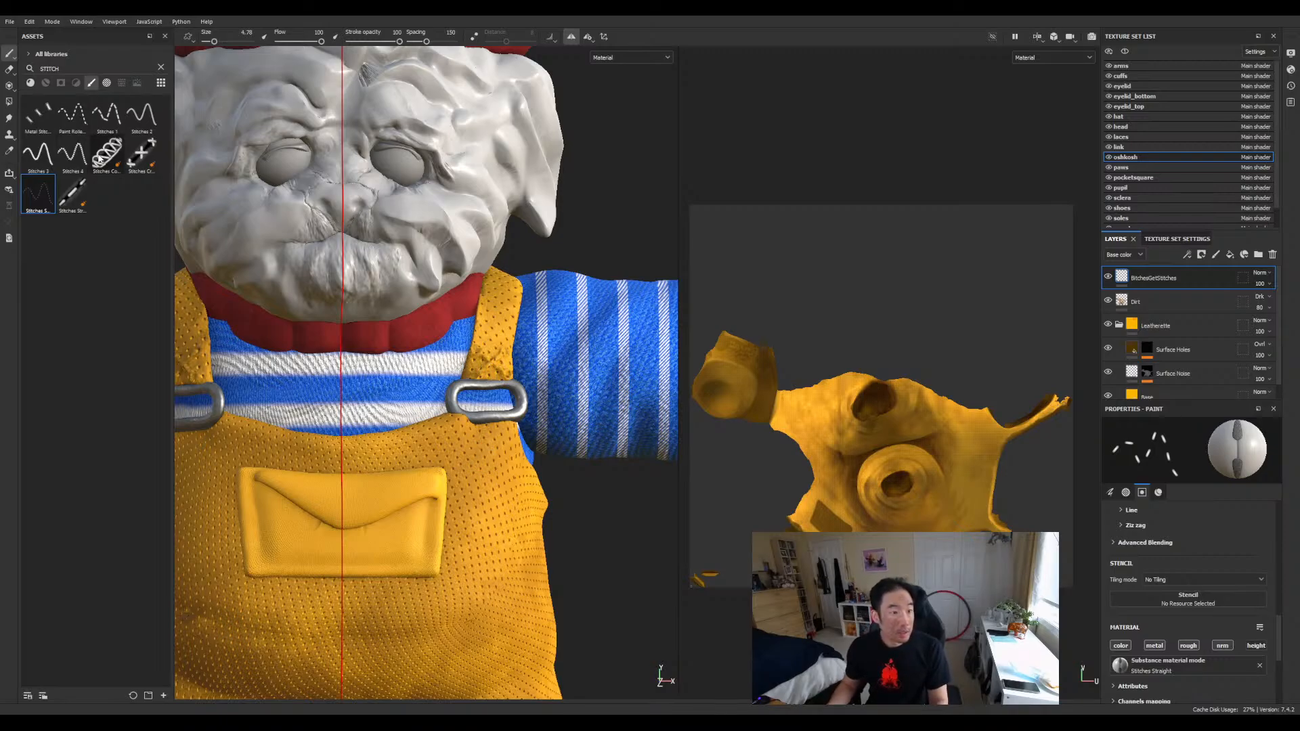
left_click(100, 159)
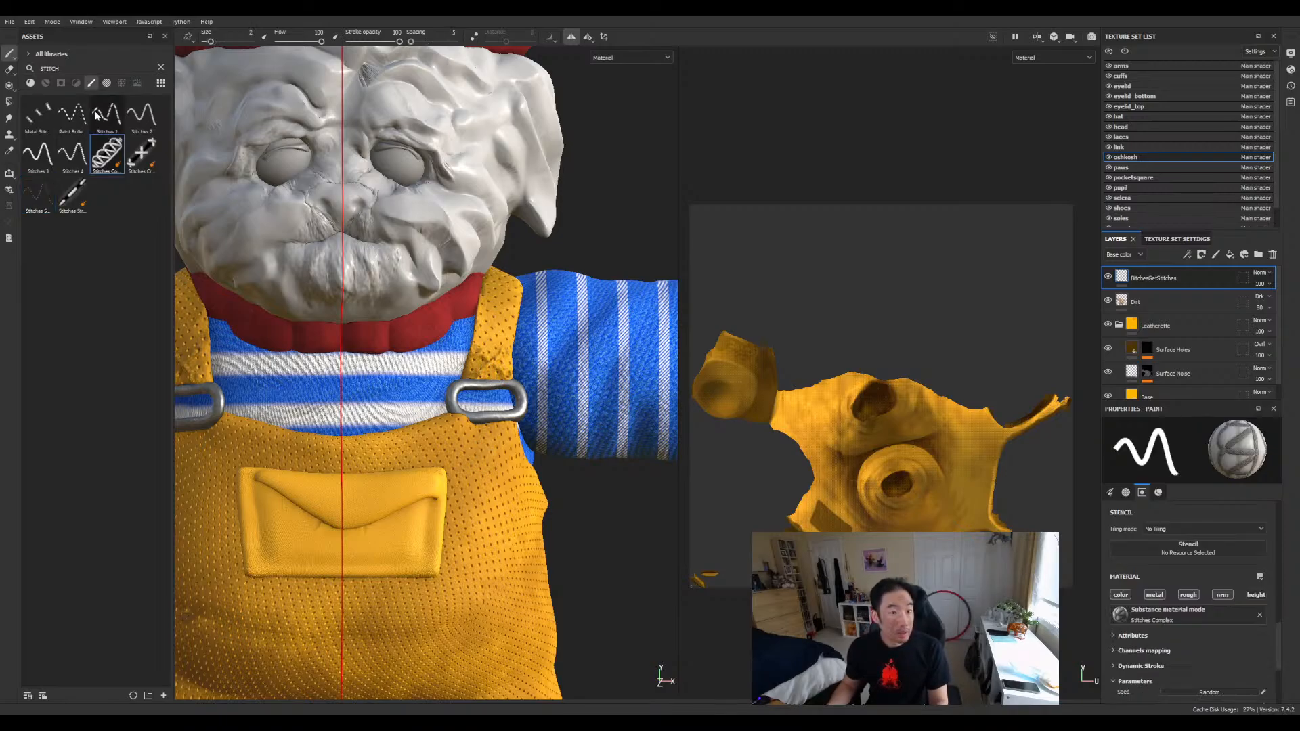
Paint a mirrored cross stitch on the overalls' straps just above the buckles with the Stitches Cross Seam brush at size 10.1.
left_click(140, 156)
left_click_drag(212, 41, 219, 42)
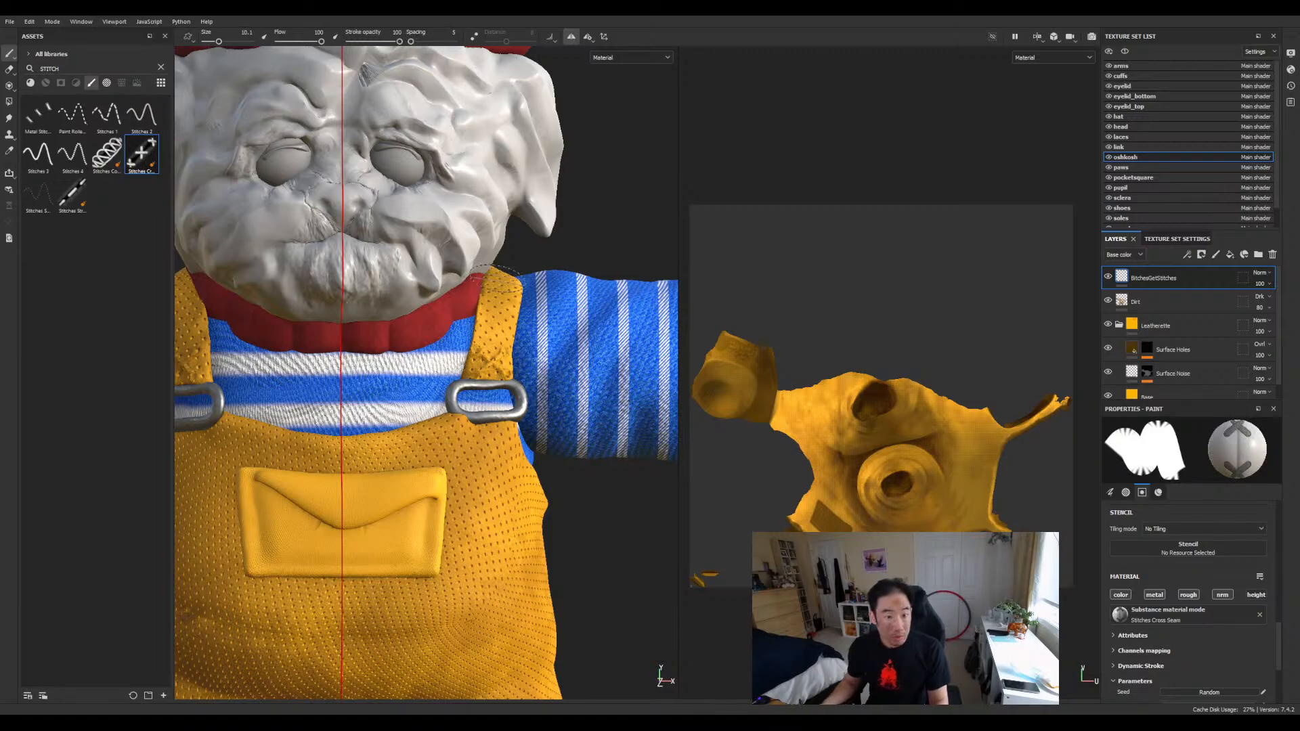
left_click_drag(482, 283, 489, 361)
key("ctrl+z")
key("ctrl+z")
key("ctrl+z")
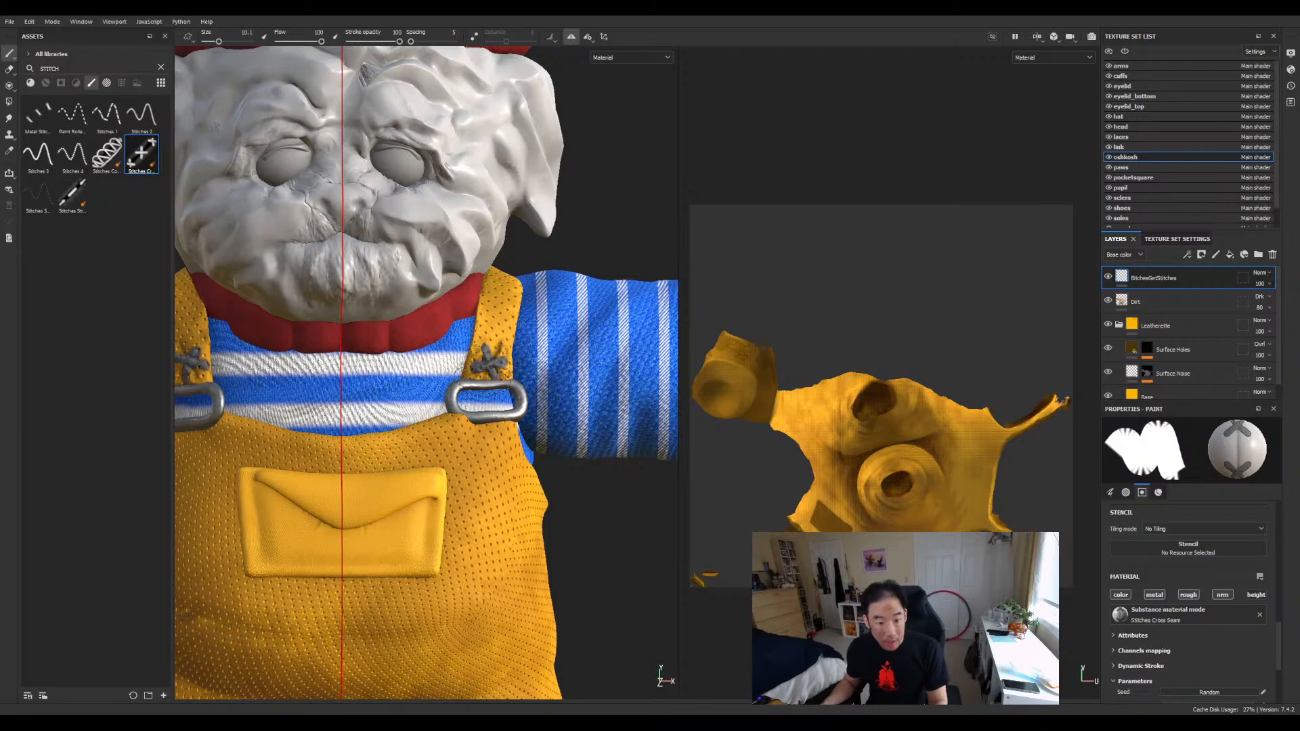
key("ctrl+z")
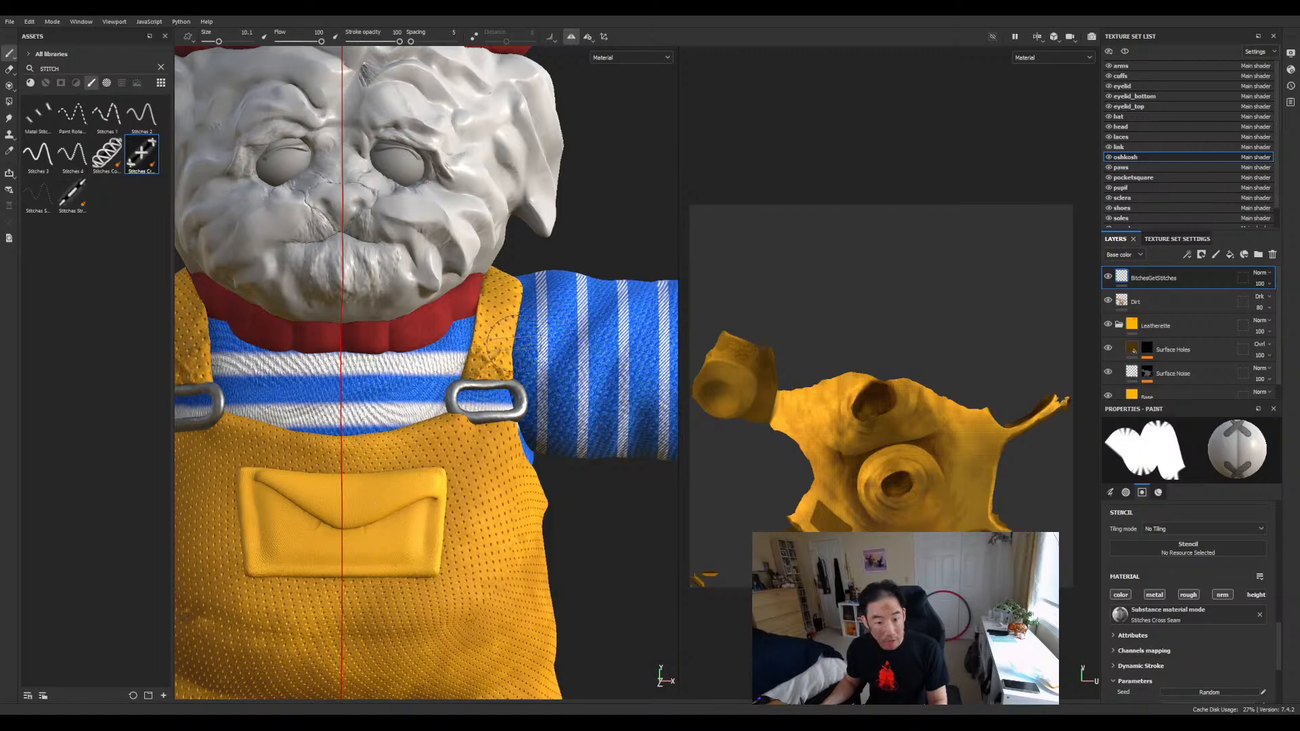
left_click_drag(496, 335, 488, 361)
key("ctrl+z")
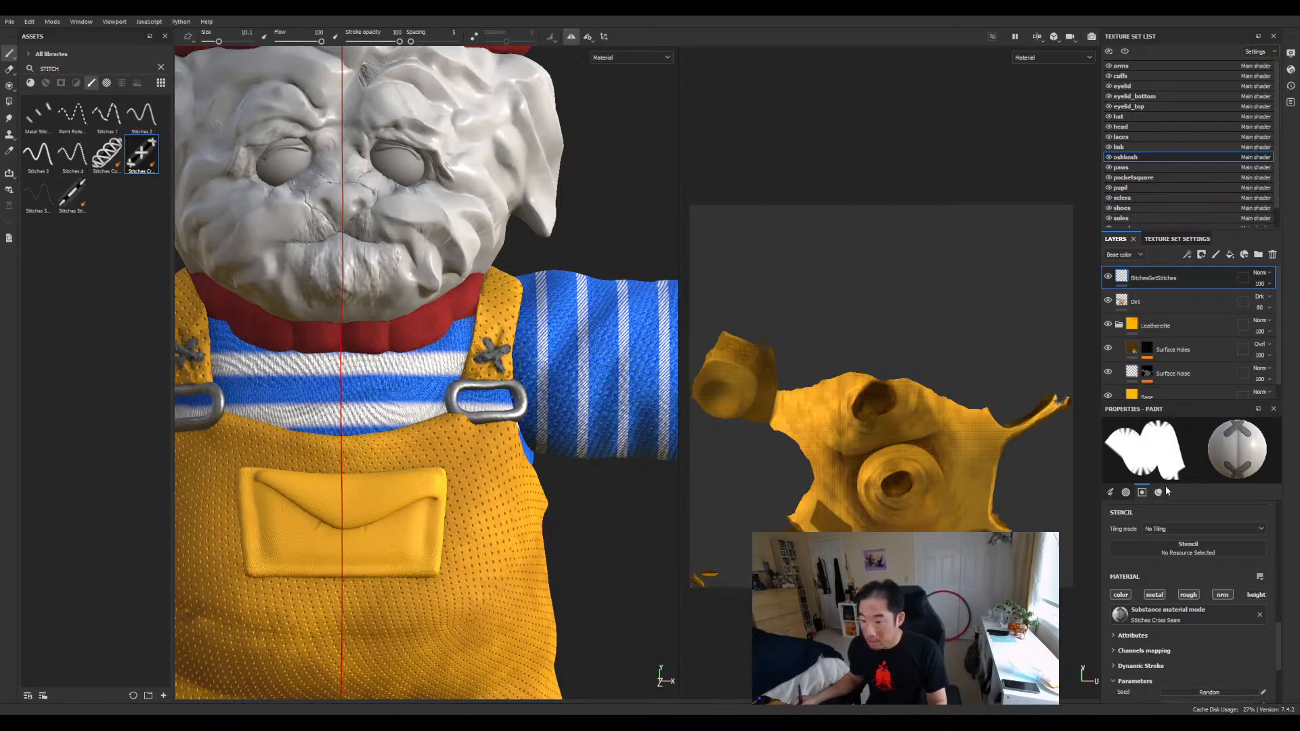
Set up the Stitches Straight brush with Lazy Mouse on and symmetry off.
left_click_drag(1277, 632, 1284, 489)
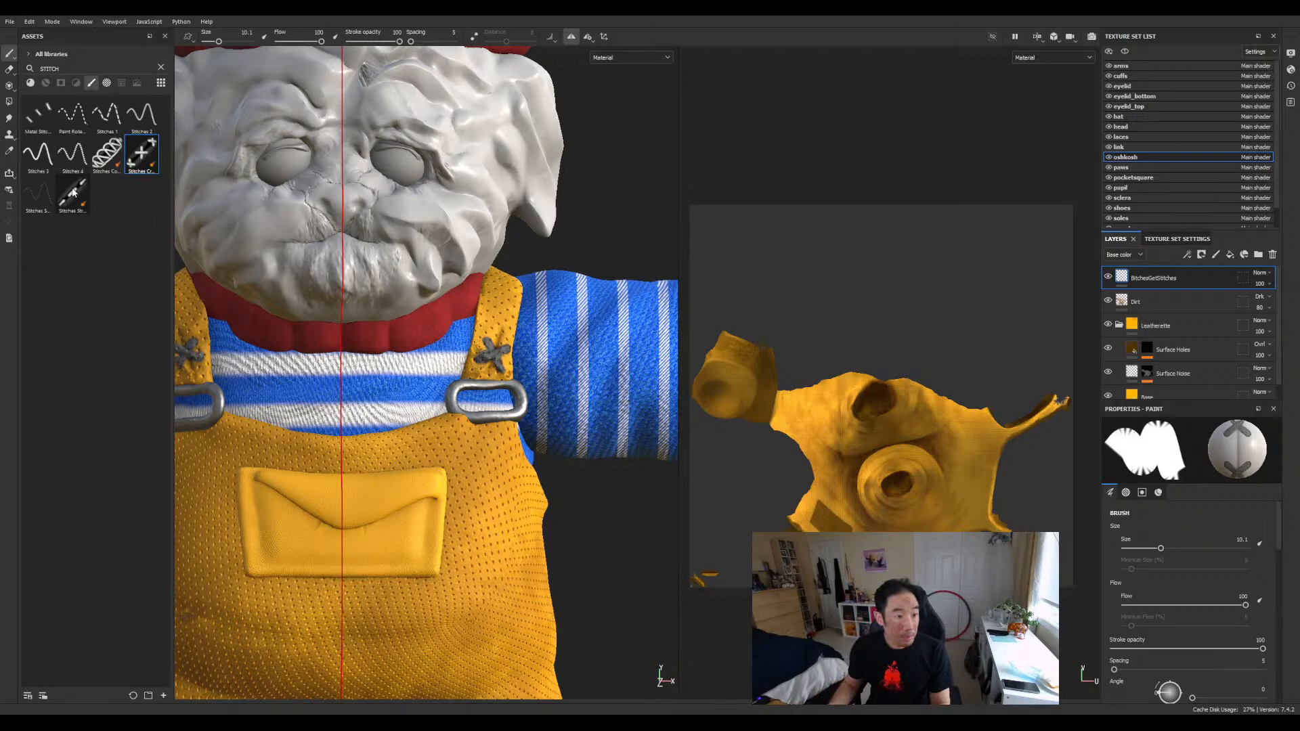
left_click(73, 193)
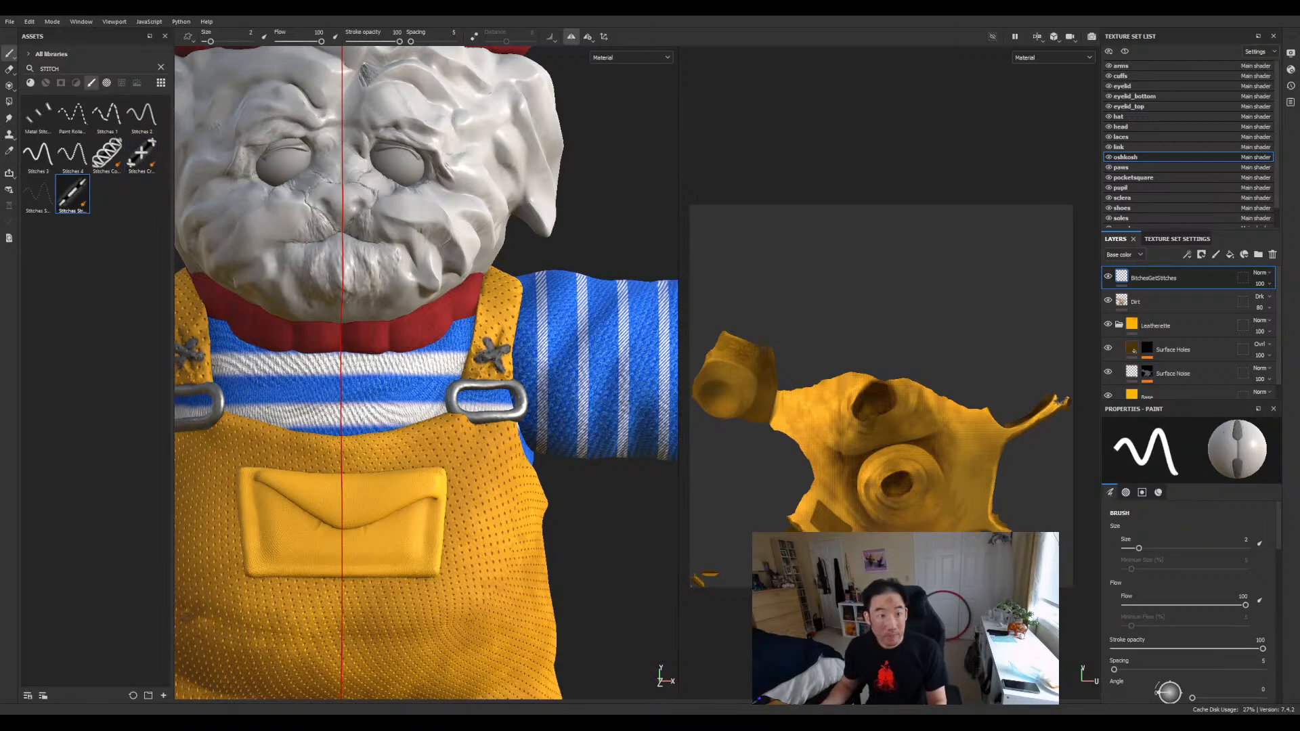
left_click(336, 37)
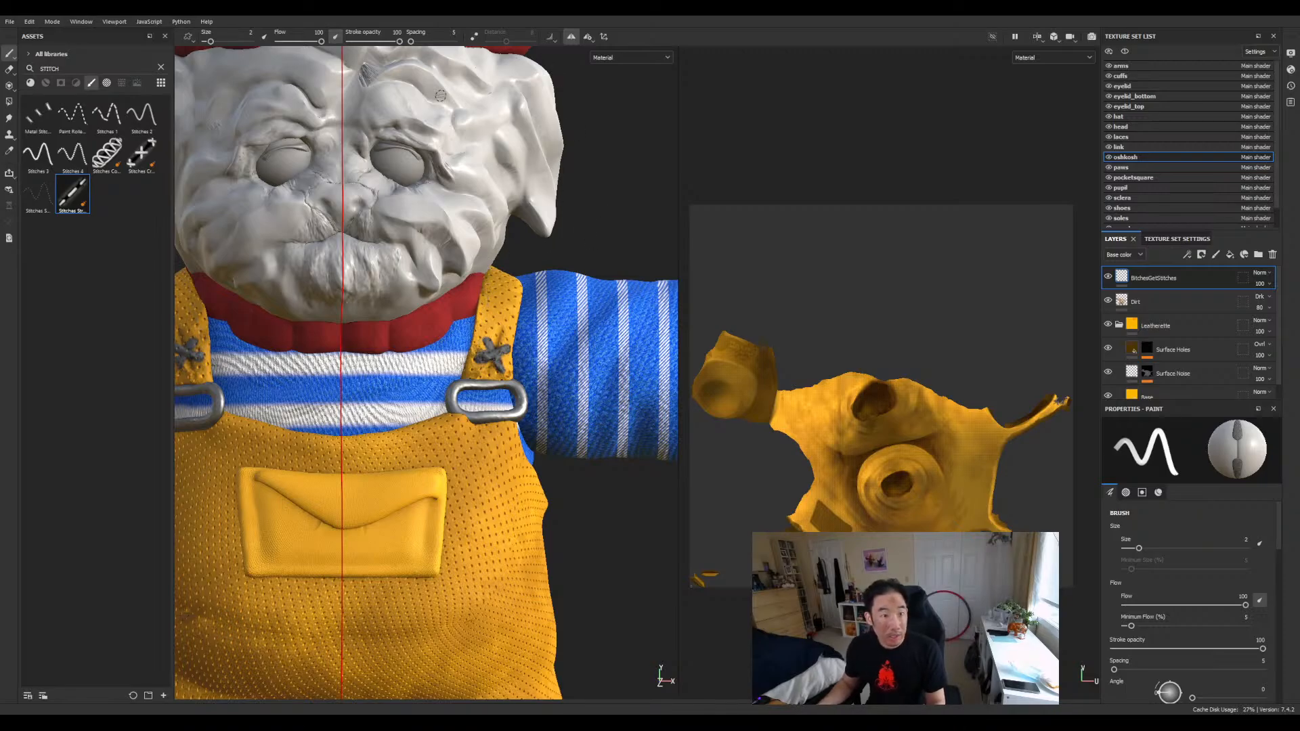
left_click(338, 37)
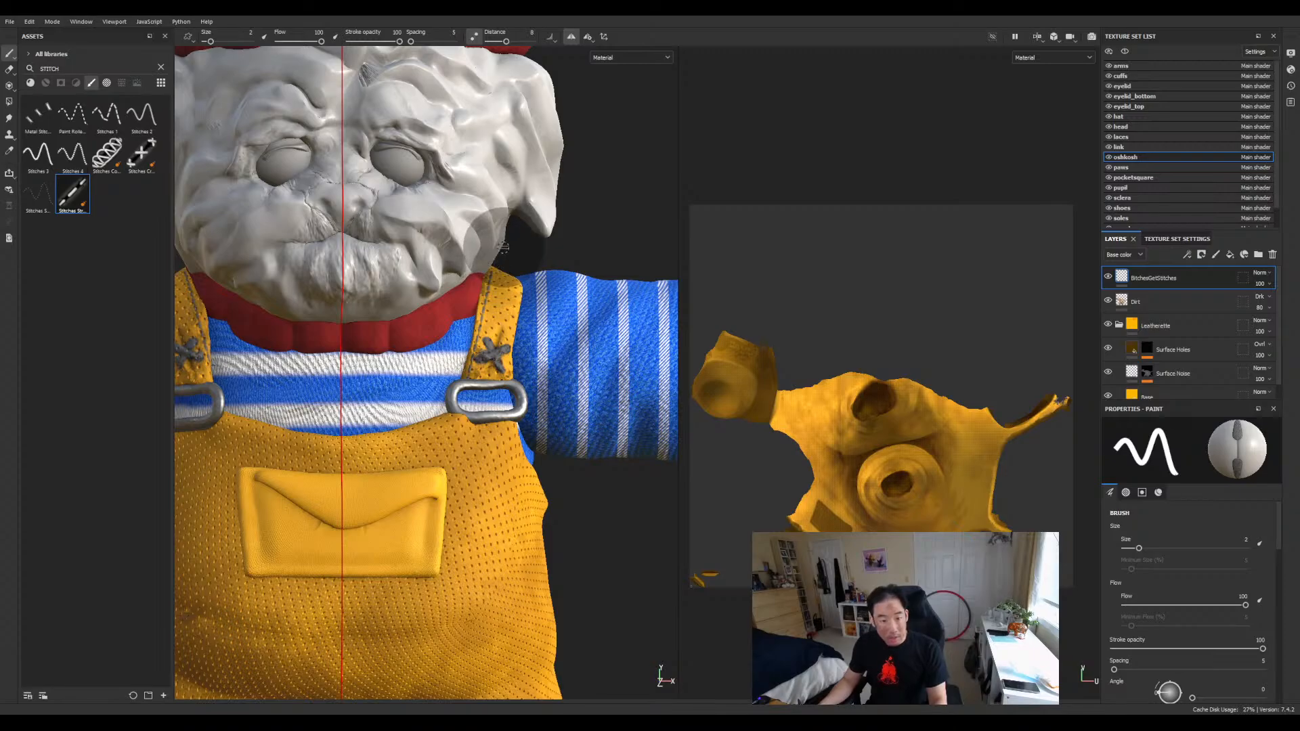
left_click(571, 37)
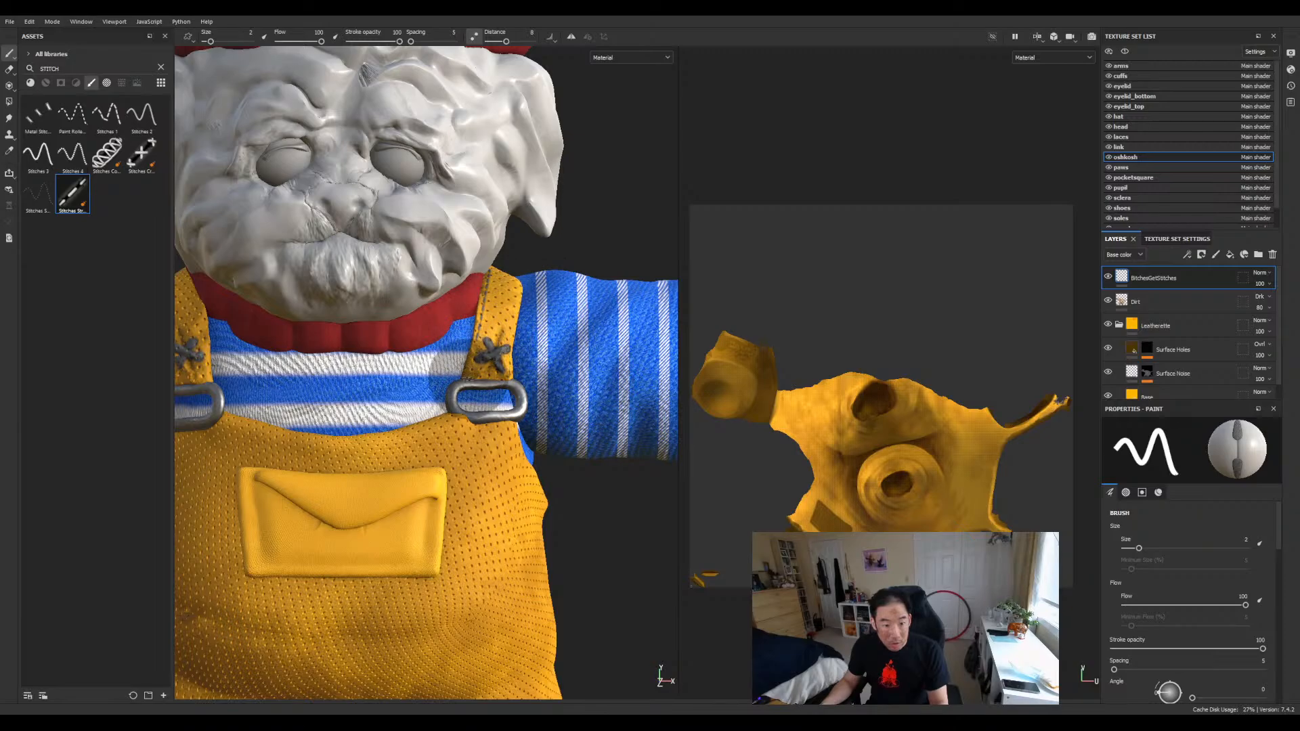
Try straight-stitch strokes along the edges of one overalls strap and check it from other angles.
mouse_move(476, 379)
left_mouse_down()
mouse_move(482, 332)
mouse_move(522, 282)
left_mouse_up()
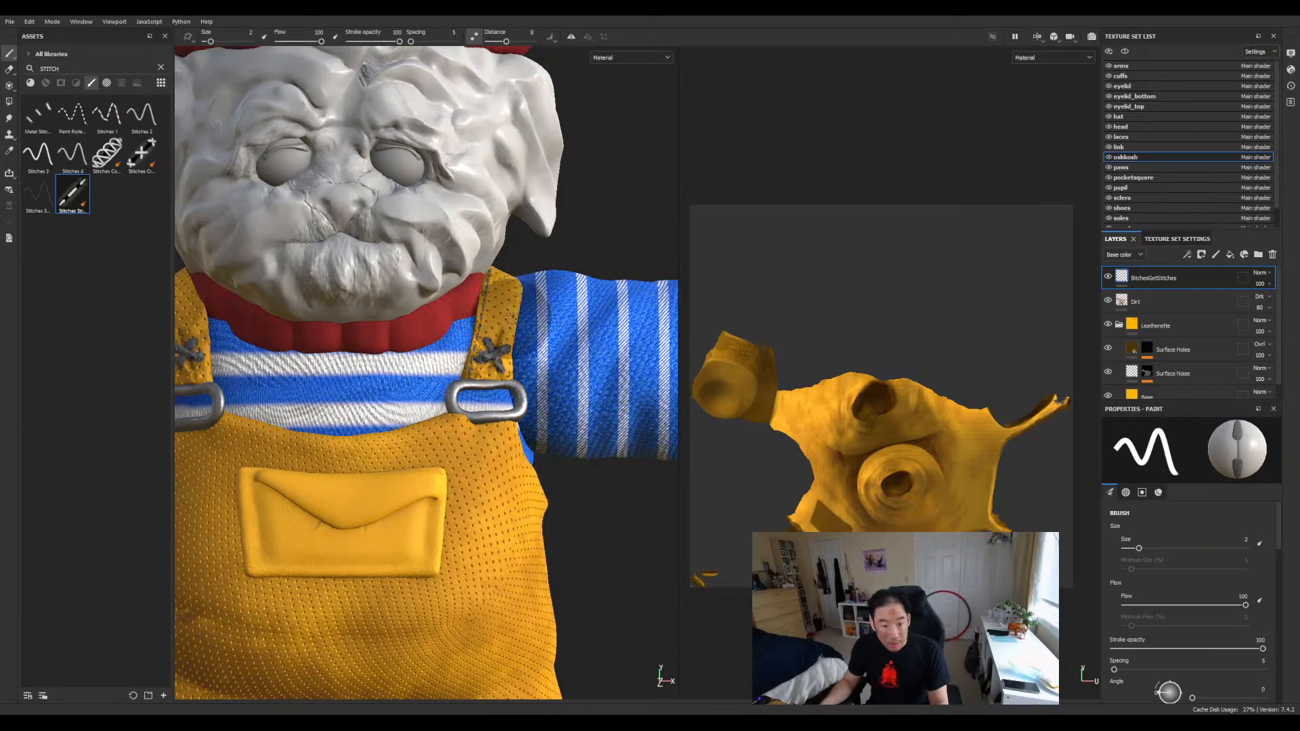
left_click_drag(510, 346, 507, 396)
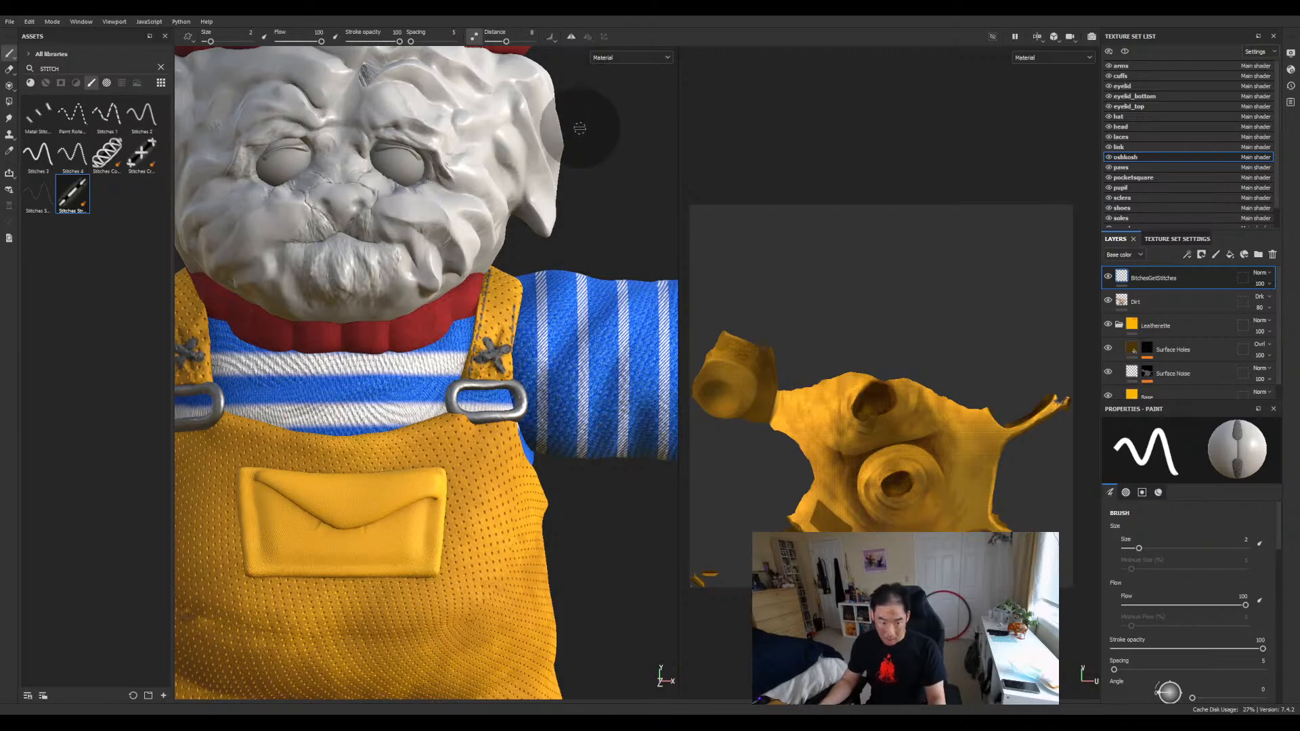
mouse_move(527, 248)
left_mouse_down("alt")
mouse_move(537, 275)
mouse_move(520, 325)
left_mouse_up("alt")
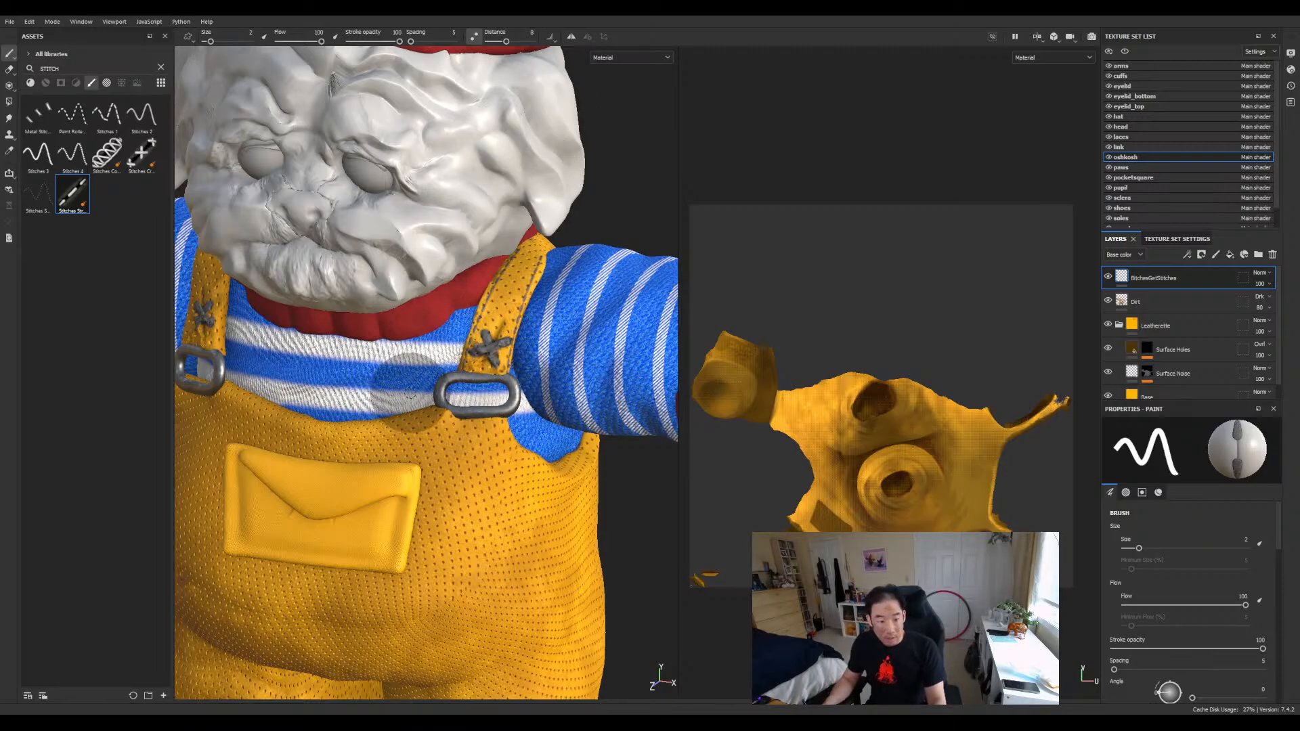
mouse_move(420, 391)
left_mouse_down("alt")
mouse_move(464, 359)
mouse_move(453, 356)
left_mouse_up("alt")
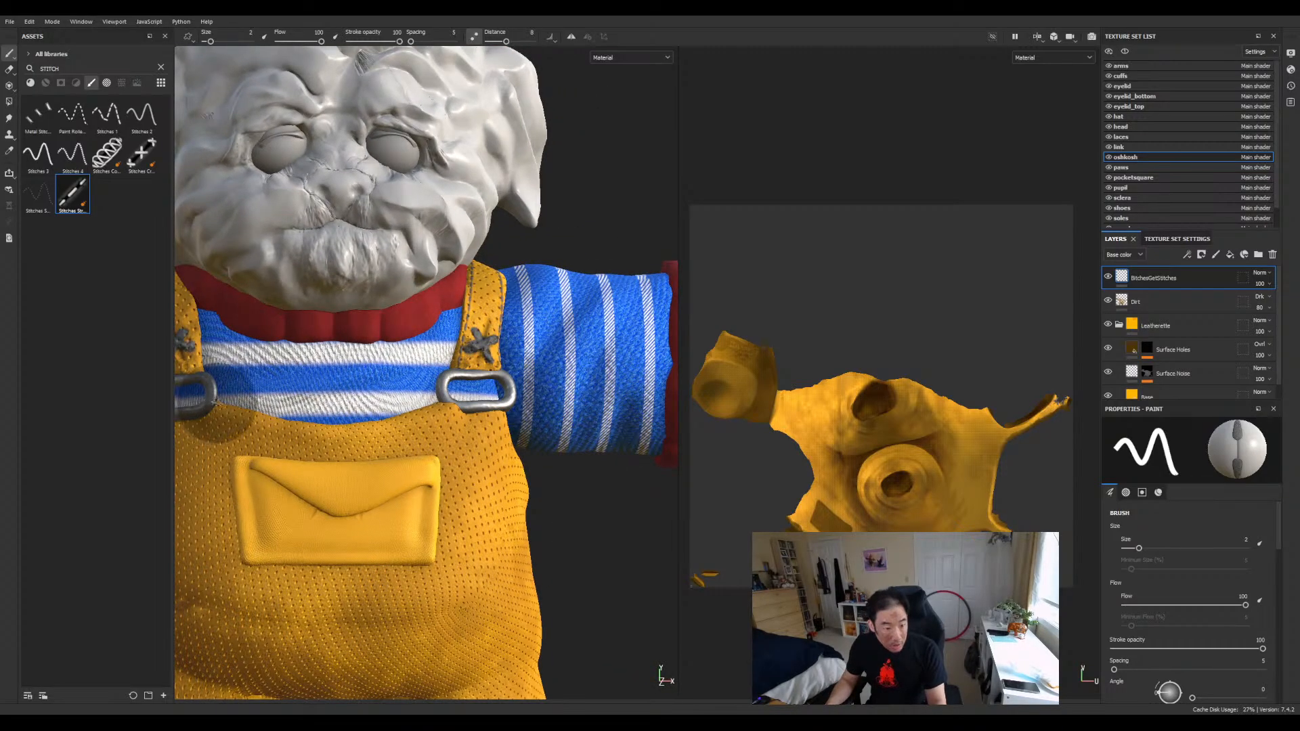
Paint a row of straight stitches along the top edge of the overalls' bib, from one buckle to the other.
key("f")
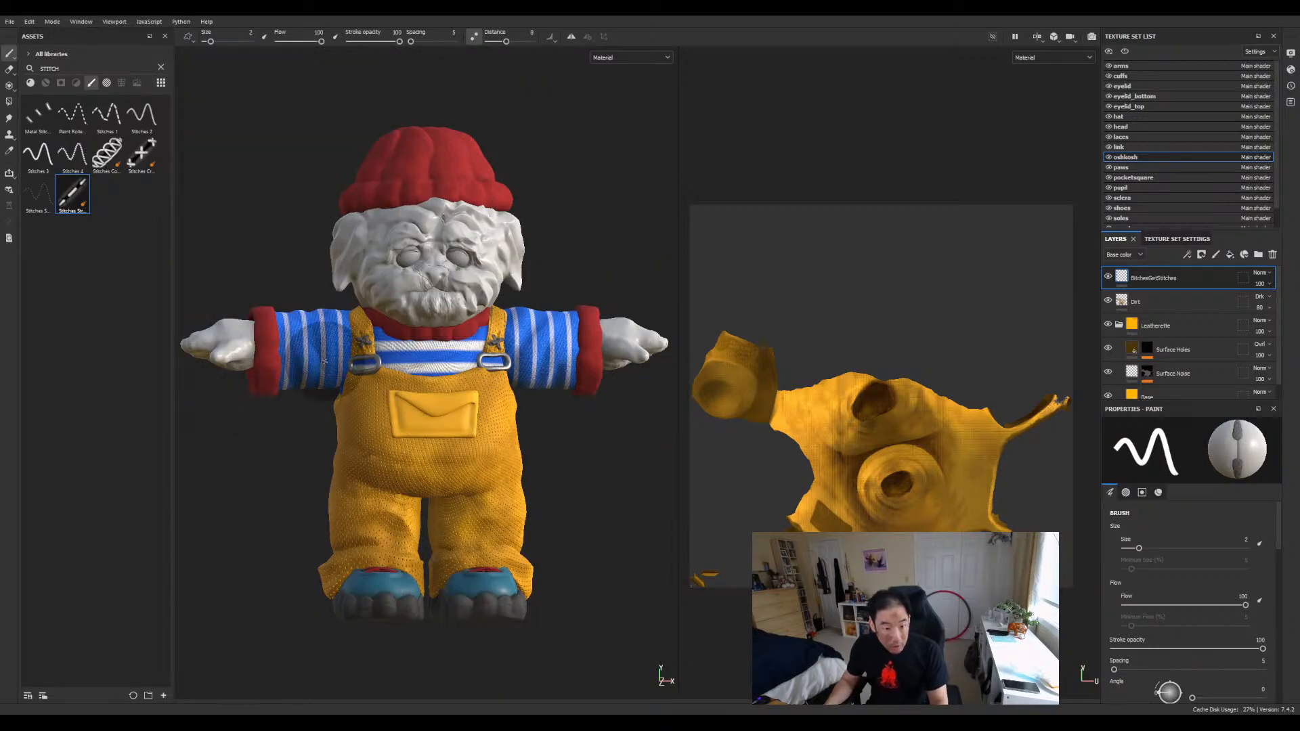
left_click_drag(443, 429, 430, 434, "alt")
right_click_drag(431, 433, 432, 562, "alt")
right_click_drag(427, 329, 431, 596, "alt")
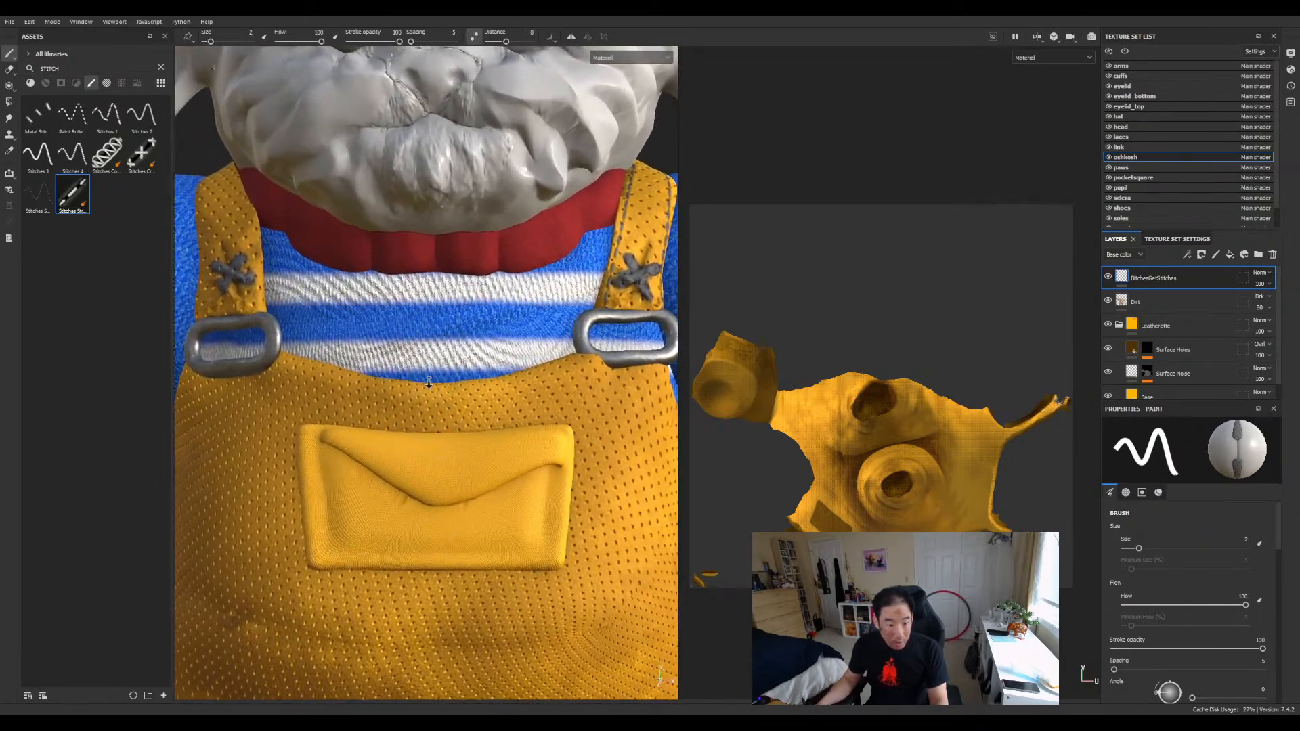
right_click_drag(429, 383, 433, 453, "alt")
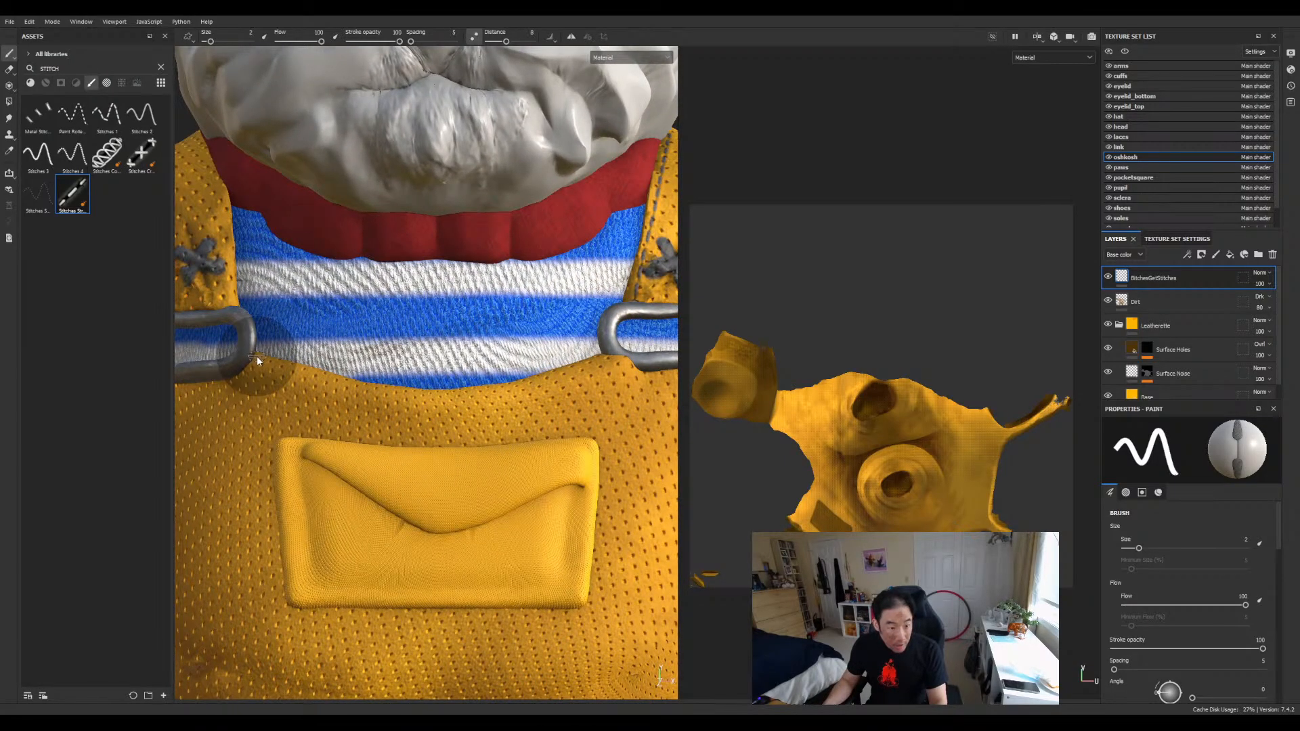
mouse_move(258, 356)
left_mouse_down()
mouse_move(424, 394)
mouse_move(623, 369)
left_mouse_up()
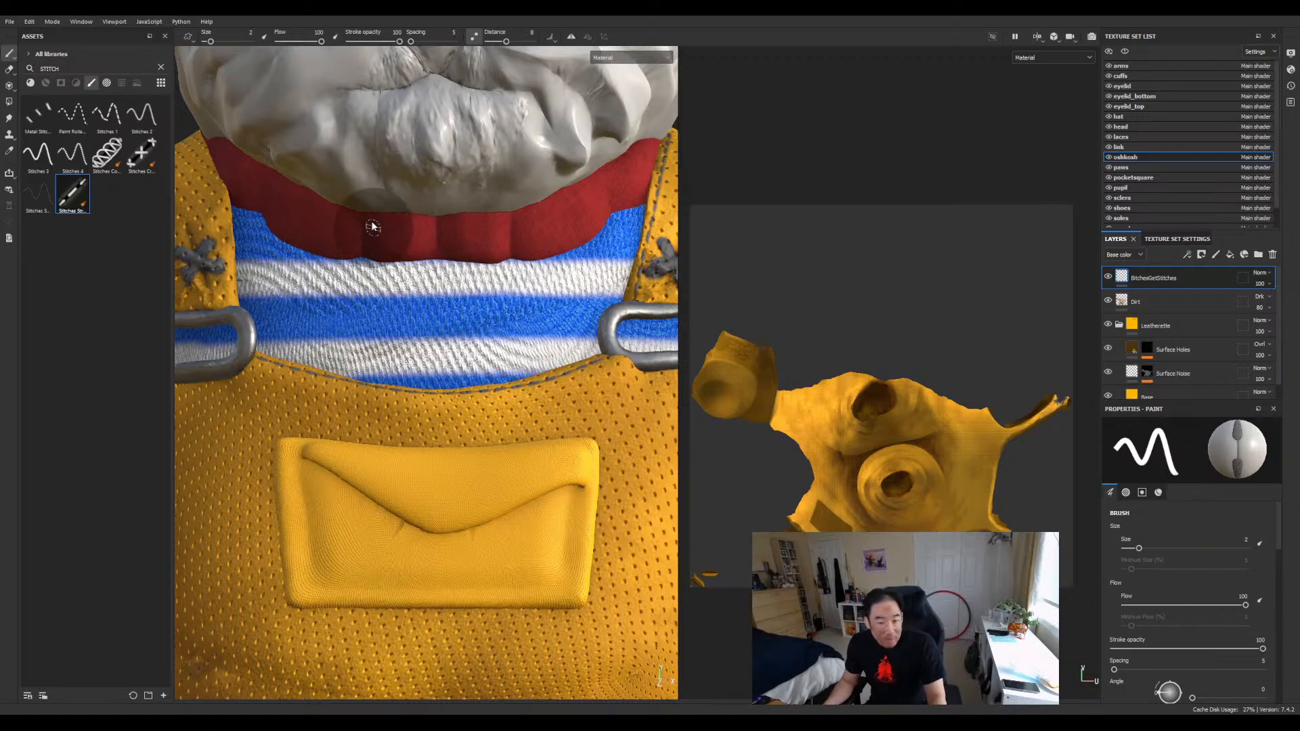
Examine the bib's stitched top edge, the head and hat up close and from a distance.
mouse_move(254, 235)
left_mouse_down("alt")
mouse_move(285, 242)
mouse_move(238, 237)
left_mouse_up("alt")
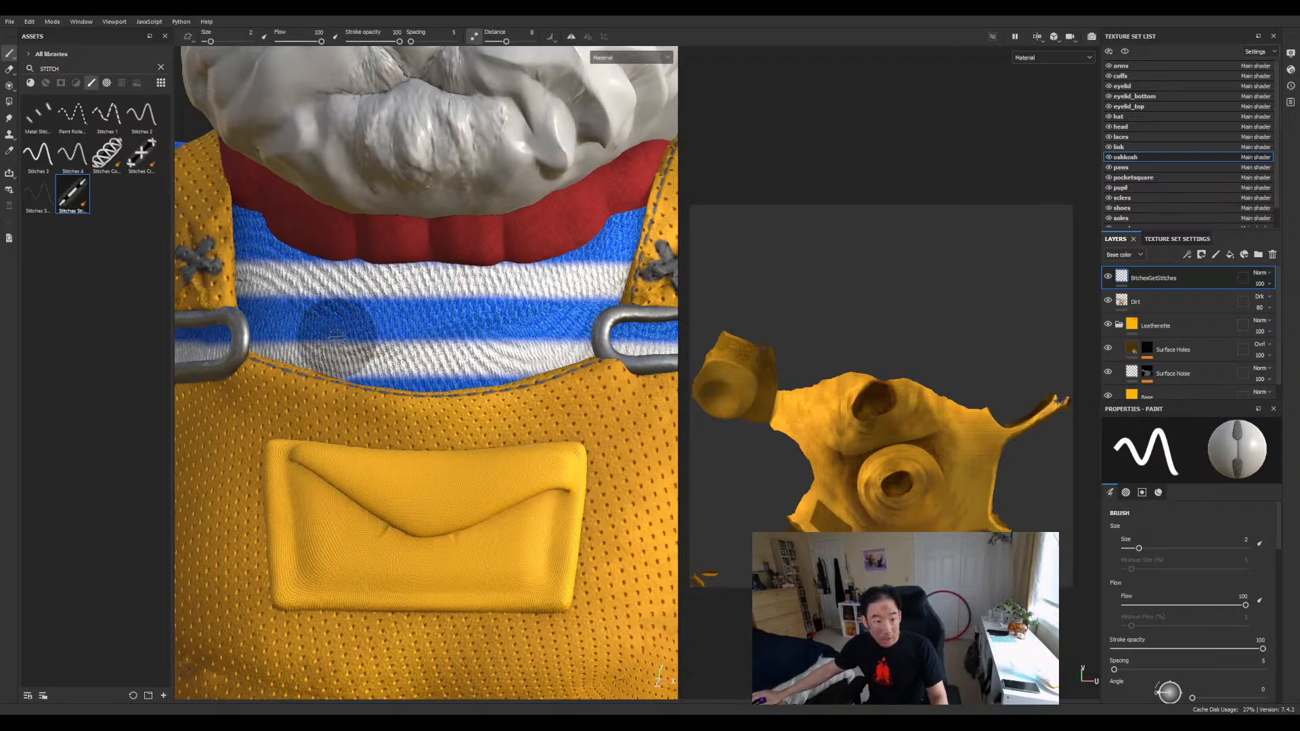
left_click_drag(337, 338, 394, 358, "alt")
scroll(348, 319, "down", 6)
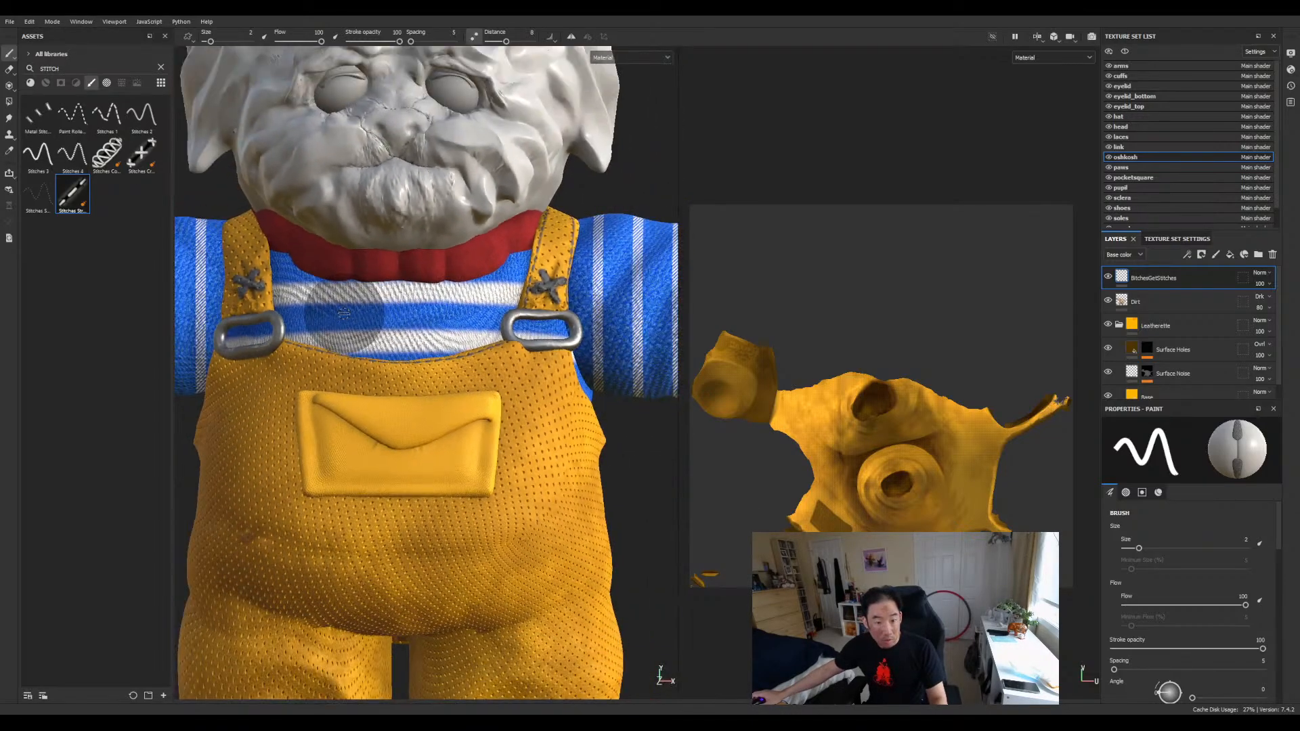
scroll(373, 79, "up", 10)
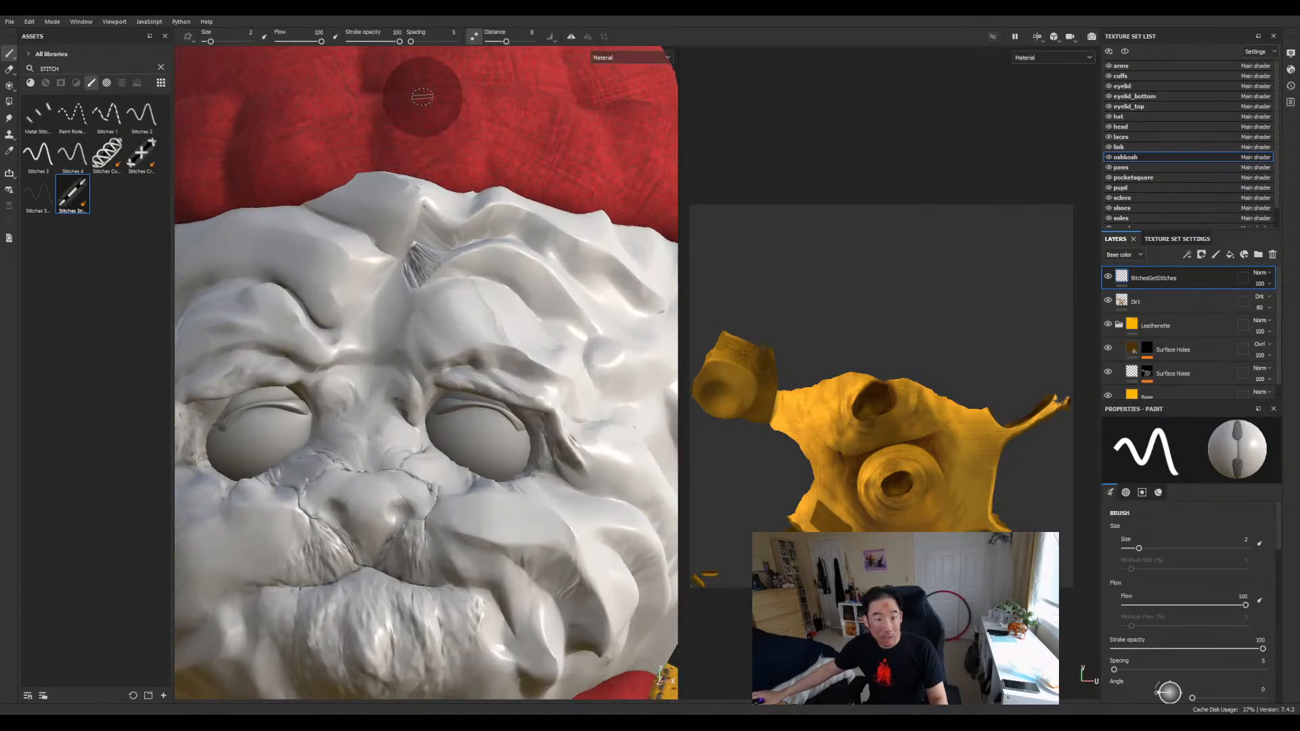
scroll(465, 131, "down", 10)
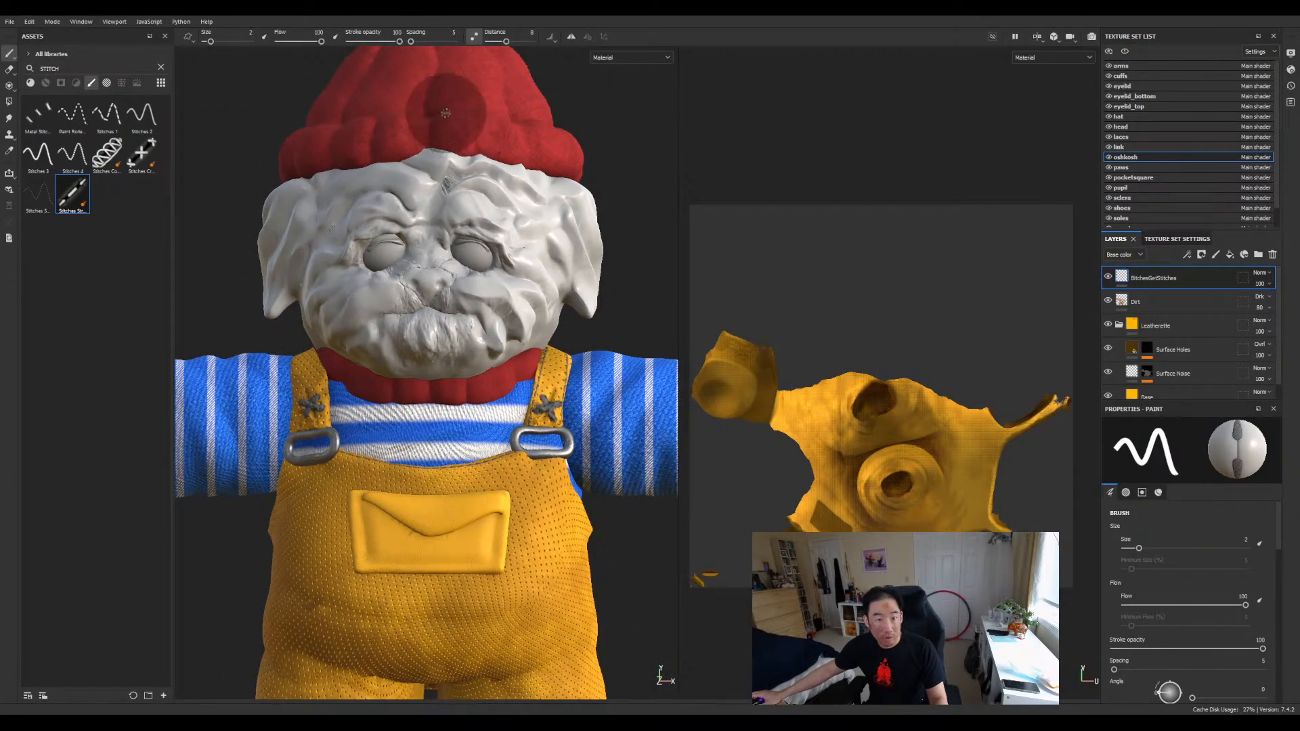
scroll(454, 122, "up", 10)
scroll(446, 113, "down", 10)
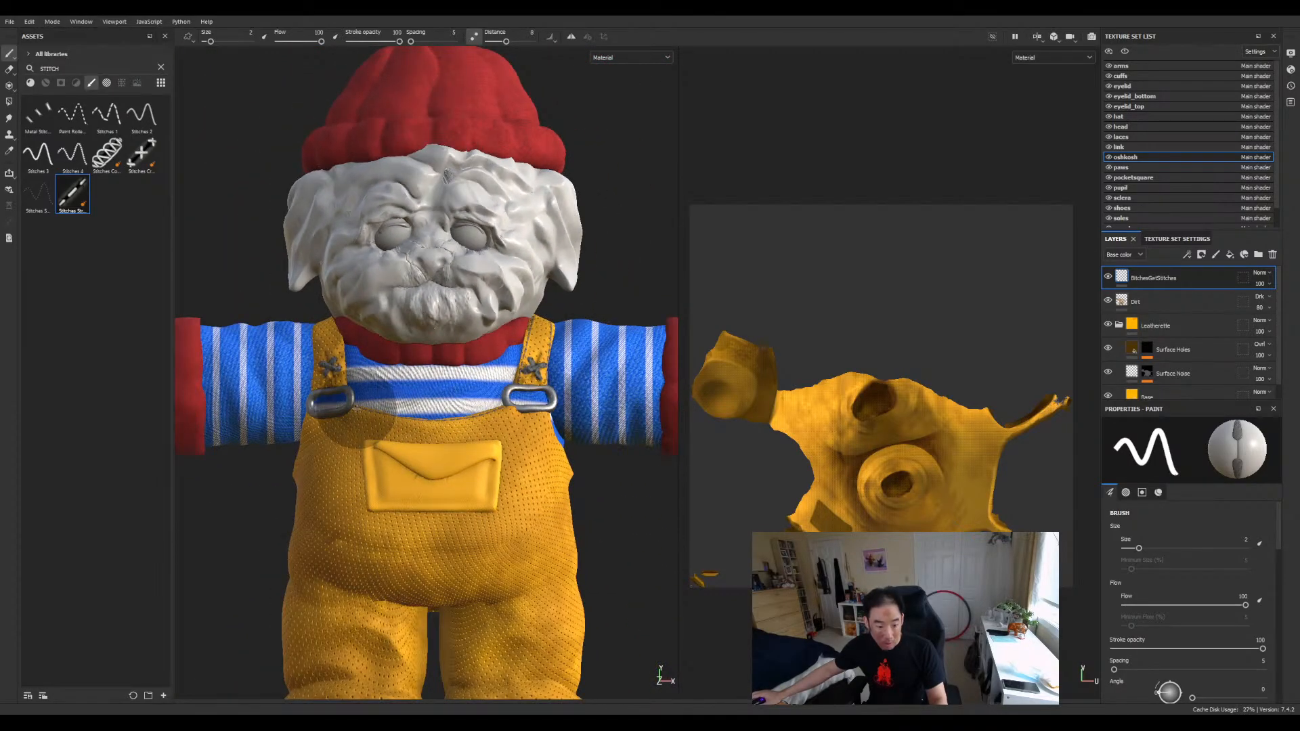
left_click_drag(362, 412, 450, 412, "alt")
scroll(417, 408, "up", 3)
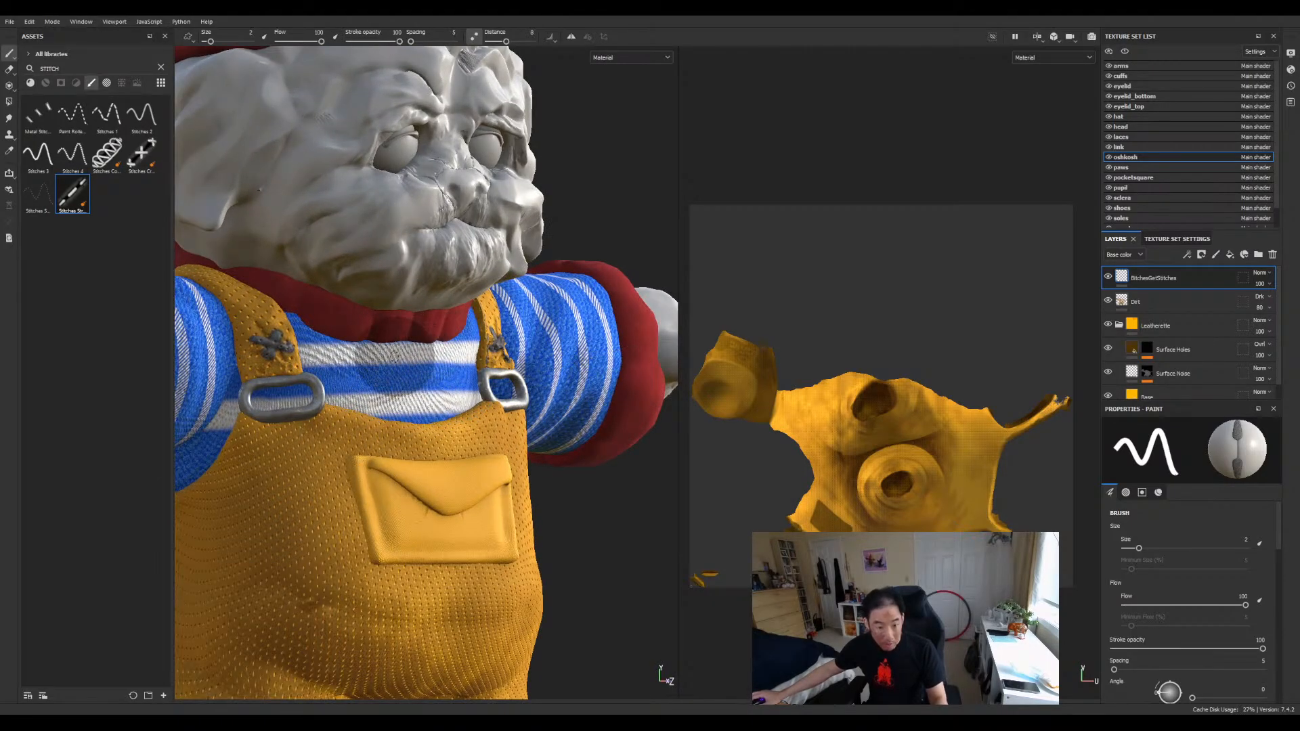
Paint straight stitches along the edges of the overalls strap on the character's right shoulder, above the buckle.
left_click_drag(394, 355, 465, 379, "alt")
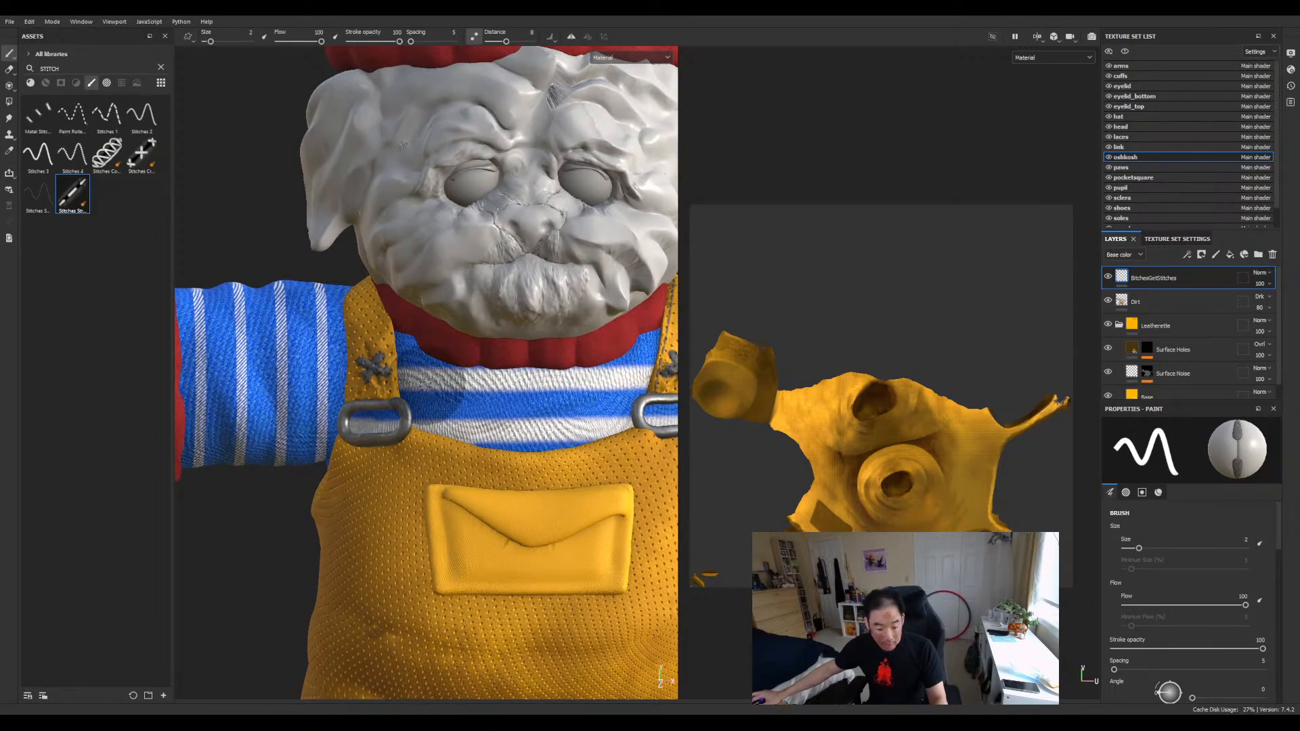
key("ctrl")
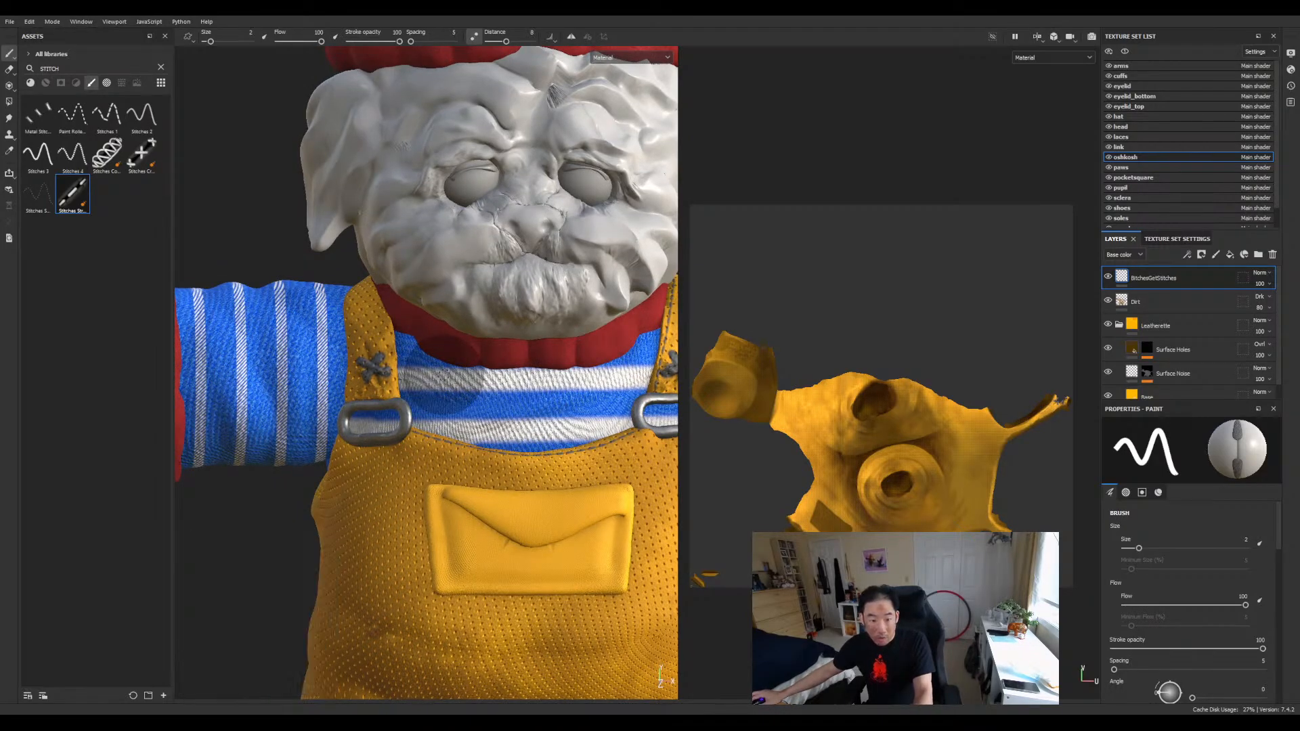
key("ctrl")
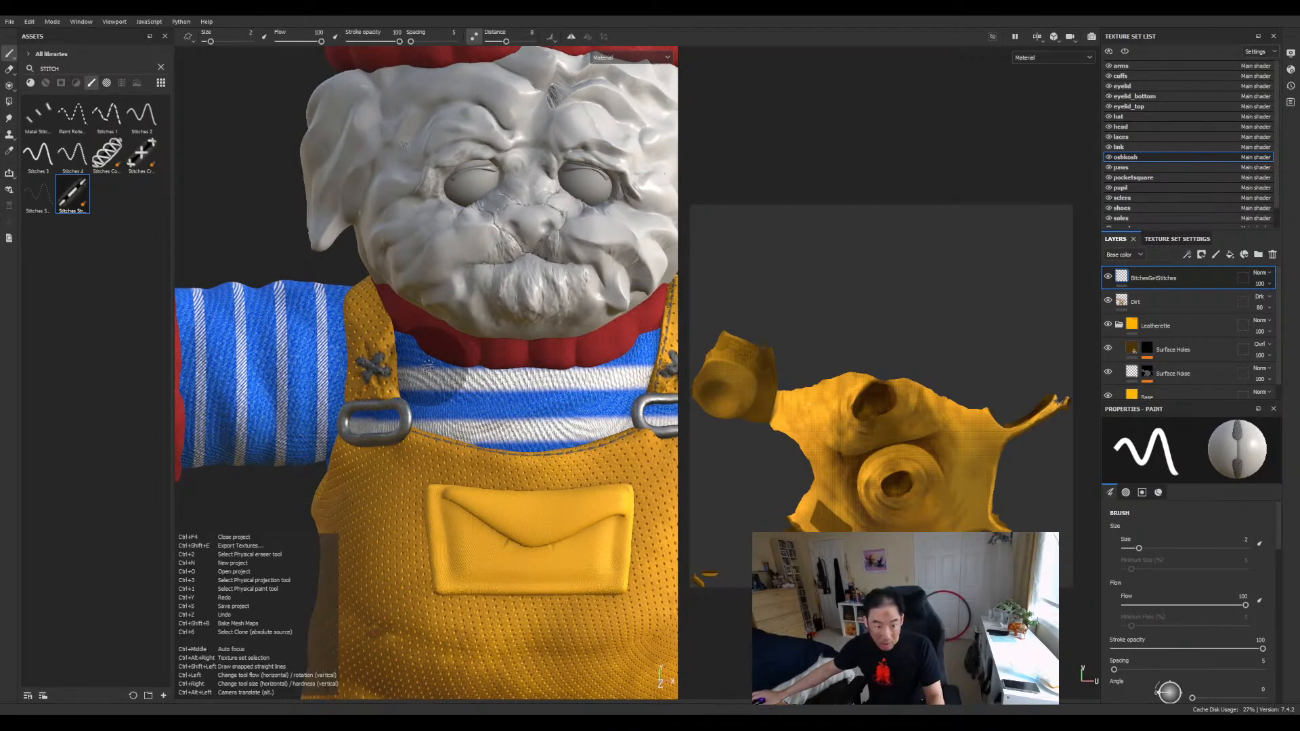
scroll(428, 366, "up", 3)
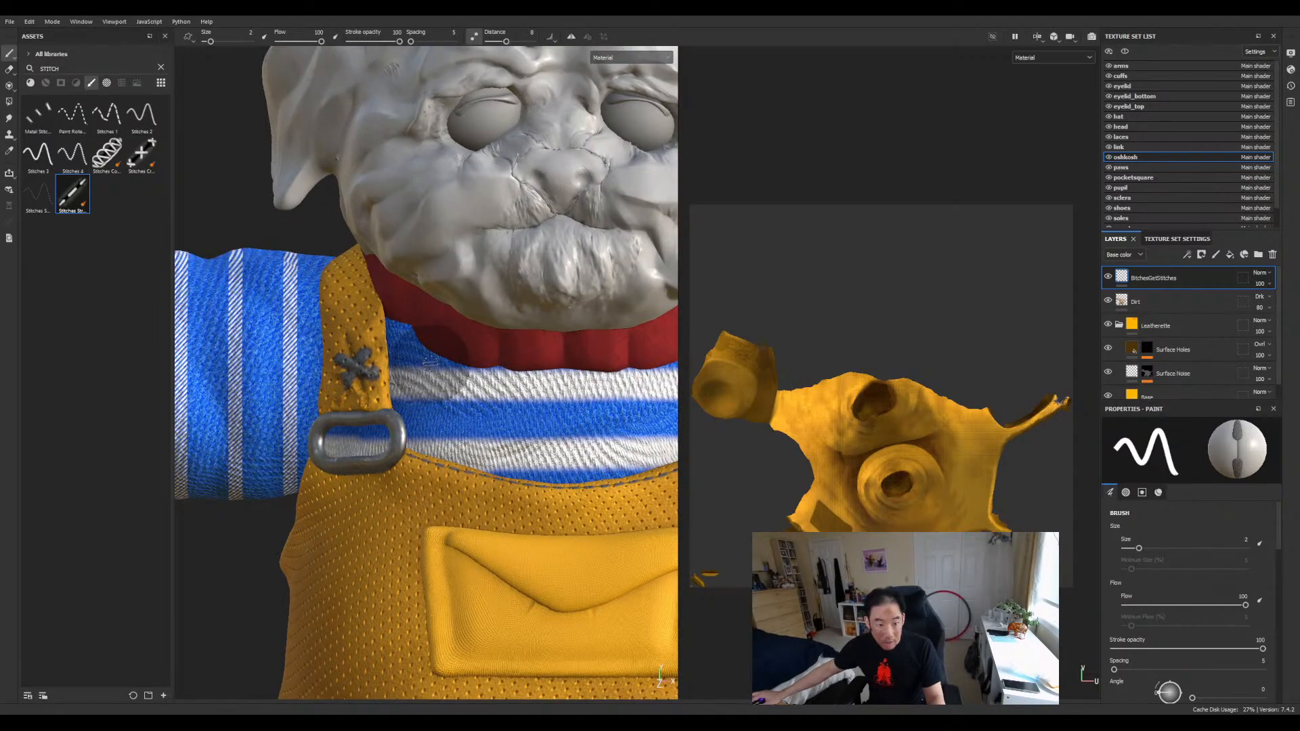
mouse_move(431, 363)
left_mouse_down("alt")
mouse_move(434, 332)
mouse_move(429, 342)
left_mouse_up("alt")
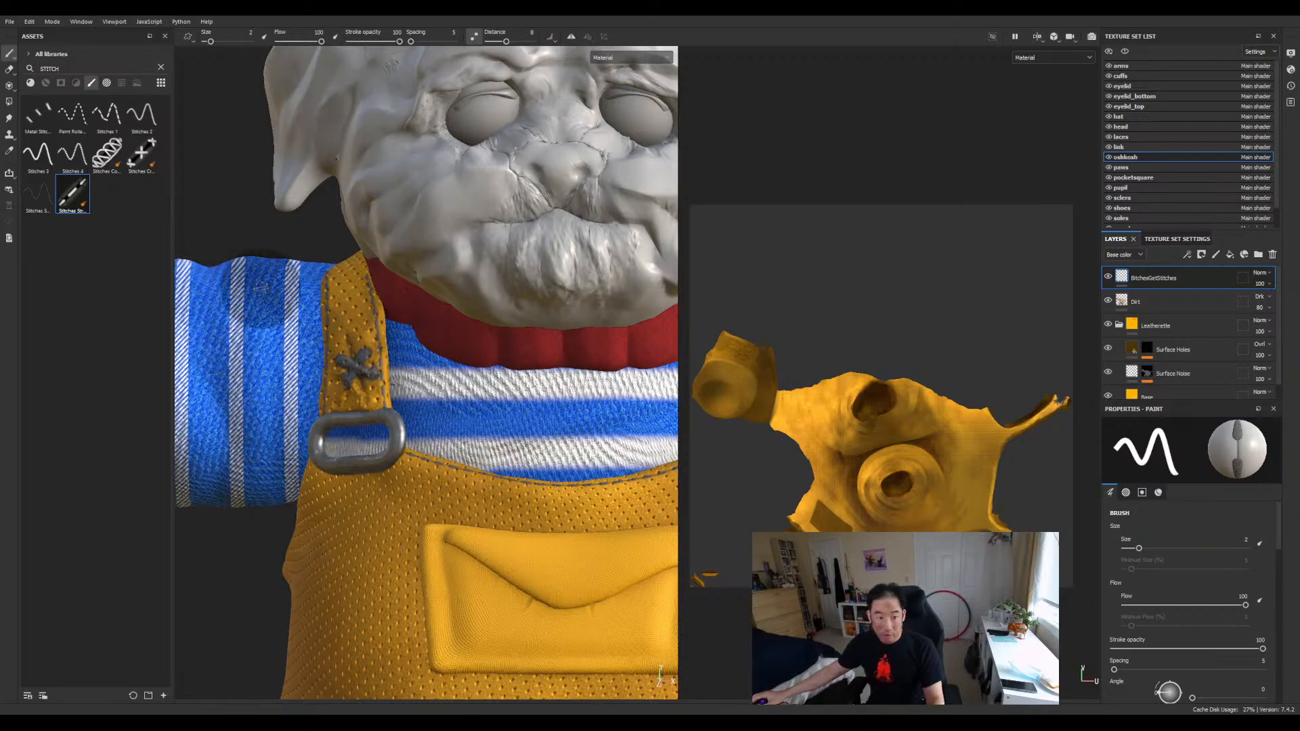
Paint straight stitches along the overalls' armhole edge beneath the character's right arm, from the back strap to the front buckle.
scroll(308, 256, "down", 3)
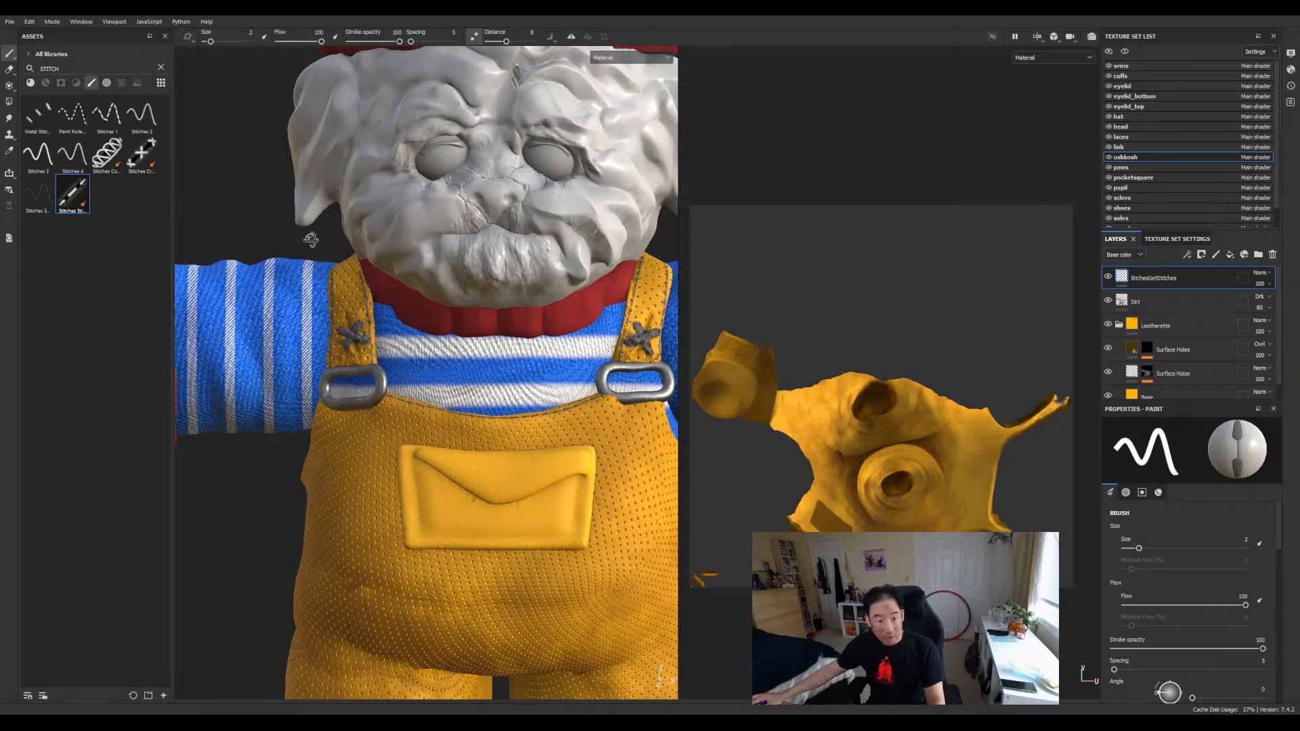
left_click_drag(311, 239, 613, 121, "alt")
scroll(528, 388, "up", 2)
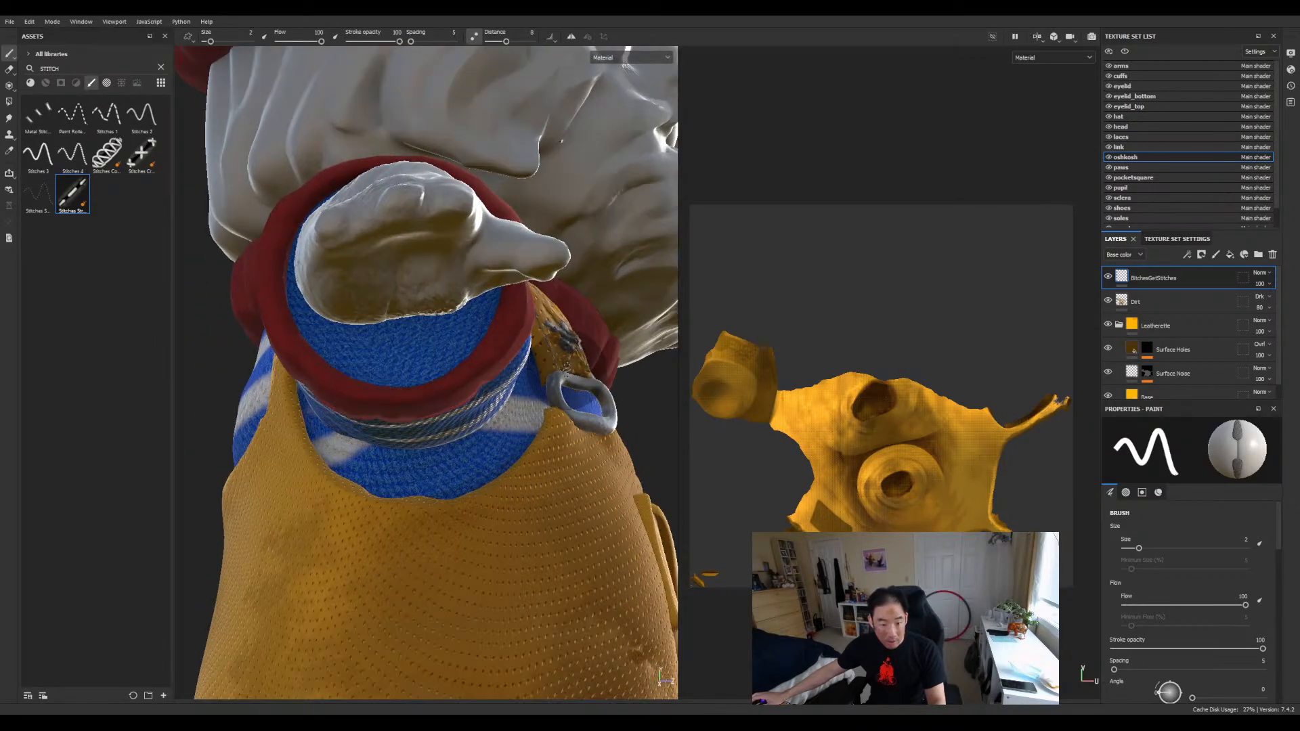
left_click_drag(488, 415, 532, 393, "alt")
scroll(530, 388, "up", 3)
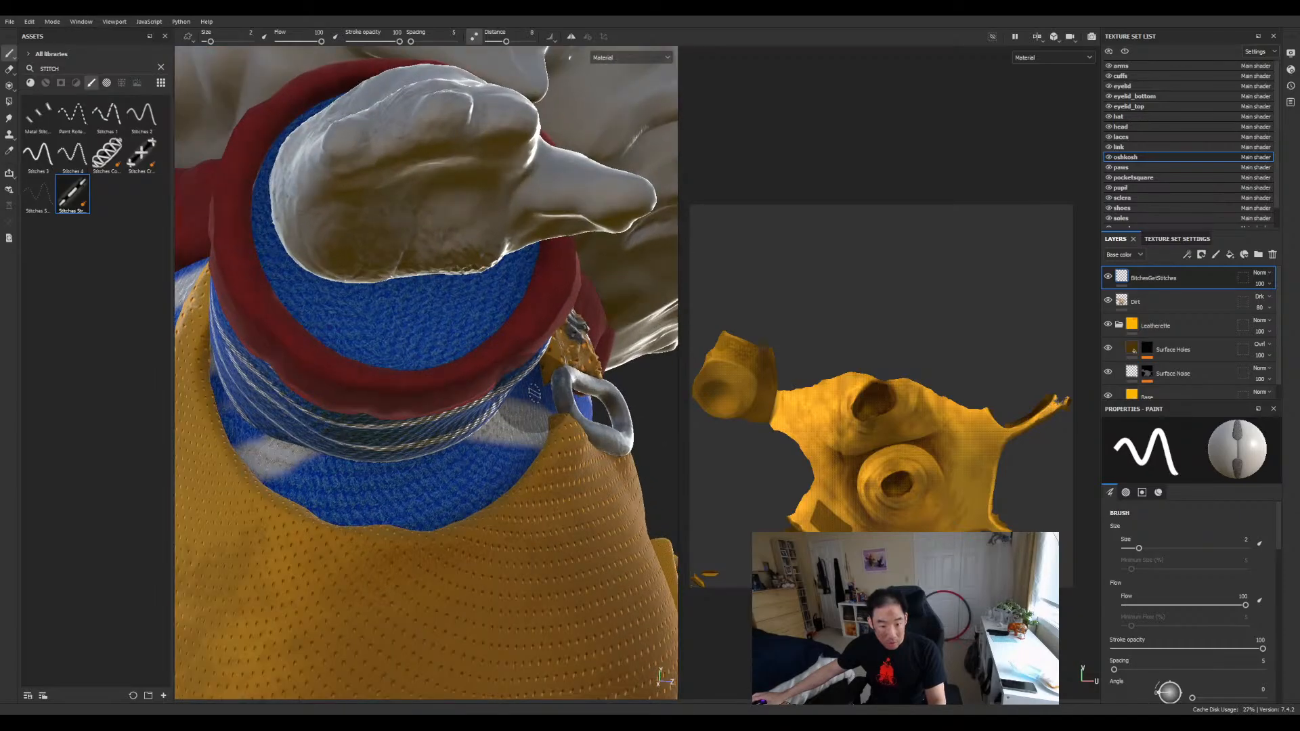
scroll(530, 388, "down", 1)
middle_click_drag(499, 426, 555, 393, "alt")
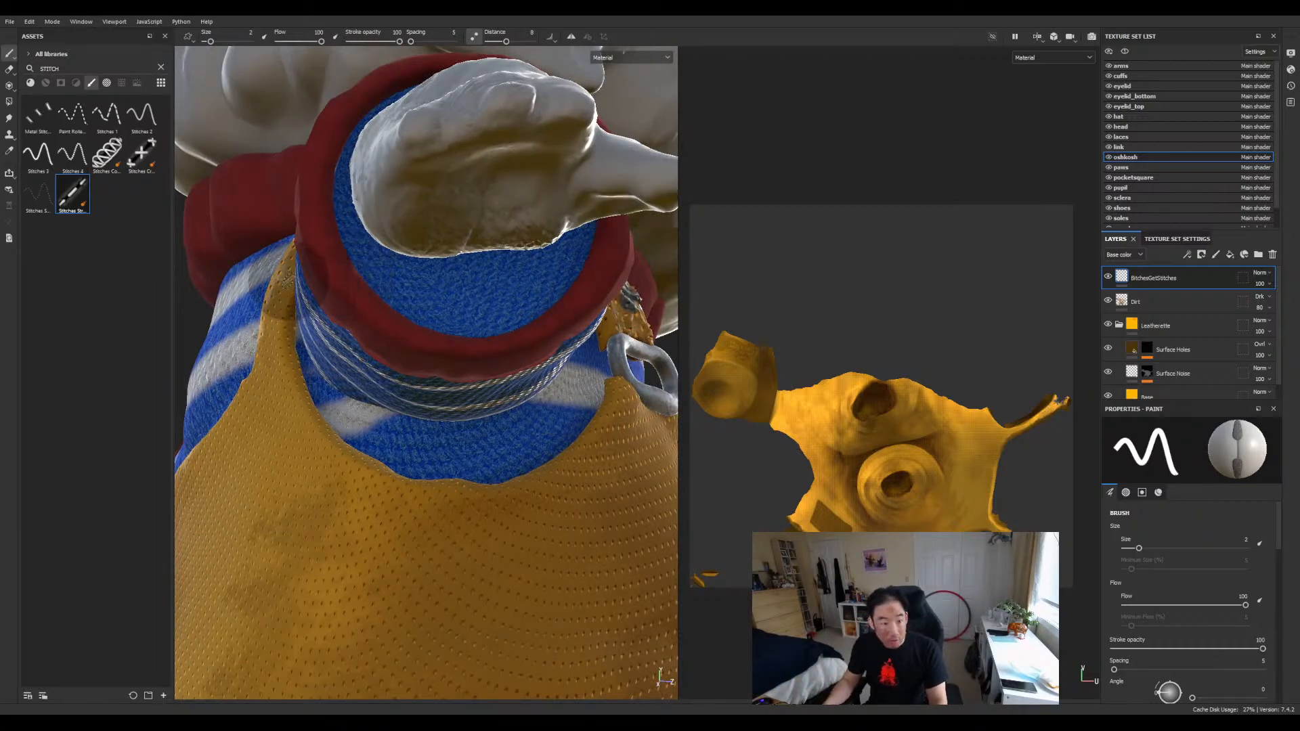
mouse_move(286, 308)
left_mouse_down()
mouse_move(303, 413)
mouse_move(353, 470)
mouse_move(395, 483)
mouse_move(485, 490)
mouse_move(549, 474)
mouse_move(616, 383)
left_mouse_up()
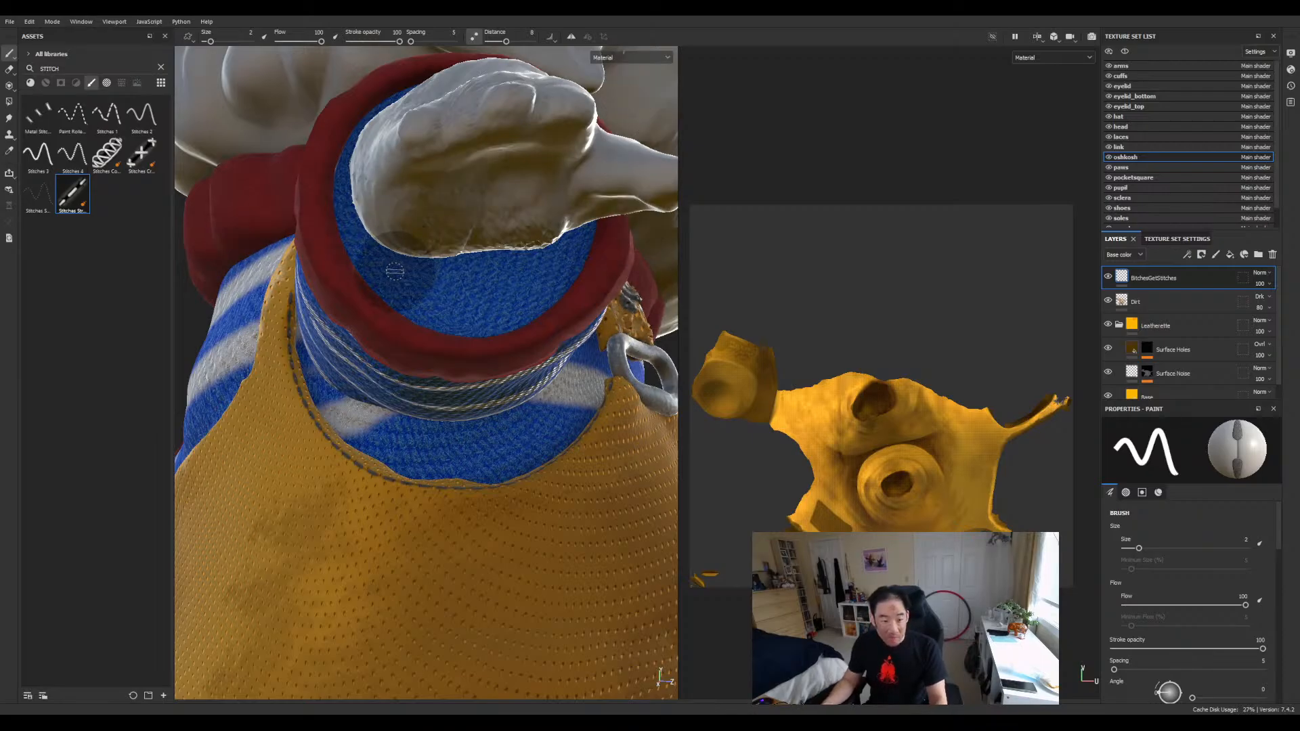
Examine the stitched armhole under the character's right arm from behind, below and above.
left_click_drag(396, 274, 410, 343, "alt")
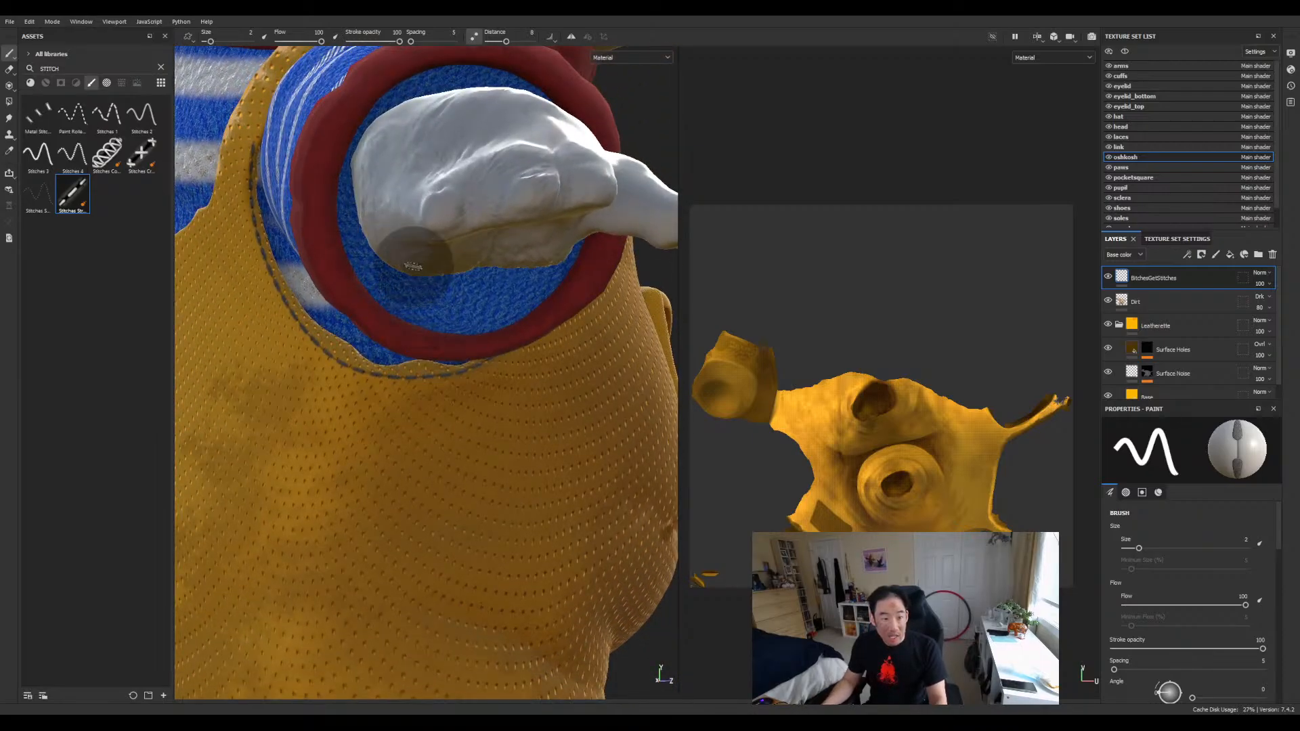
left_click_drag(412, 258, 415, 315, "alt")
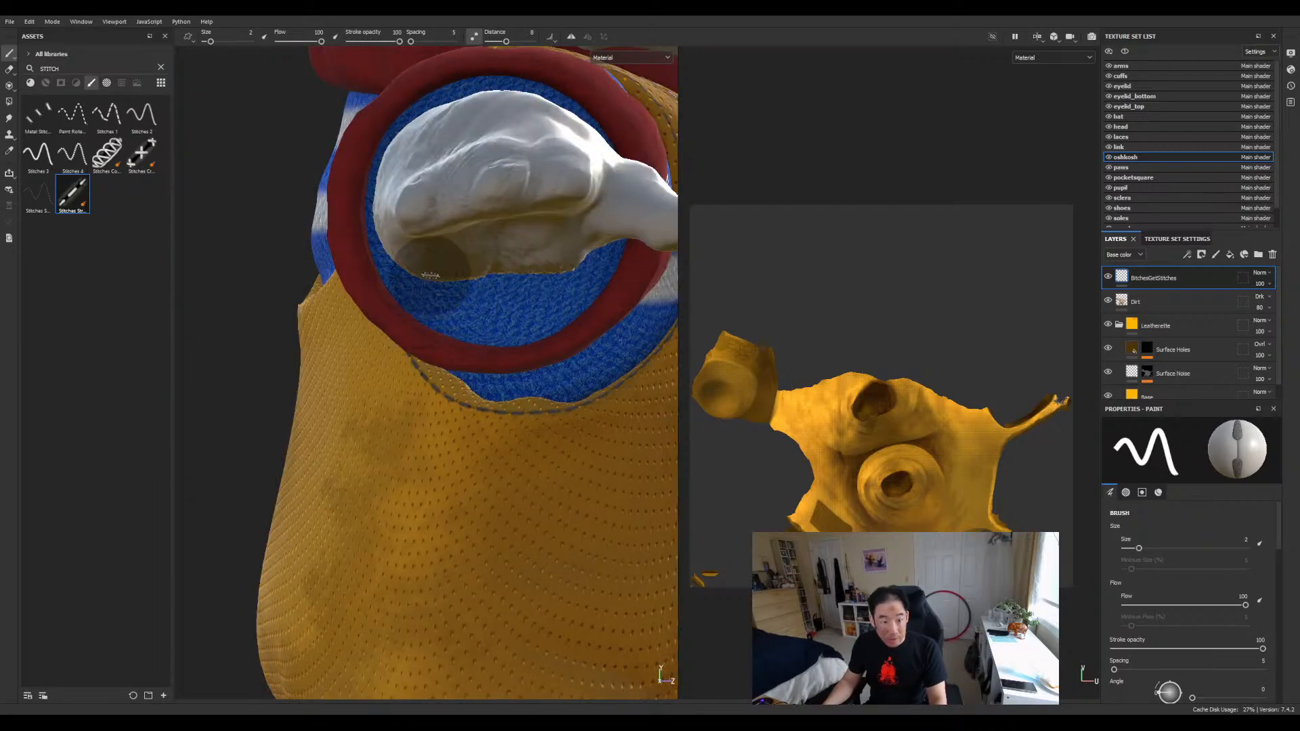
mouse_move(447, 261)
left_mouse_down("alt")
mouse_move(493, 275)
mouse_move(492, 250)
mouse_move(468, 254)
left_mouse_up("alt")
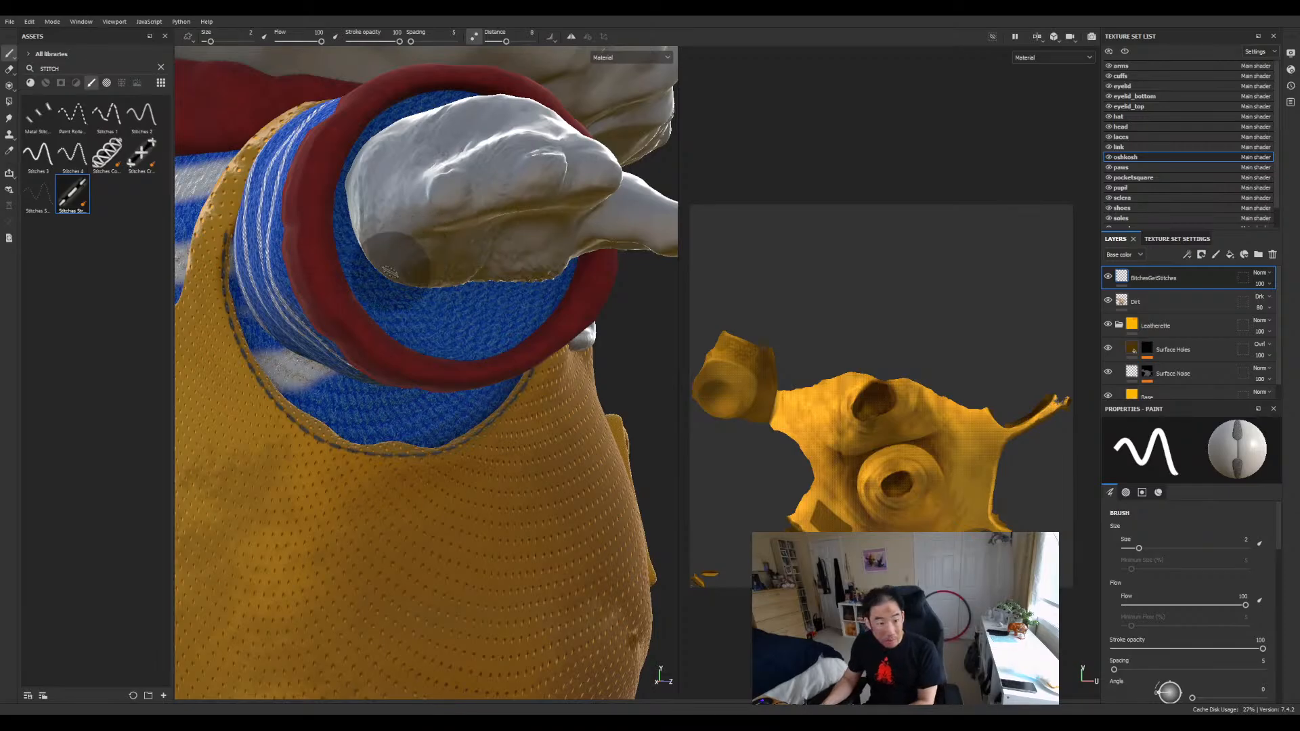
scroll(400, 280, "up", 1)
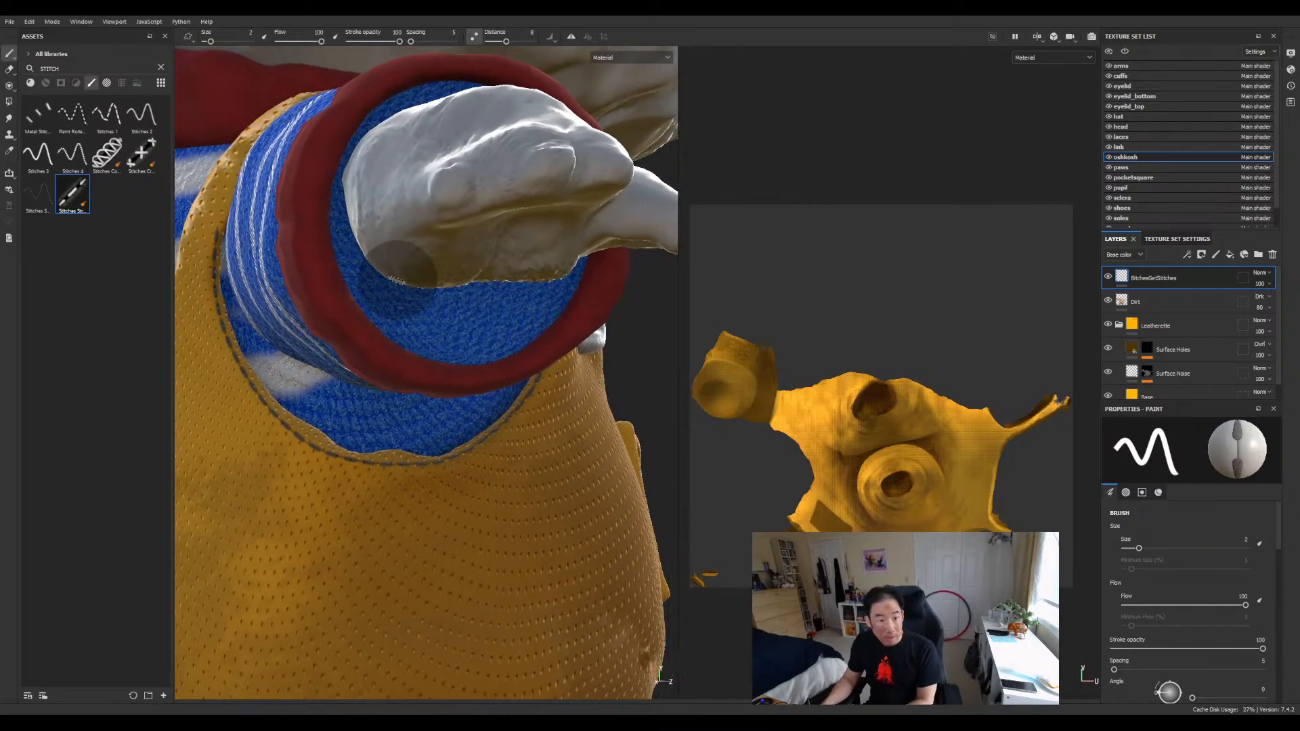
scroll(400, 280, "down", 4)
scroll(400, 281, "up", 3)
scroll(405, 264, "up", 2)
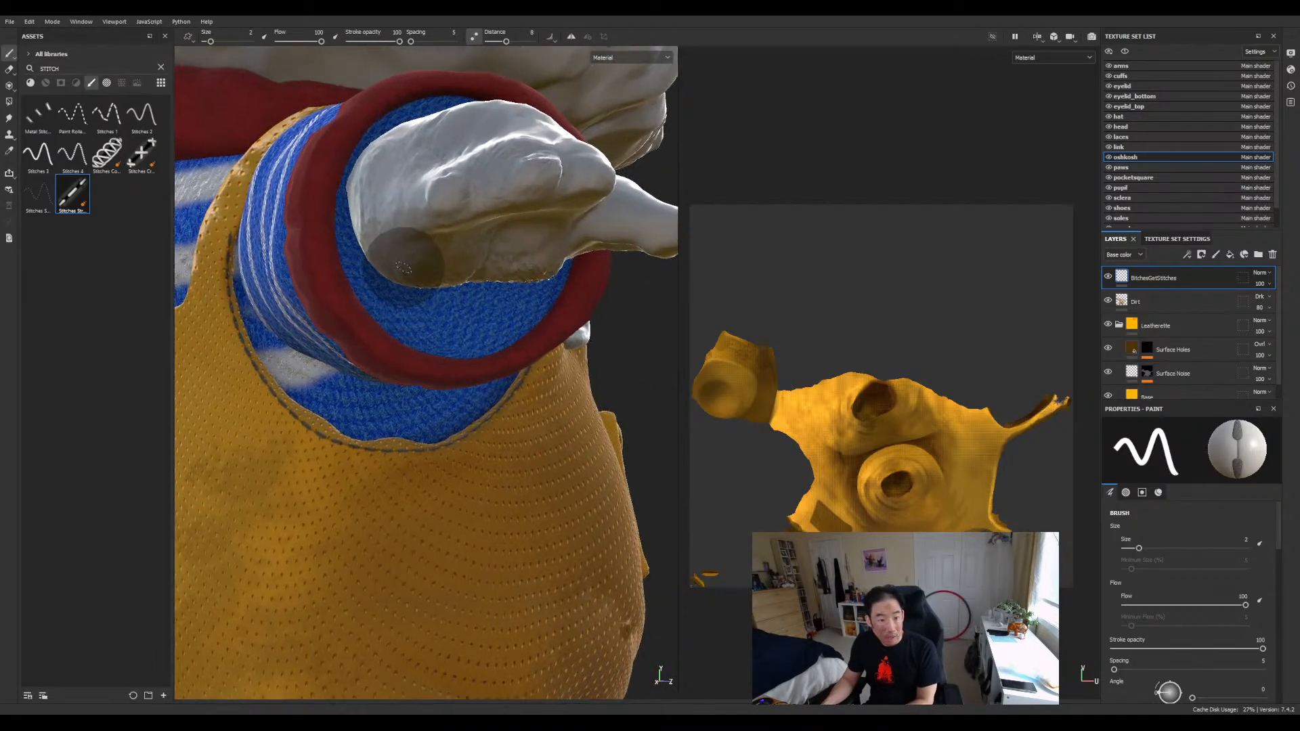
scroll(405, 265, "down", 2)
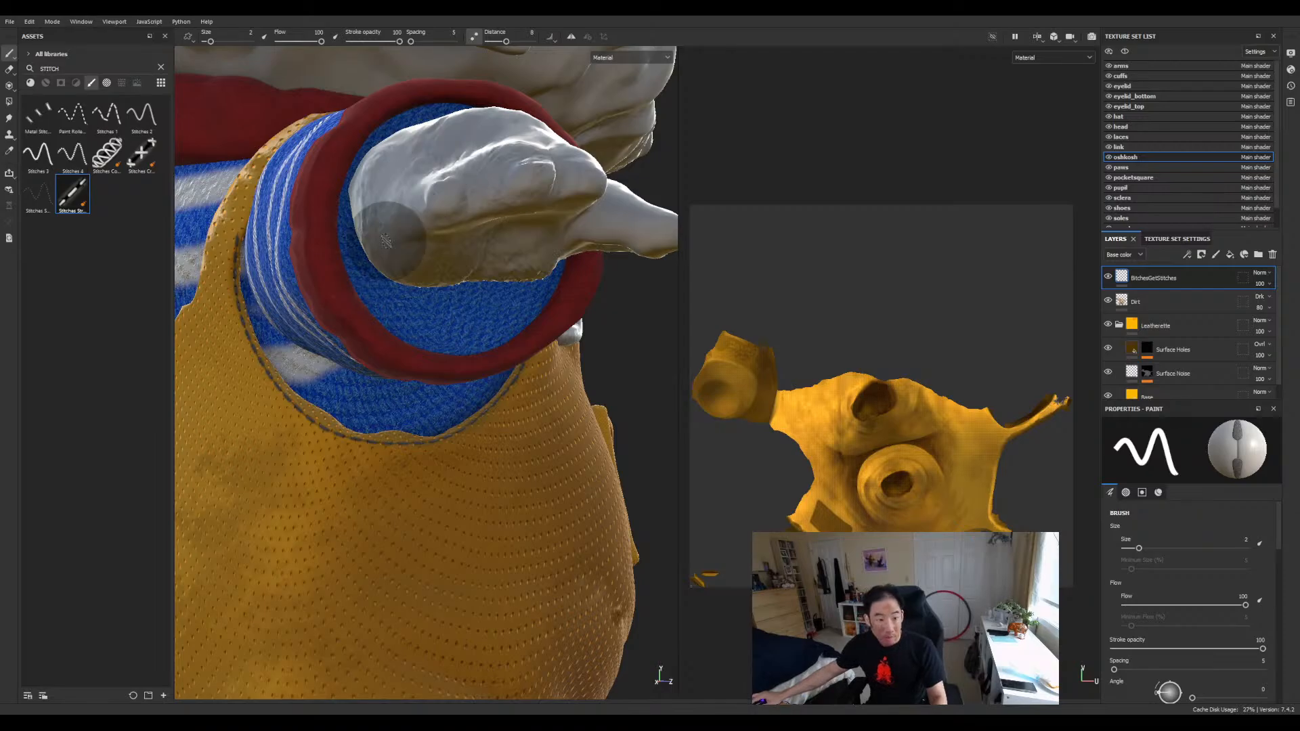
mouse_move(386, 242)
left_mouse_down("alt")
mouse_move(394, 435)
mouse_move(402, 424)
left_mouse_up("alt")
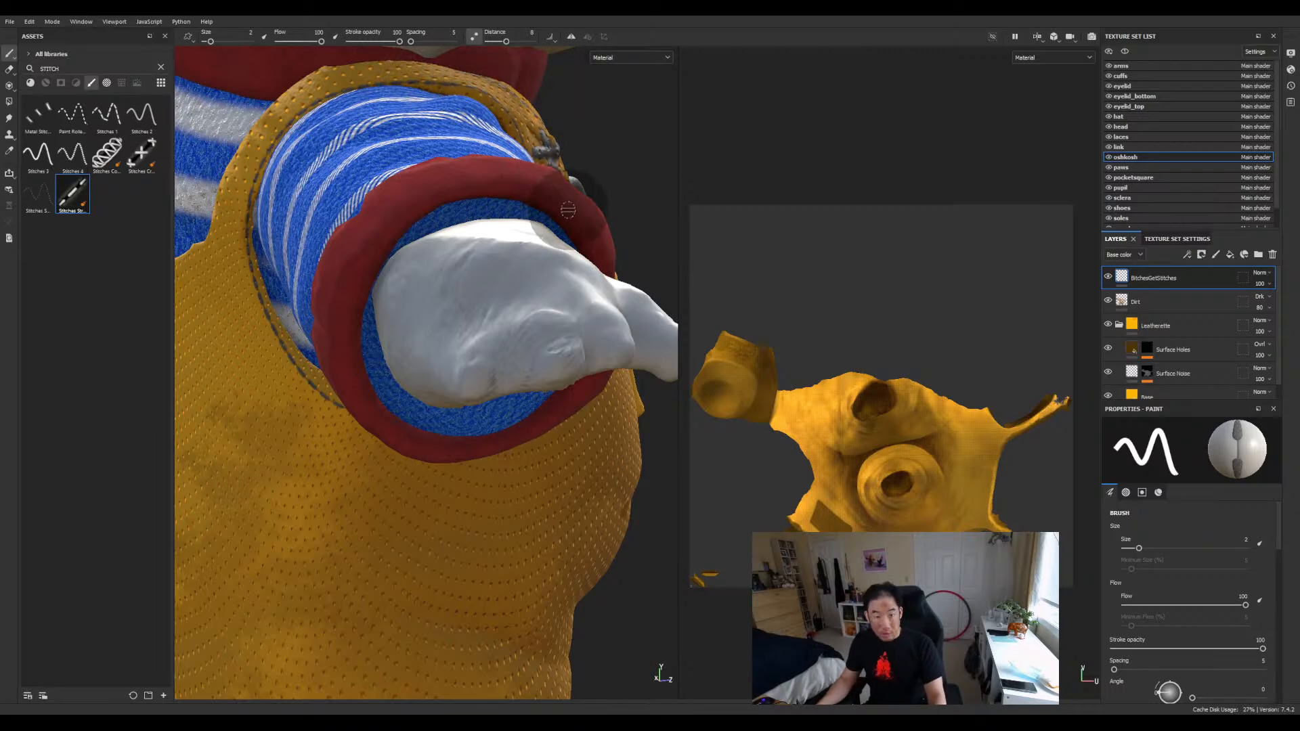
Examine the whole character from the front and from both sides.
key("f")
mouse_move(439, 204)
left_mouse_down("alt")
mouse_move(372, 212)
mouse_move(374, 242)
mouse_move(359, 224)
mouse_move(410, 257)
mouse_move(514, 251)
mouse_move(531, 262)
mouse_move(414, 344)
left_mouse_up("alt")
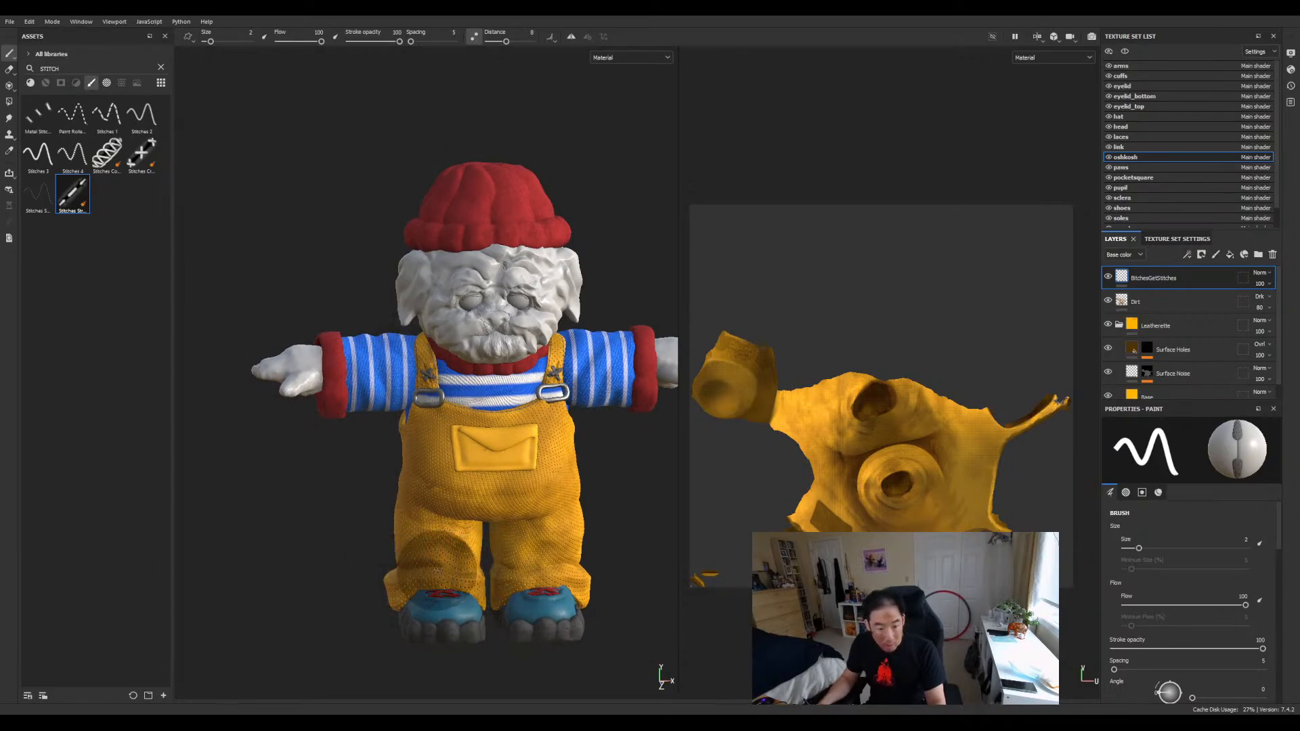
left_click_drag(417, 493, 537, 399, "alt")
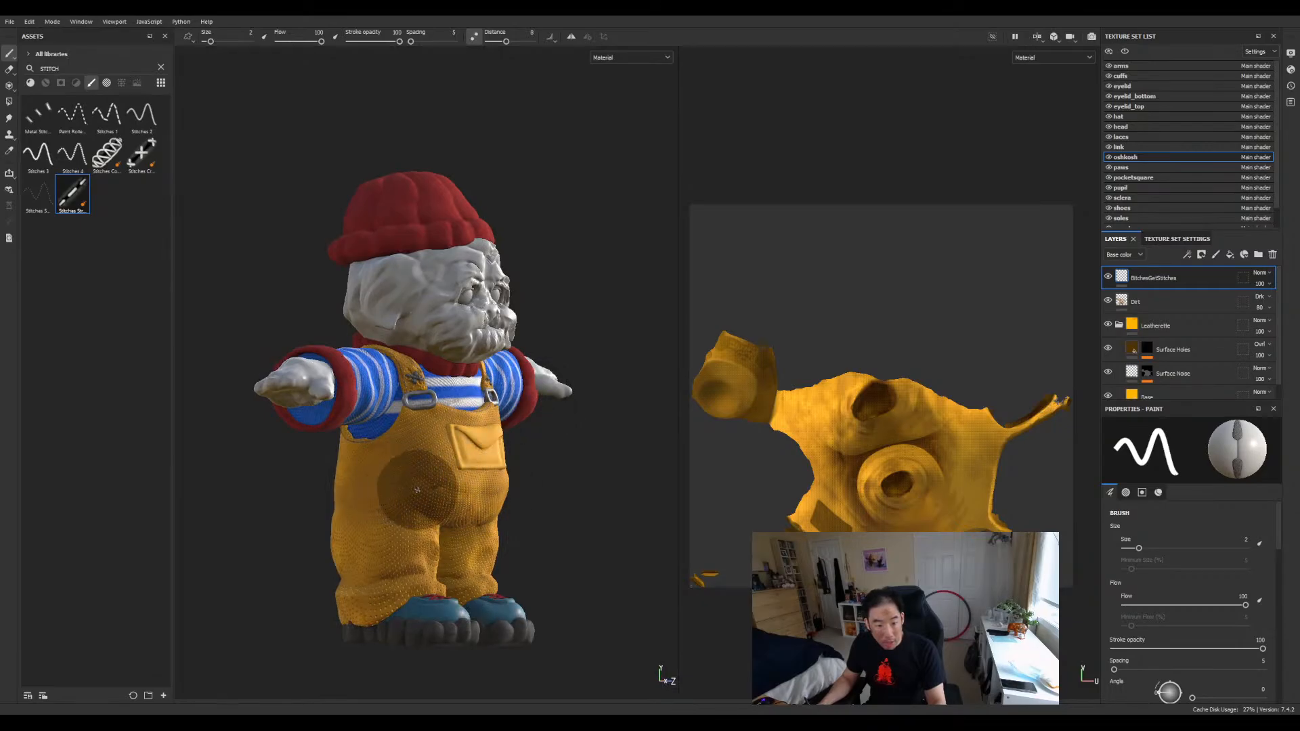
mouse_move(417, 490)
left_mouse_down("alt")
mouse_move(511, 476)
mouse_move(395, 494)
mouse_move(567, 424)
mouse_move(545, 410)
mouse_move(562, 465)
left_mouse_up("alt")
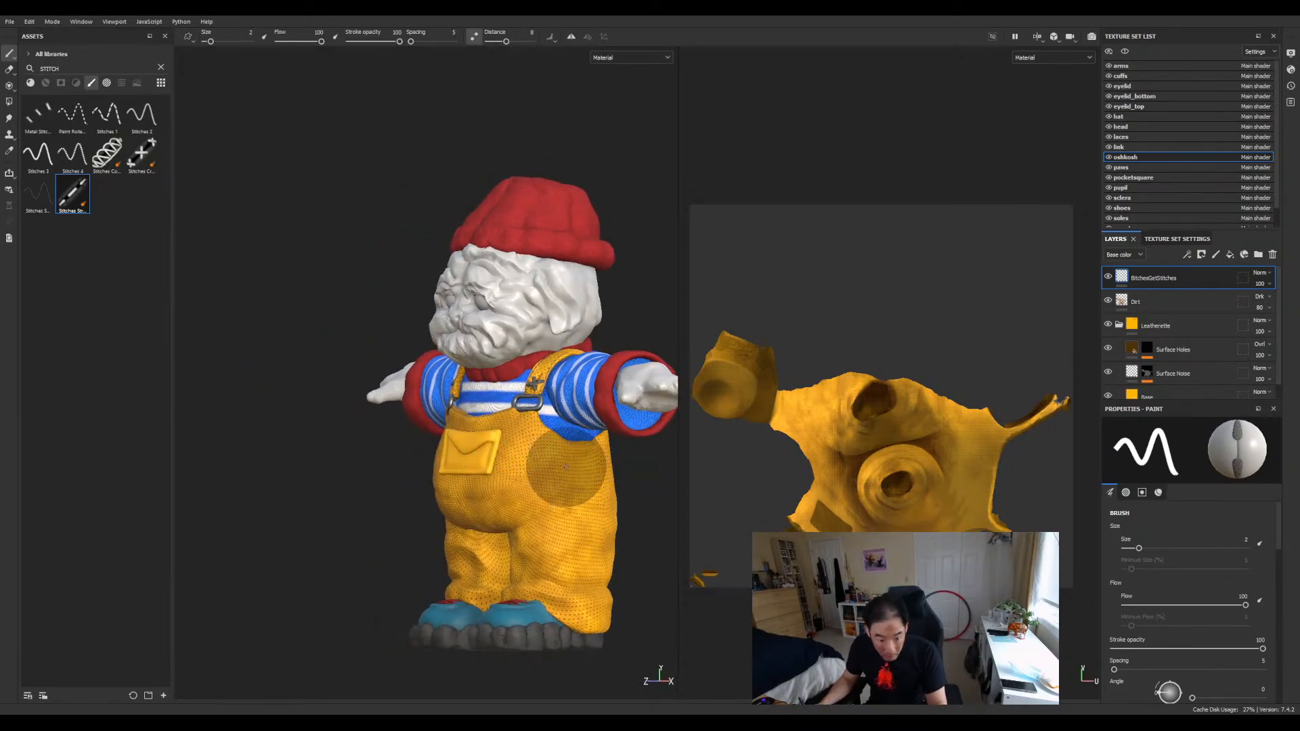
key("alt")
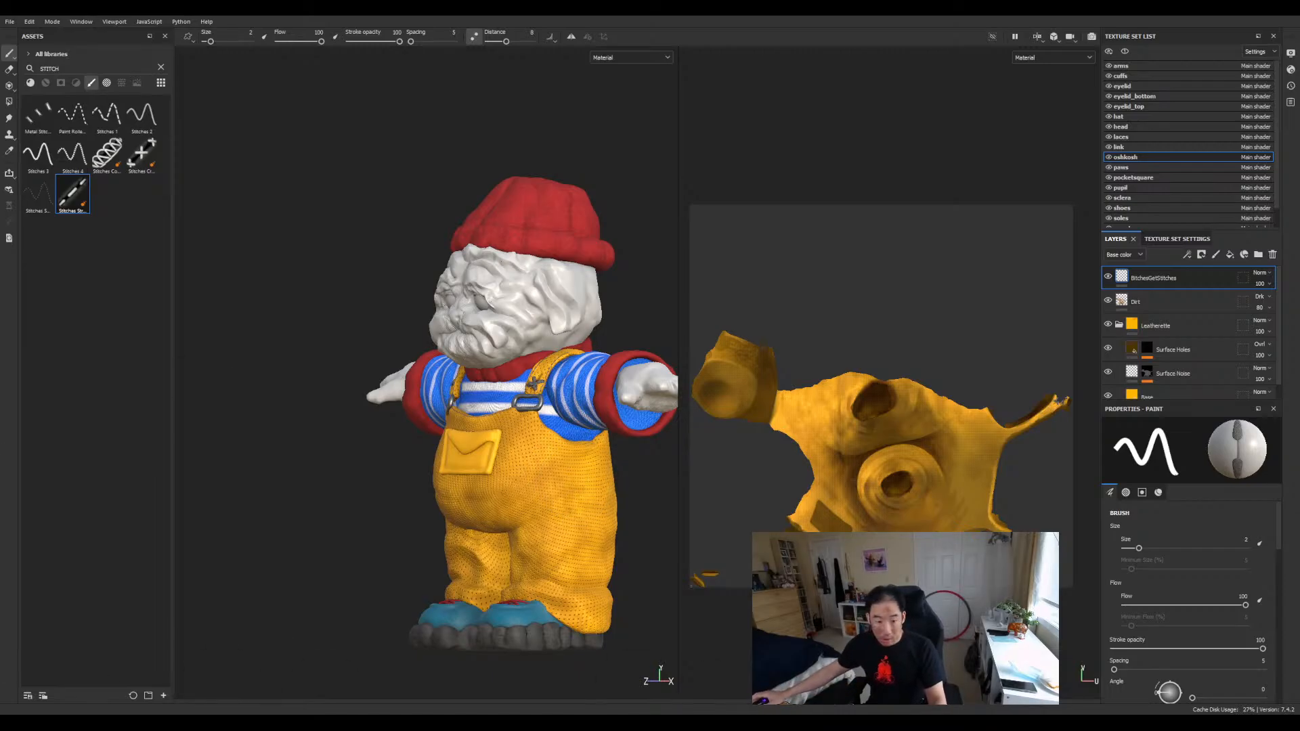
Paint straight stitches along the overalls' armhole edge beneath the character's left arm, from the front buckle towards the back.
scroll(562, 417, "up", 5)
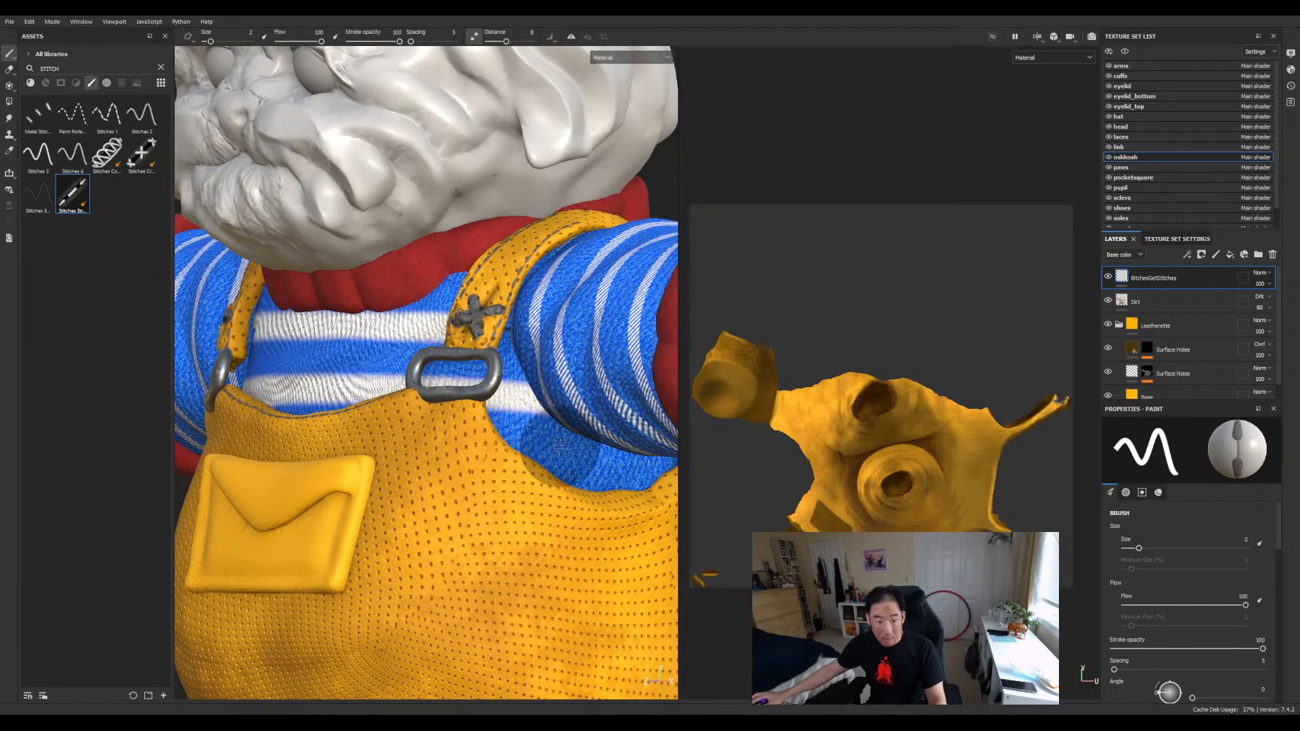
left_click_drag(560, 444, 505, 406, "alt")
scroll(463, 434, "down", 3)
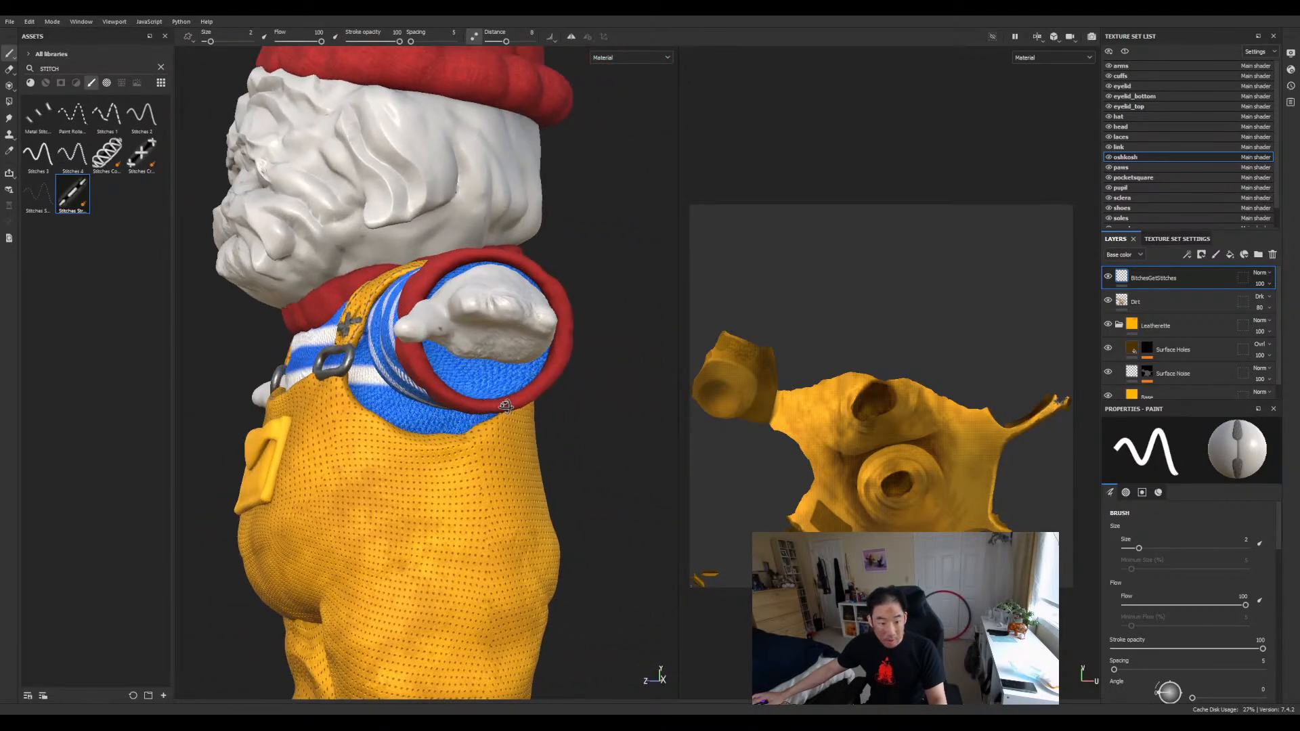
scroll(505, 406, "up", 4)
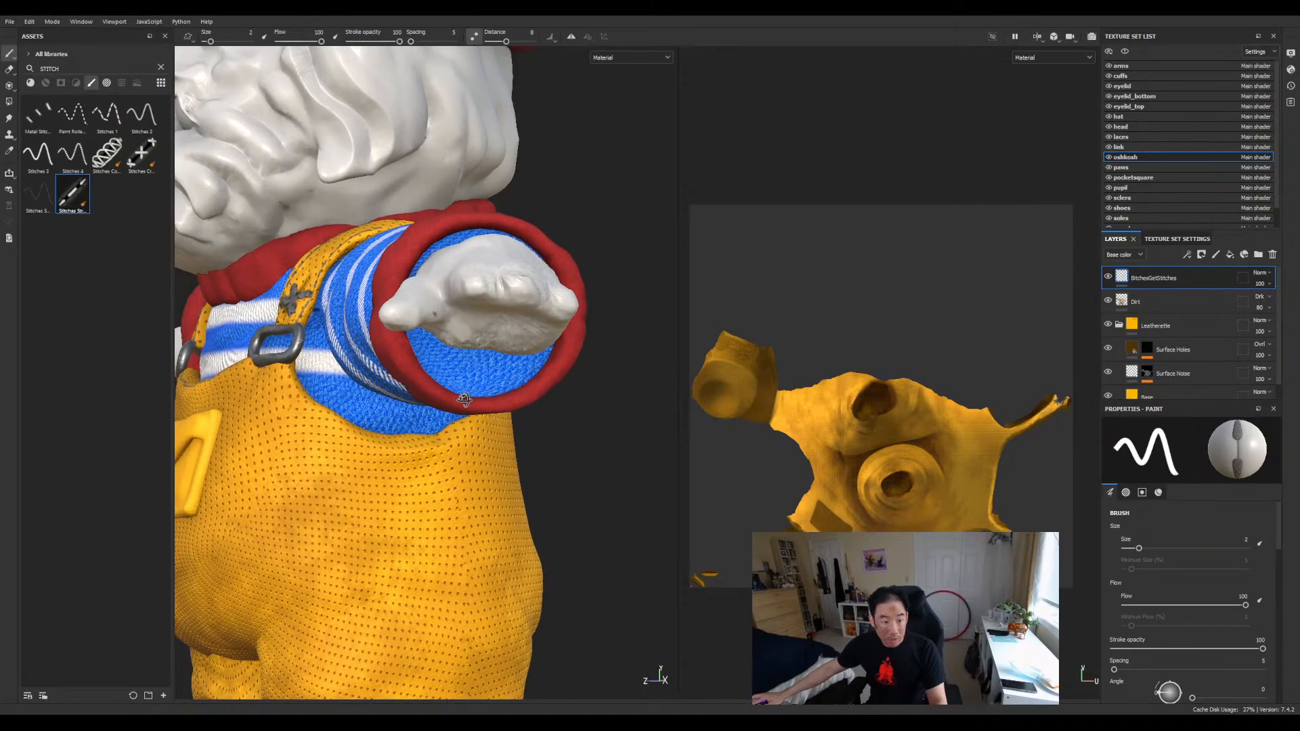
middle_click_drag(412, 402, 484, 395, "alt")
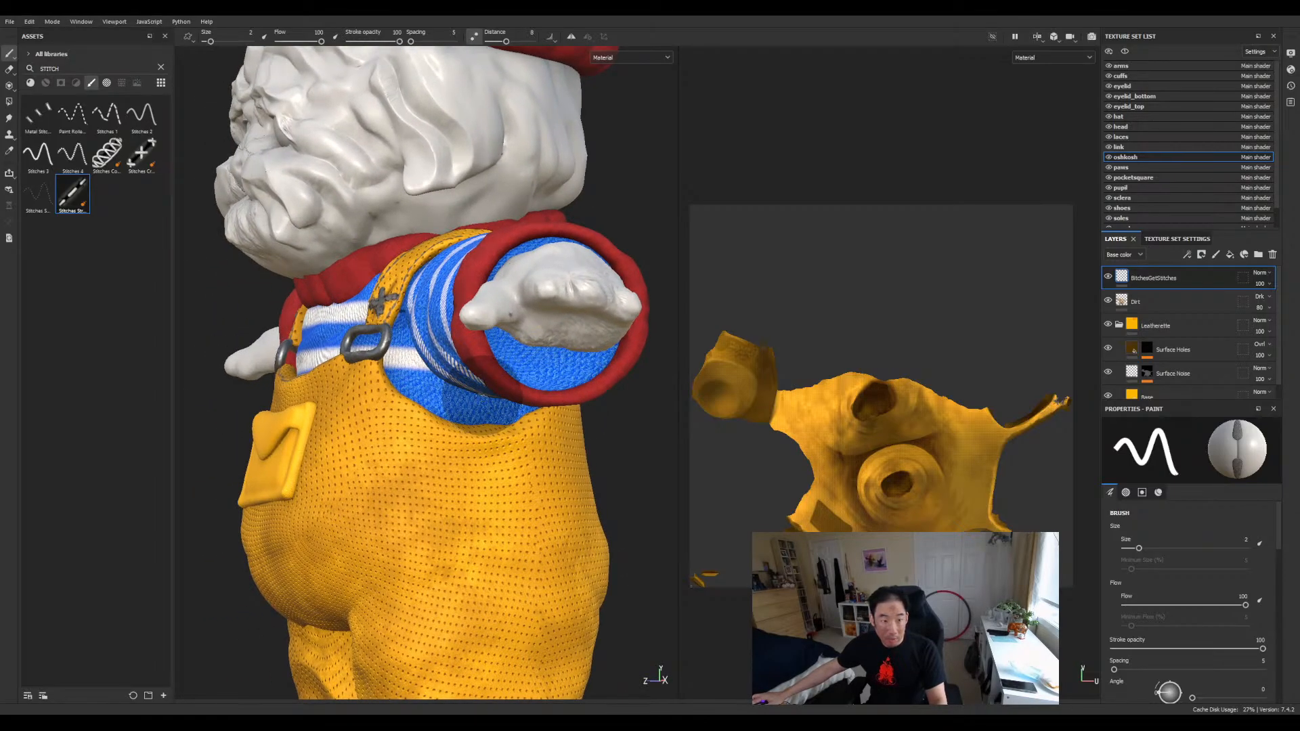
left_click_drag(483, 392, 430, 361, "alt")
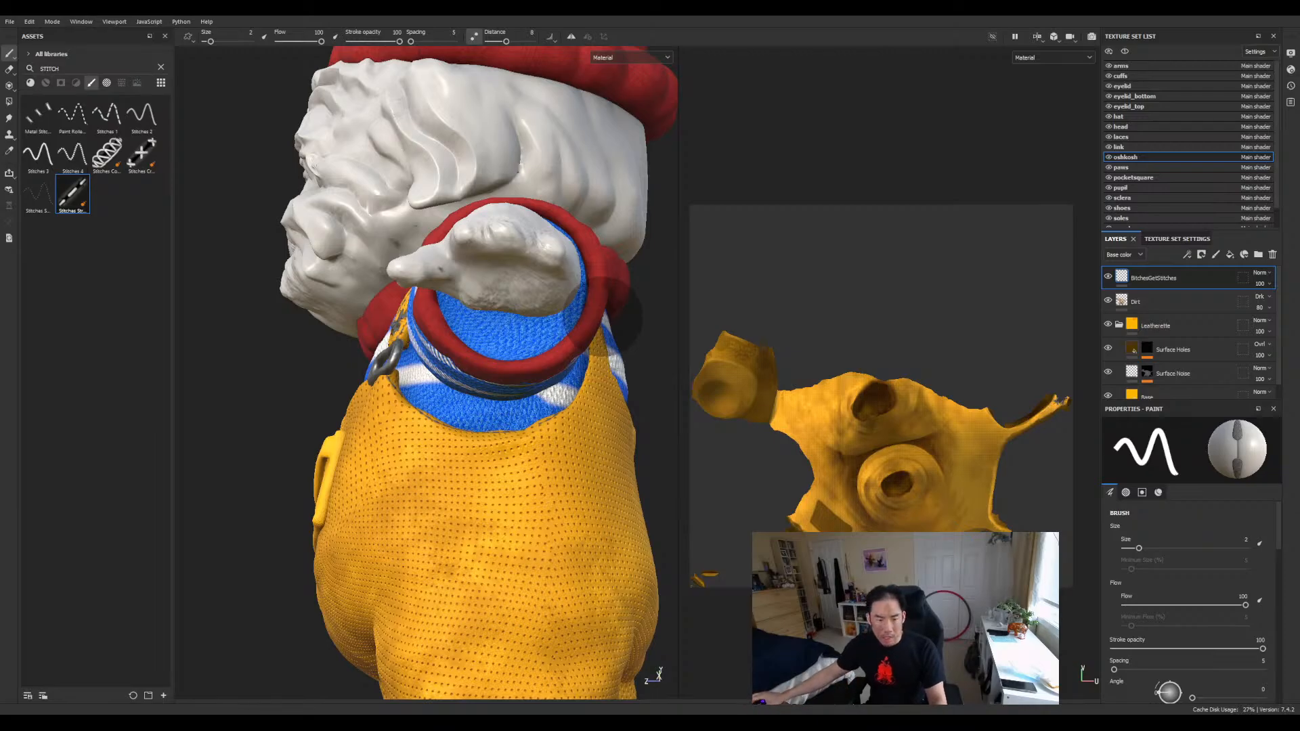
left_click_drag(610, 392, 636, 392, "alt")
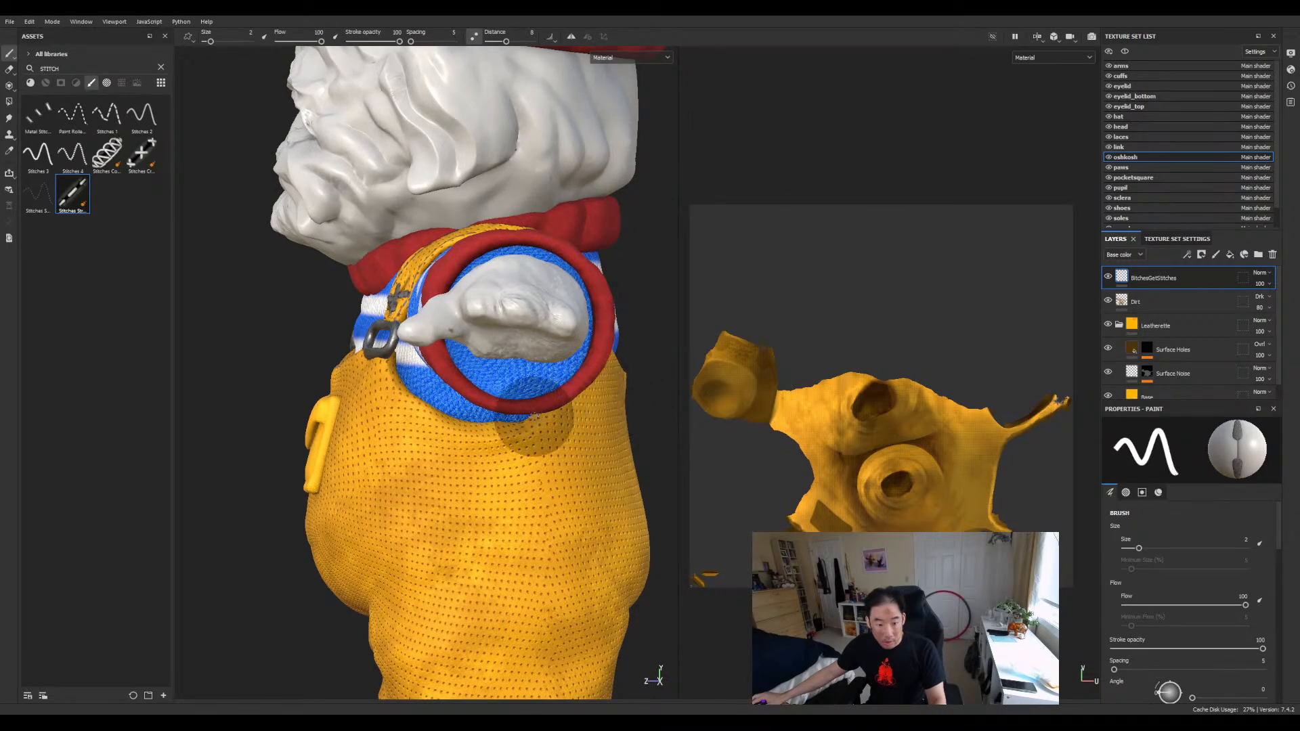
scroll(542, 426, "up", 3)
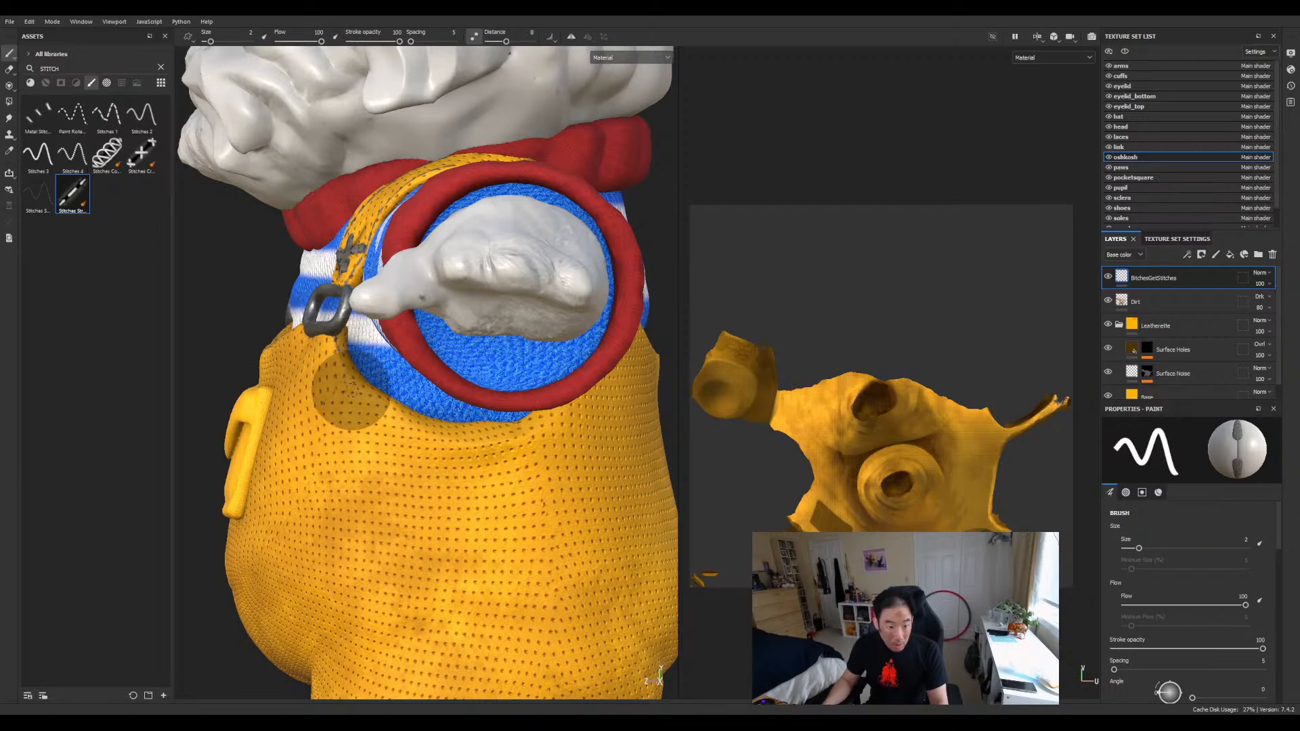
mouse_move(351, 391)
left_mouse_down()
mouse_move(466, 438)
mouse_move(557, 426)
mouse_move(591, 399)
left_mouse_up()
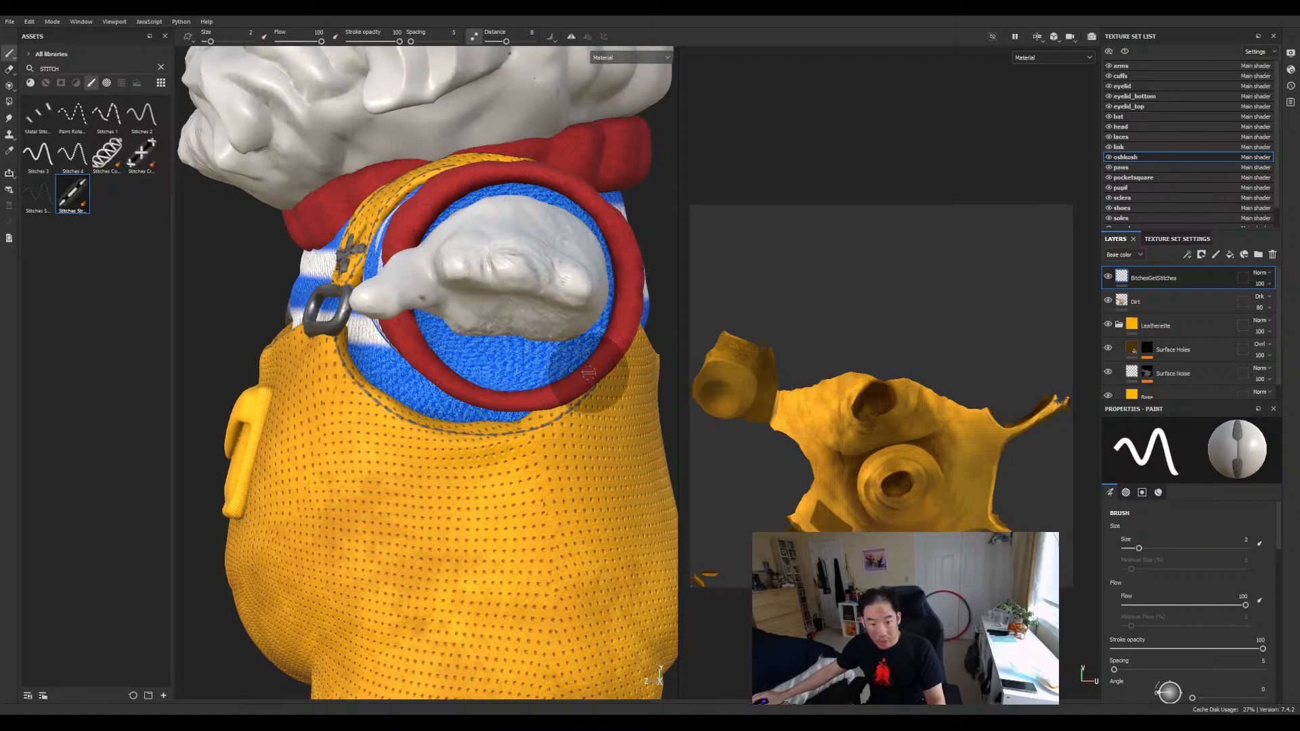
Continue the straight stitches behind the character's left arm, up the armhole edge onto the back strap.
left_click_drag(605, 369, 550, 377, "alt")
middle_click_drag(550, 376, 355, 374, "alt")
right_click_drag(355, 375, 323, 375, "alt")
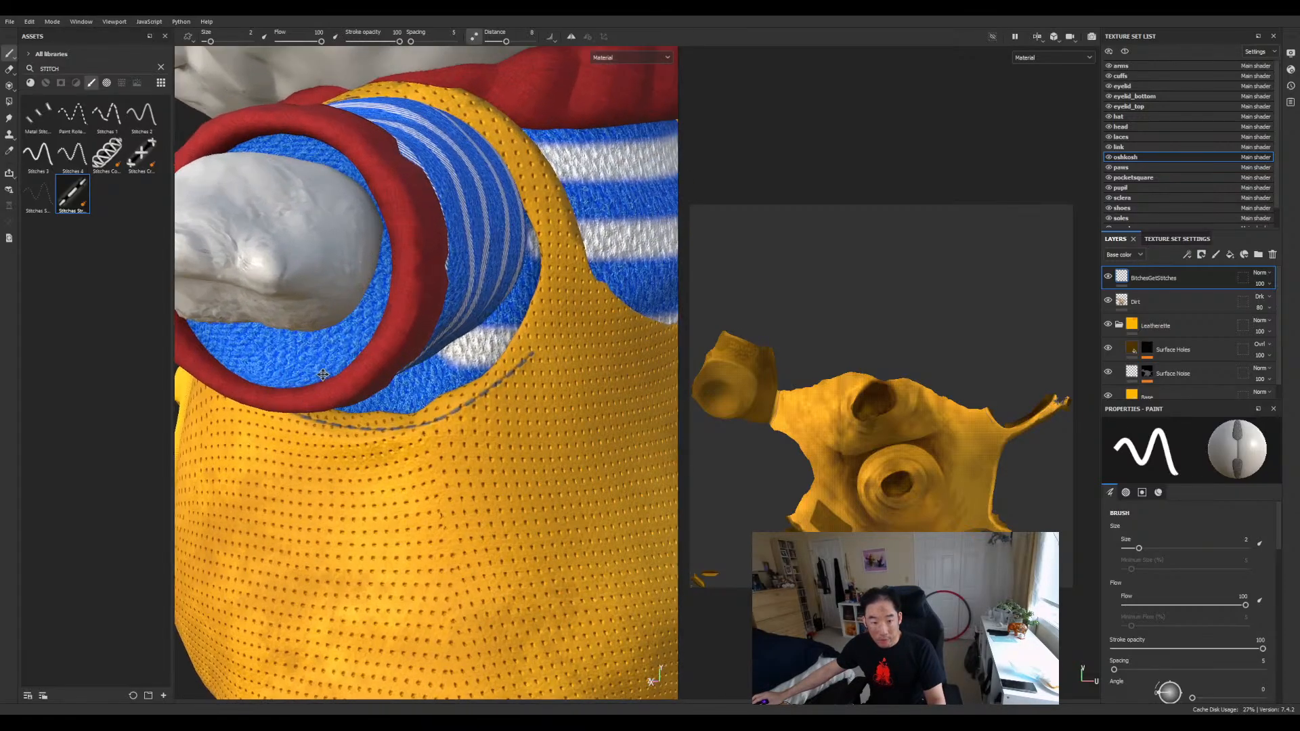
scroll(335, 368, "down", 3)
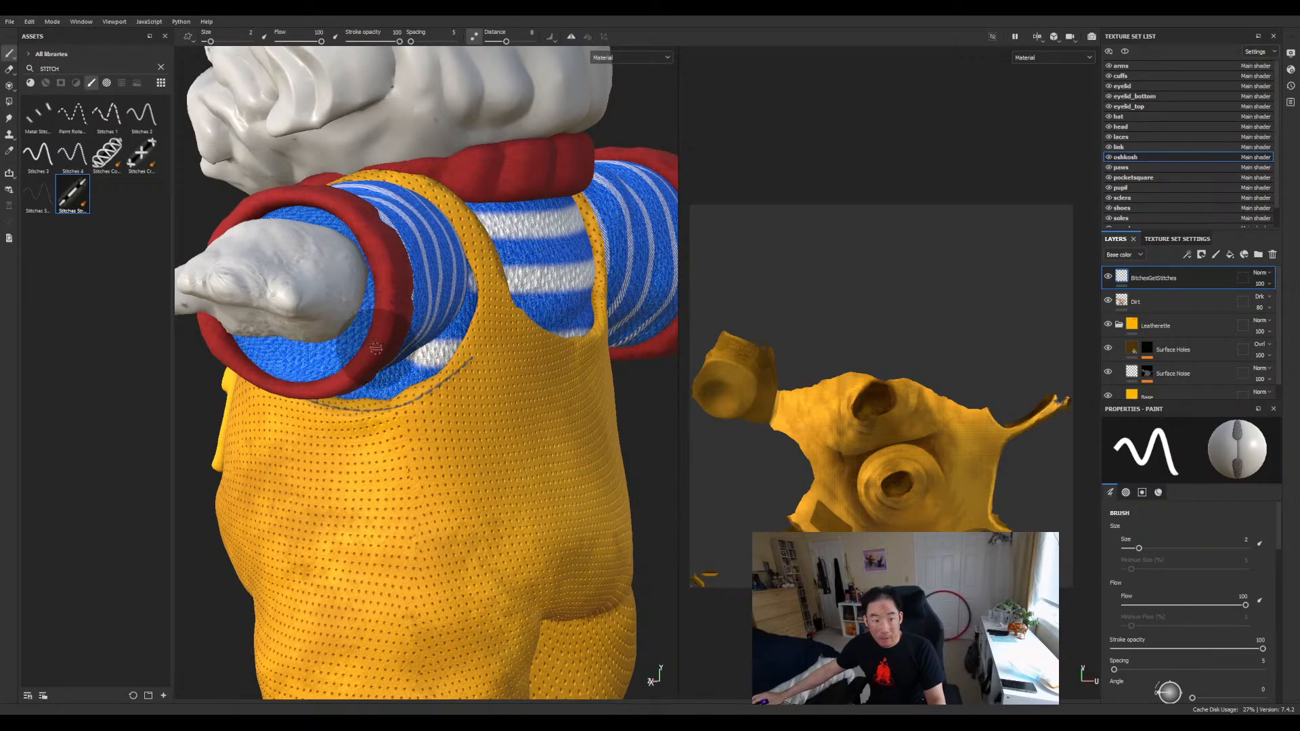
middle_click_drag(380, 339, 385, 335, "alt")
scroll(389, 345, "up", 2)
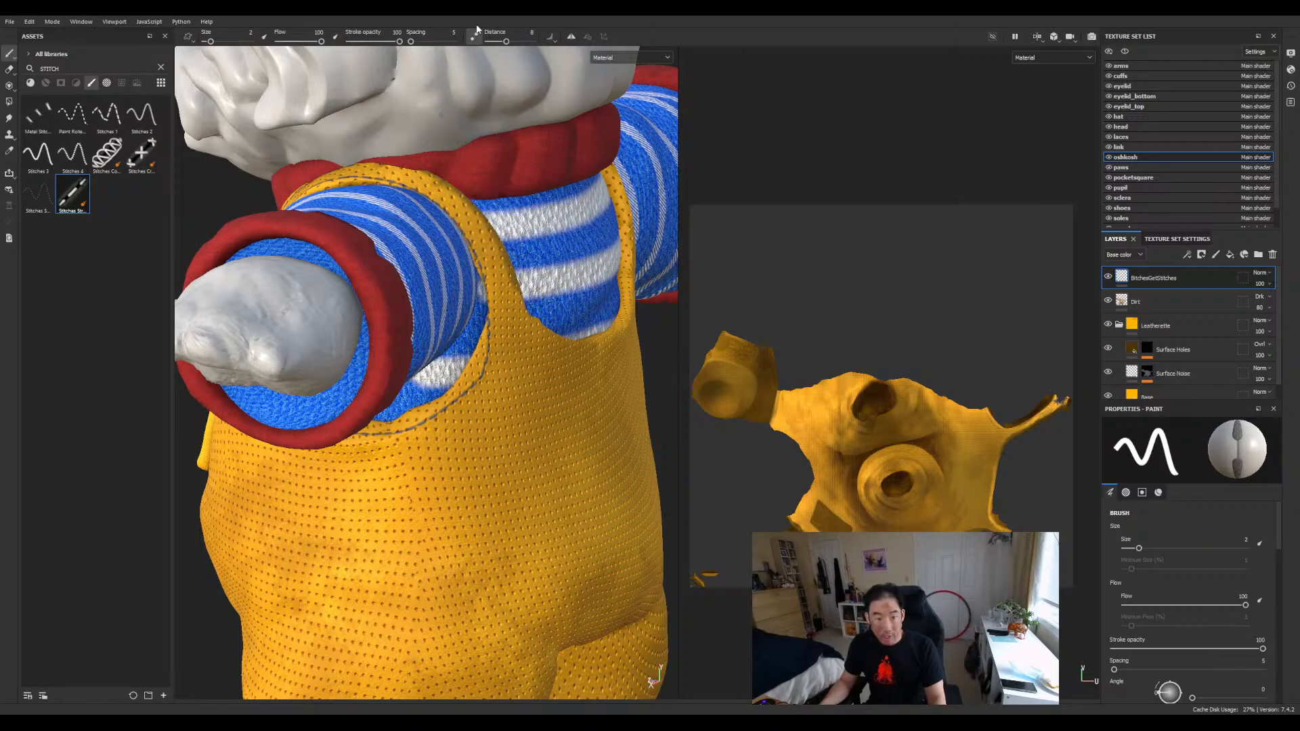
Try erasing the stitches behind the character's left arm with the Eraser and return to the Paint tool.
left_click_drag(440, 223, 470, 254, "alt")
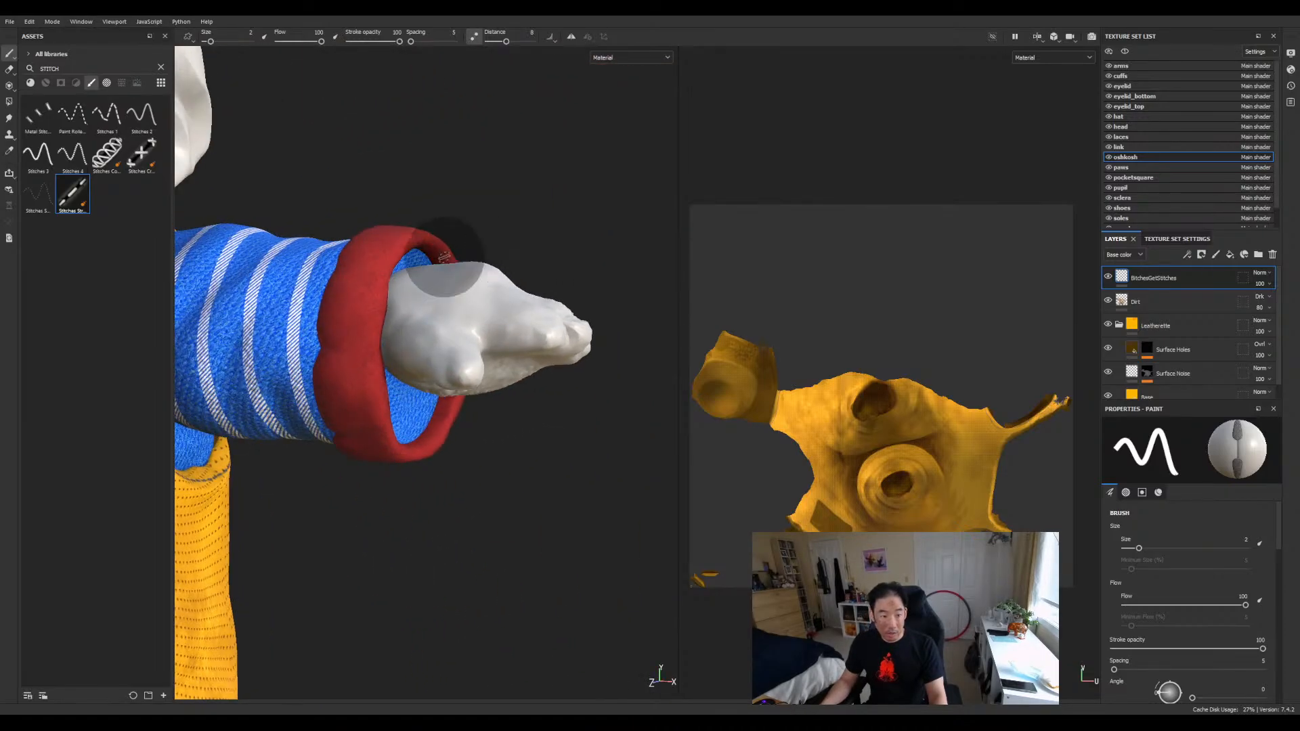
left_click_drag(407, 217, 500, 251, "alt")
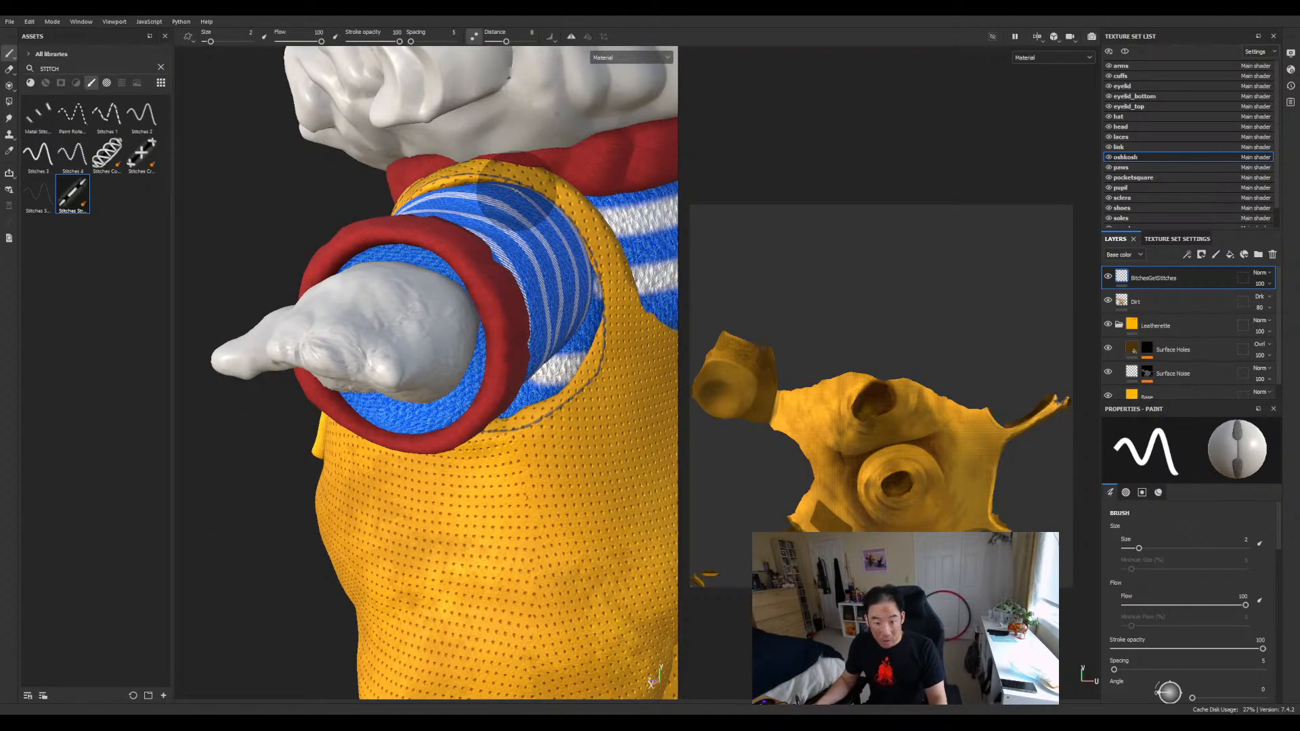
key("e")
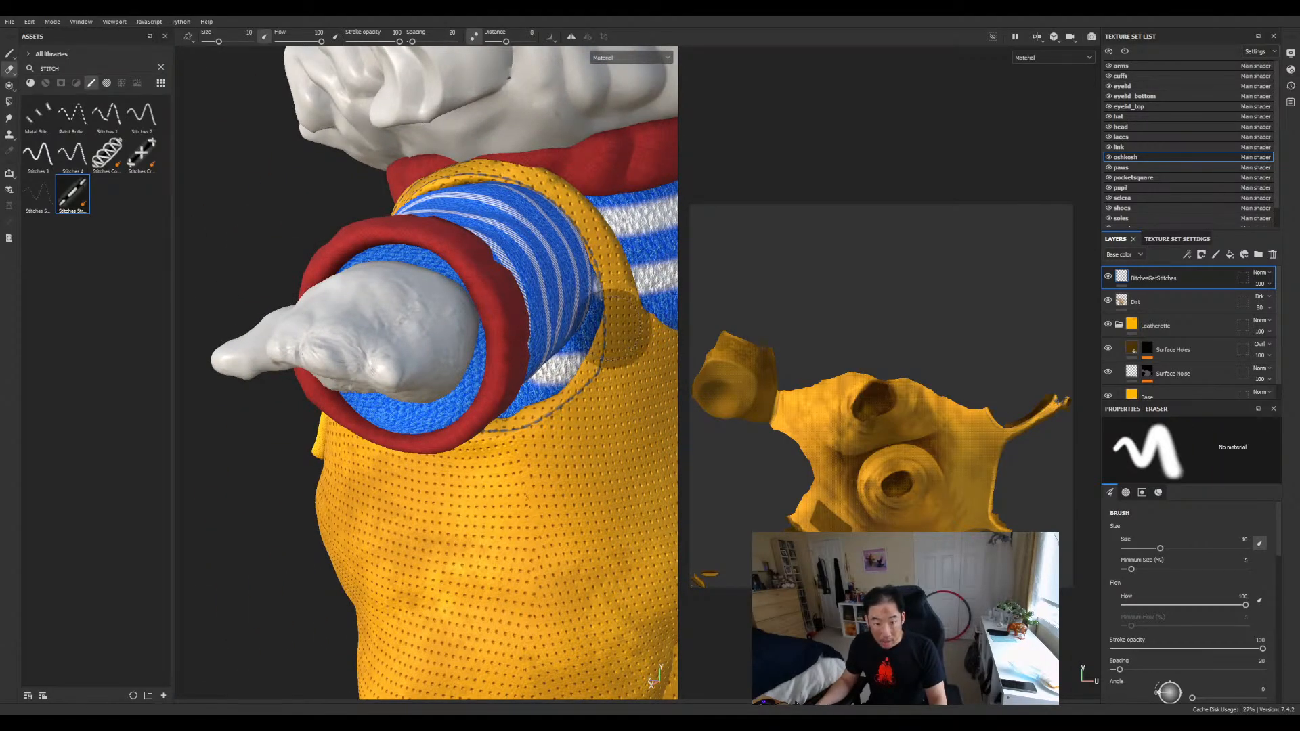
key("p")
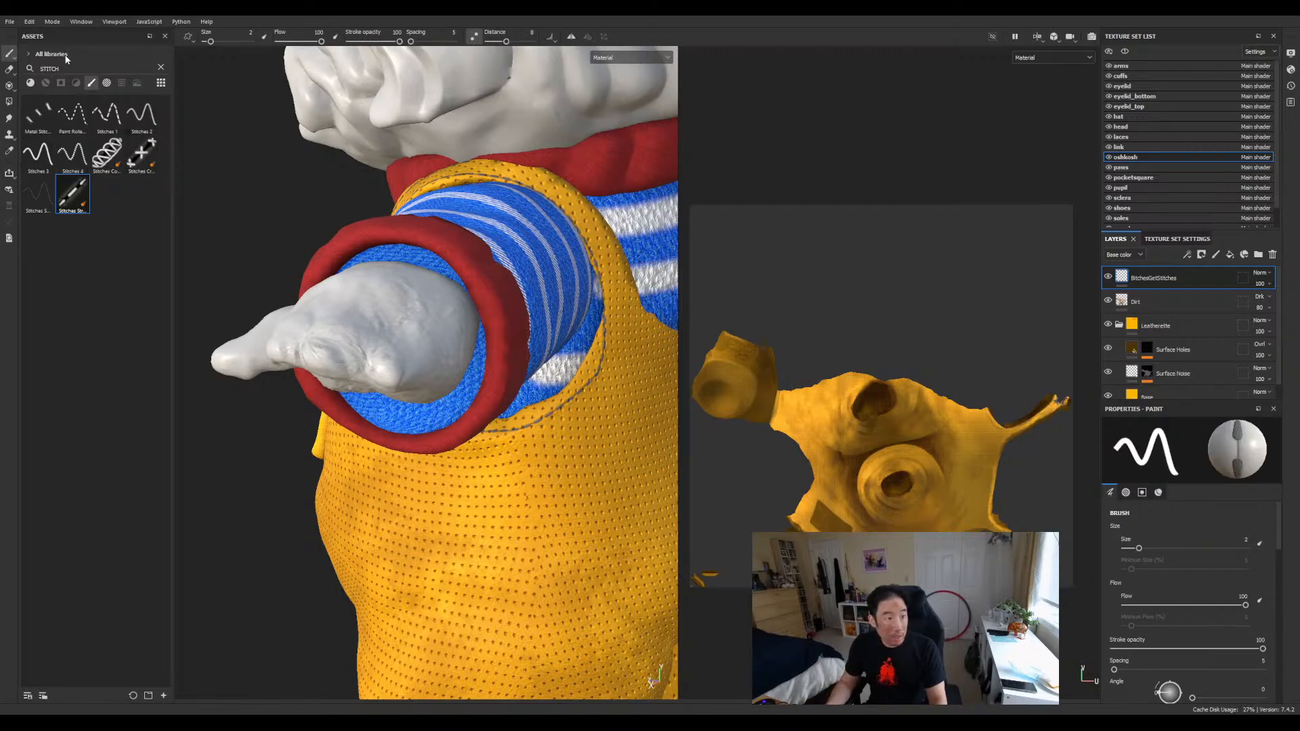
left_click(10, 71)
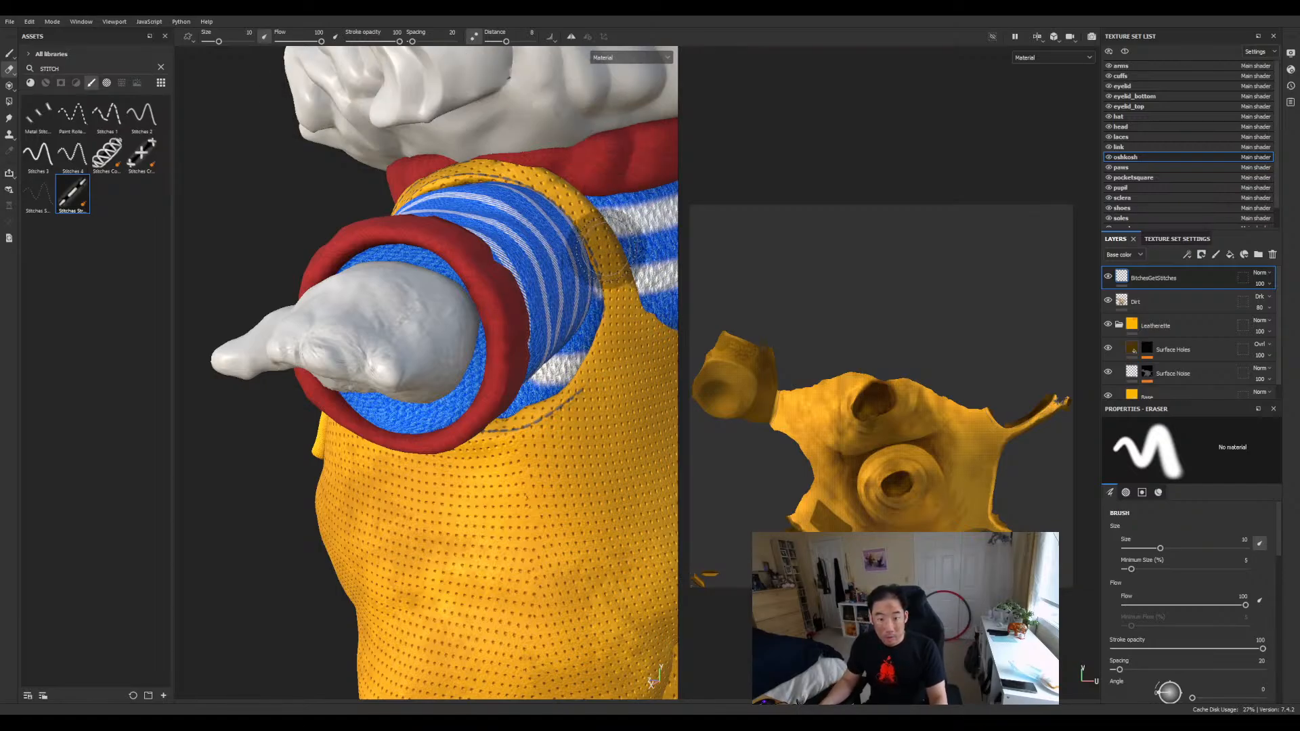
left_click(8, 54)
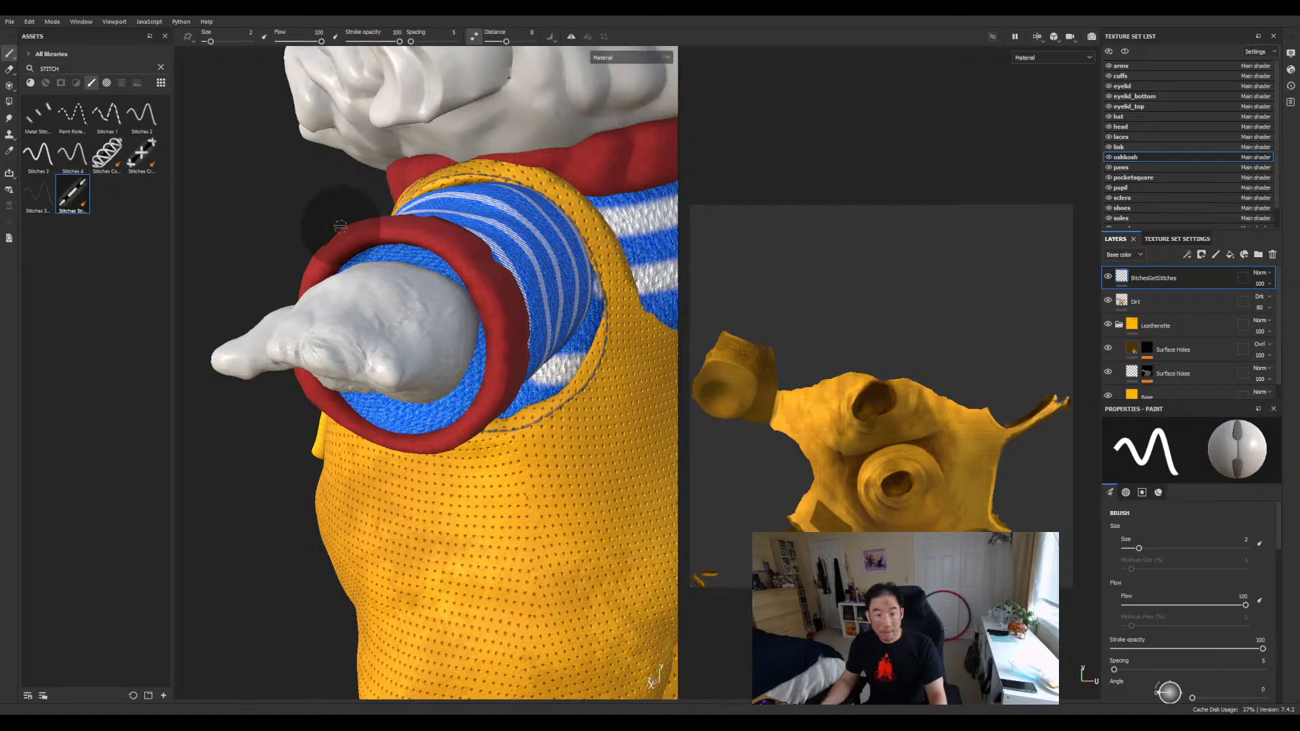
Paint a straight stitch line across the front and outer side of the left trouser leg, above the cuff.
left_click_drag(283, 215, 460, 203, "alt")
key("f")
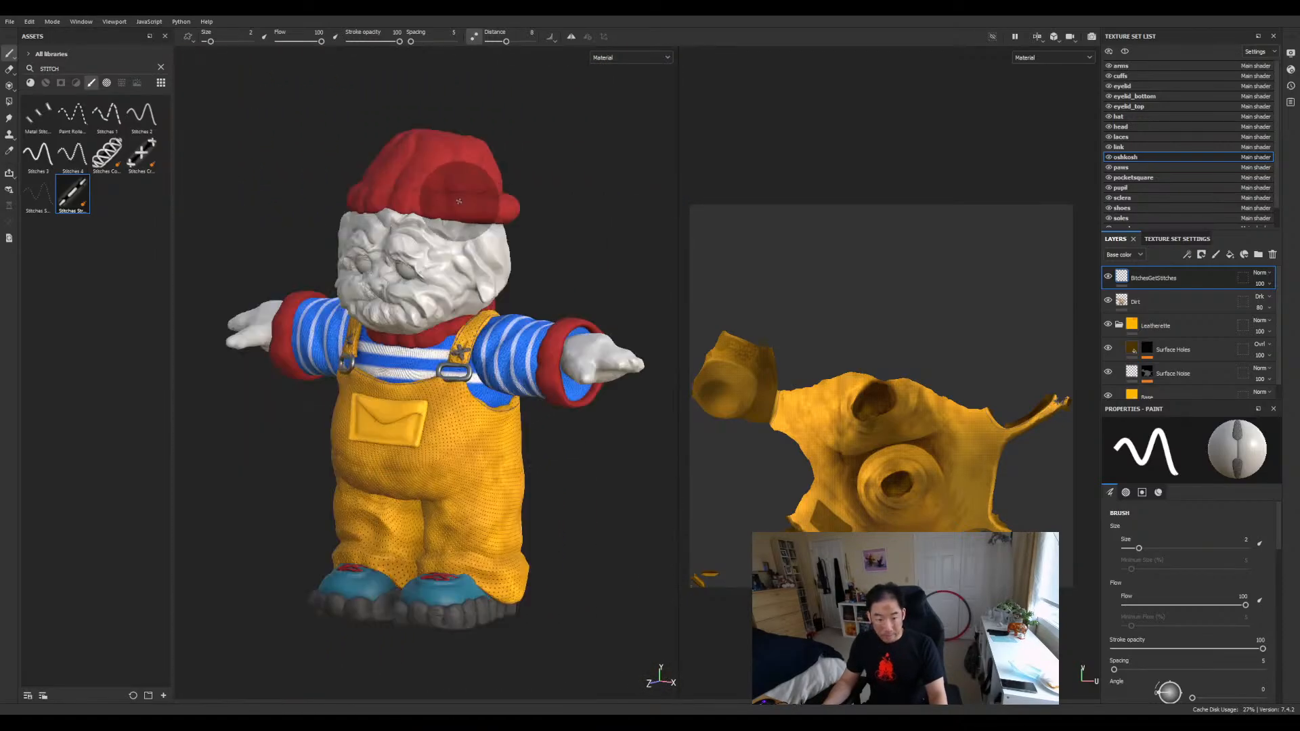
mouse_move(392, 294)
left_mouse_down("alt")
mouse_move(473, 244)
mouse_move(485, 264)
mouse_move(448, 344)
mouse_move(412, 325)
left_mouse_up("alt")
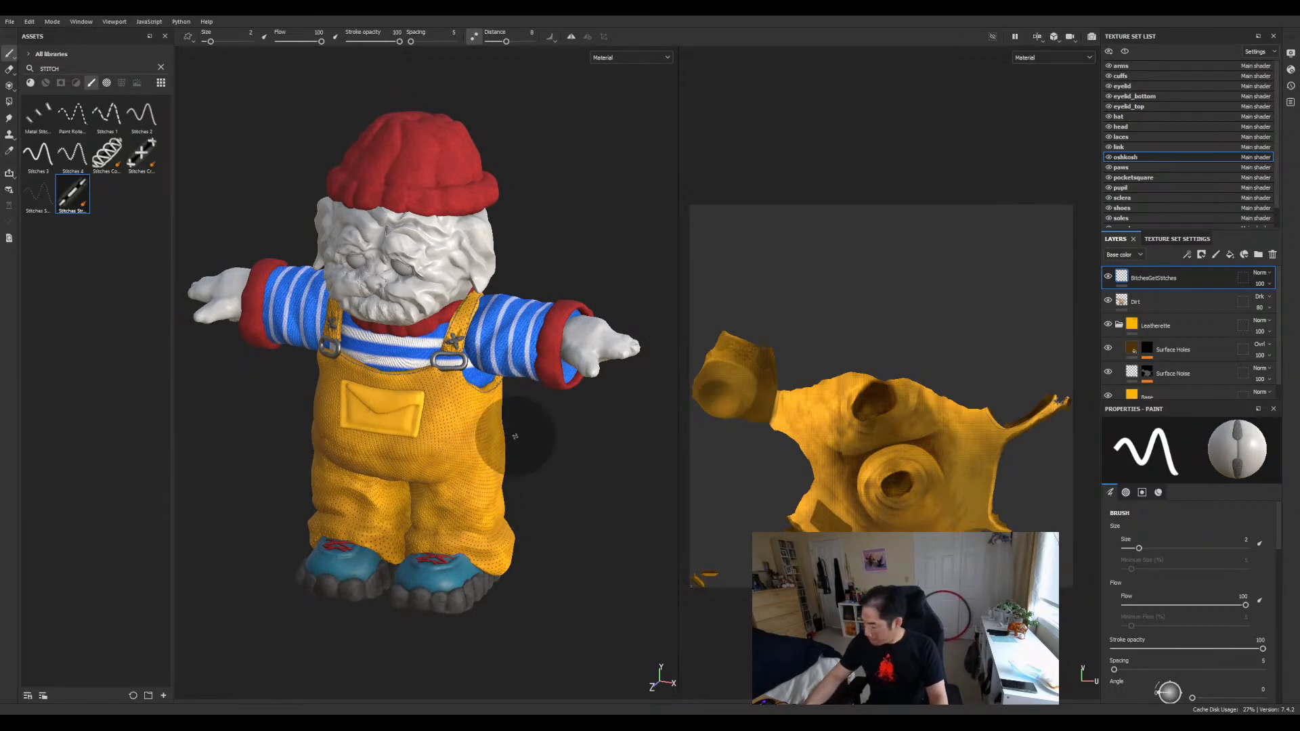
scroll(504, 552, "up", 5)
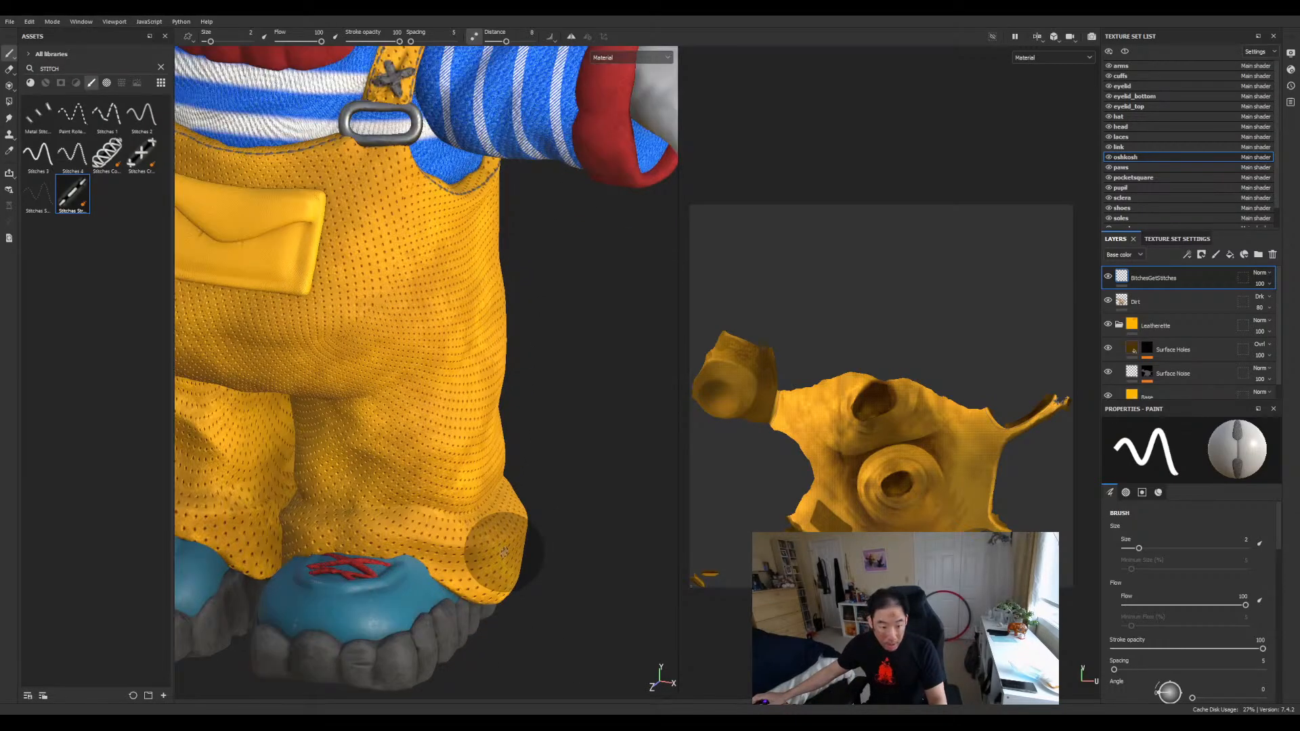
scroll(505, 552, "up", 4)
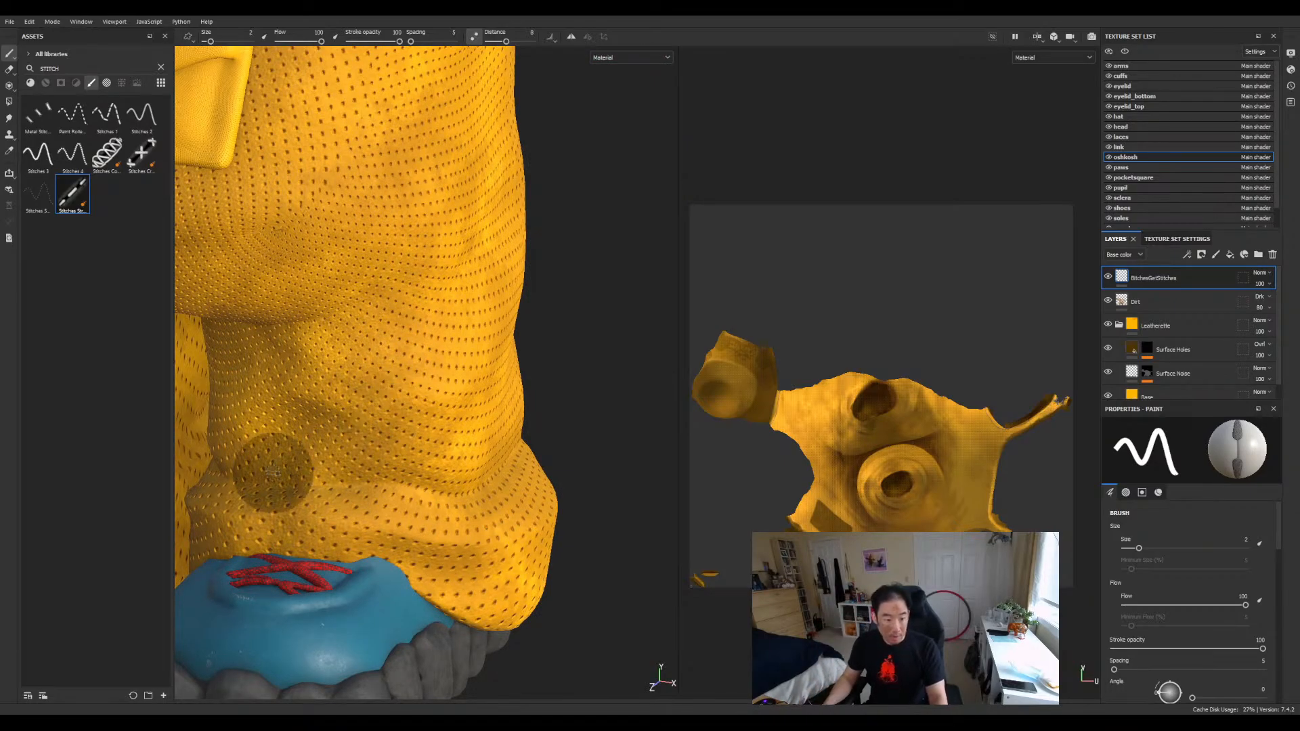
mouse_move(227, 478)
left_mouse_down()
mouse_move(382, 467)
mouse_move(465, 485)
mouse_move(511, 462)
mouse_move(522, 436)
left_mouse_up()
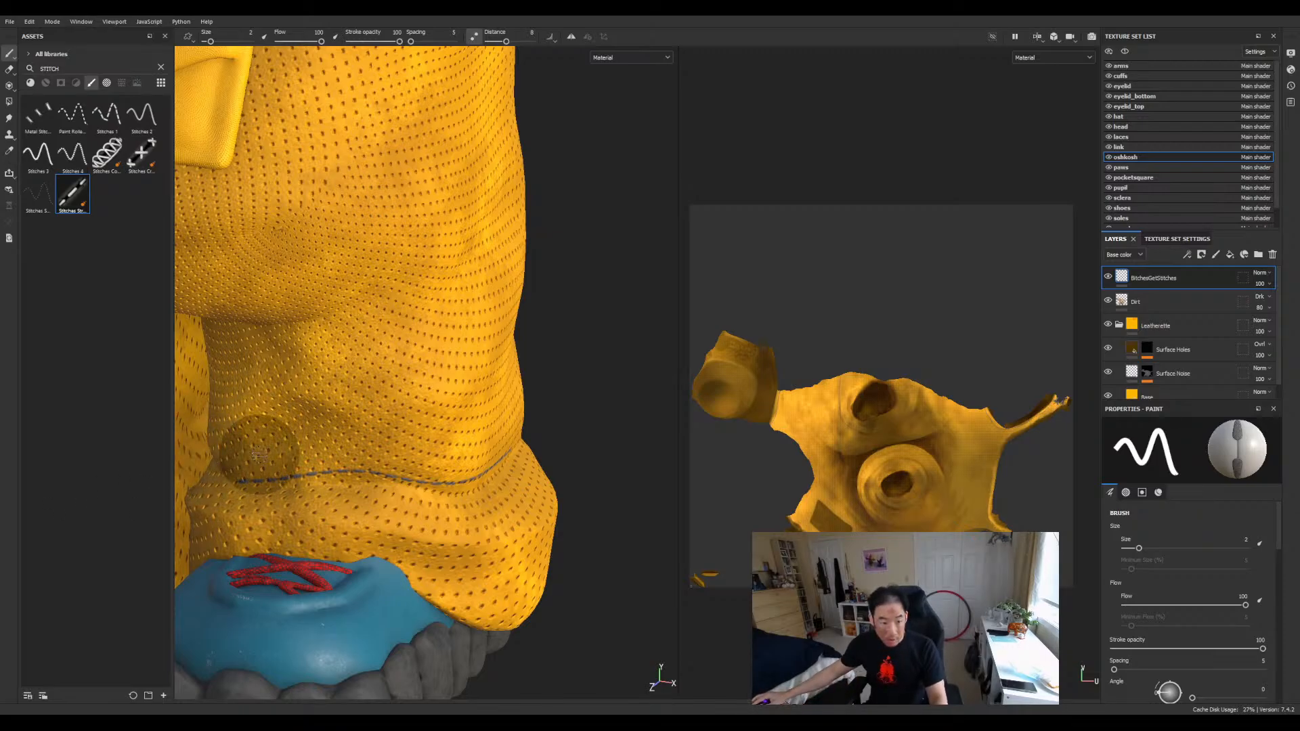
Extend the left trouser cuff's stitch line across the front towards the inside of the leg.
left_click_drag(258, 450, 442, 439, "alt")
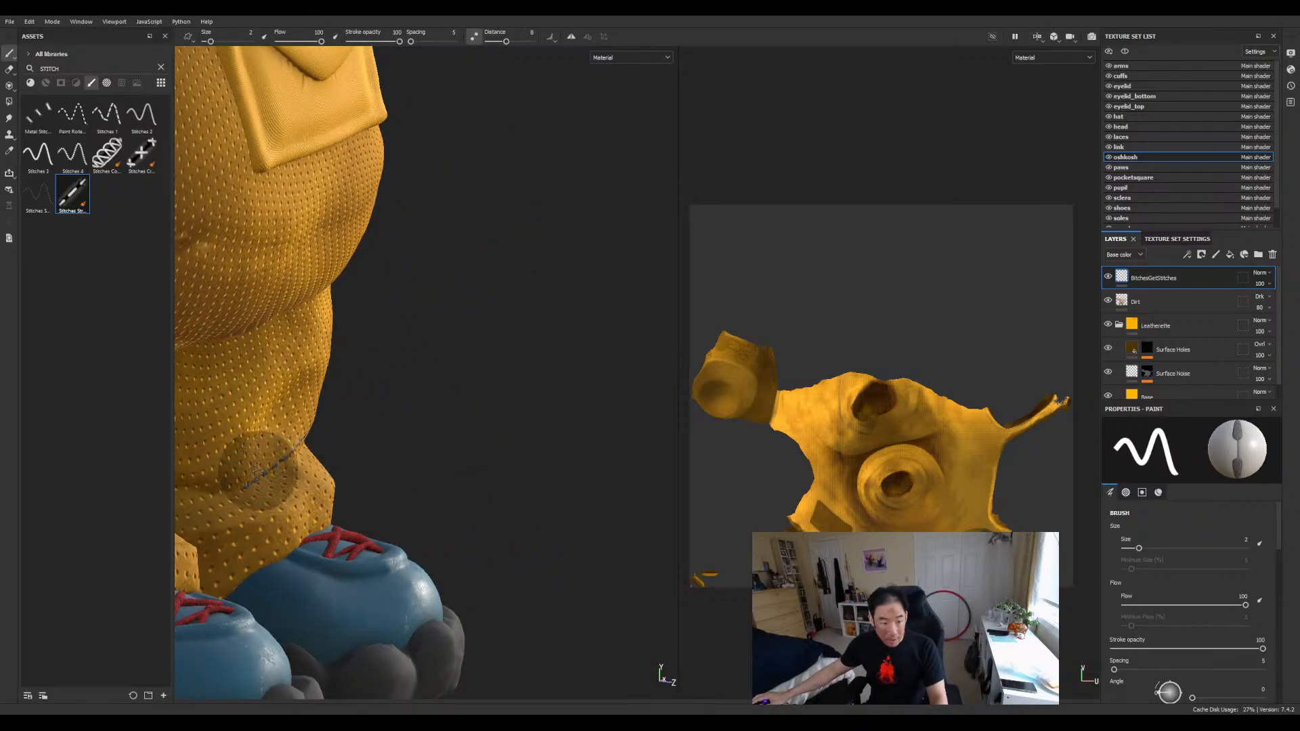
right_click_drag(222, 482, 321, 477, "alt")
middle_click_drag(321, 477, 510, 406, "alt")
right_click_drag(509, 406, 569, 400, "alt")
middle_click_drag(480, 433, 444, 435, "alt")
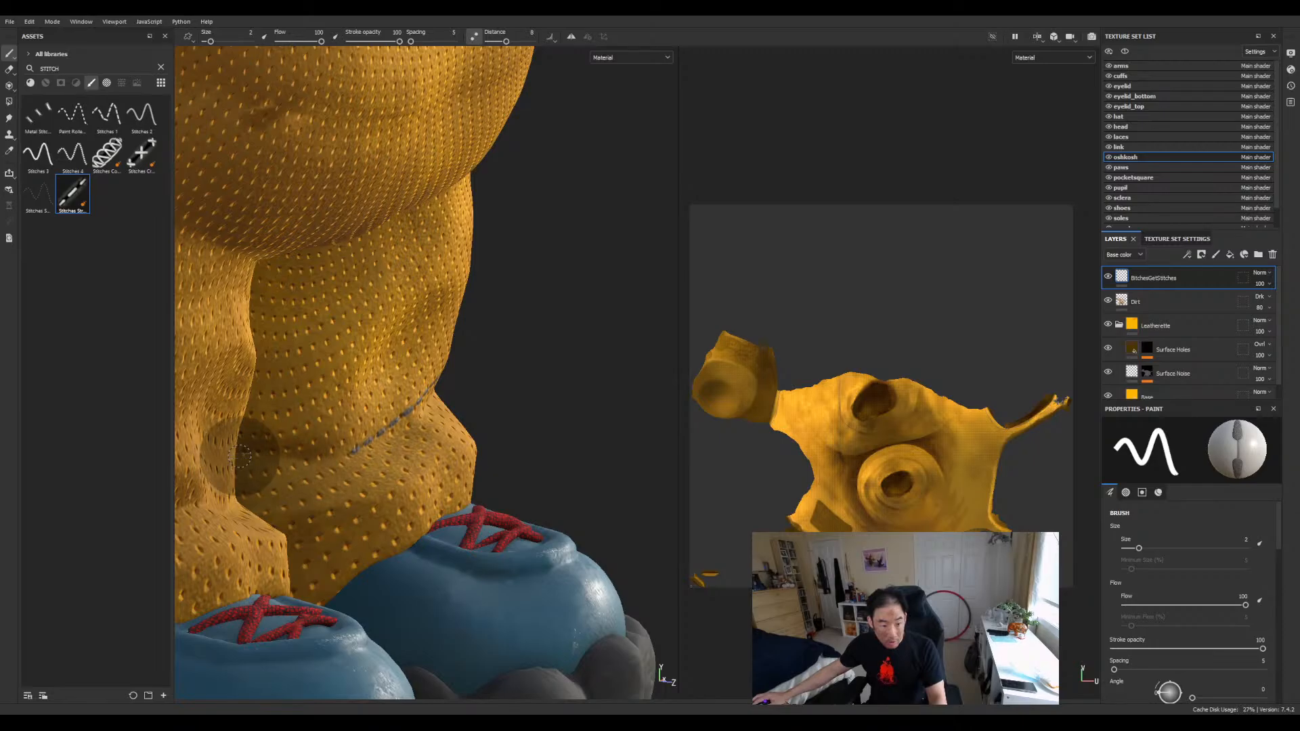
left_click_drag(242, 456, 385, 446)
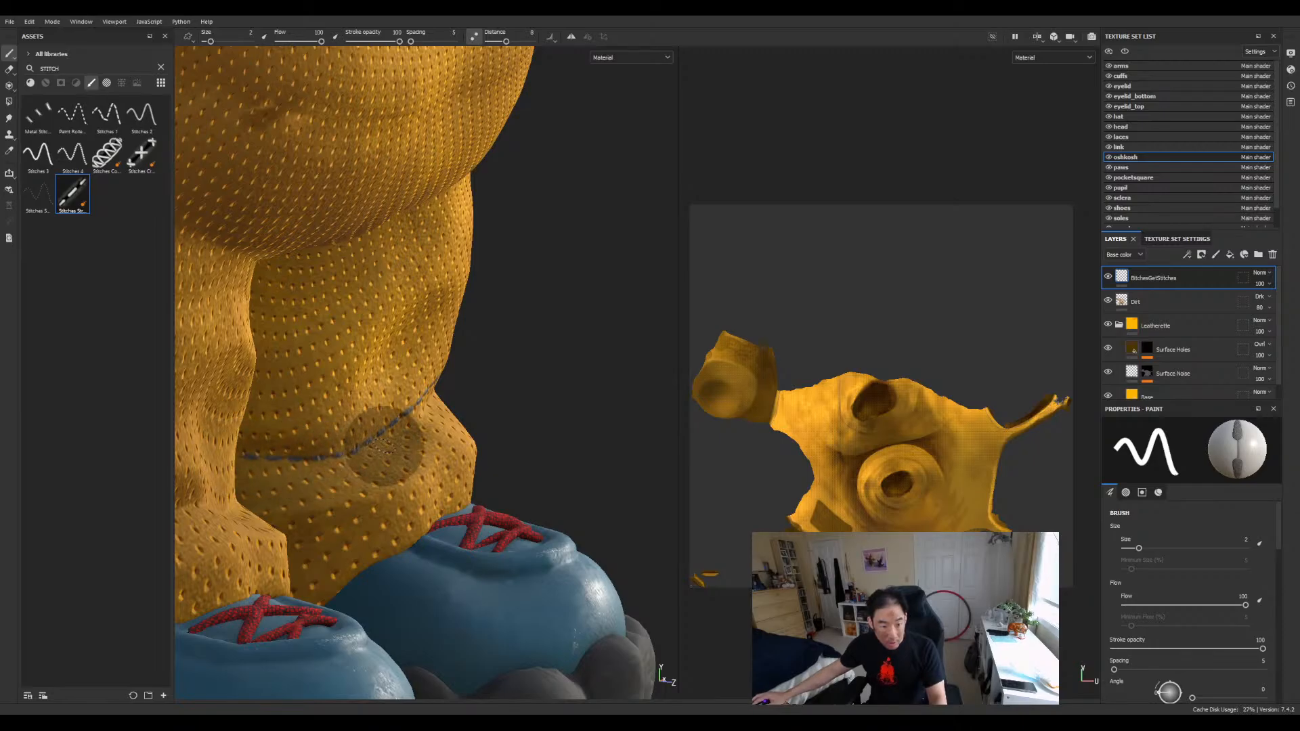
Continue the left cuff's stitch line from the outer side across the back of the trouser leg.
mouse_move(501, 419)
left_mouse_down("alt")
mouse_move(299, 435)
mouse_move(58, 404)
left_mouse_up("alt")
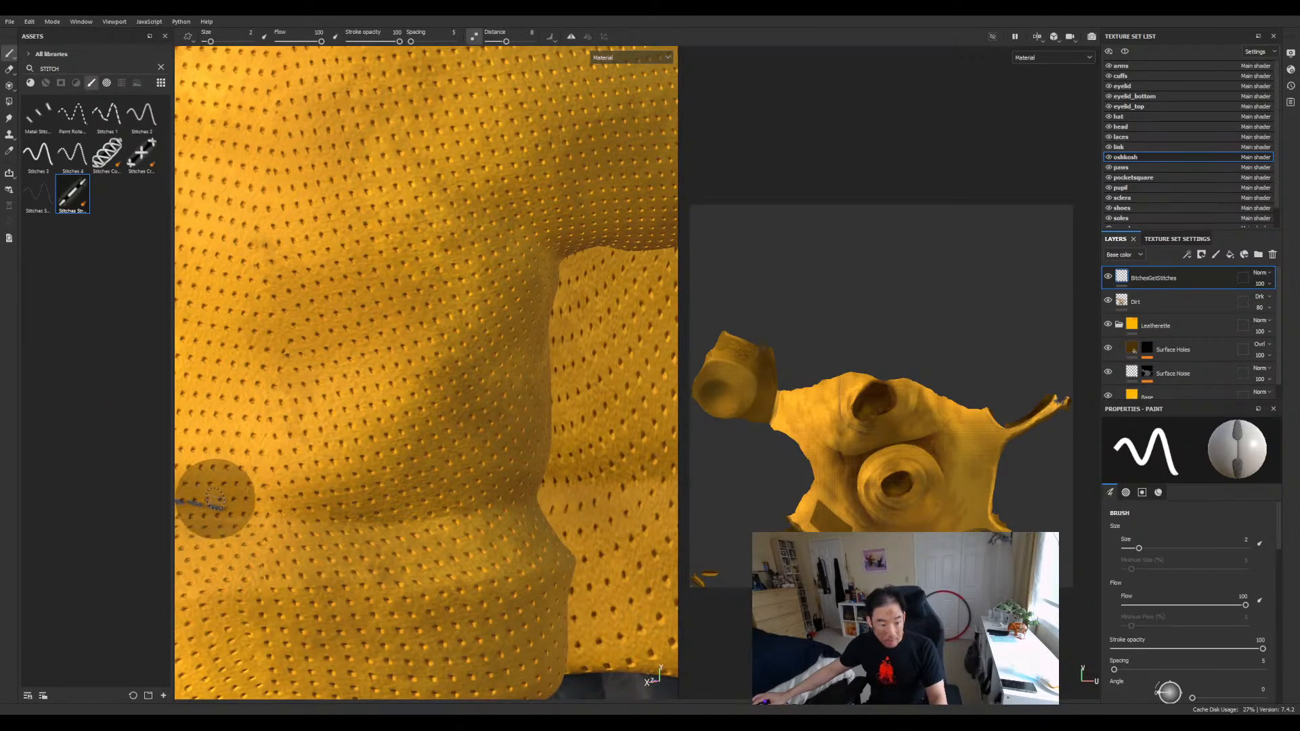
mouse_move(229, 508)
left_mouse_down()
mouse_move(363, 522)
mouse_move(557, 499)
mouse_move(296, 485)
mouse_move(325, 464)
mouse_move(522, 481)
mouse_move(488, 455)
mouse_move(509, 441)
mouse_move(479, 455)
mouse_move(238, 463)
mouse_move(444, 462)
left_mouse_up()
key("f")
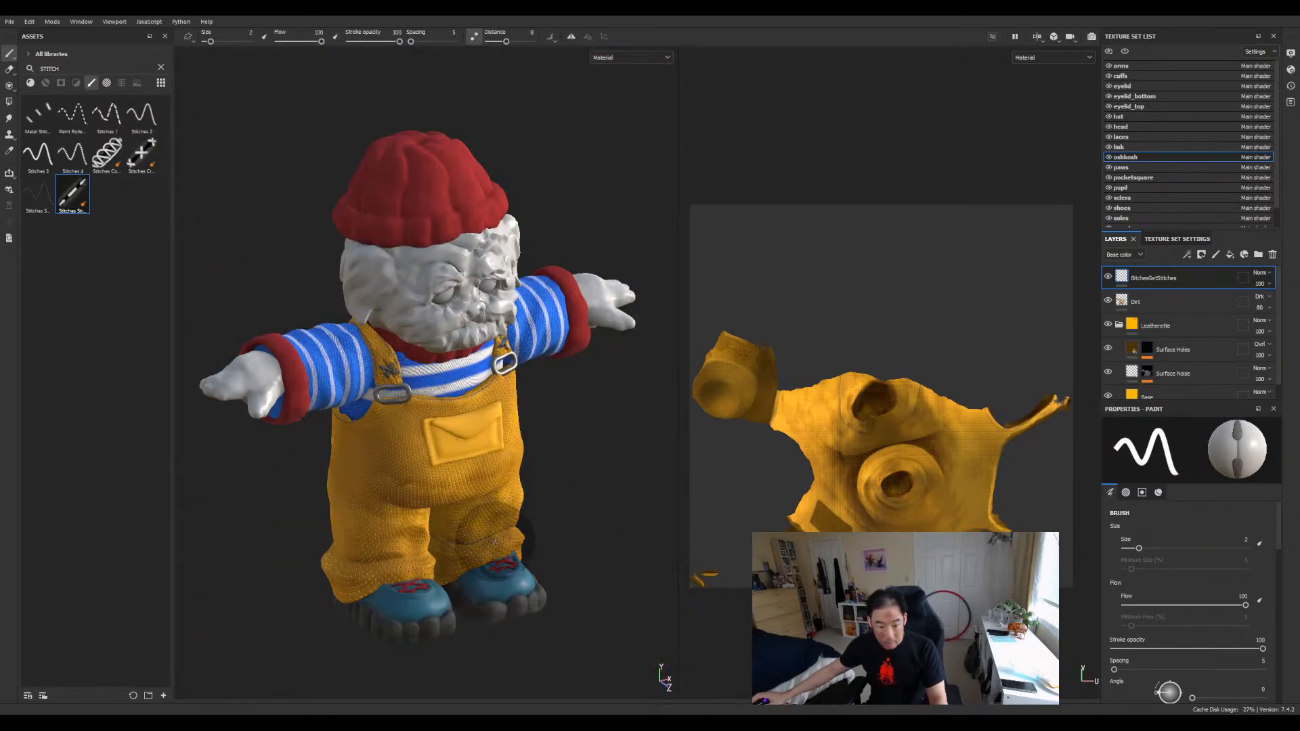
Complete the left cuff's stitch line around the inner back of the trouser leg and check it from the front.
scroll(479, 546, "up", 5)
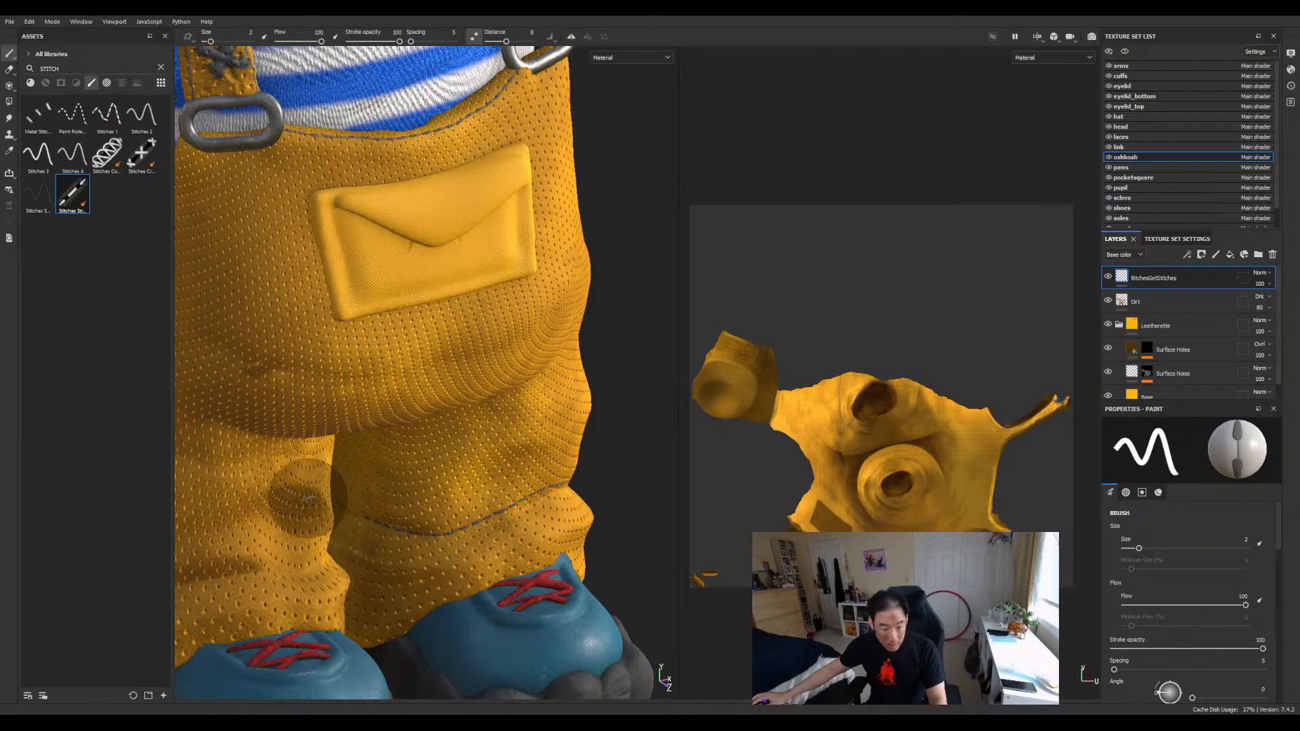
left_click_drag(281, 492, 427, 478, "alt")
mouse_move(247, 508)
left_mouse_down("alt")
mouse_move(453, 445)
mouse_move(576, 437)
left_mouse_up("alt")
left_click_drag(289, 472, 504, 515, "alt")
left_click_drag(430, 461, 447, 410, "alt")
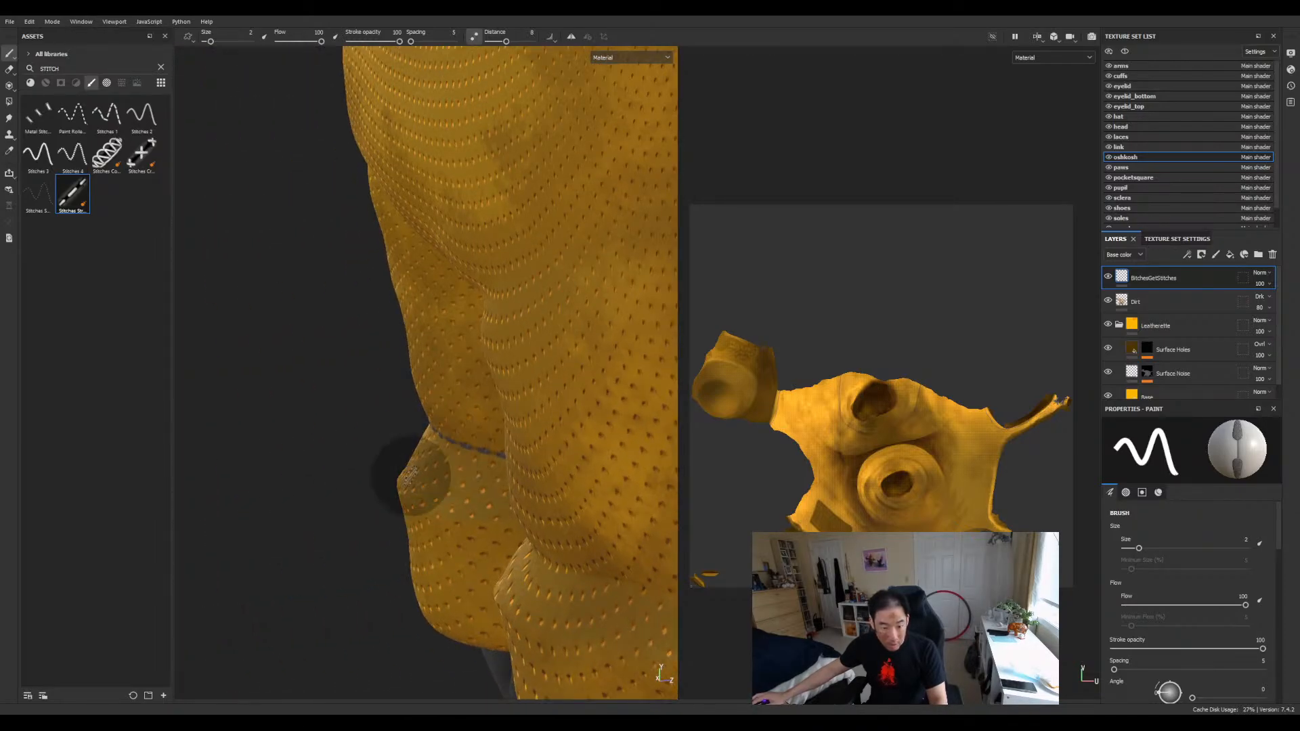
left_click_drag(406, 461, 529, 414, "alt")
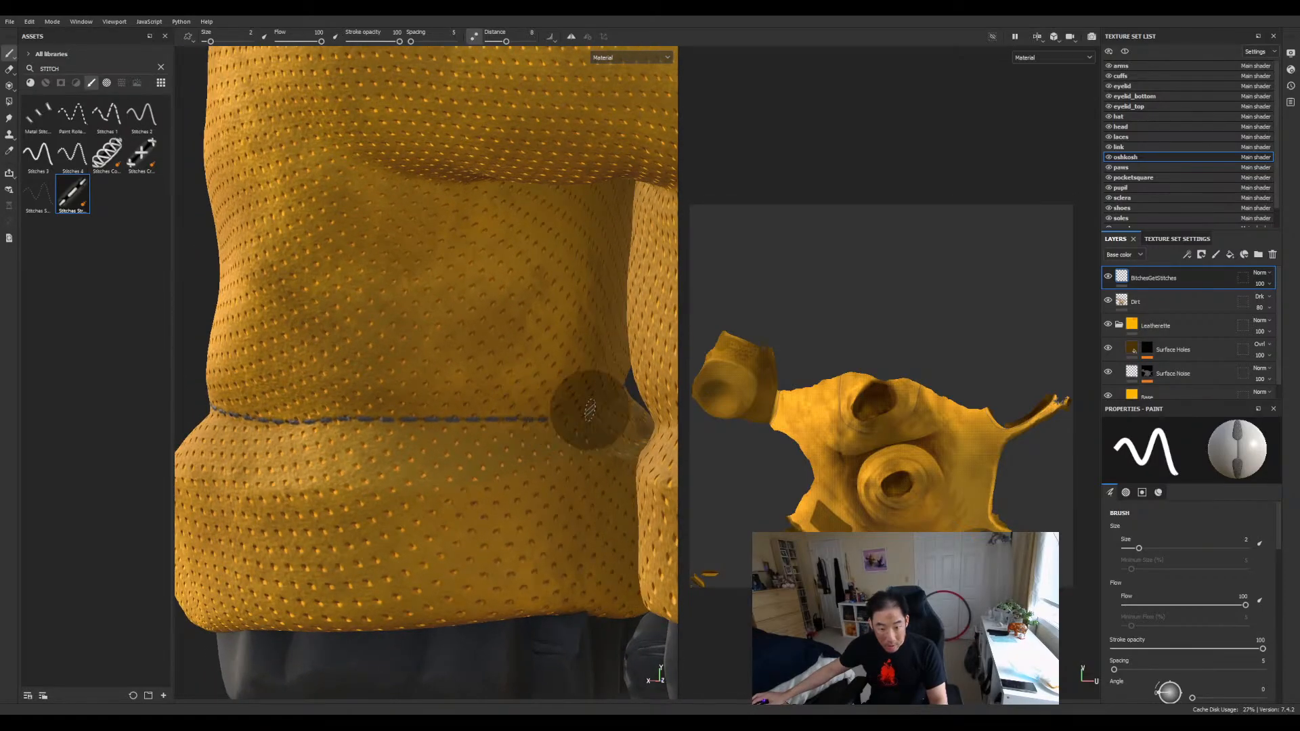
mouse_move(626, 391)
left_mouse_down()
mouse_move(595, 415)
mouse_move(509, 426)
mouse_move(248, 398)
left_mouse_up()
scroll(518, 437, "down", 5)
scroll(388, 401, "down", 3)
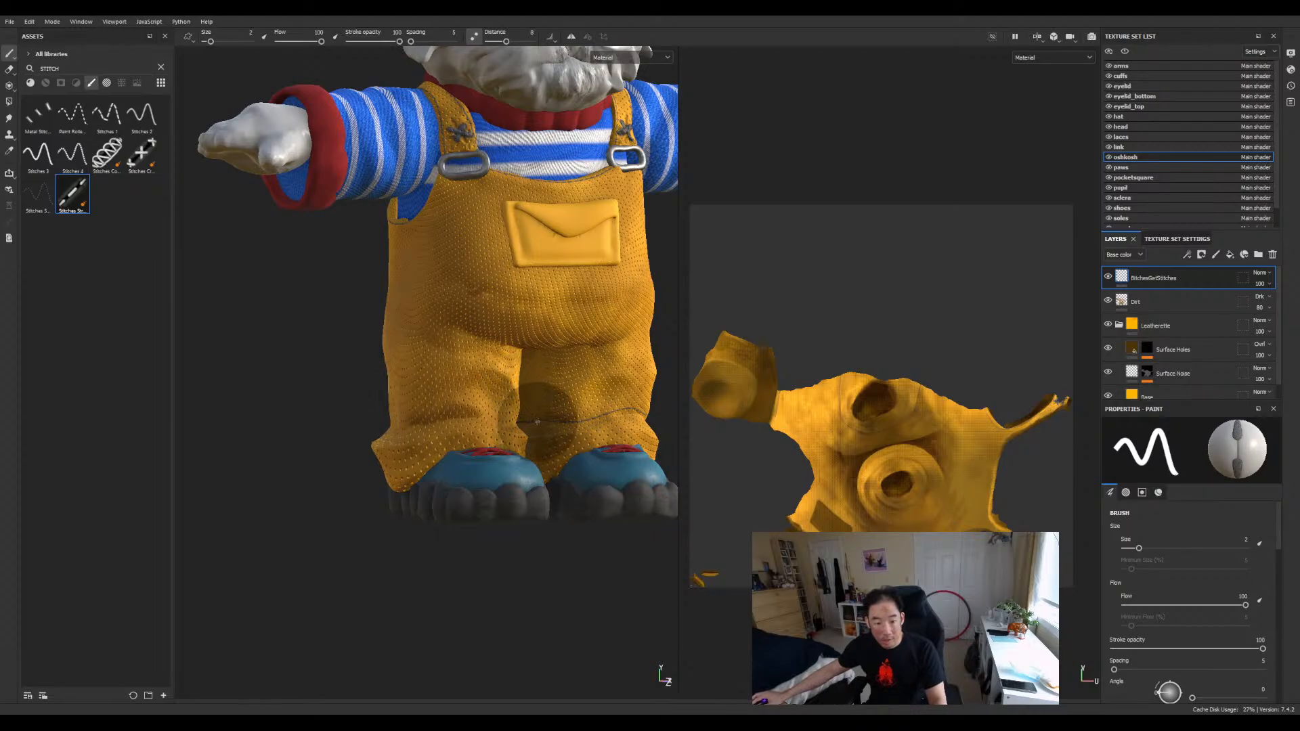
Add a paint layer above the Leatherette group in the pocketsquare texture set.
left_click_drag(539, 362, 501, 381, "alt")
scroll(501, 382, "down", 2)
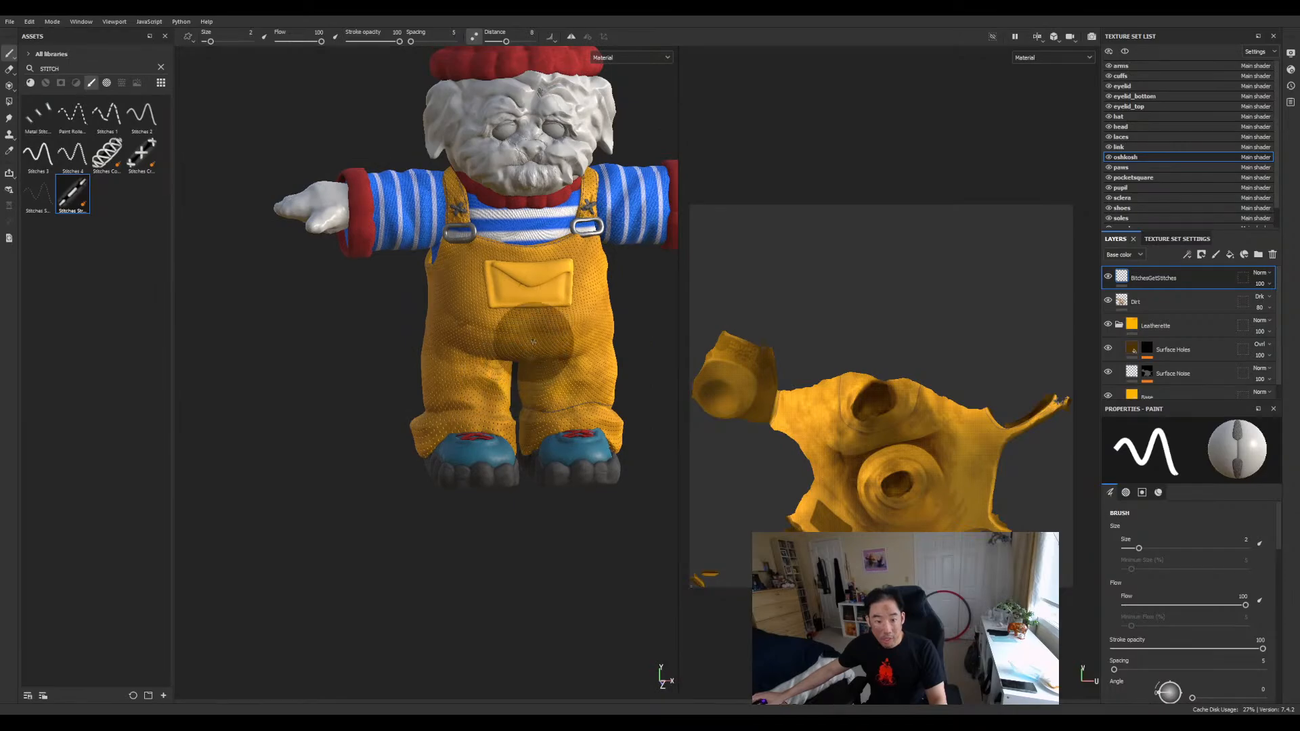
scroll(532, 336, "up", 6)
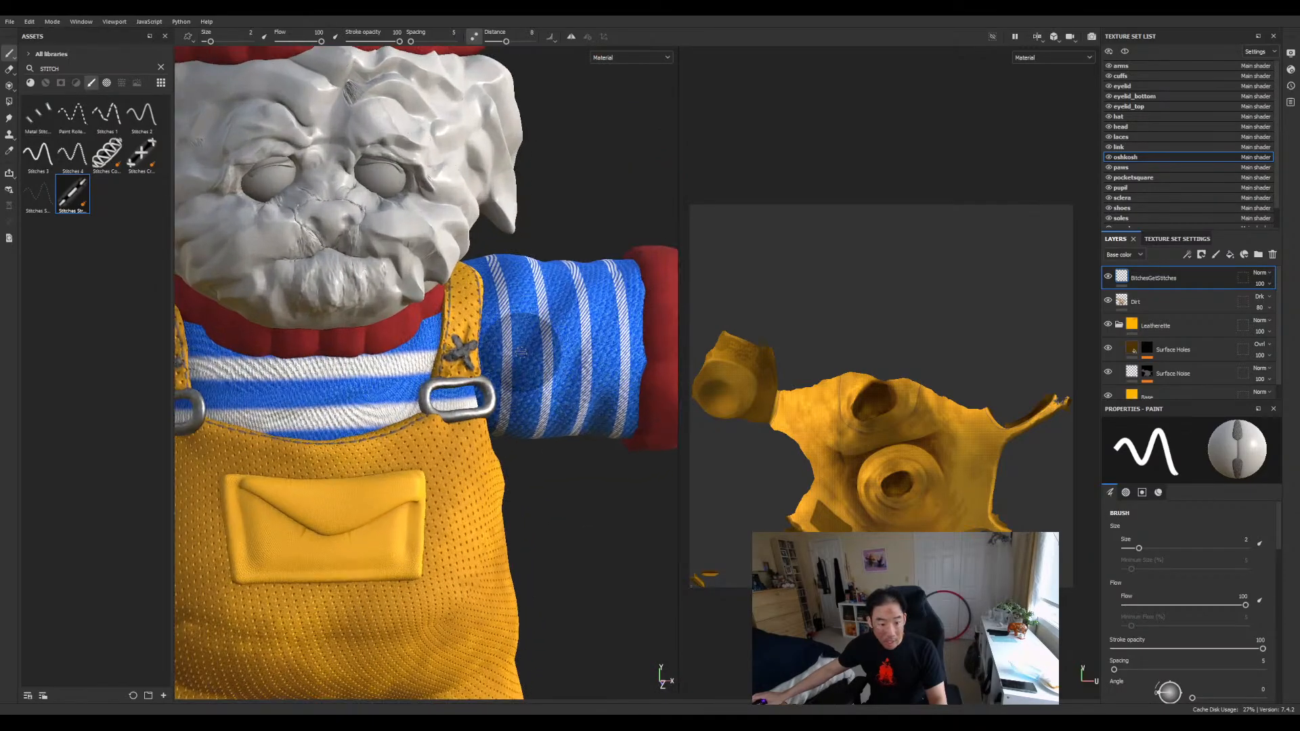
scroll(309, 529, "down", 3)
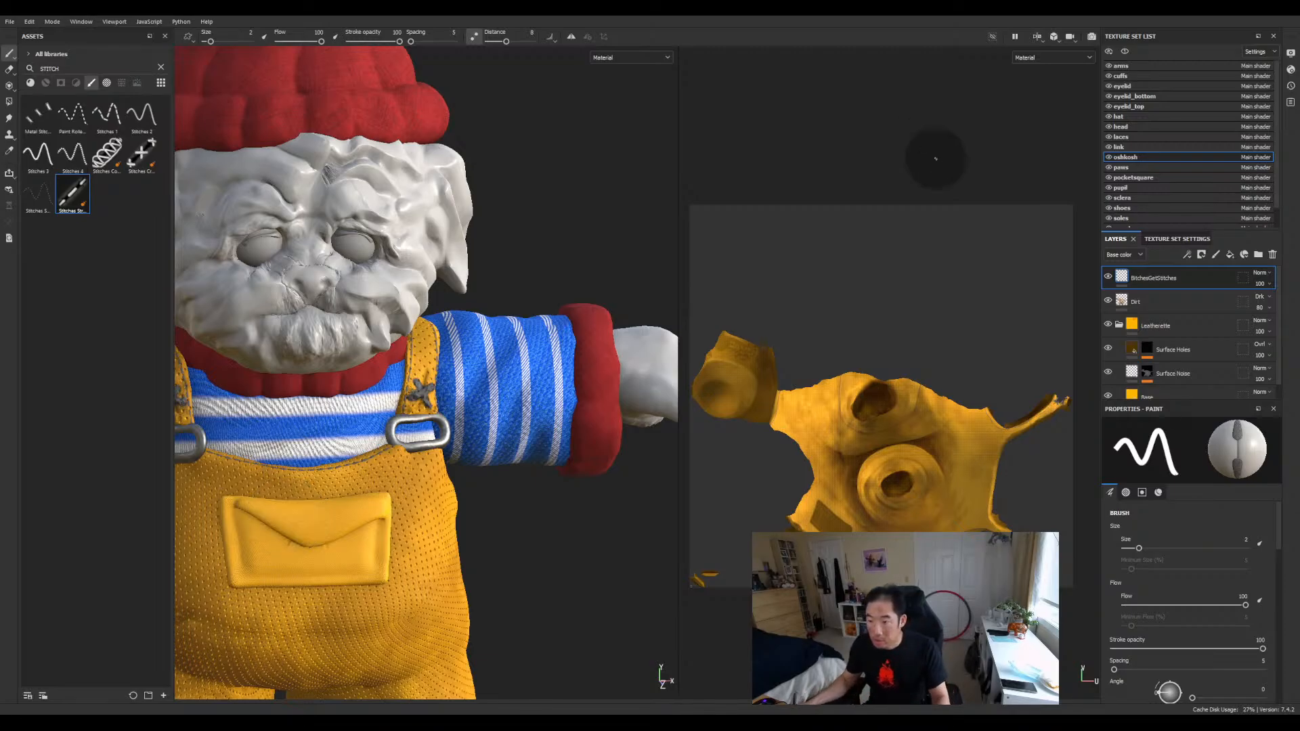
left_click(1141, 304)
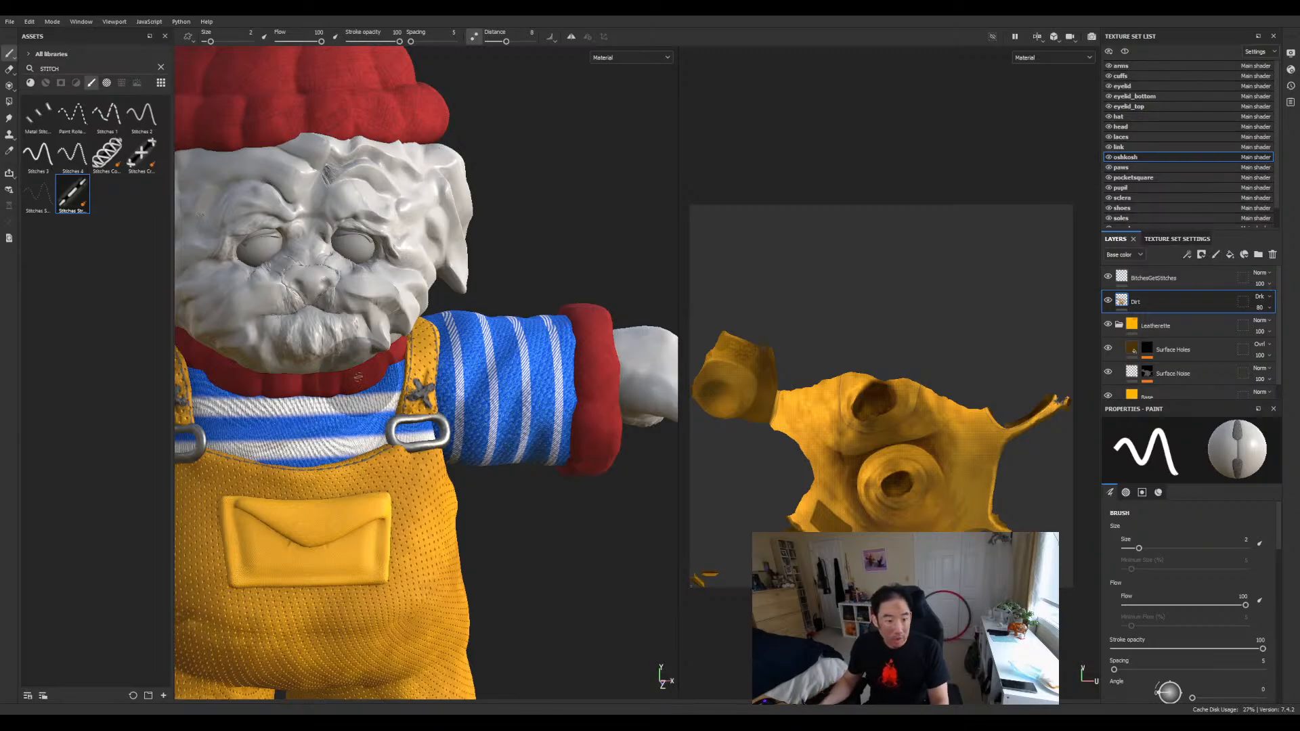
left_click(1144, 178)
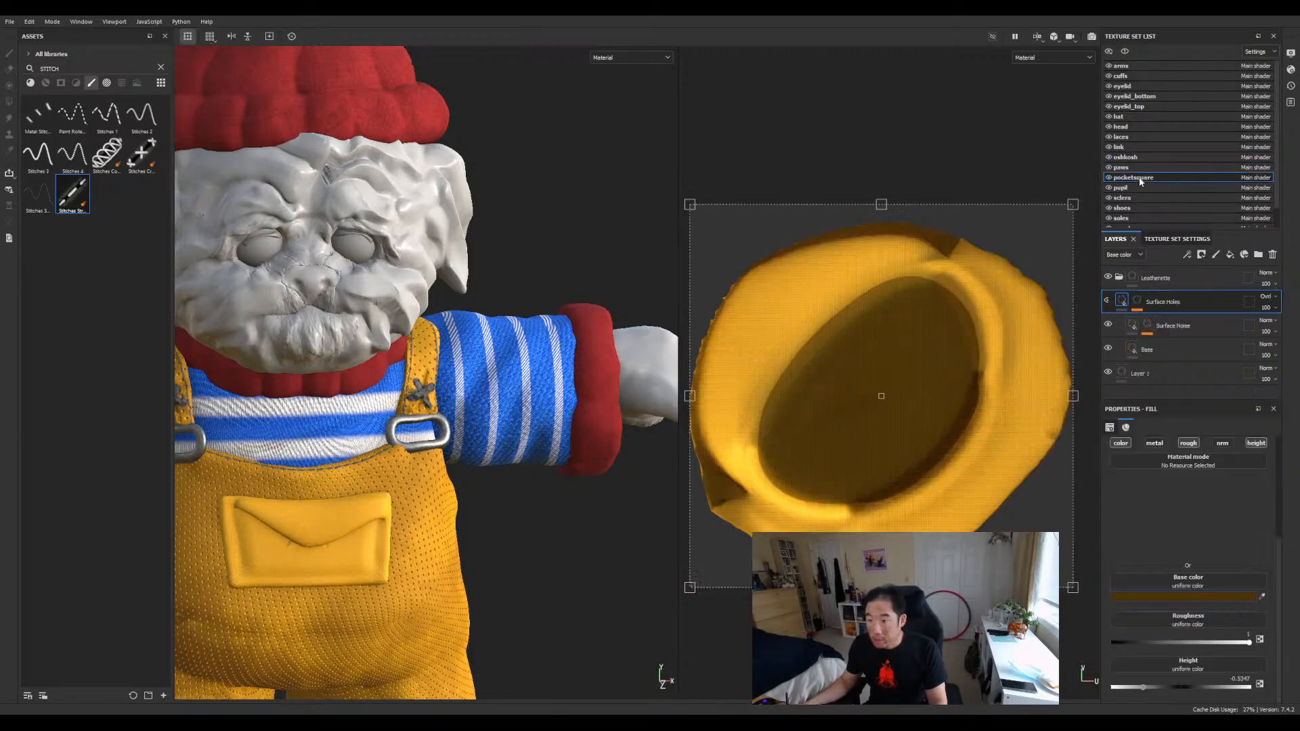
left_click(1216, 254)
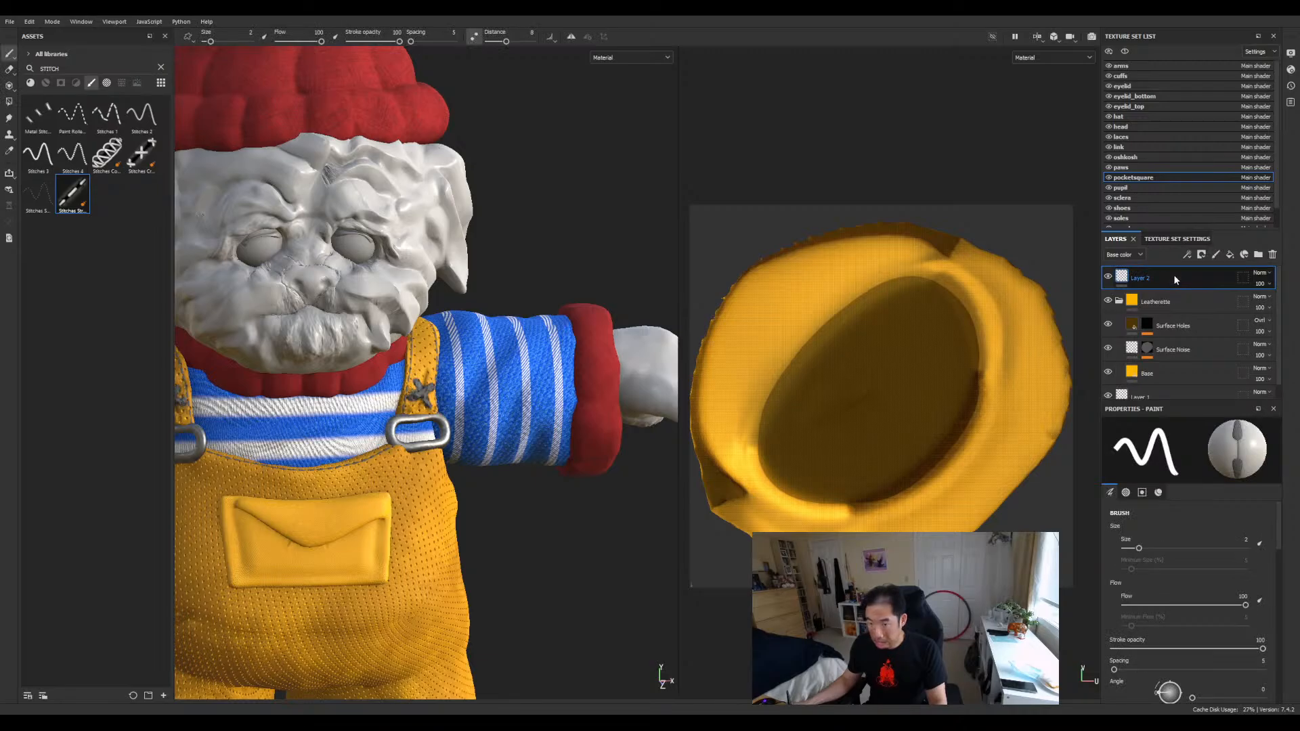
Rename the new paint layer of the pocketsquare texture set as dirt.
left_click(1148, 158)
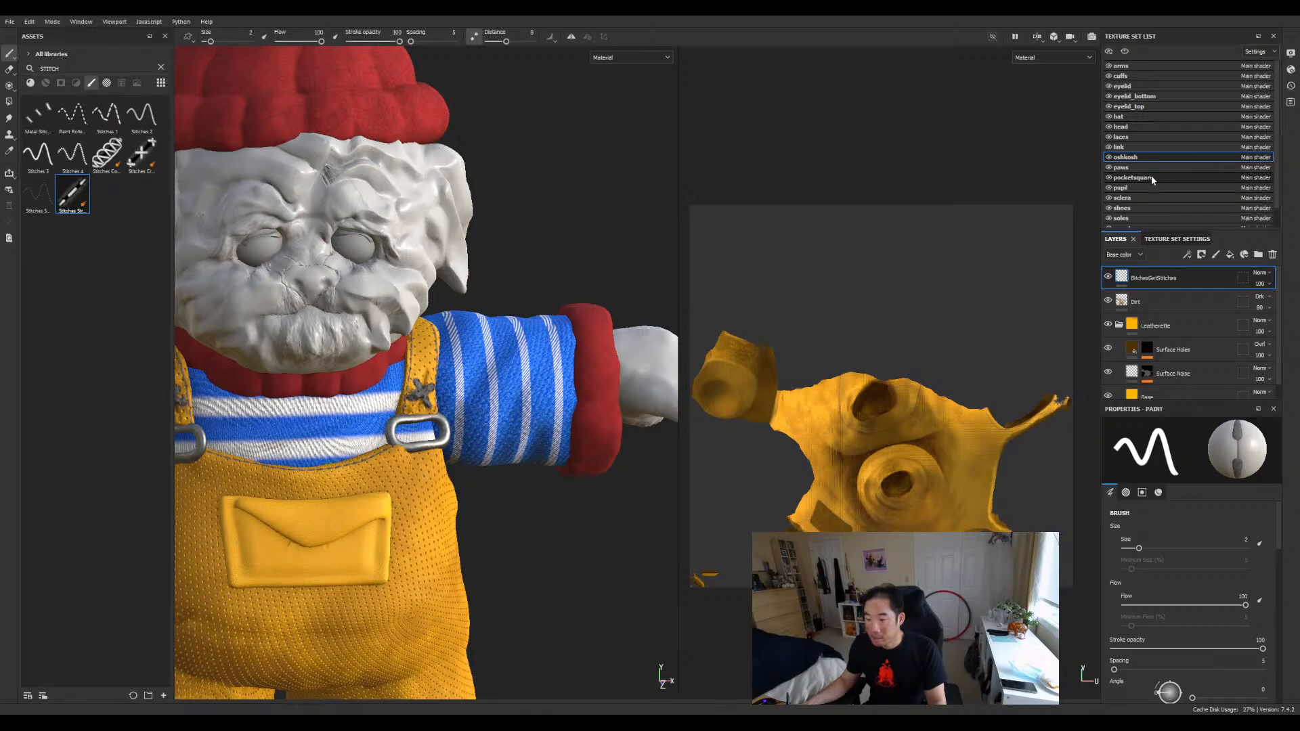
left_click(1154, 178)
double_click(1138, 278)
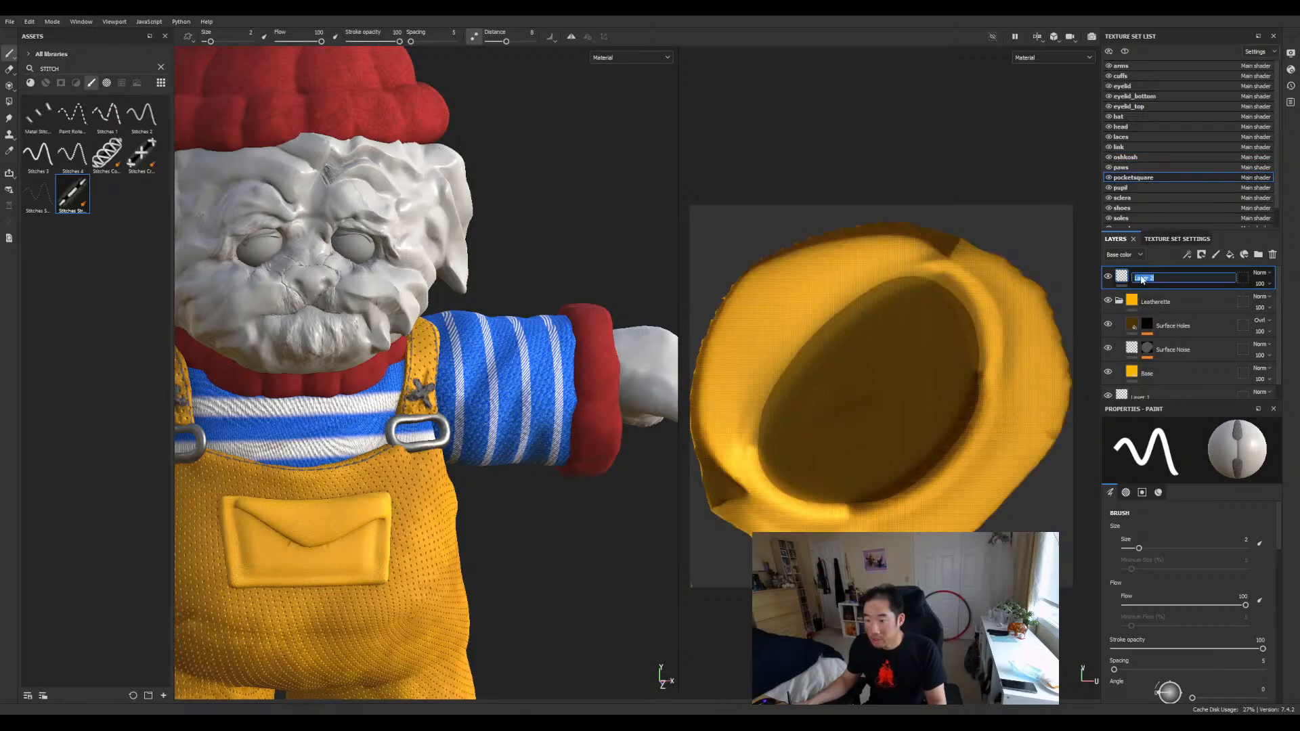
type("d")
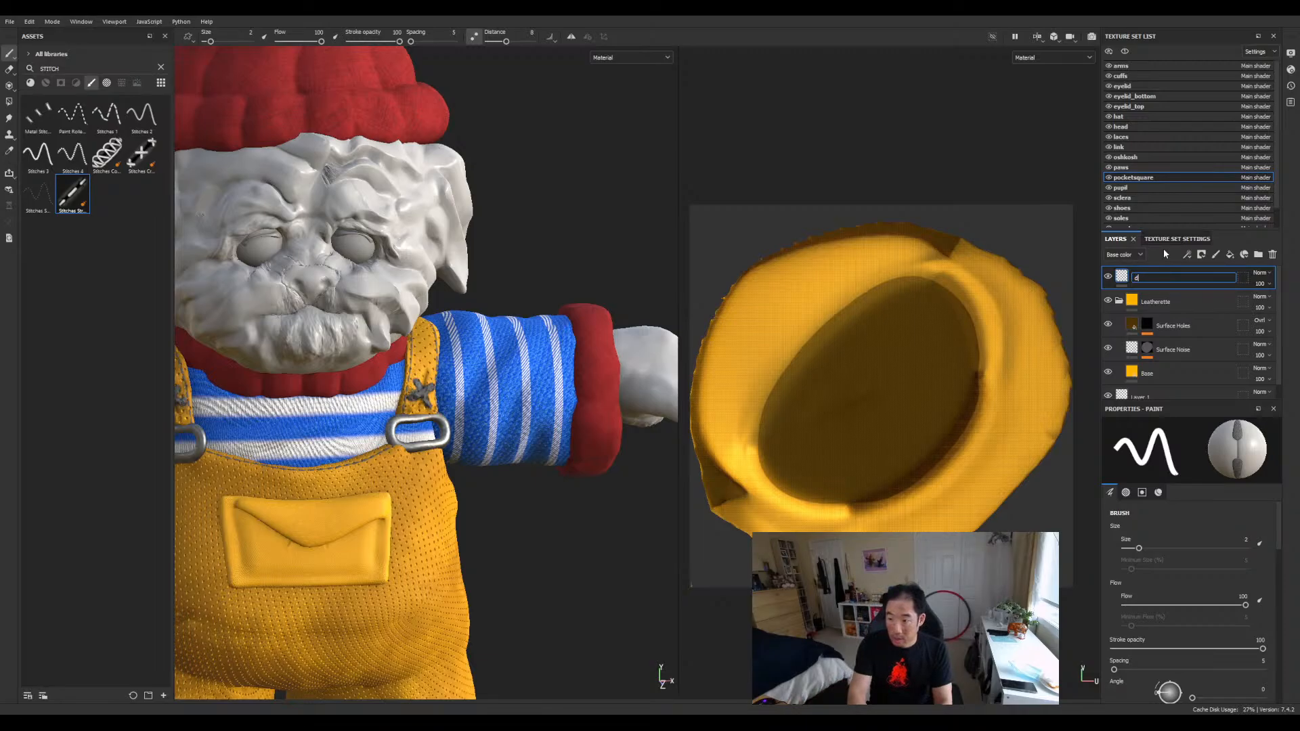
type("IRTirt")
key("Return")
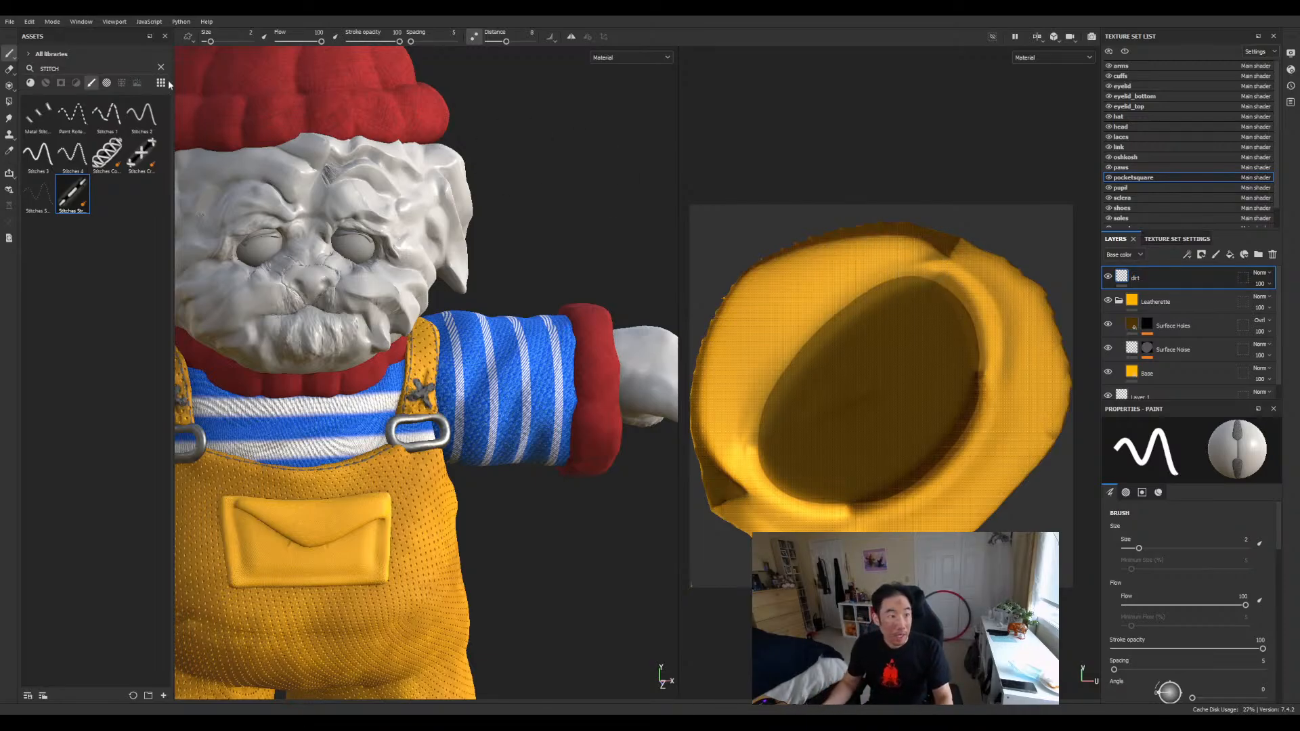
Search the assets of all types for dirt, choose the Dirt 3 brush and clear the search.
left_click(91, 88)
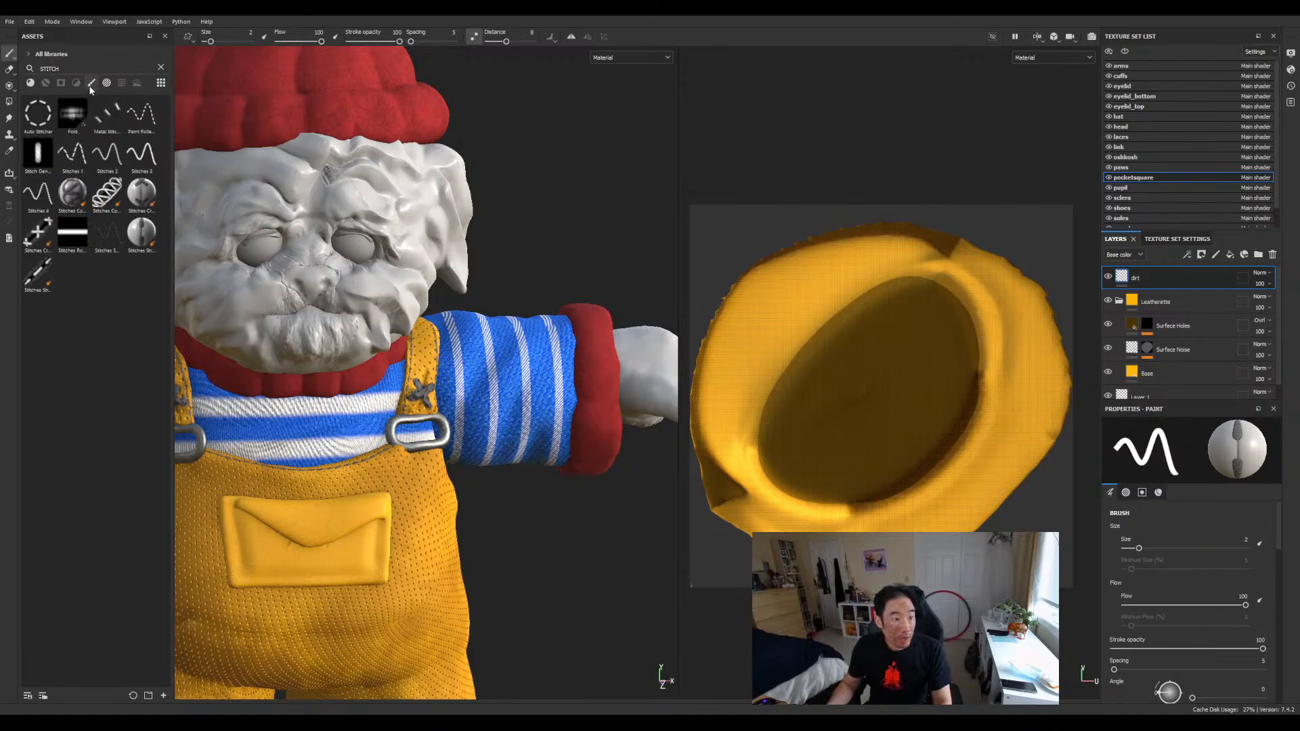
left_click(161, 68)
type("drt")
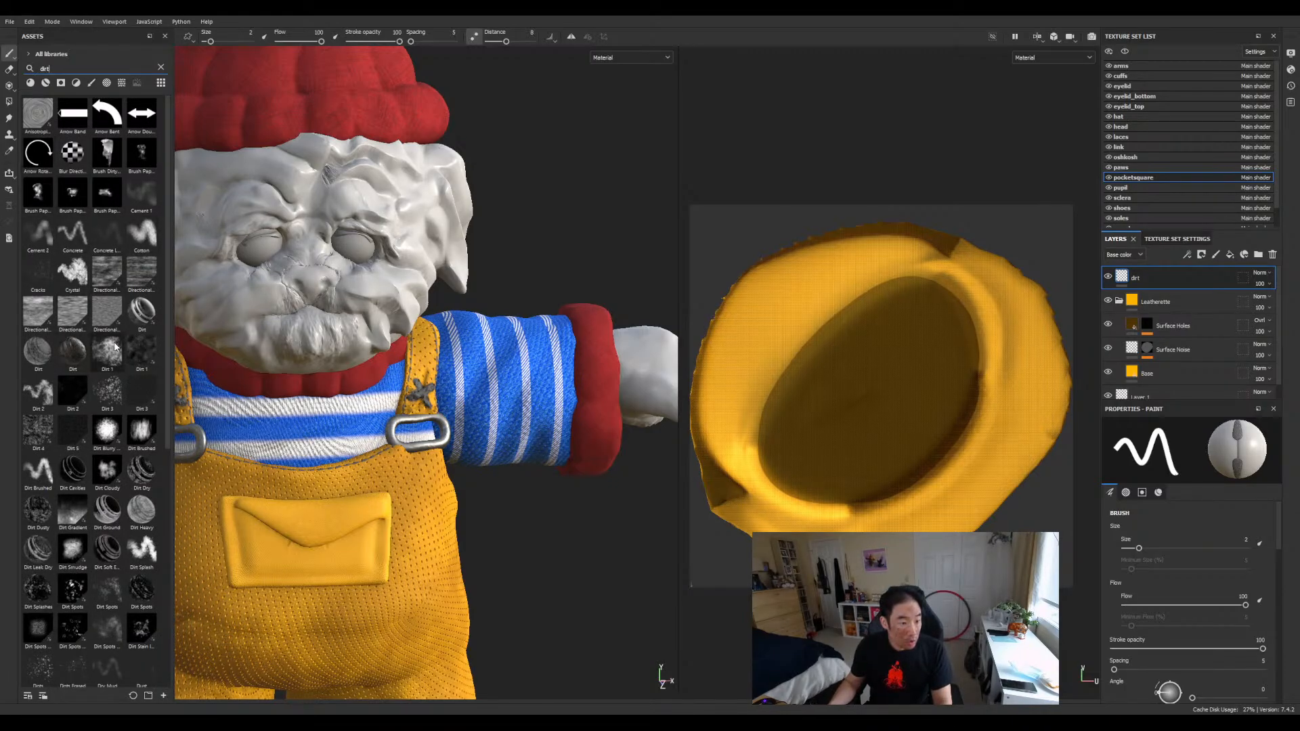
left_click(44, 391)
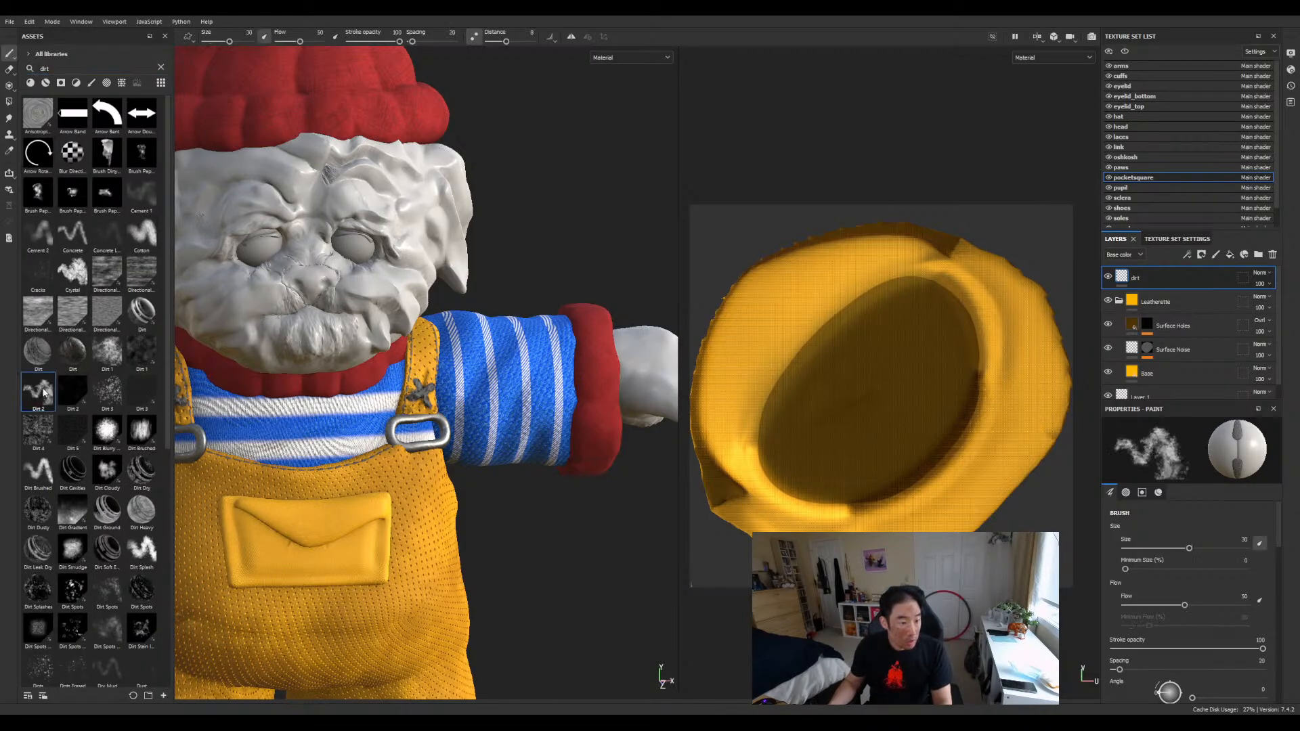
left_click(118, 391)
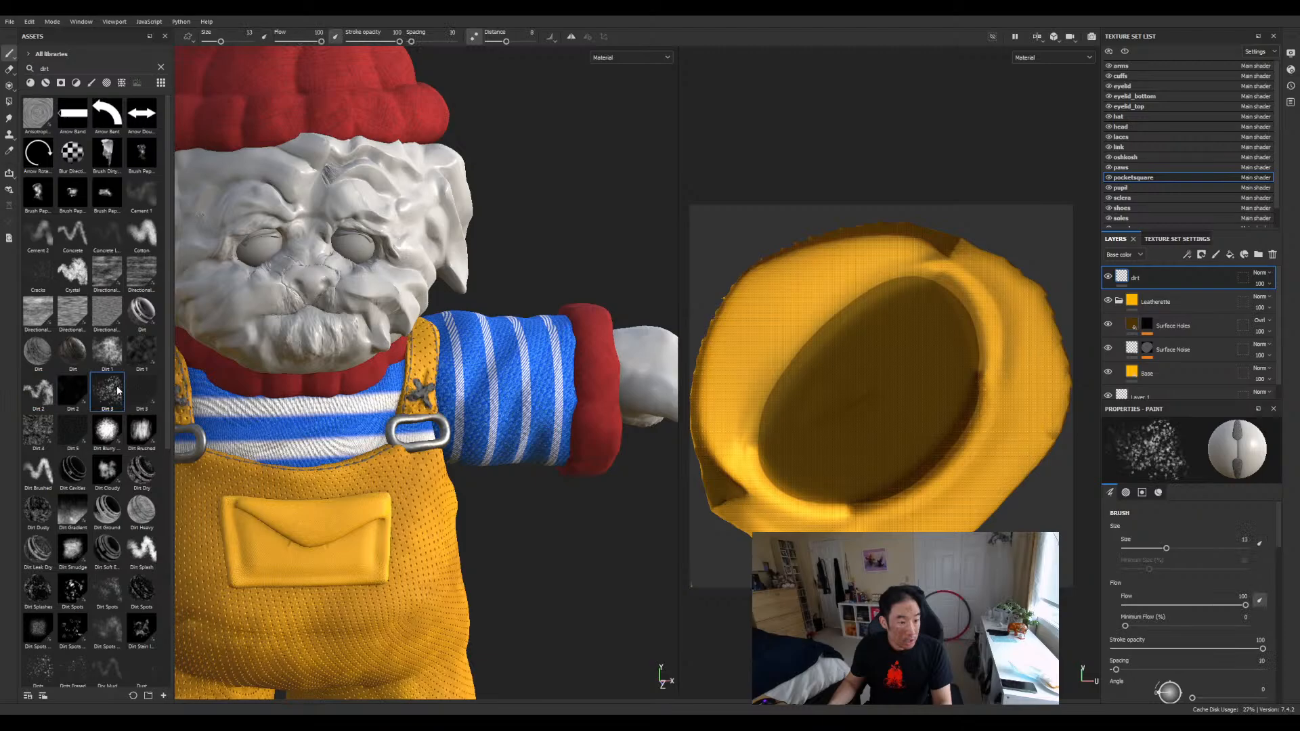
left_click(162, 68)
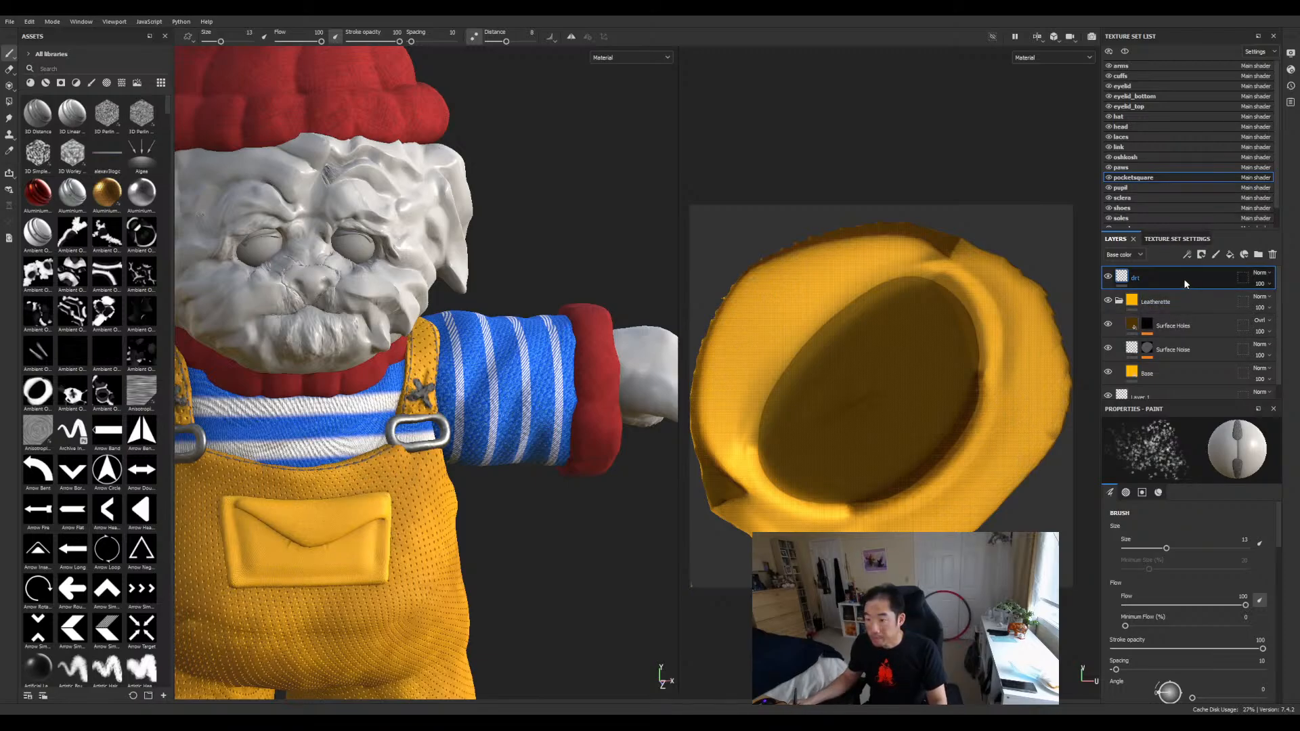
Remove the Stitches Straight material from the brush's material settings.
scroll(1252, 616, "down", 10)
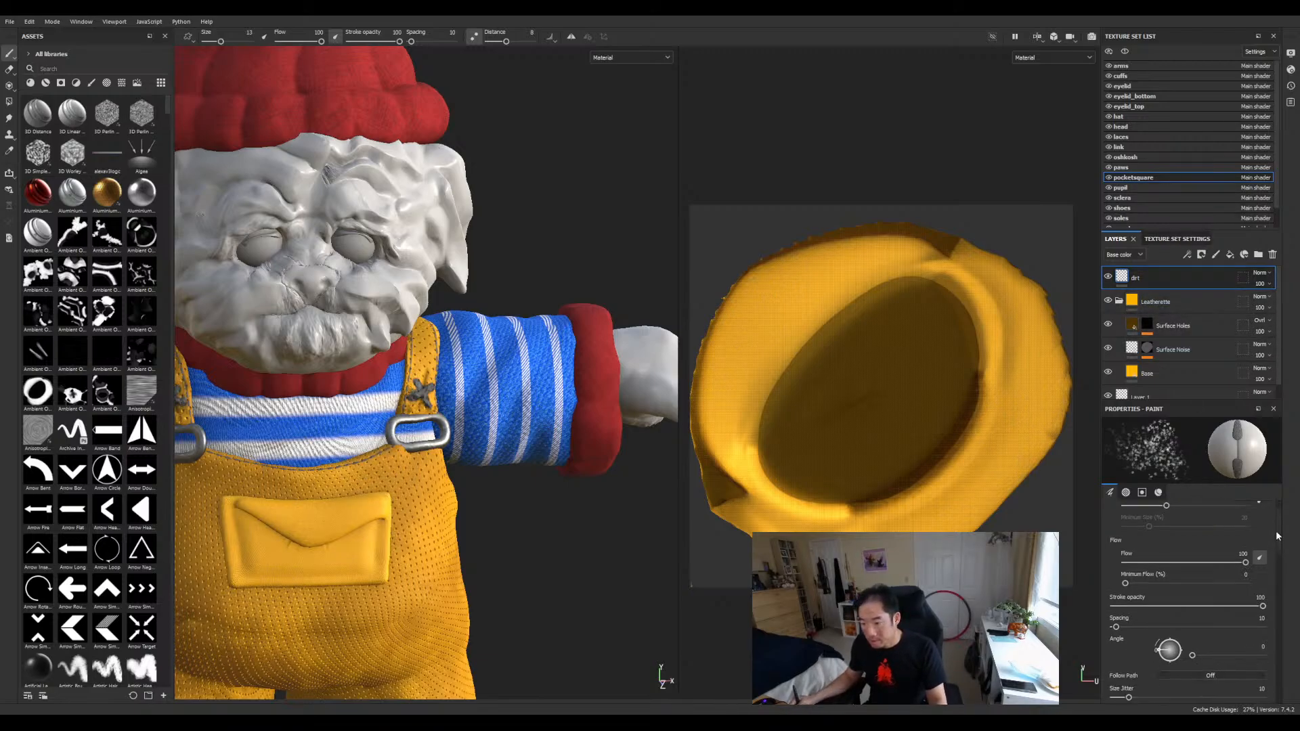
scroll(1253, 615, "down", 8)
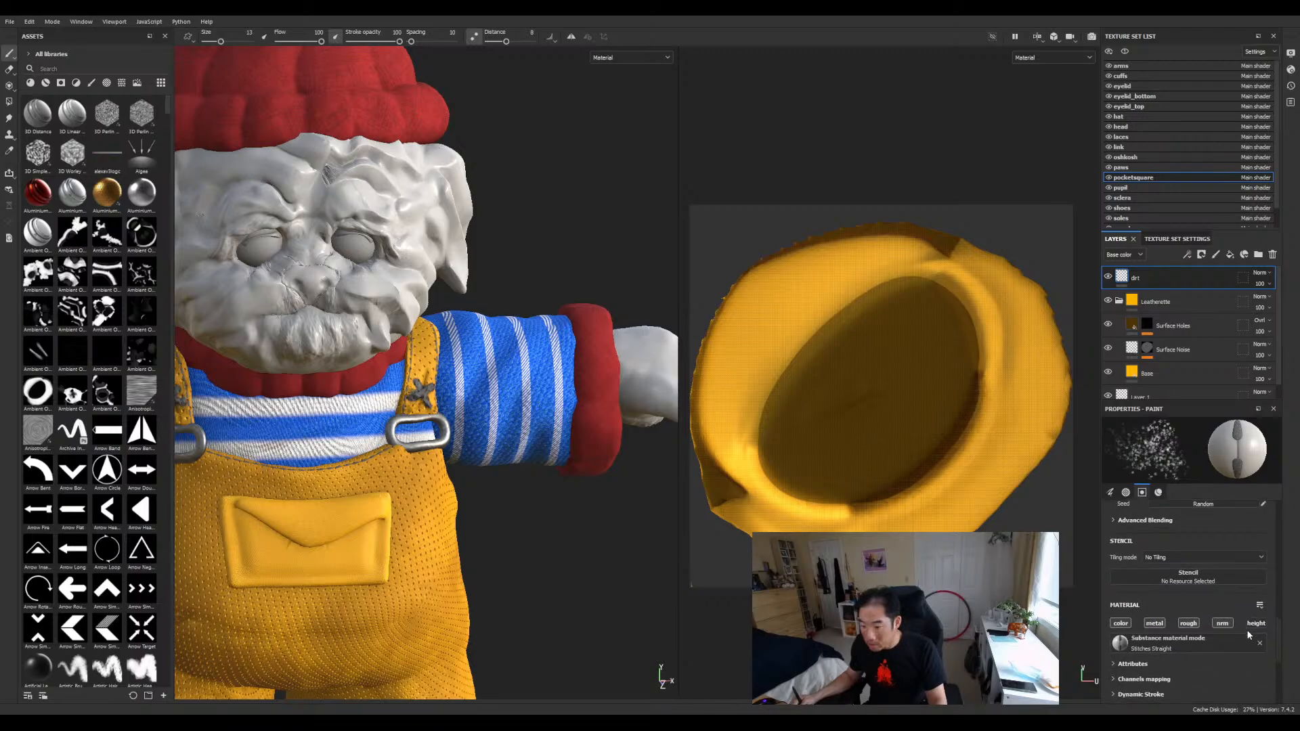
scroll(1235, 659, "up", 10)
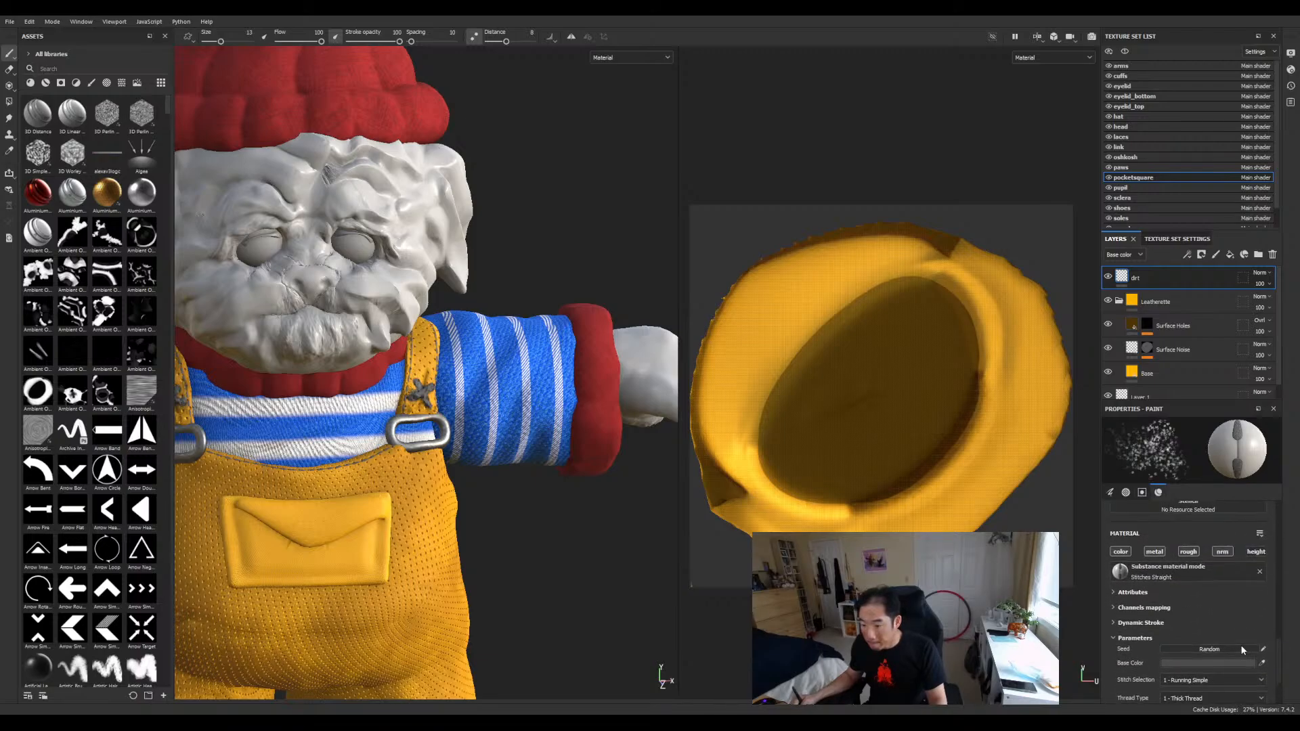
scroll(1257, 624, "down", 8)
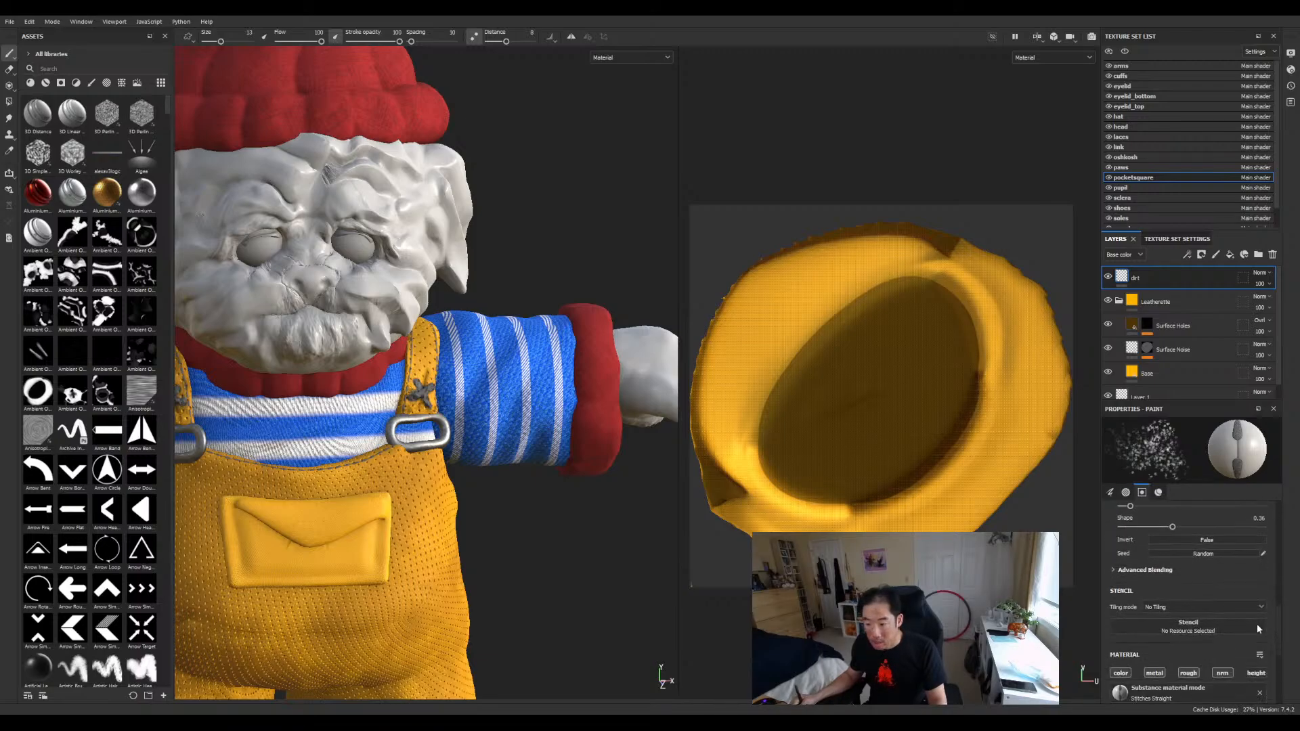
scroll(1245, 648, "up", 1)
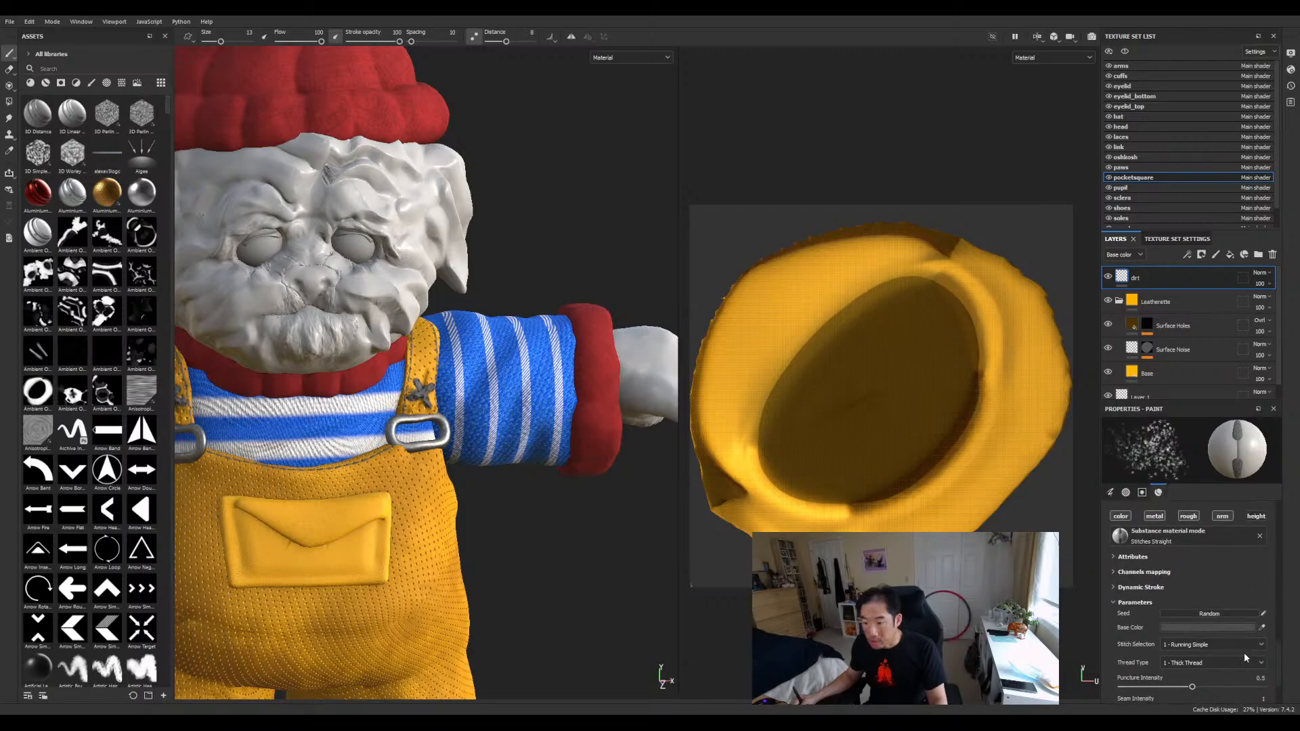
scroll(1249, 644, "up", 1)
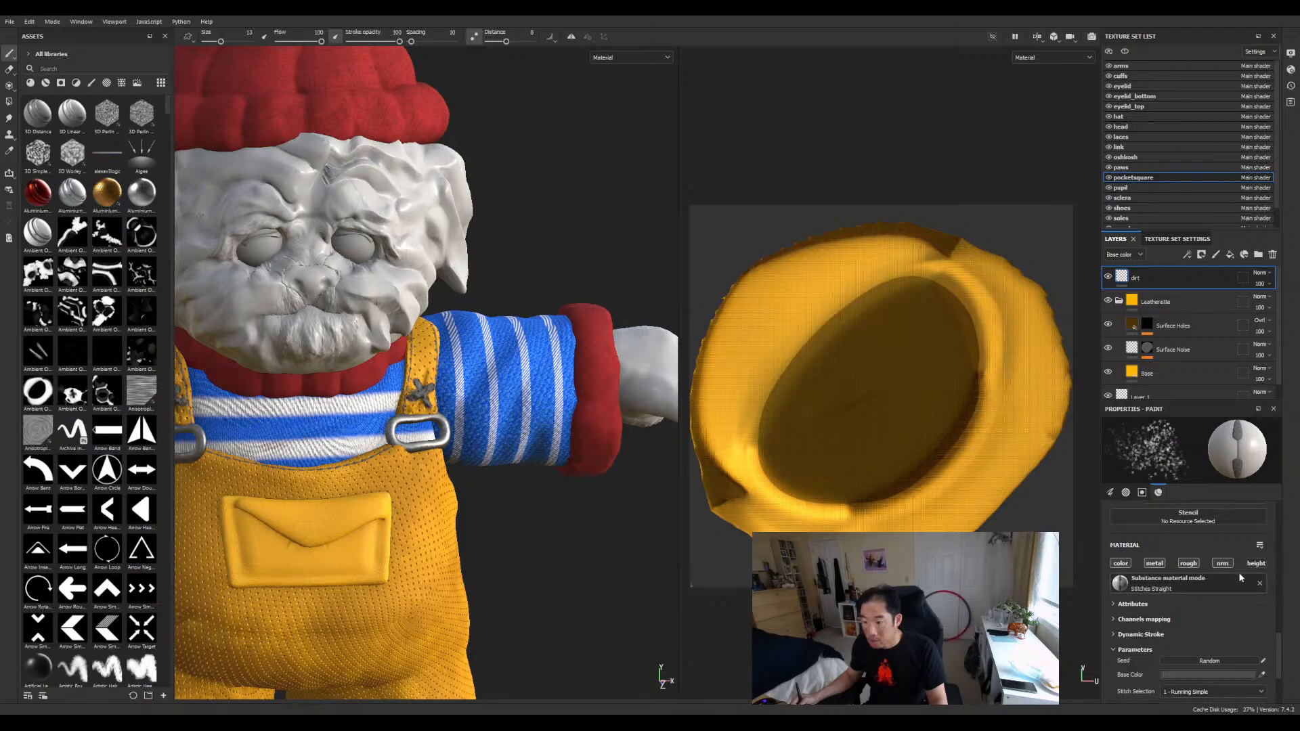
left_click(1258, 583)
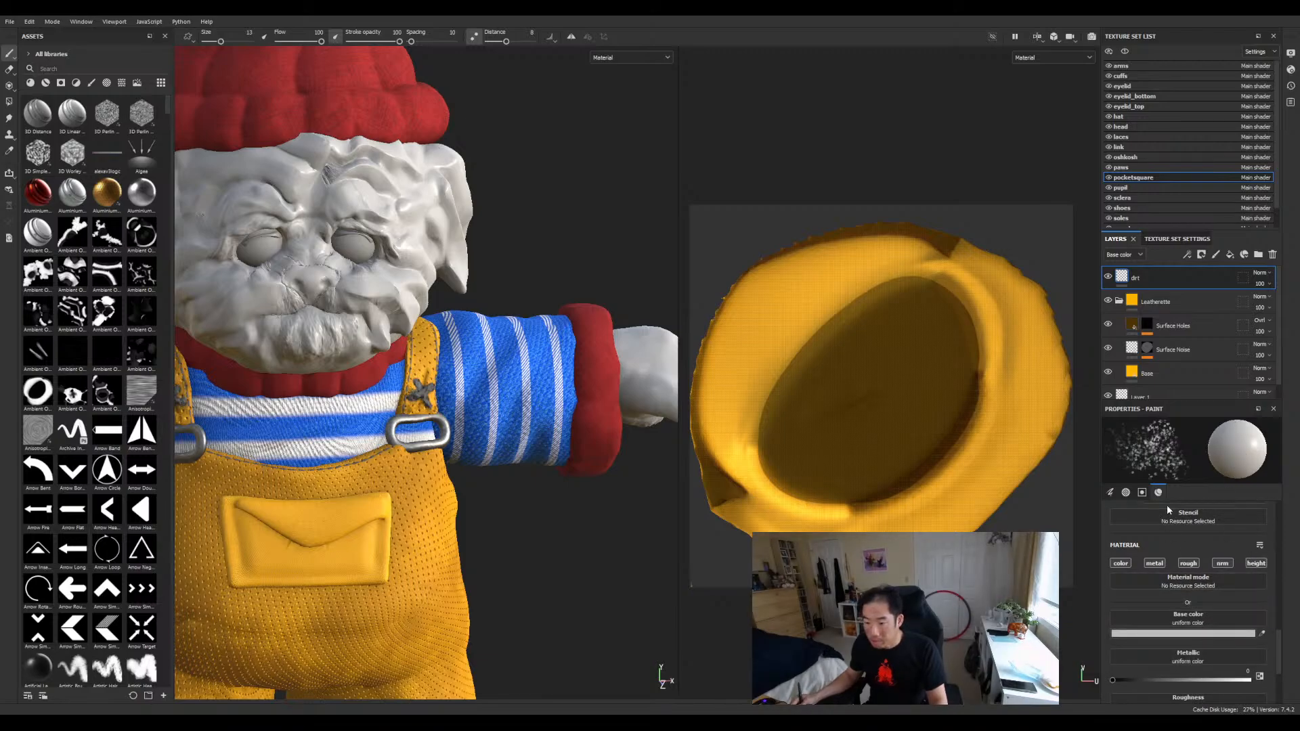
Sample the brush's base colour from the yellow chest pocket and darken it to a brownish orange.
left_click_drag(1261, 634, 377, 512)
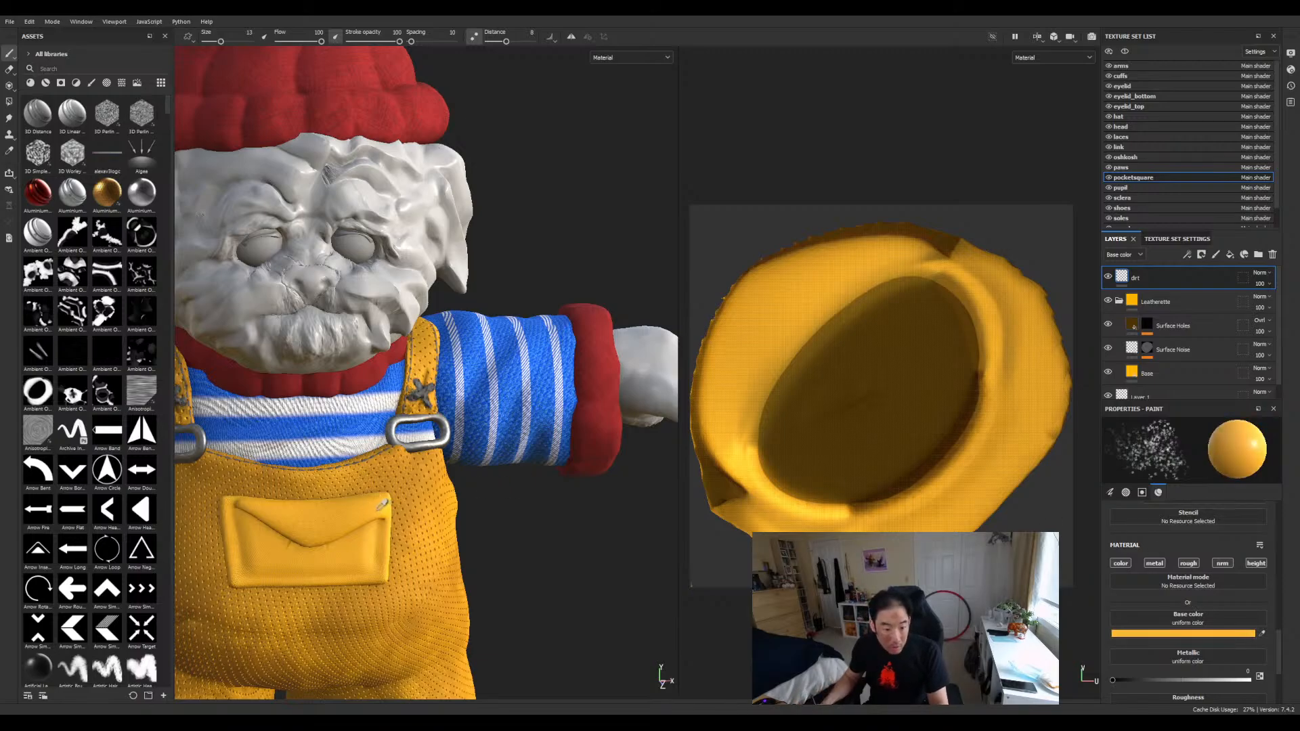
left_click(1157, 460)
left_click(1201, 434)
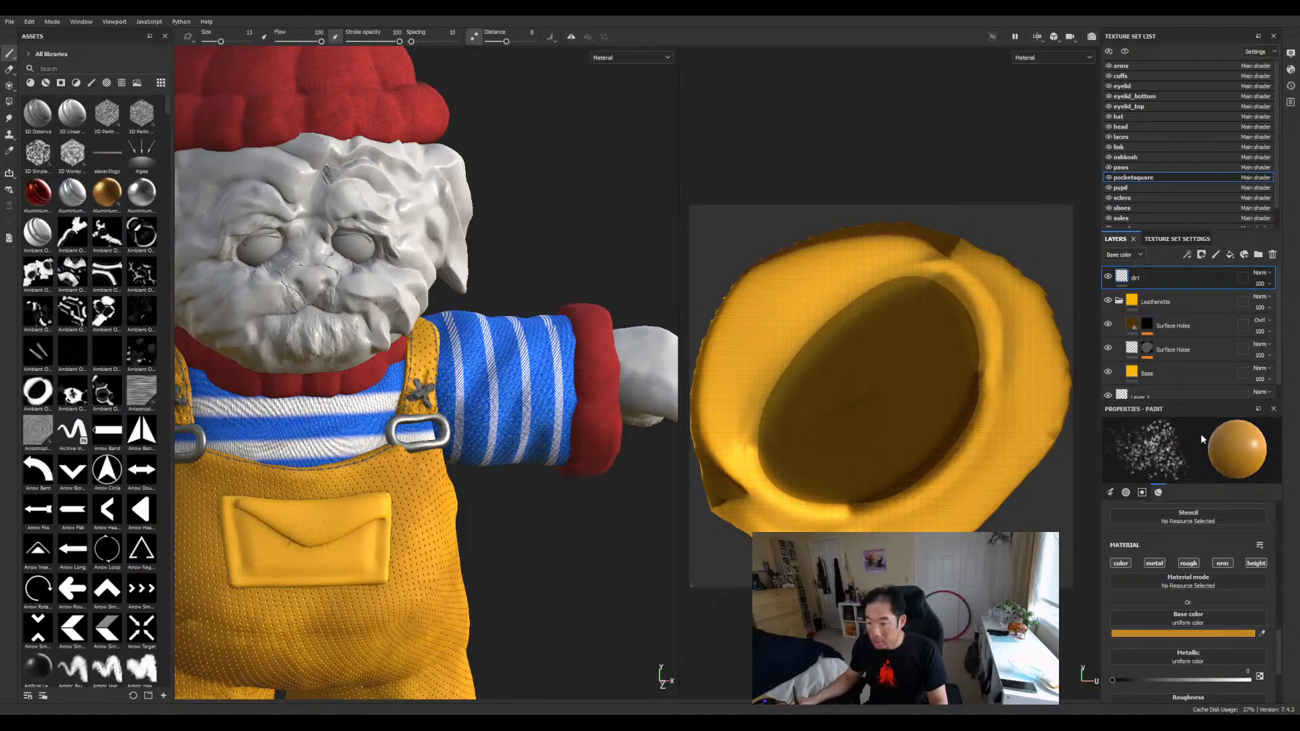
Find the Dirt 1 brush by searching the assets for dirt and paint dirt across the chest pocket.
mouse_move(256, 531)
left_mouse_down()
mouse_move(319, 521)
mouse_move(386, 532)
mouse_move(272, 559)
mouse_move(407, 551)
mouse_move(223, 543)
mouse_move(271, 498)
mouse_move(377, 545)
left_mouse_up()
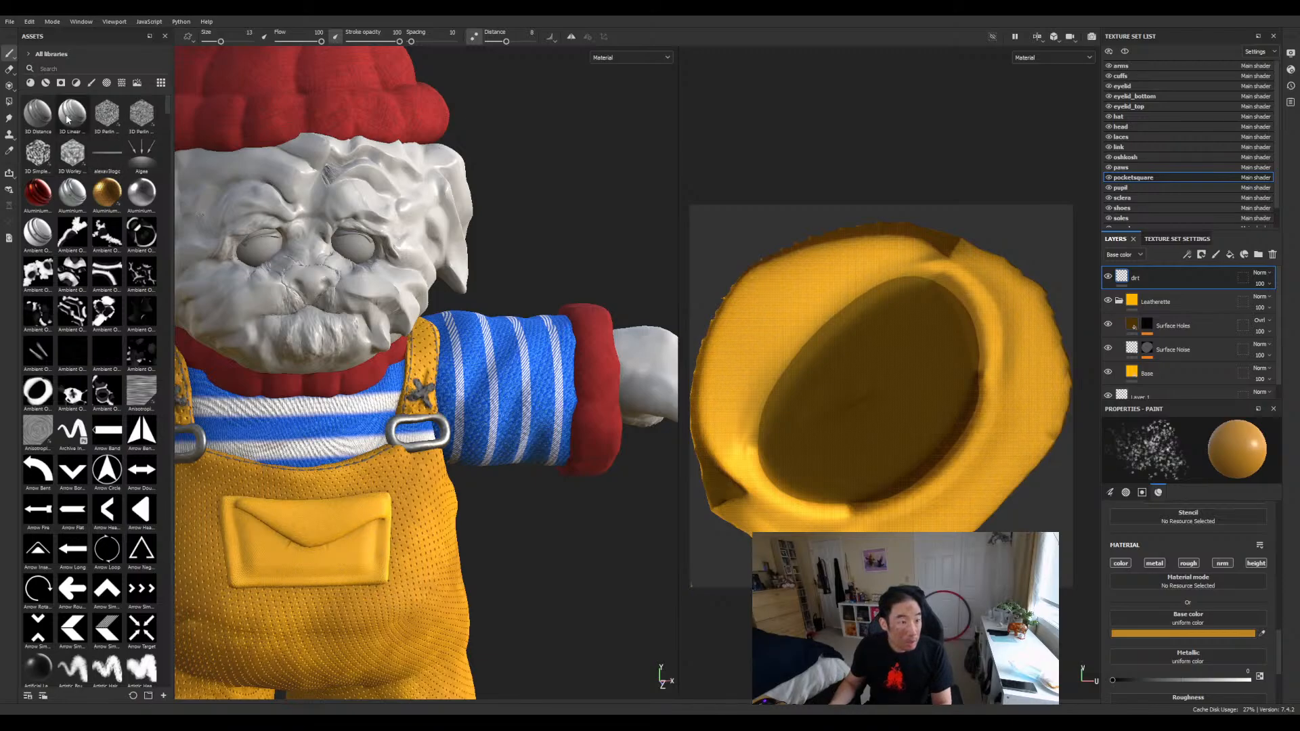
type("drt")
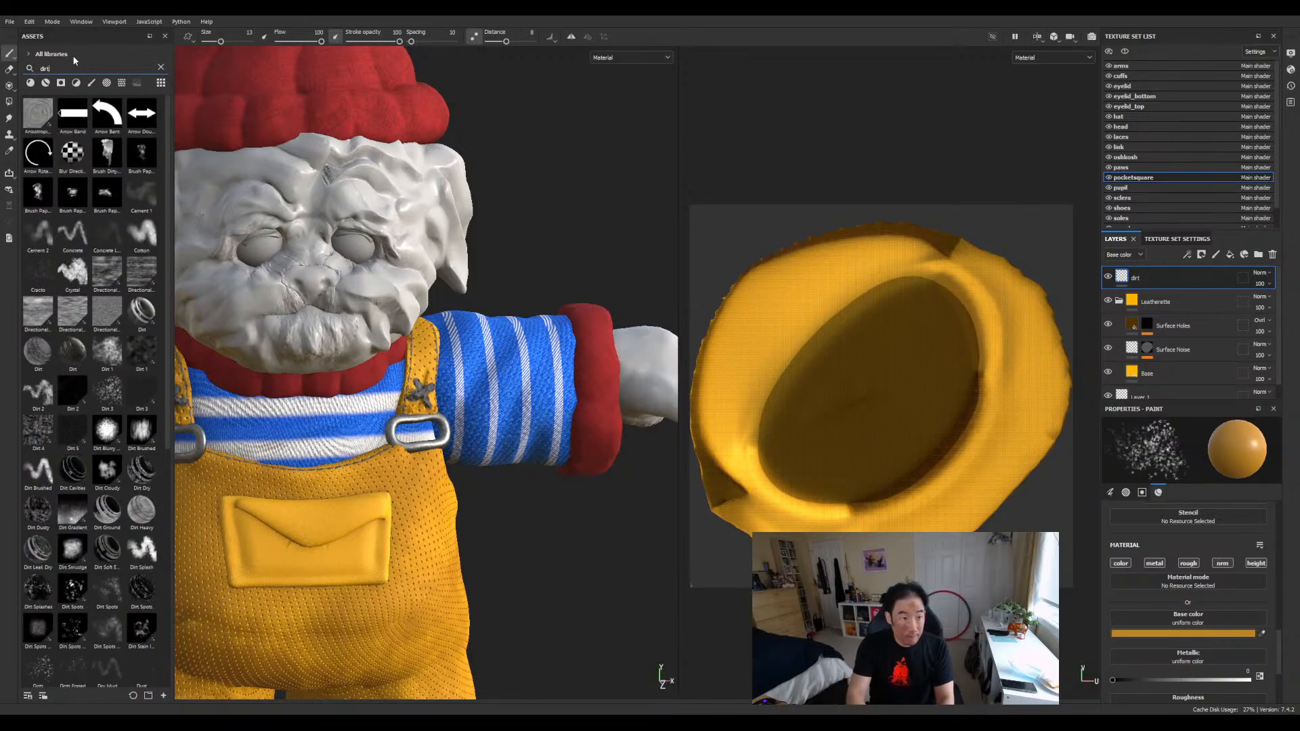
left_click(107, 352)
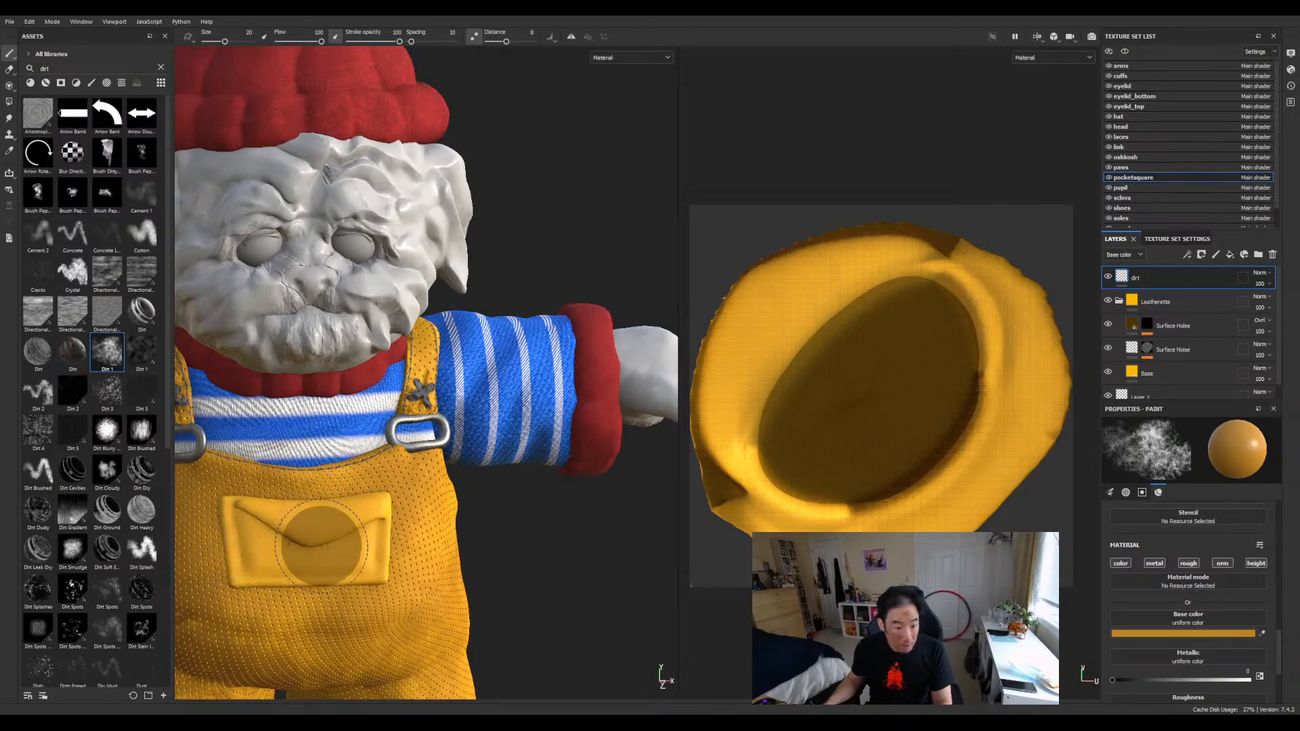
mouse_move(322, 548)
left_mouse_down()
mouse_move(389, 542)
mouse_move(220, 535)
mouse_move(325, 555)
mouse_move(366, 546)
left_mouse_up()
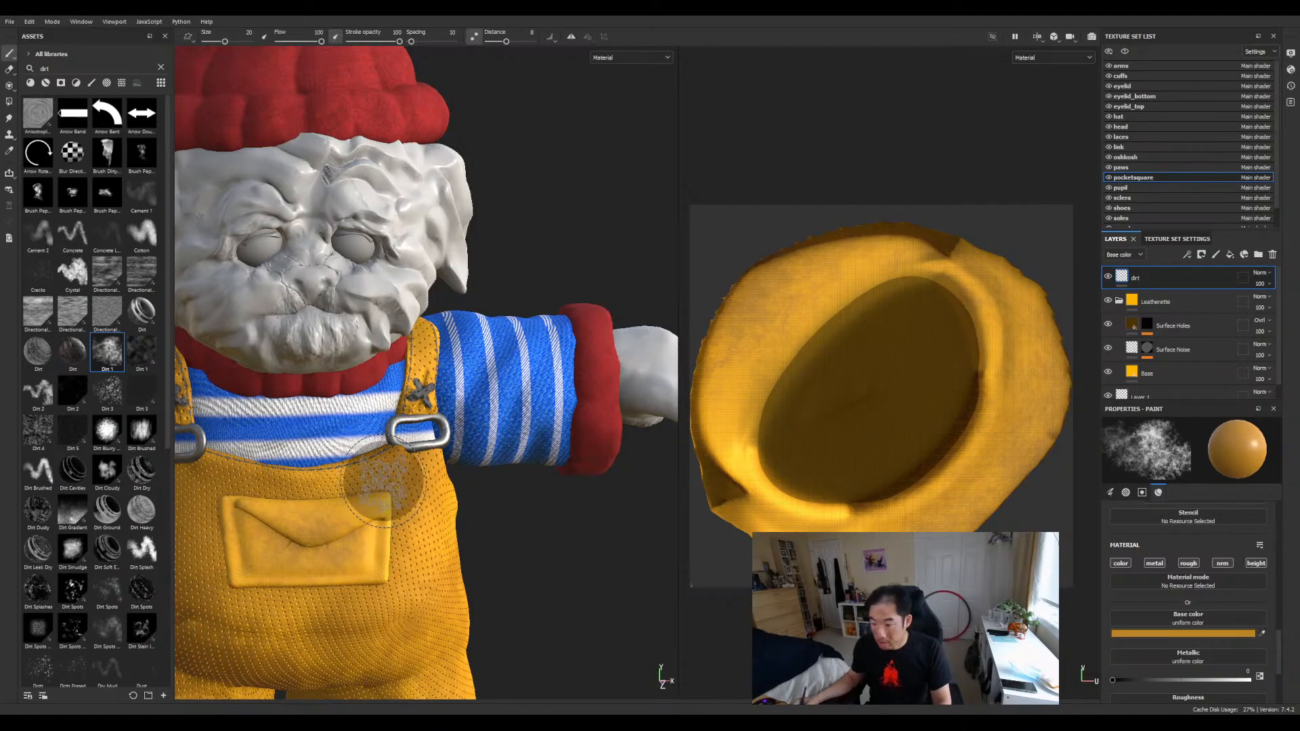
Set the dirt brush's metallic value to 0 and its roughness to about 0.98.
left_click_drag(1280, 637, 1276, 661)
left_click_drag(1149, 604, 1153, 602)
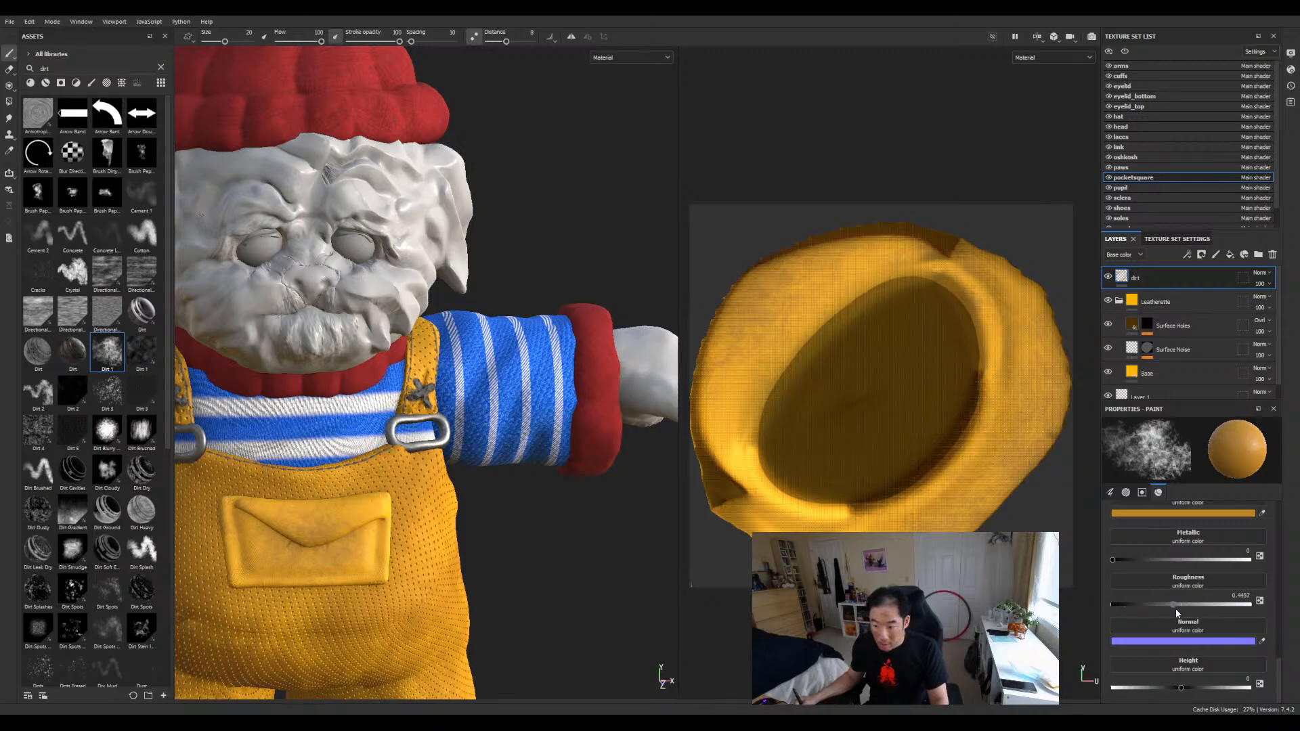
left_click_drag(1116, 560, 1108, 562)
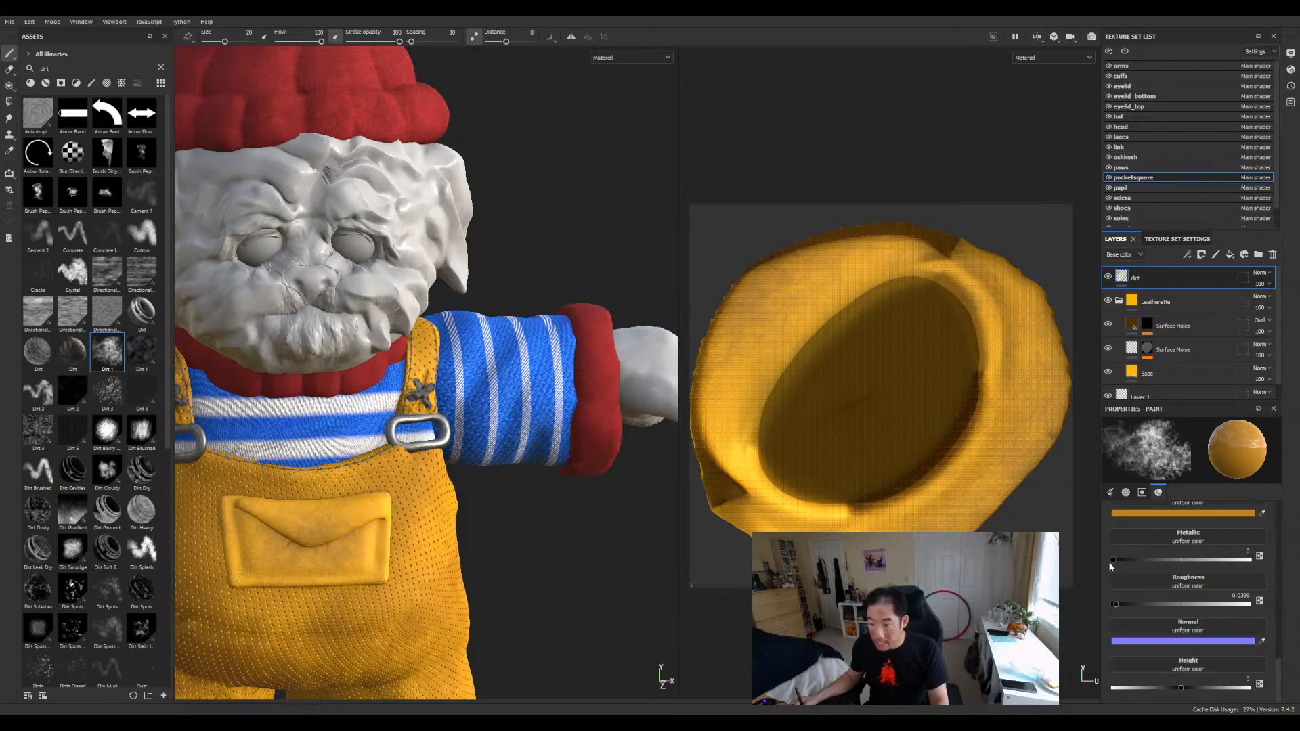
mouse_move(1281, 666)
left_mouse_down()
mouse_move(1290, 600)
mouse_move(1273, 667)
mouse_move(1214, 623)
mouse_move(1249, 628)
left_mouse_up()
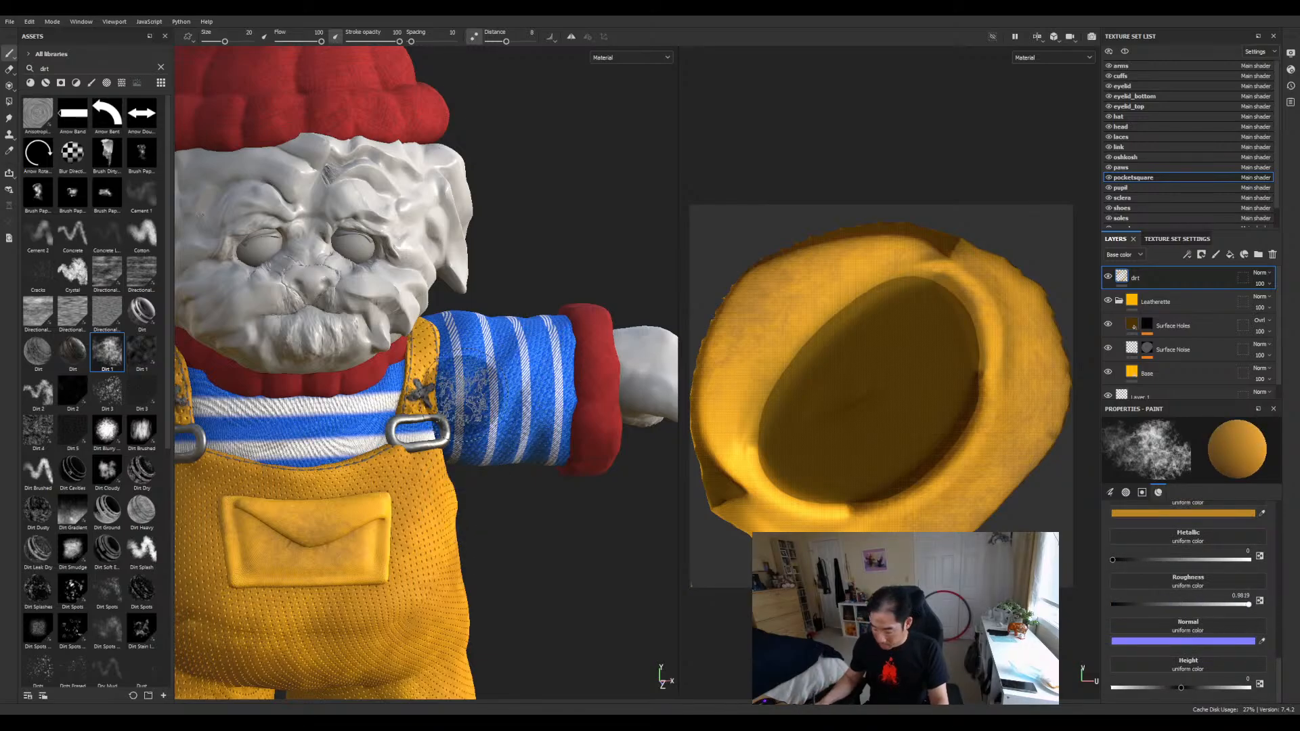
Examine the dirt on the chest pocket up close from slightly different angles.
scroll(311, 473, "up", 5)
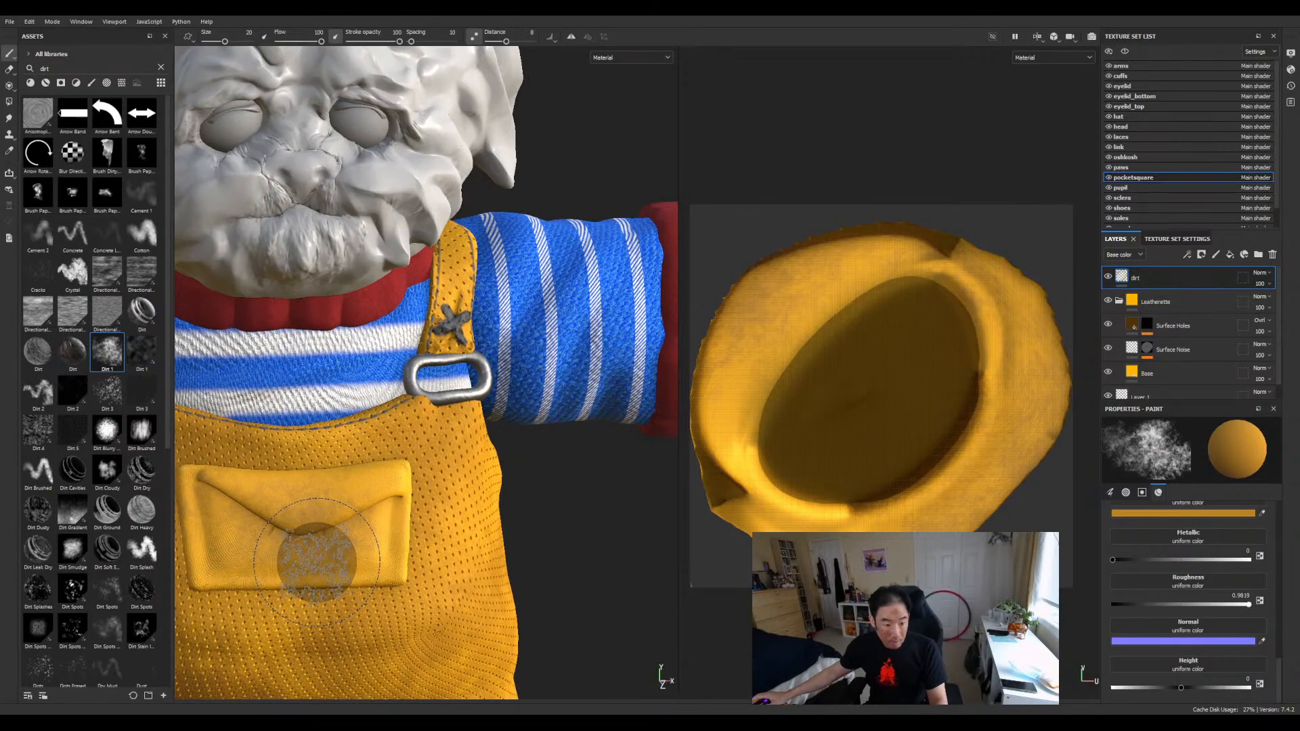
mouse_move(375, 501)
left_mouse_down("alt")
mouse_move(410, 557)
mouse_move(455, 584)
mouse_move(253, 560)
mouse_move(309, 557)
left_mouse_up("alt")
scroll(309, 557, "down", 5)
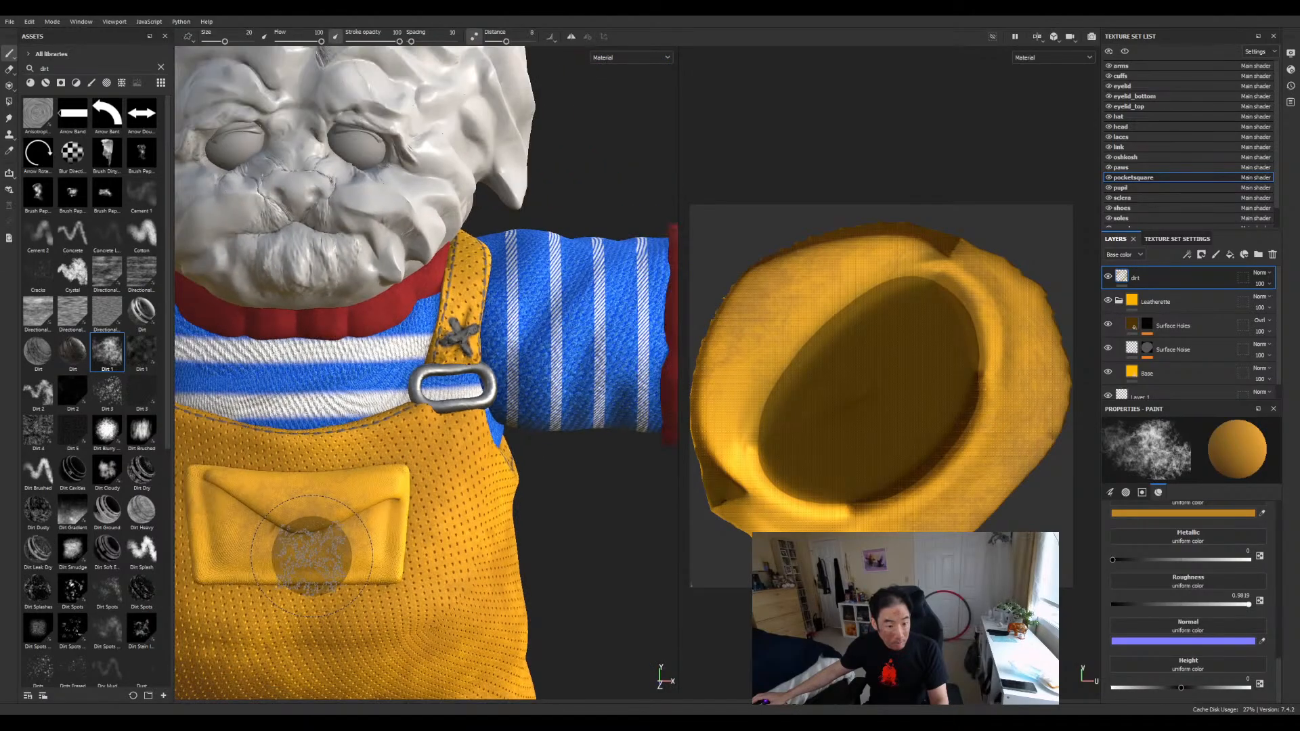
middle_click_drag(311, 548, 480, 460, "alt")
scroll(479, 460, "up", 2)
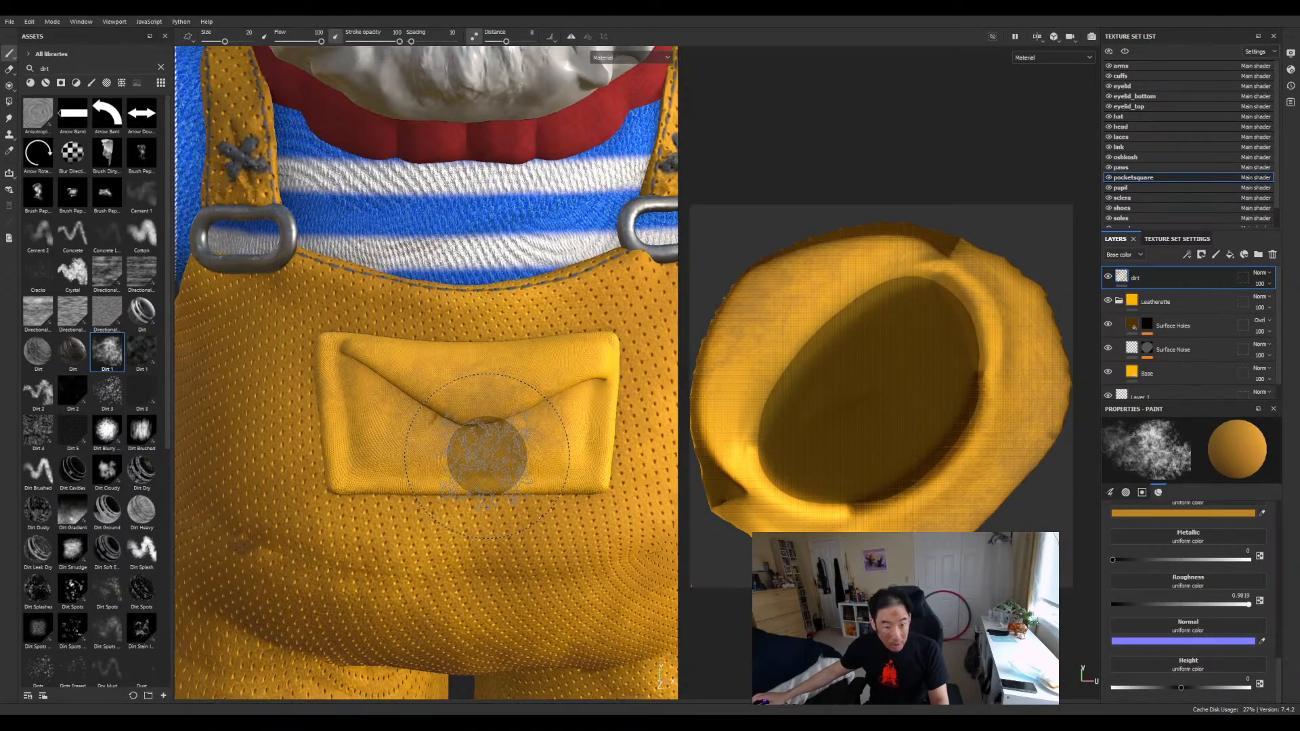
scroll(487, 455, "down", 3)
scroll(487, 455, "up", 5)
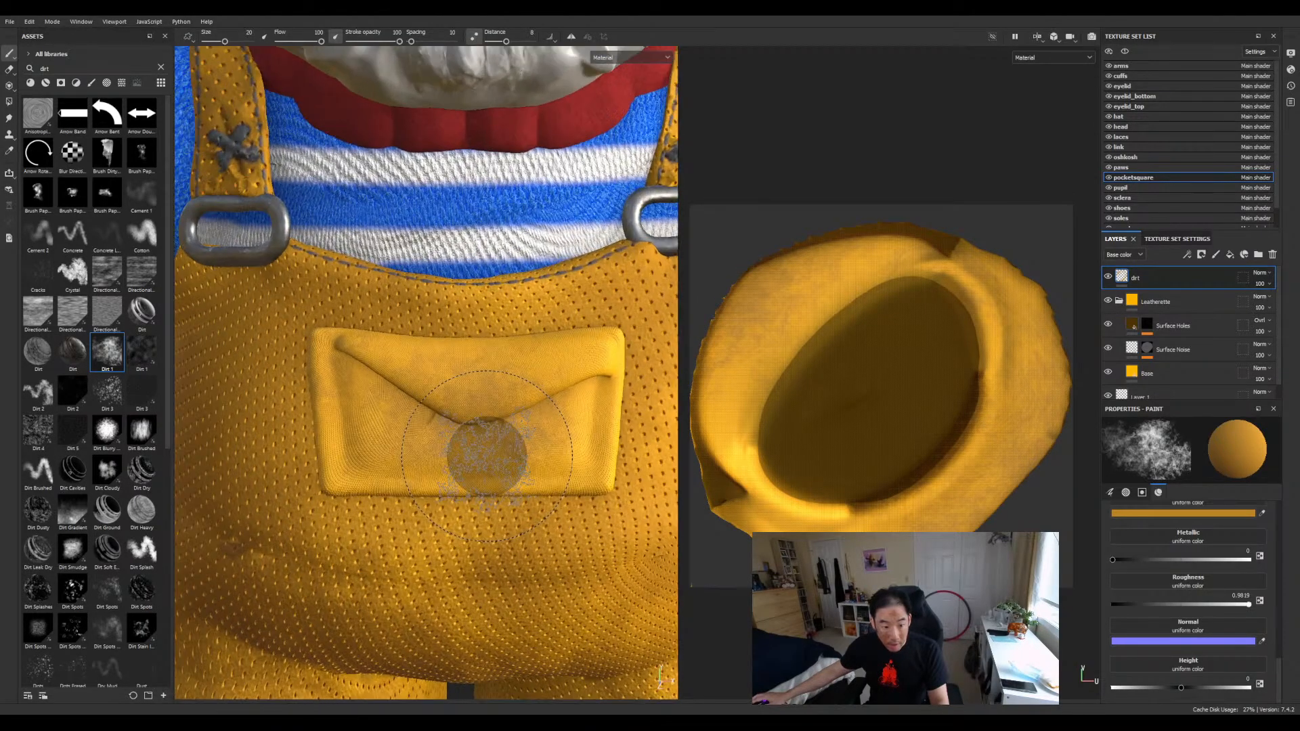
Set the base colour blending mode of the pocket's dirt layer to Darken.
scroll(487, 455, "down", 2)
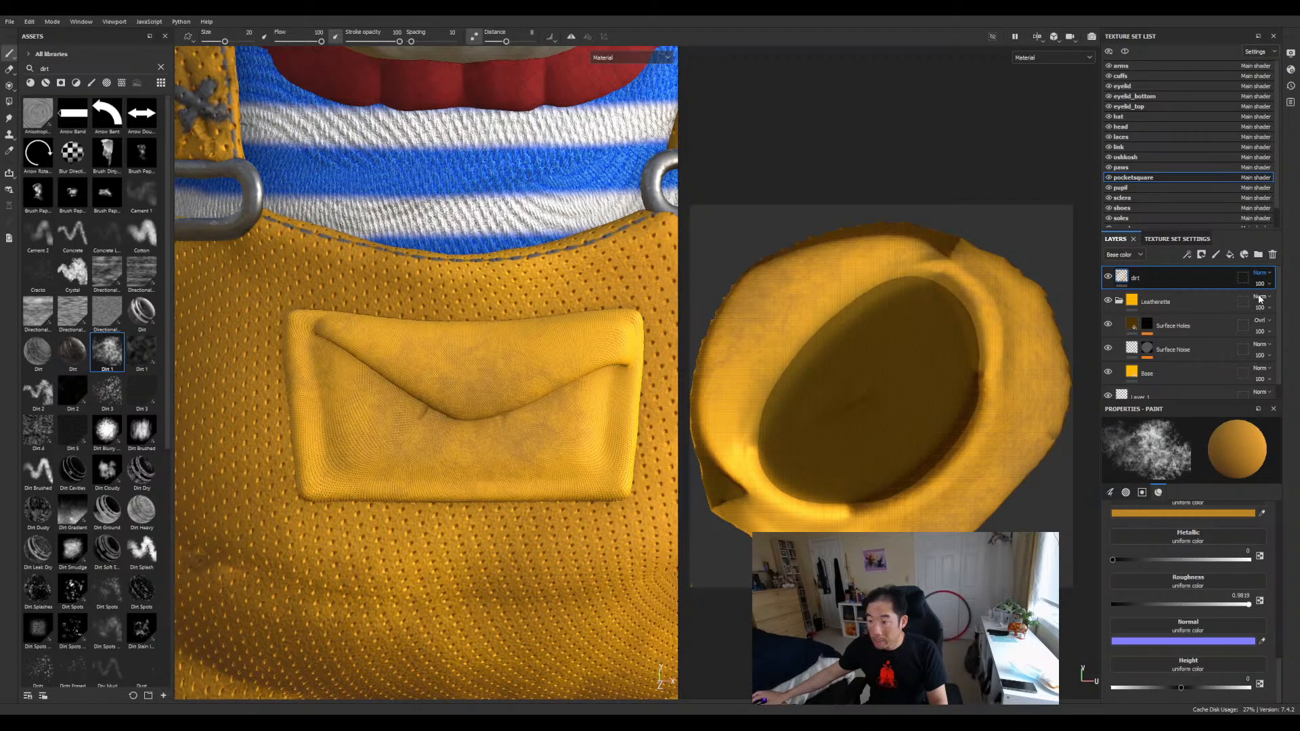
left_click(1258, 325)
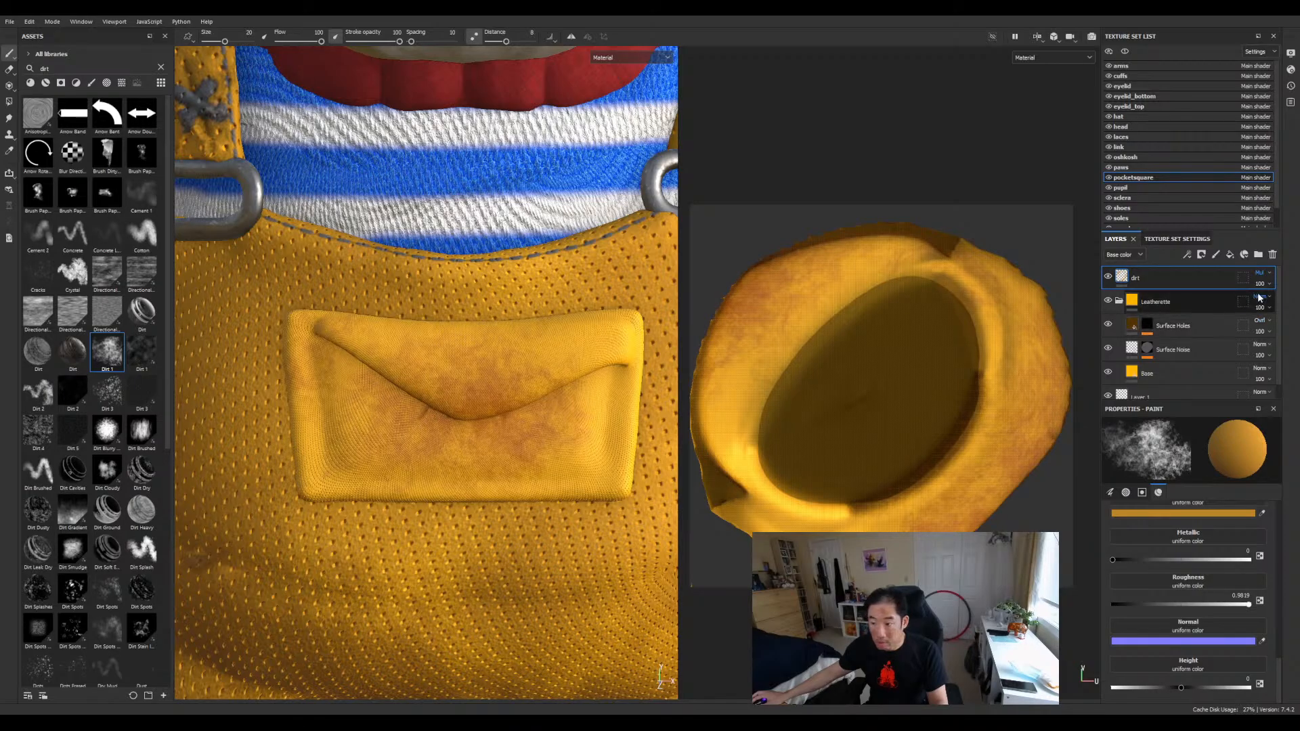
left_click(1257, 353)
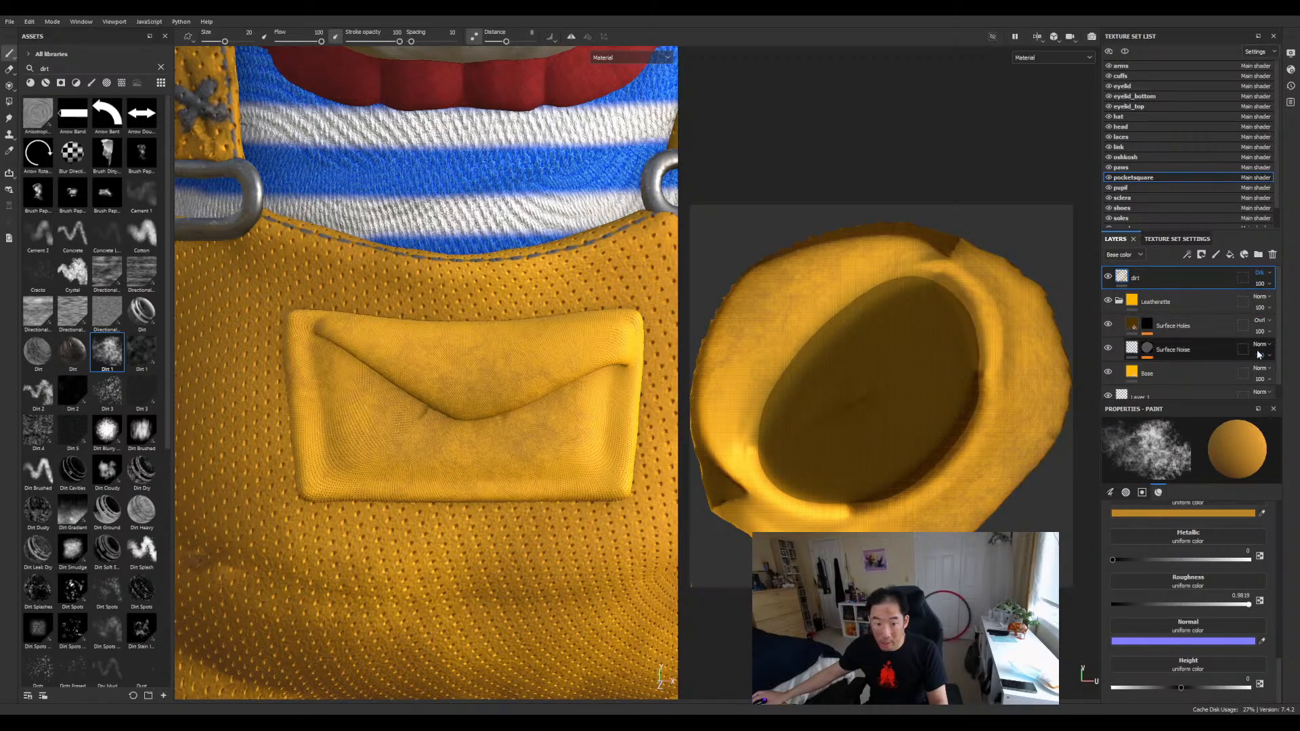
scroll(420, 305, "down", 5)
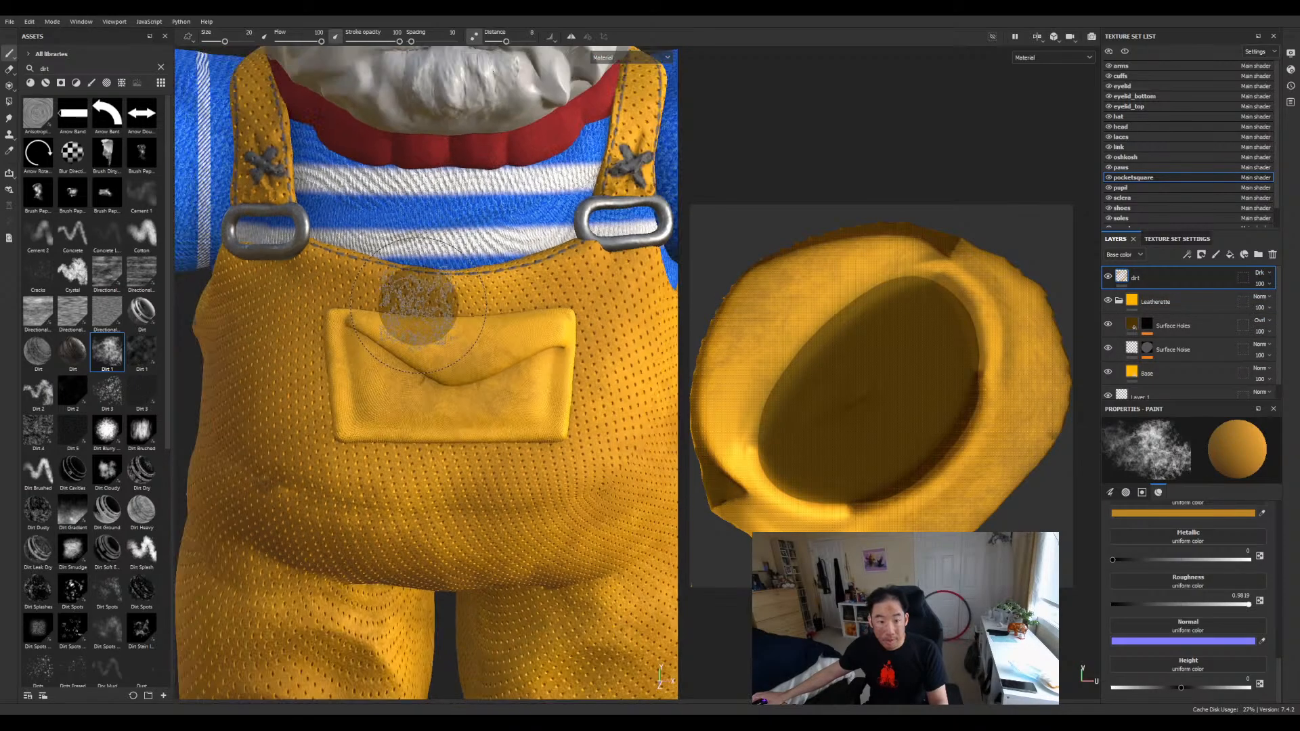
scroll(420, 308, "up", 3)
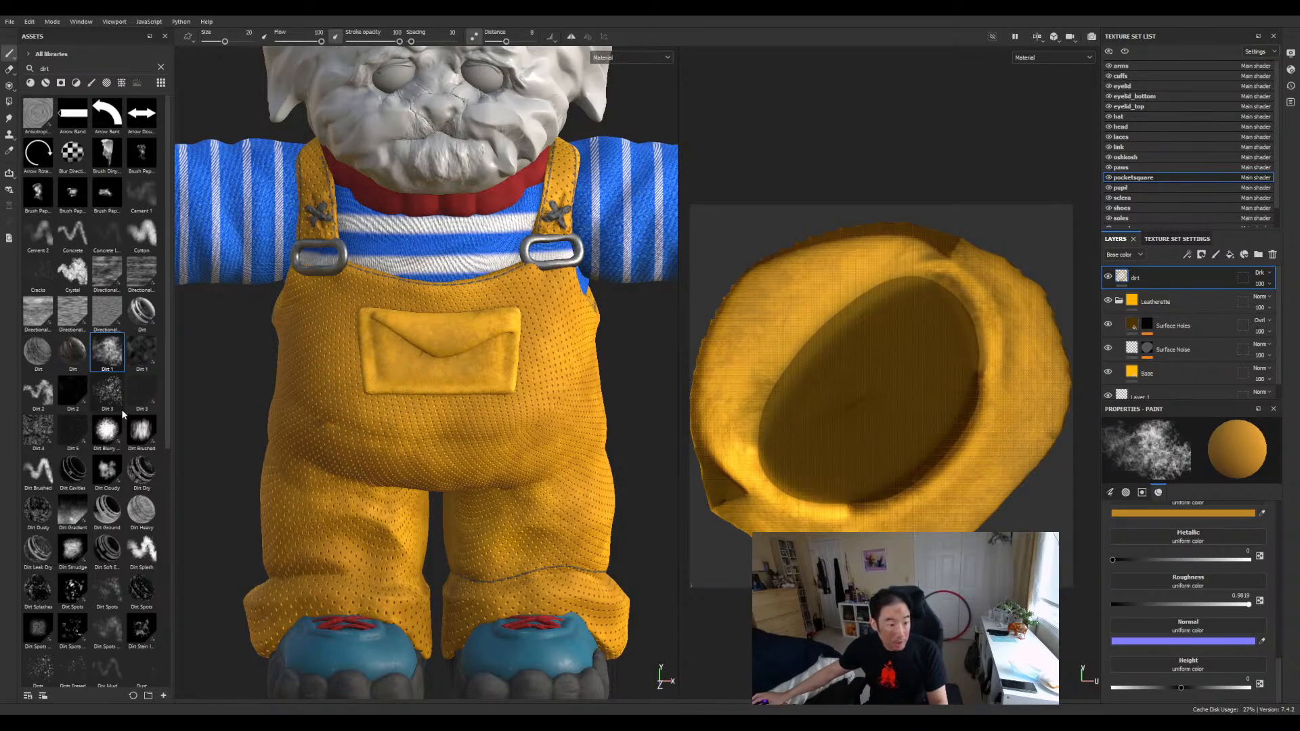
Select the Dirt Brushed brush and view the whole character from the front and at a slight angle.
left_click(132, 433)
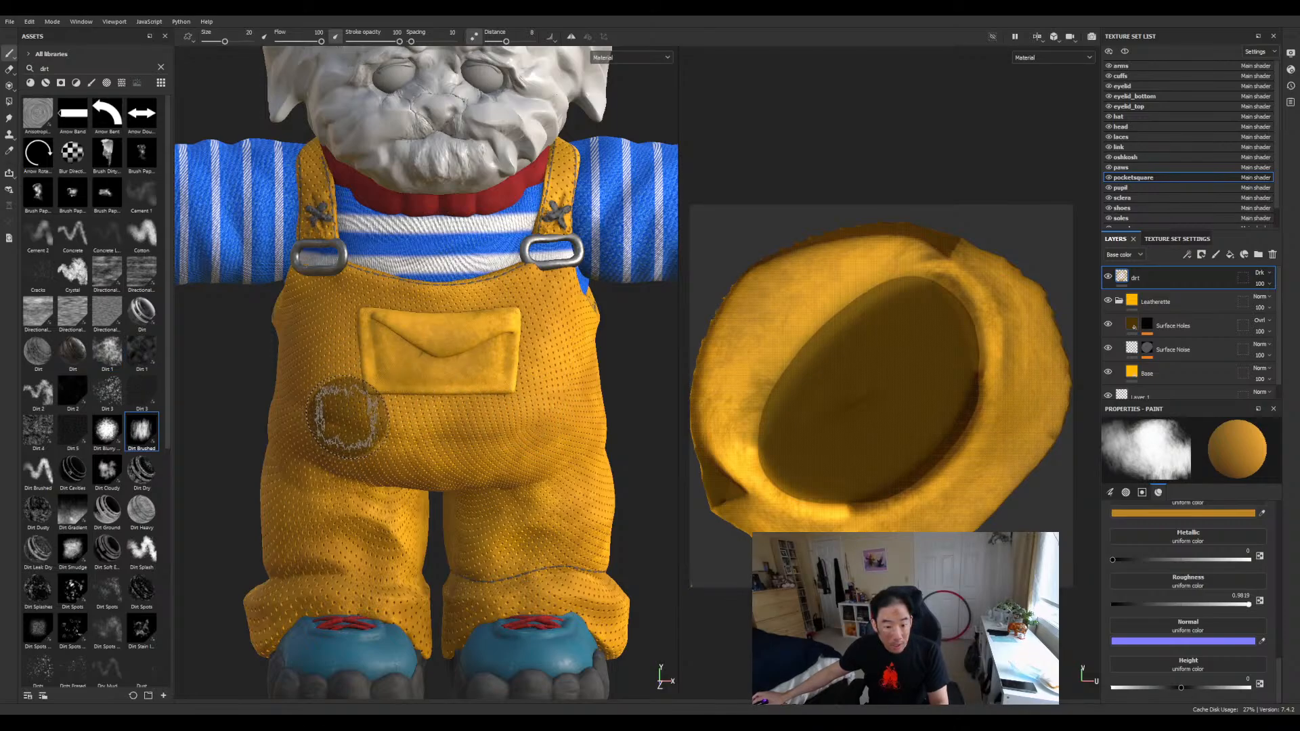
scroll(443, 369, "down", 3)
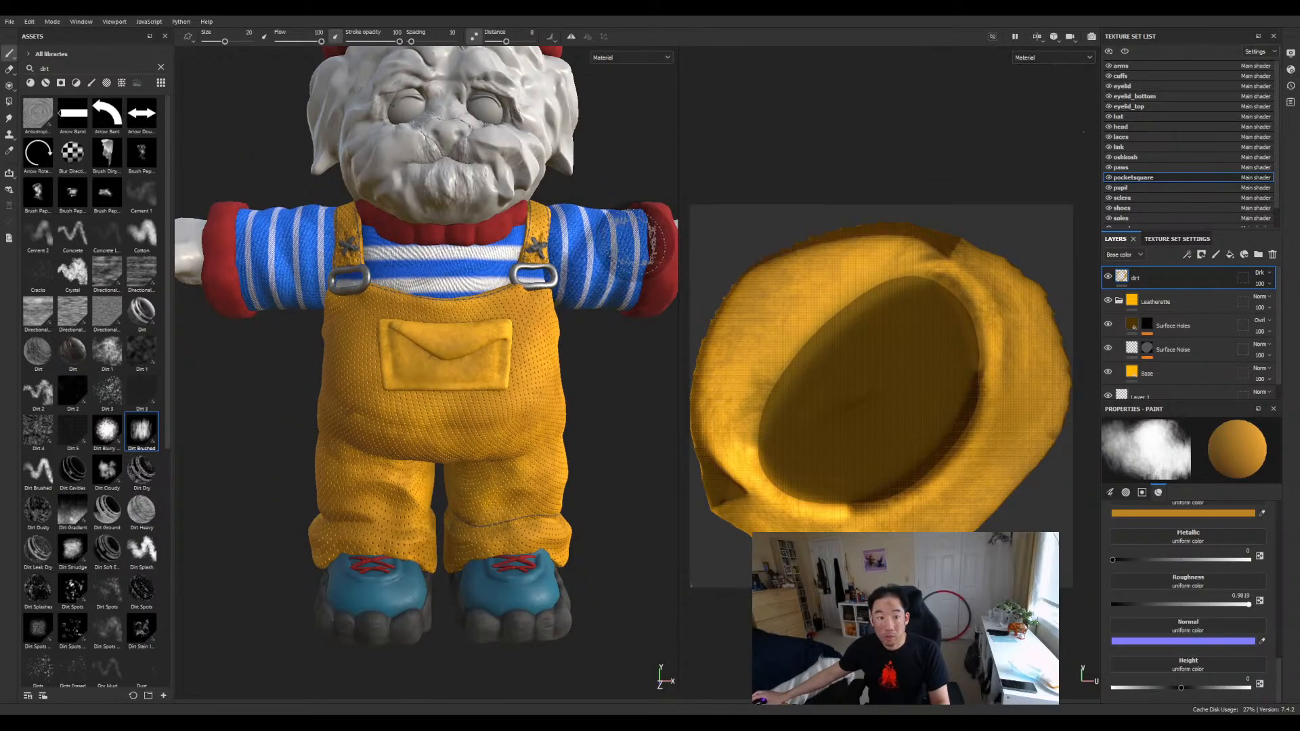
scroll(559, 312, "down", 2)
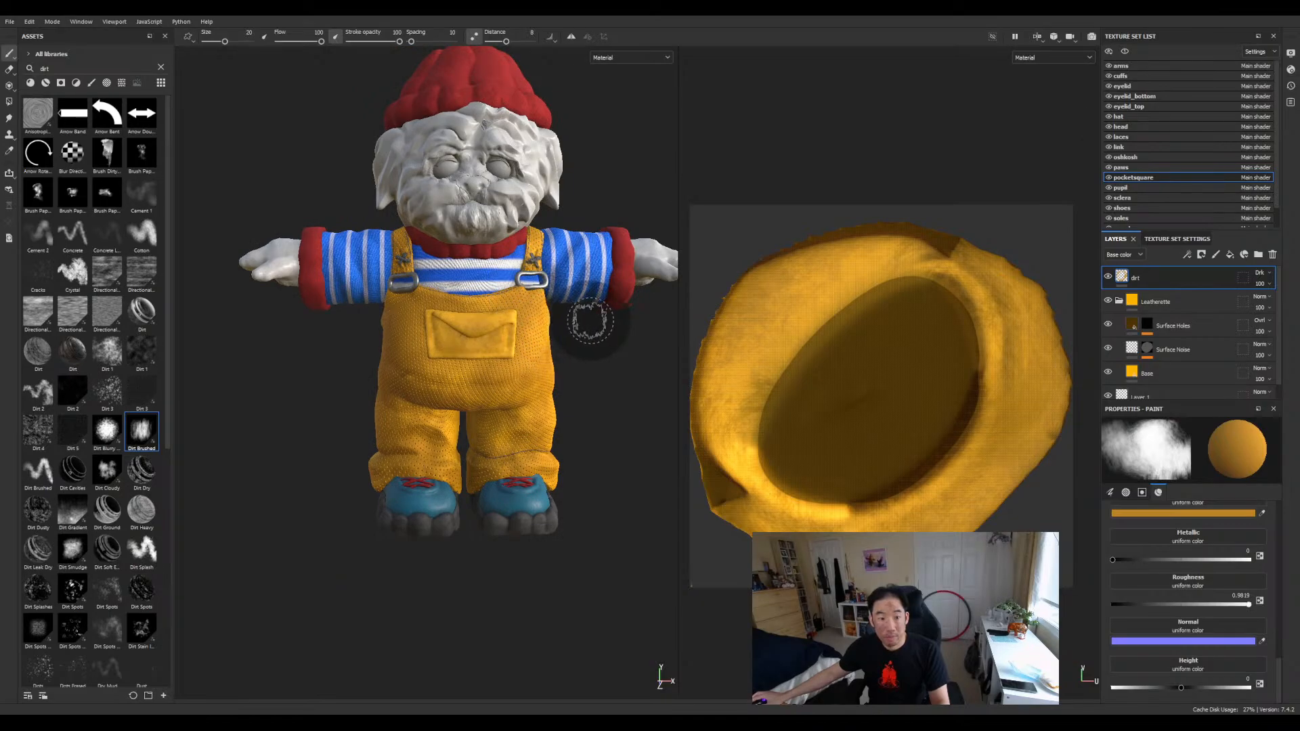
mouse_move(596, 319)
left_mouse_down("alt")
mouse_move(601, 339)
mouse_move(664, 325)
mouse_move(369, 328)
mouse_move(634, 354)
left_mouse_up("alt")
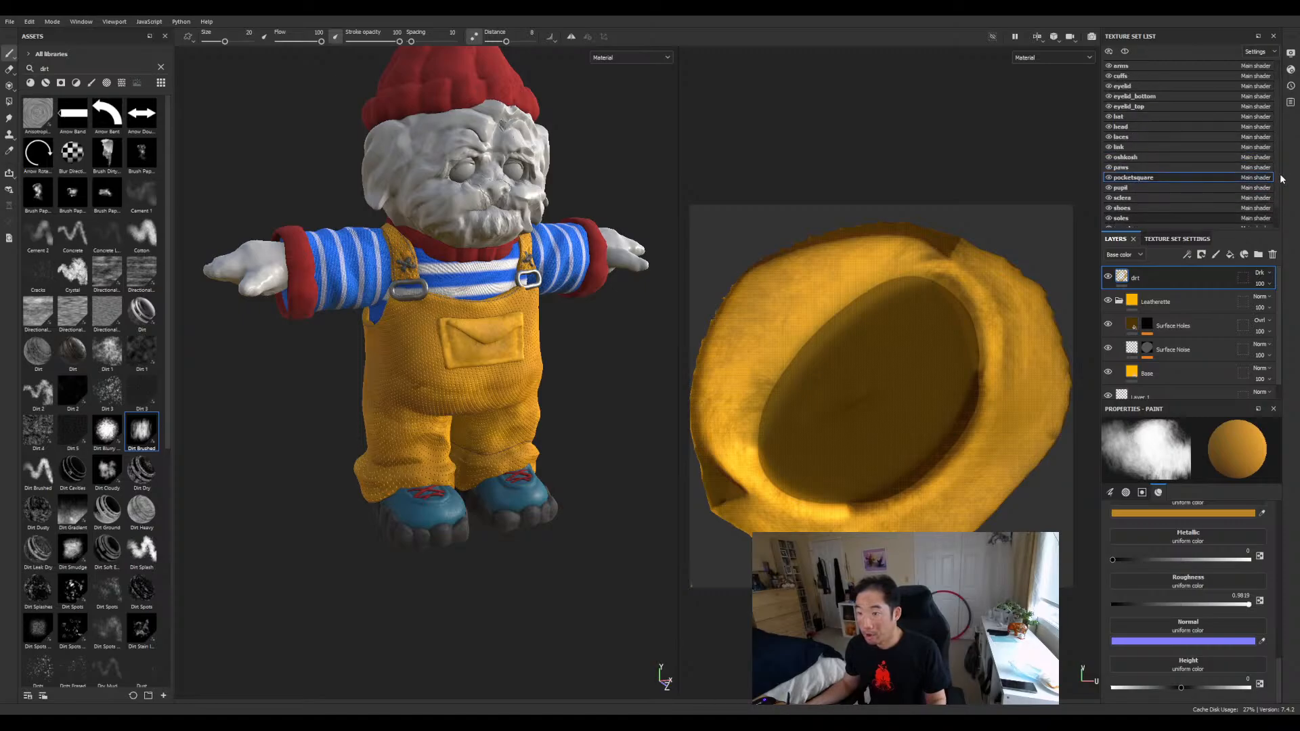
Open the arms texture set and hide its white stripe fill layer to inspect the blue fabric beneath.
left_click(1168, 65)
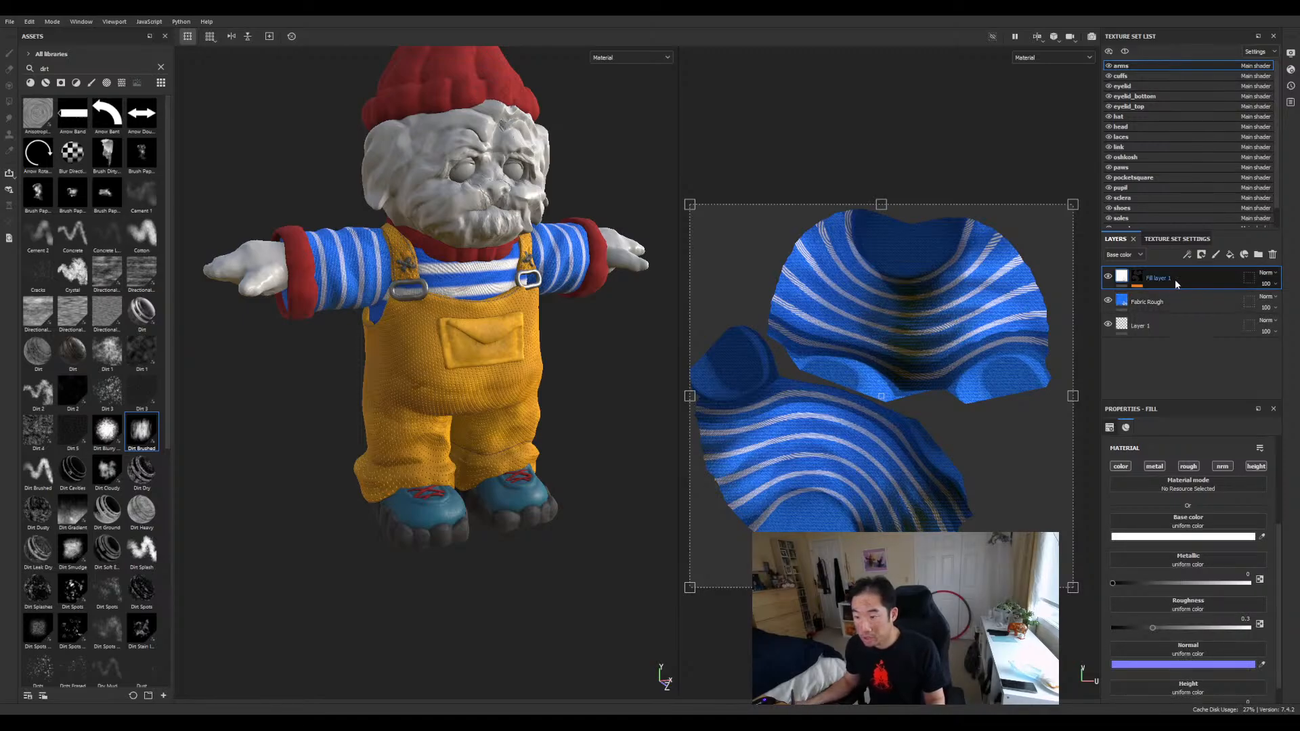
left_click(1109, 278)
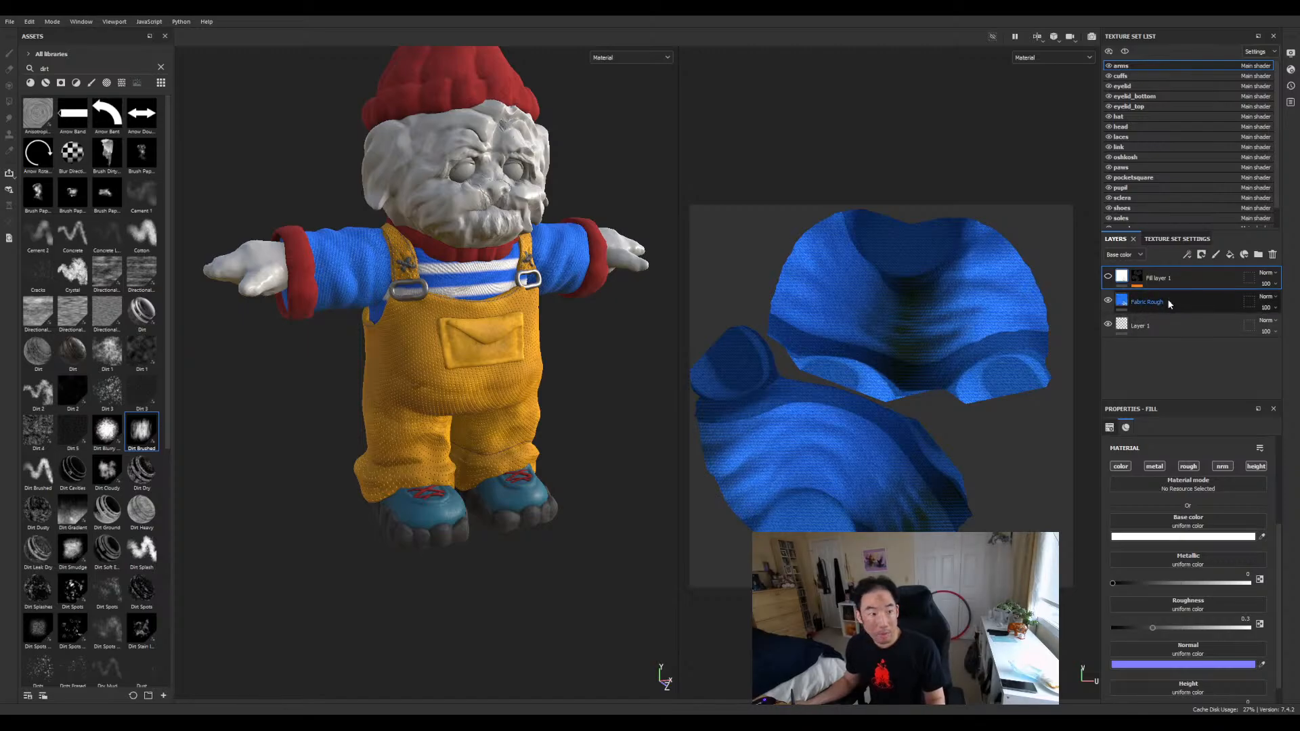
Try the Fabric Rough material on the arms' stripe fill layer and undo it.
left_click(161, 67)
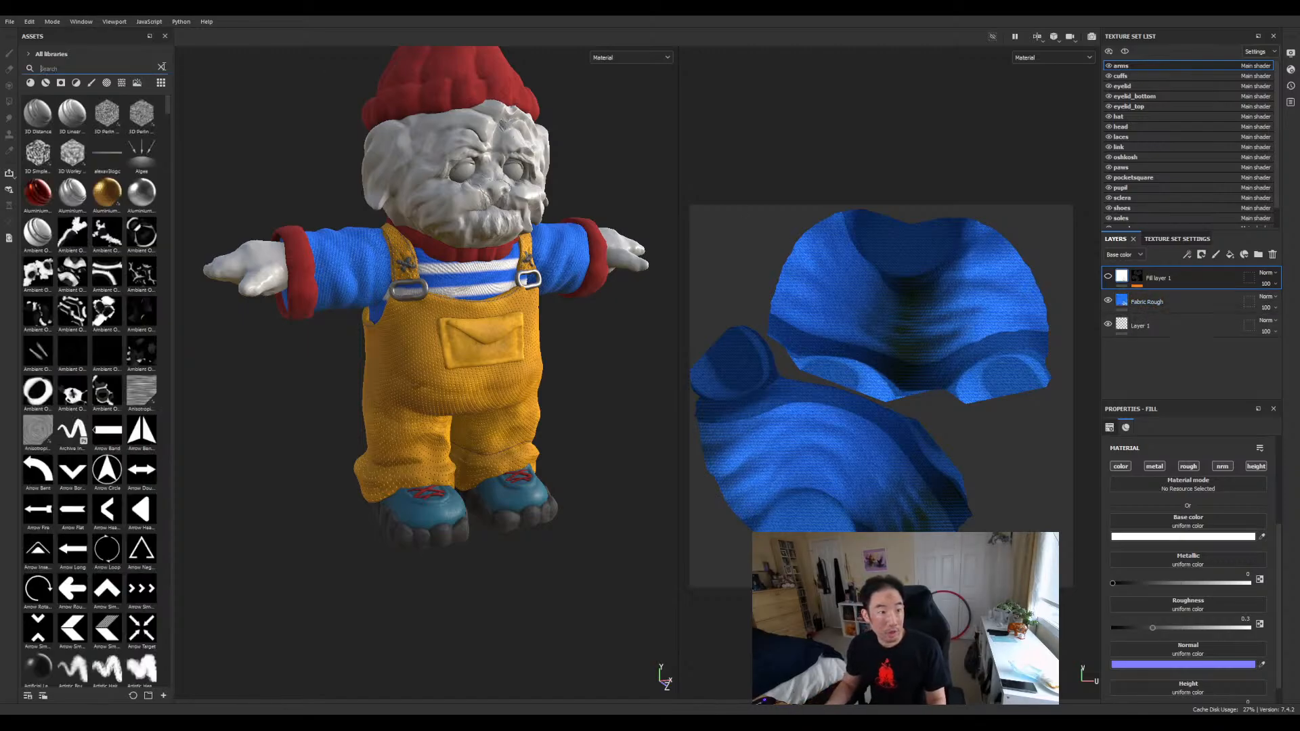
left_click(45, 82)
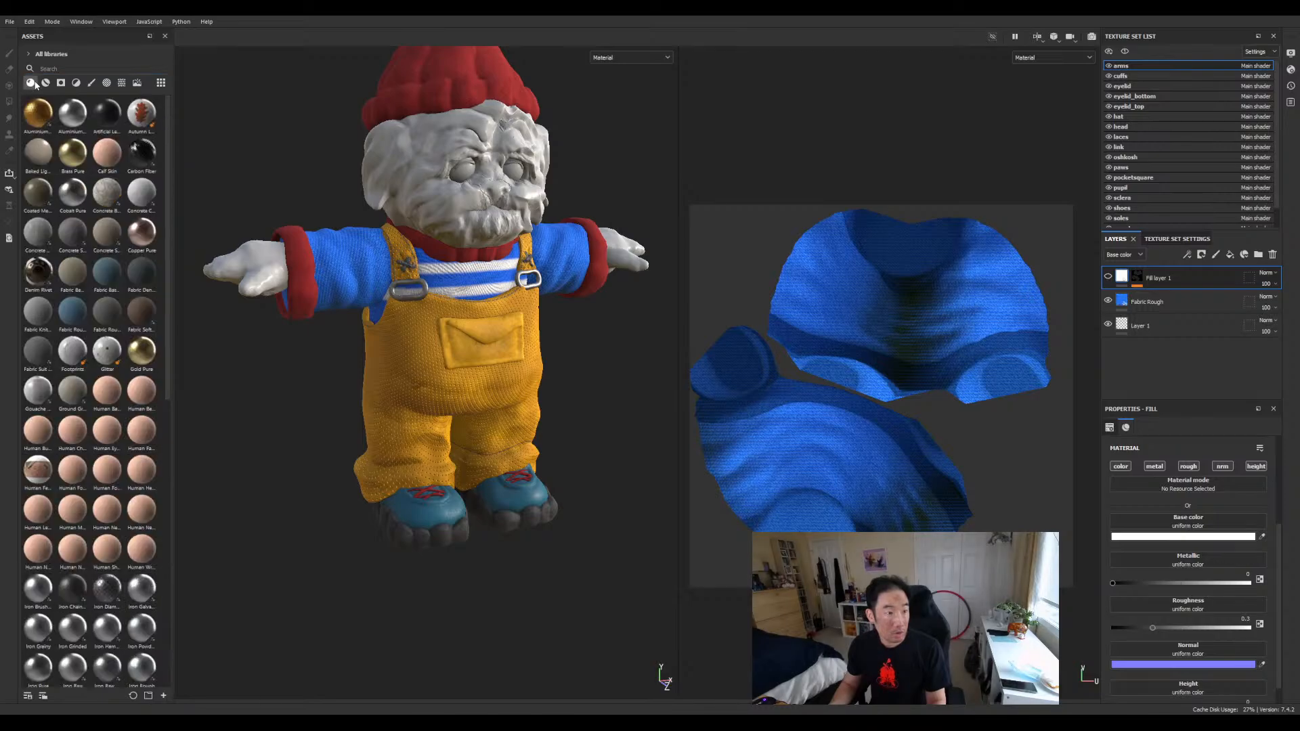
left_click(70, 316)
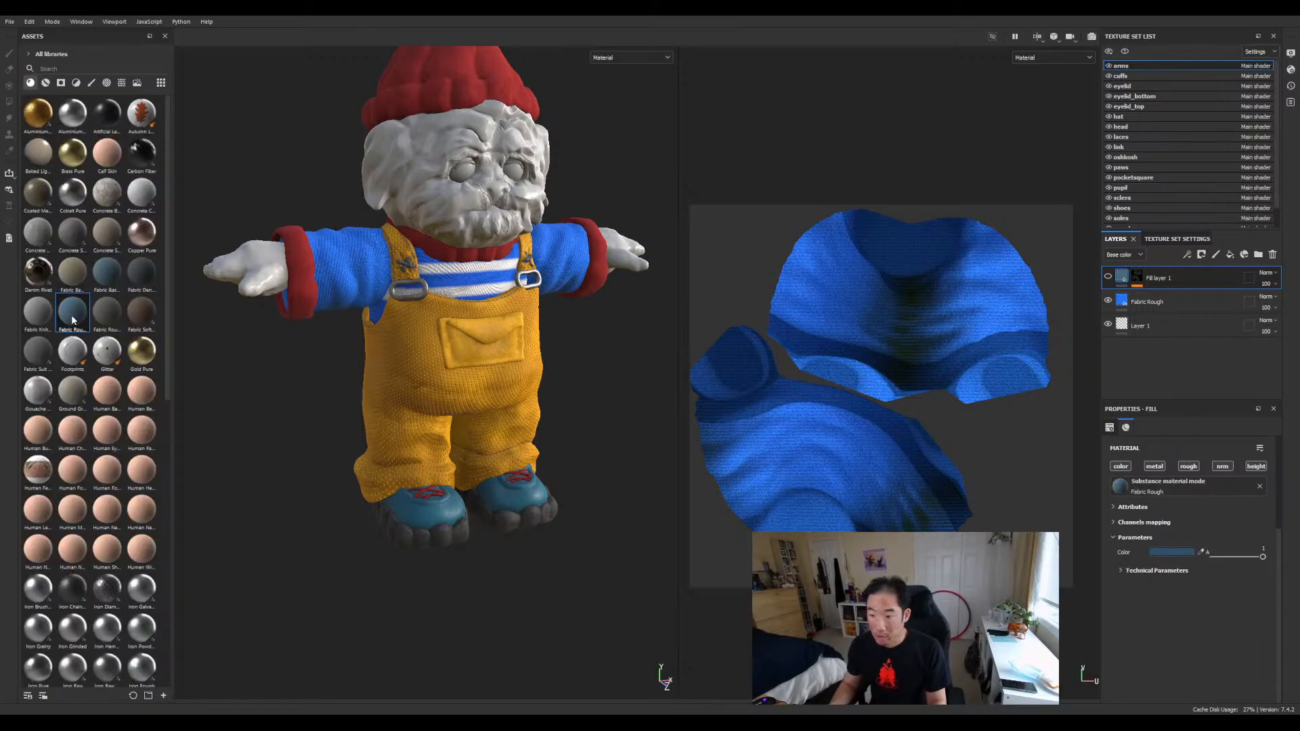
key("ctrl+z")
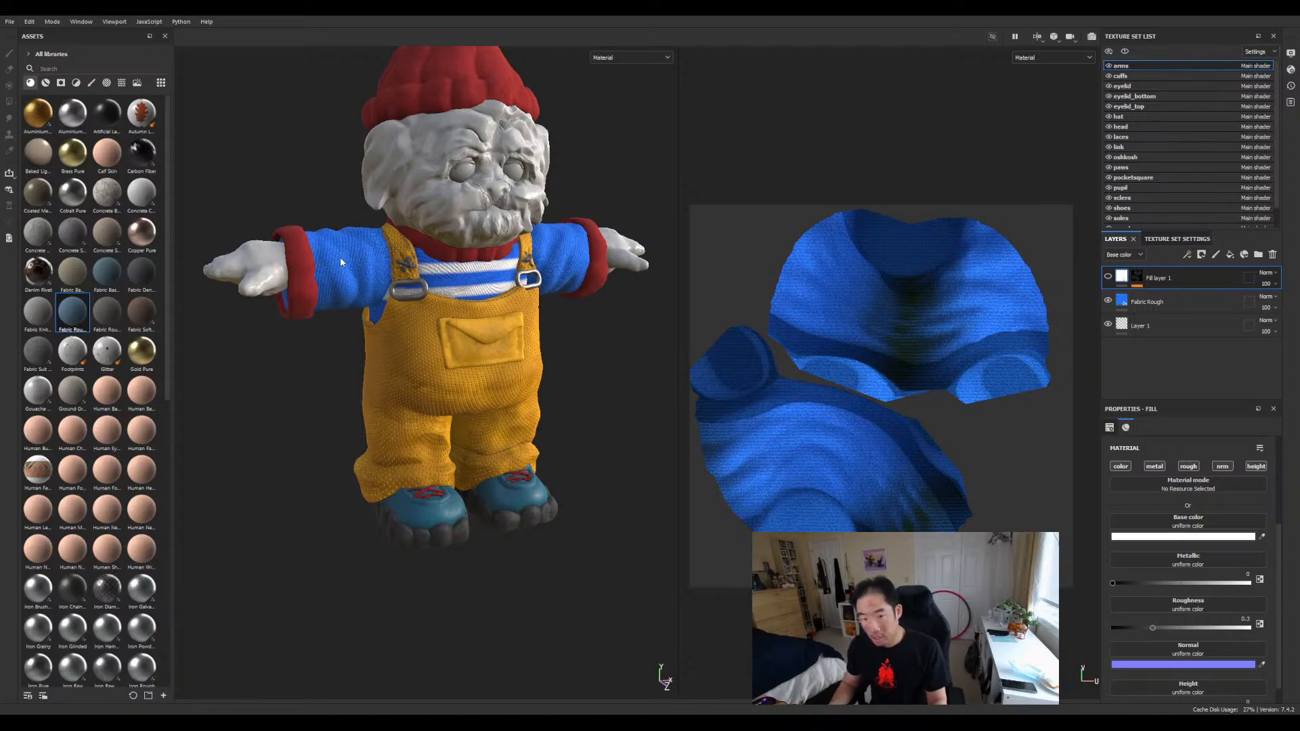
Show the arms' stripe layer again and inspect the Line Stripes fill inside its mask.
left_click(1108, 278)
left_click(1168, 279)
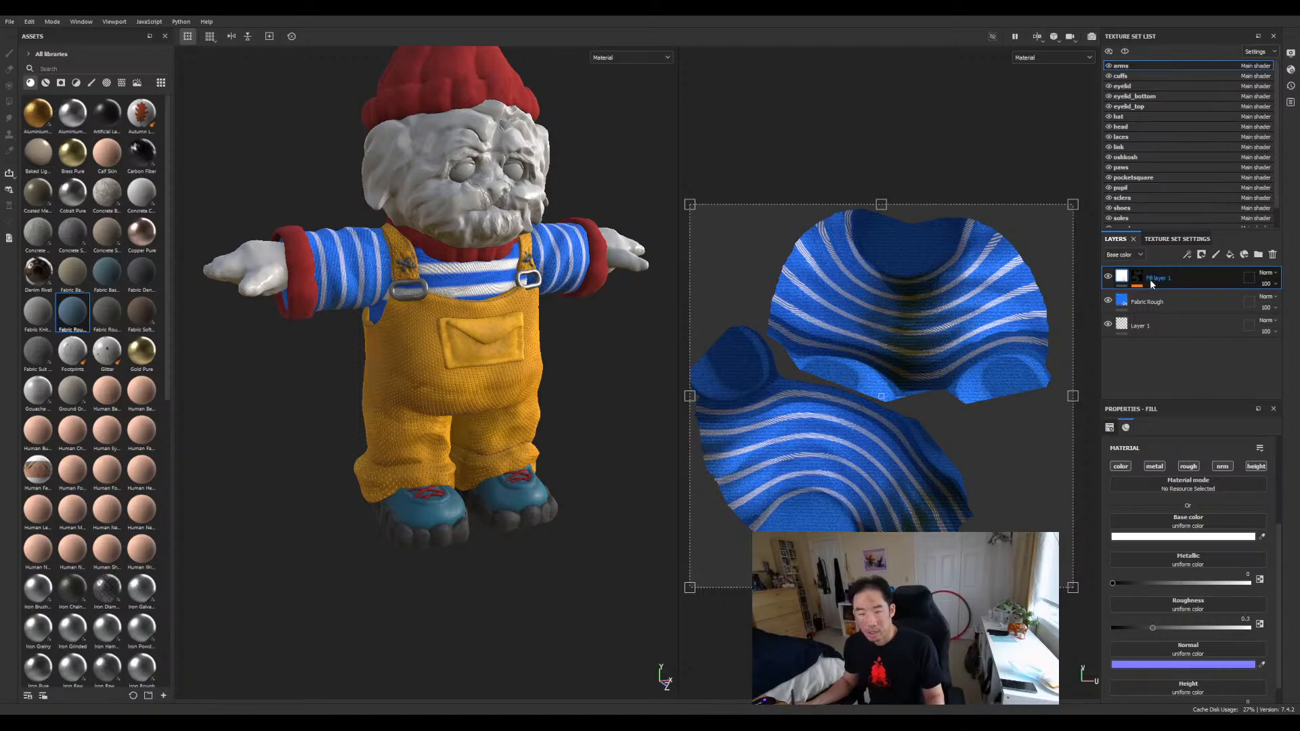
left_click(1138, 278)
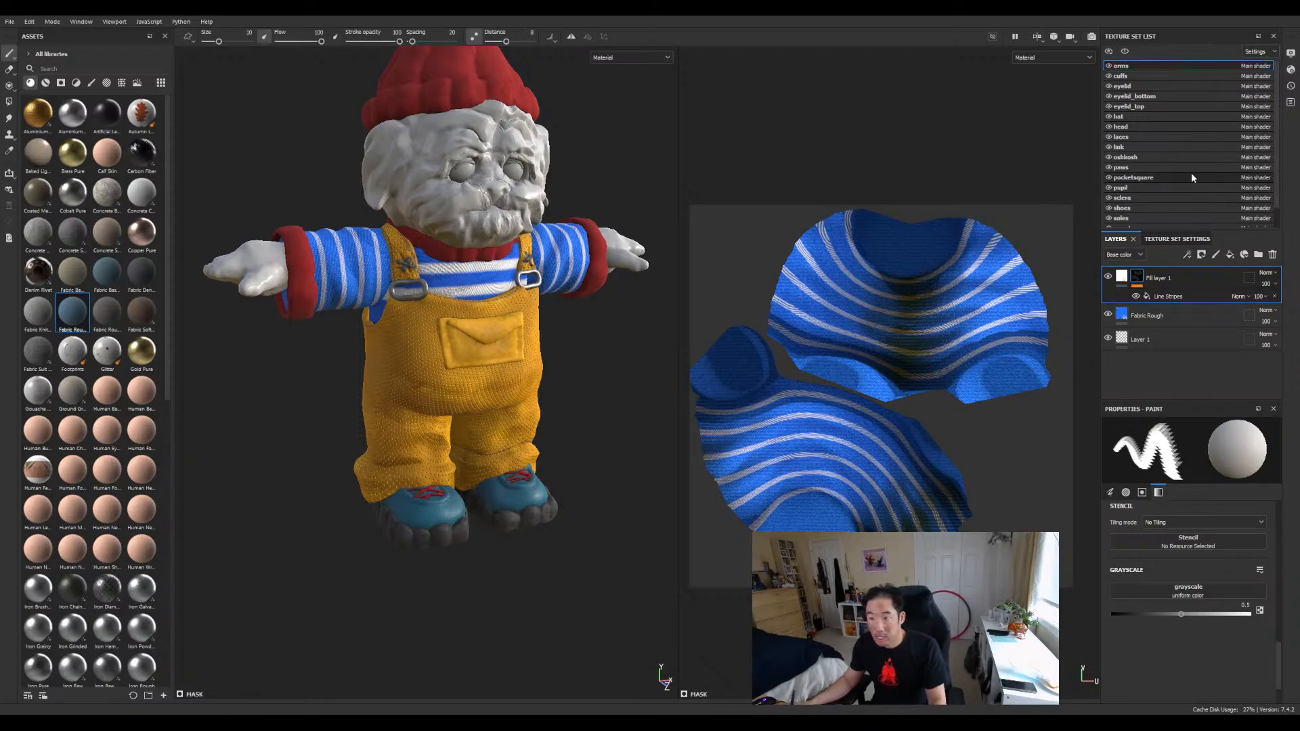
Open the sweater texture set and delete its white Fabric Rough copy 1 stripe layer.
left_click(1154, 158)
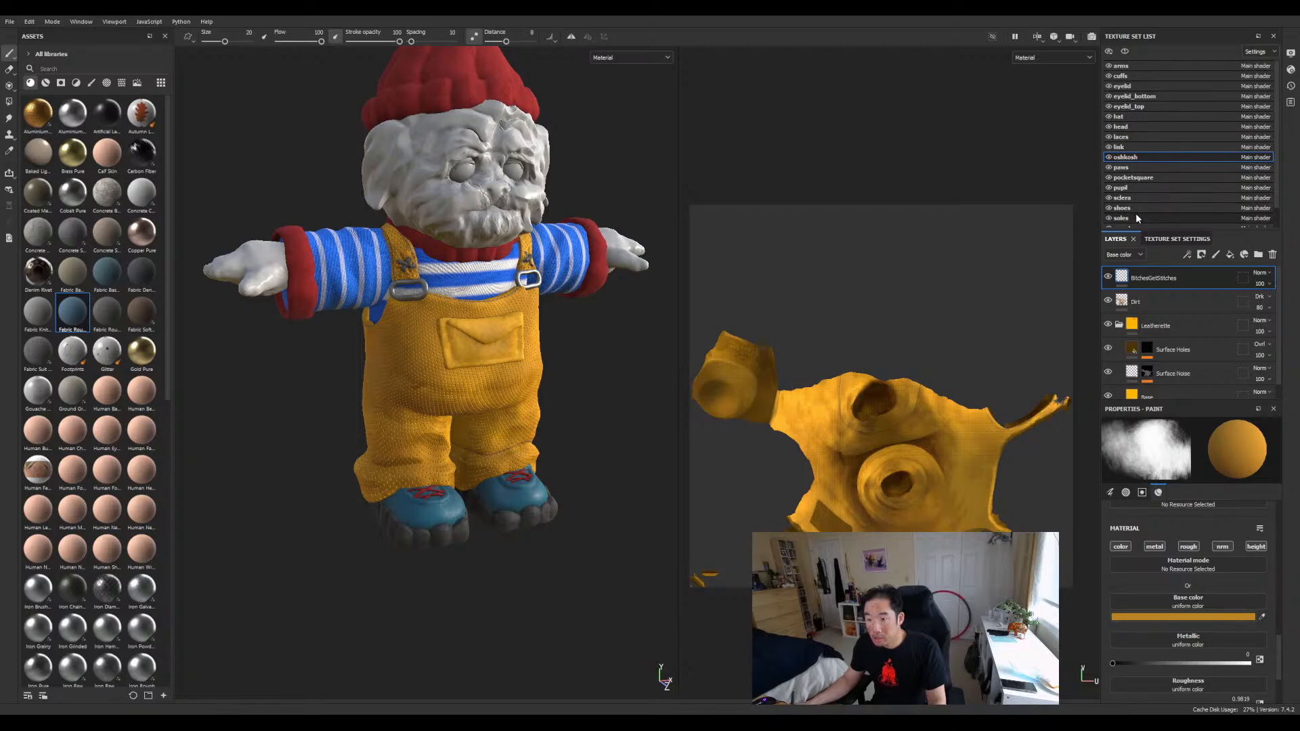
scroll(1277, 196, "down", 2)
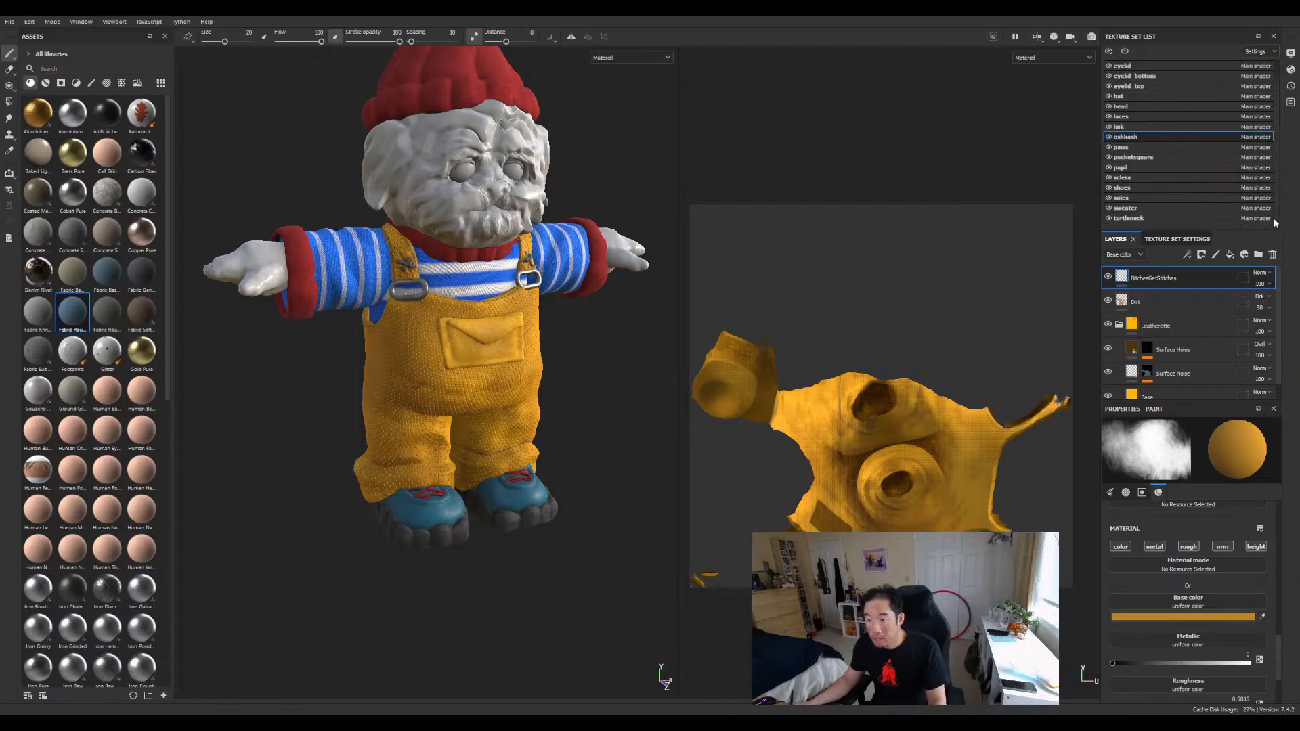
left_click(1185, 206)
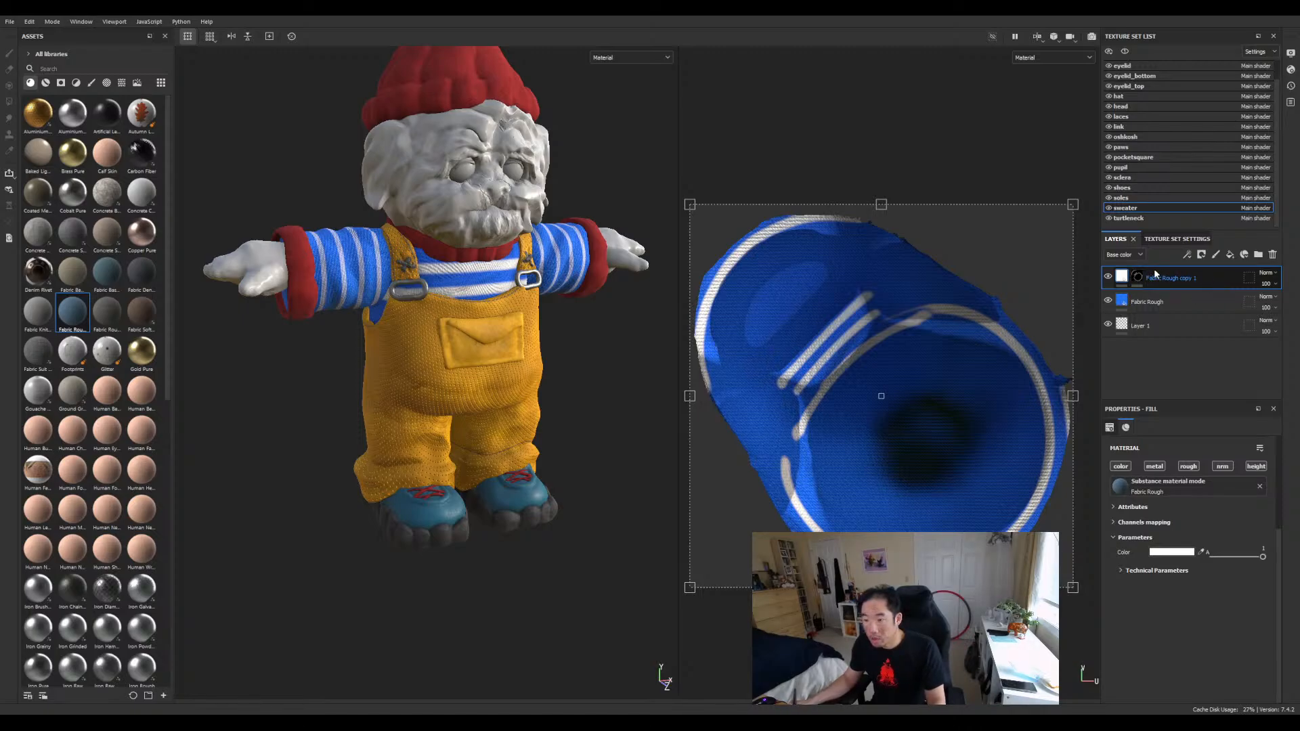
left_click(1272, 255)
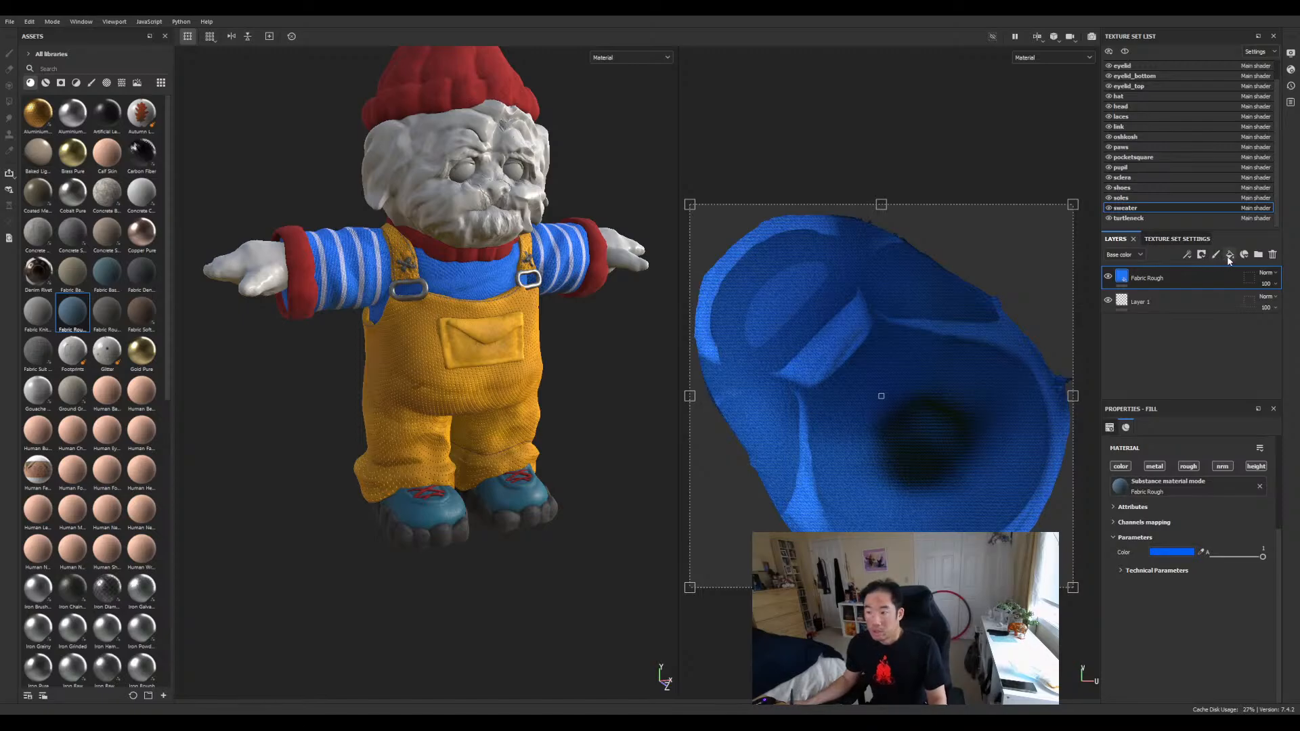
Add a fill layer above the sweater's Fabric Rough layer, with a black mask containing a fill effect.
left_click(1229, 256)
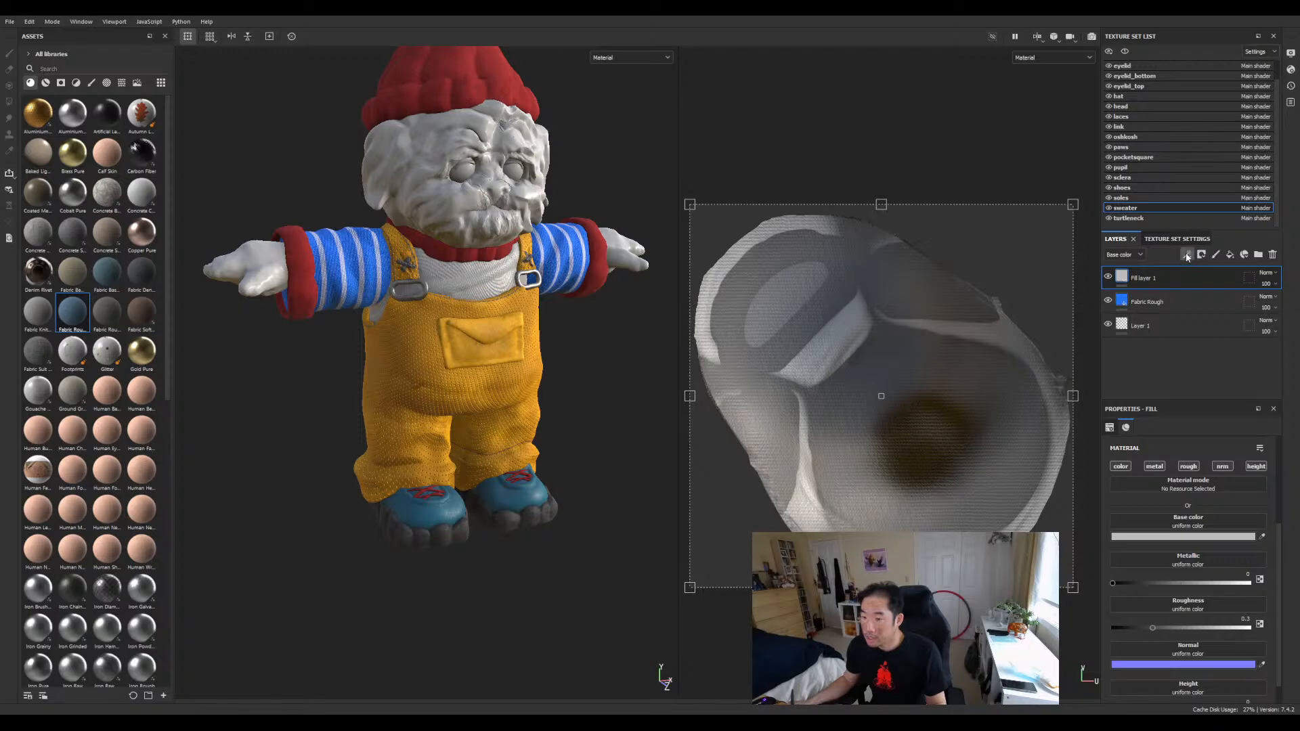
left_click(1197, 291)
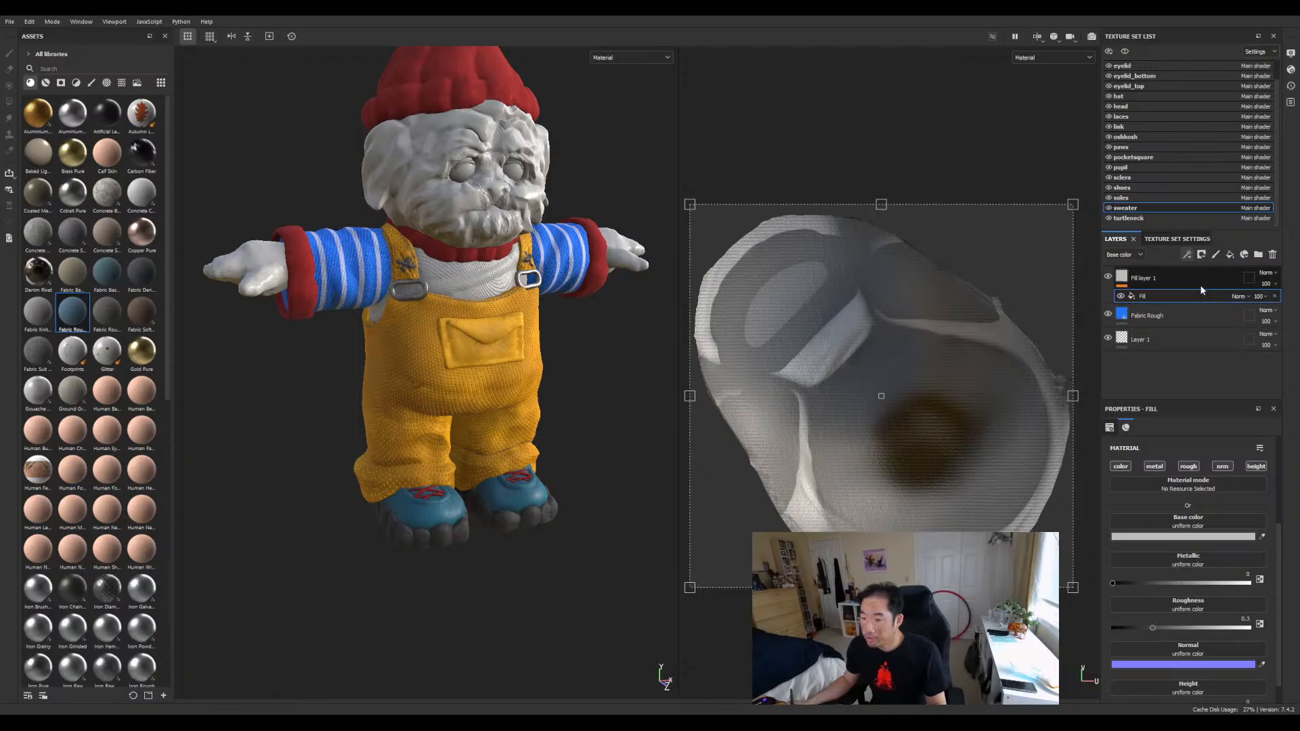
key("ctrl+z")
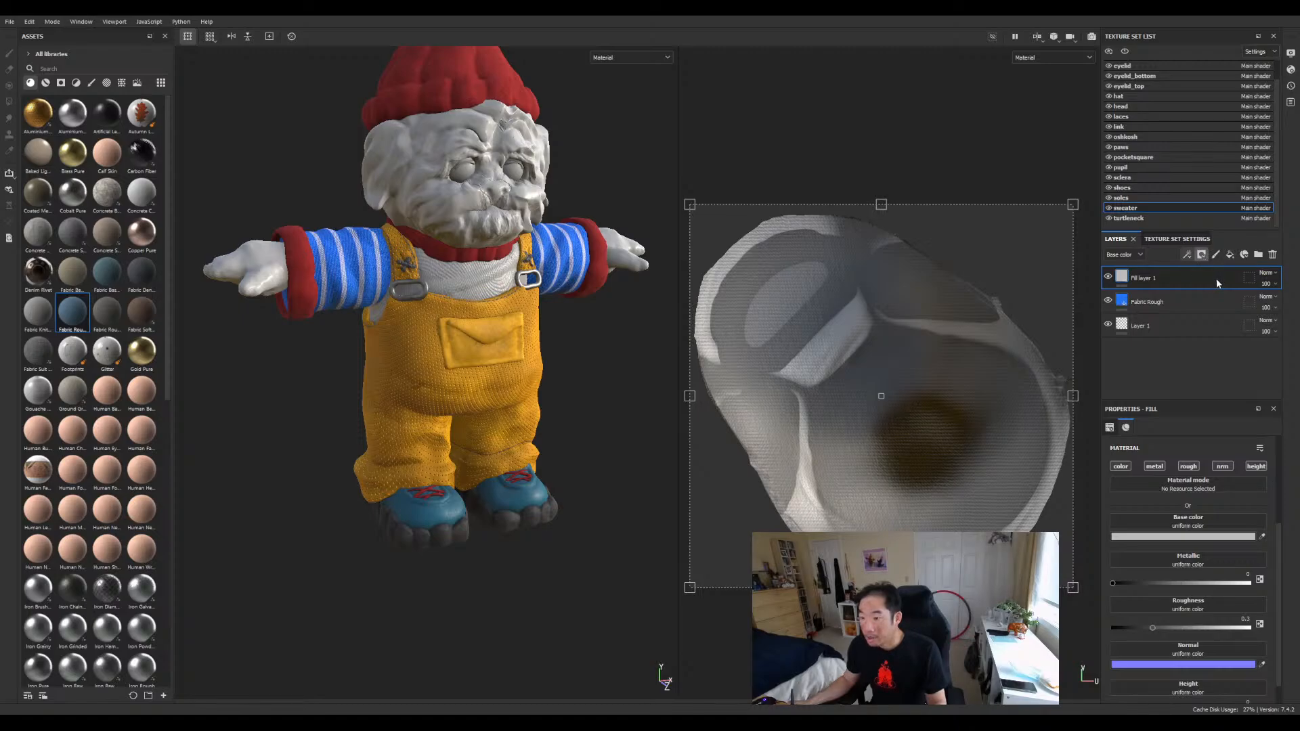
left_click(1217, 280)
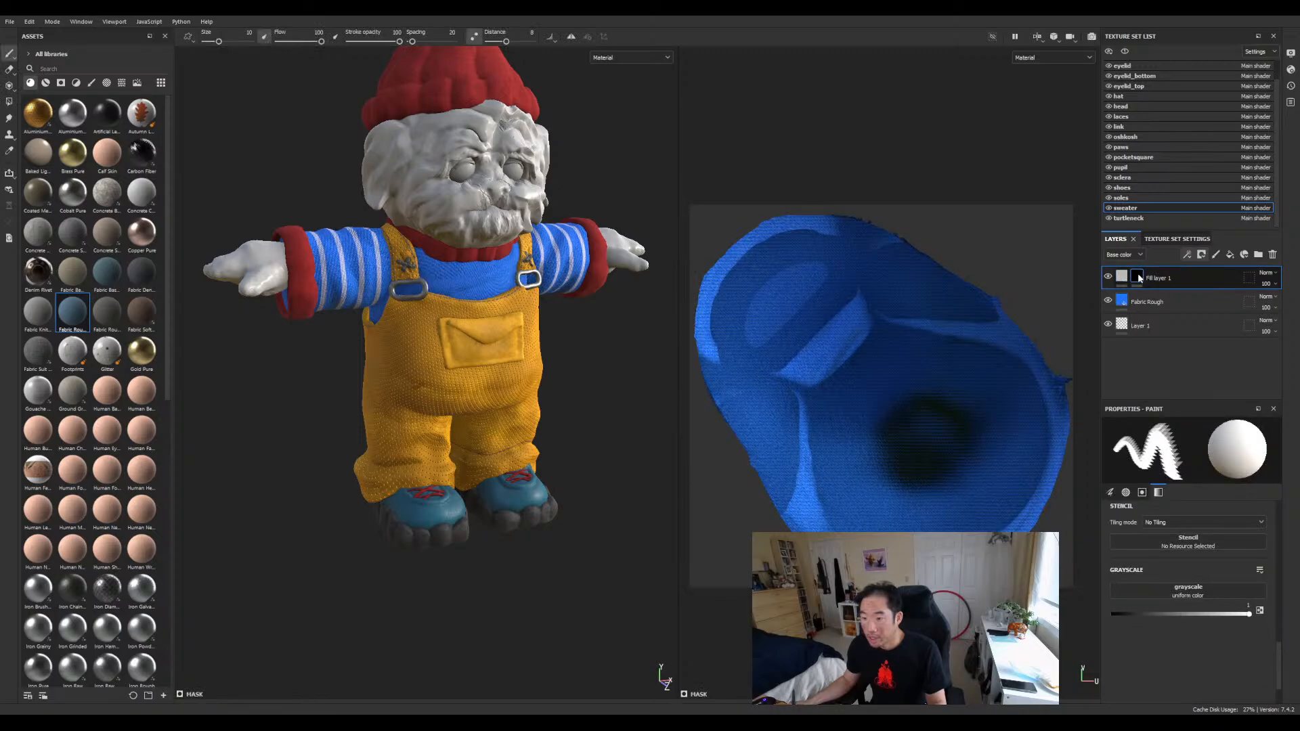
left_click(1204, 293)
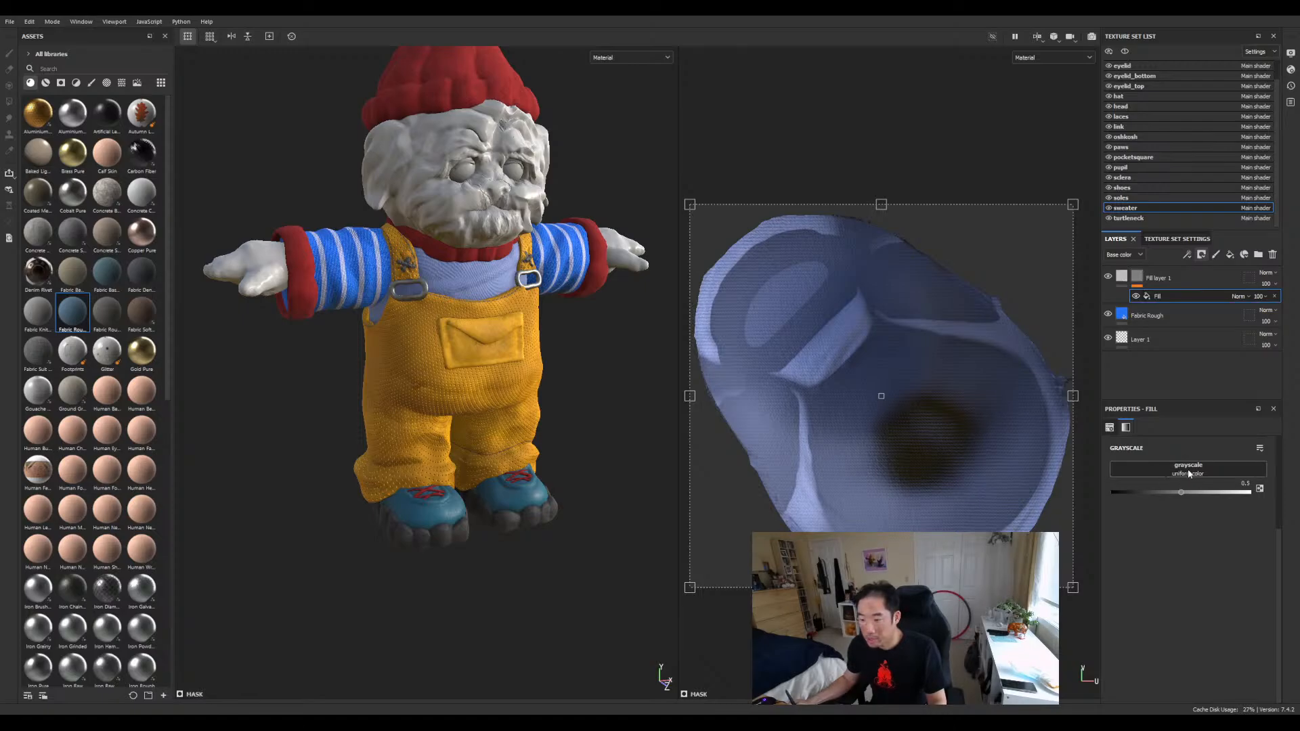
Search the texture assets for stripes and assign Line Stripes to the grayscale of the sweater mask's fill.
left_click(112, 66)
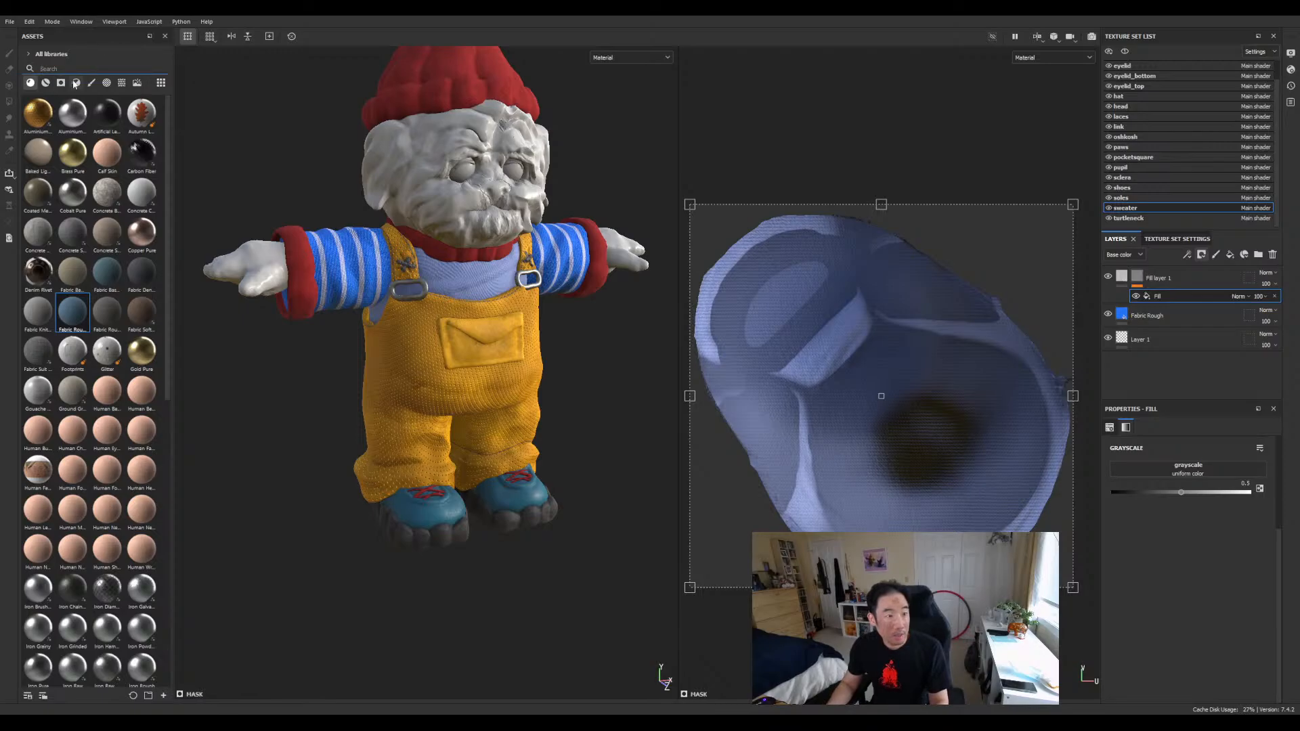
left_click(106, 82)
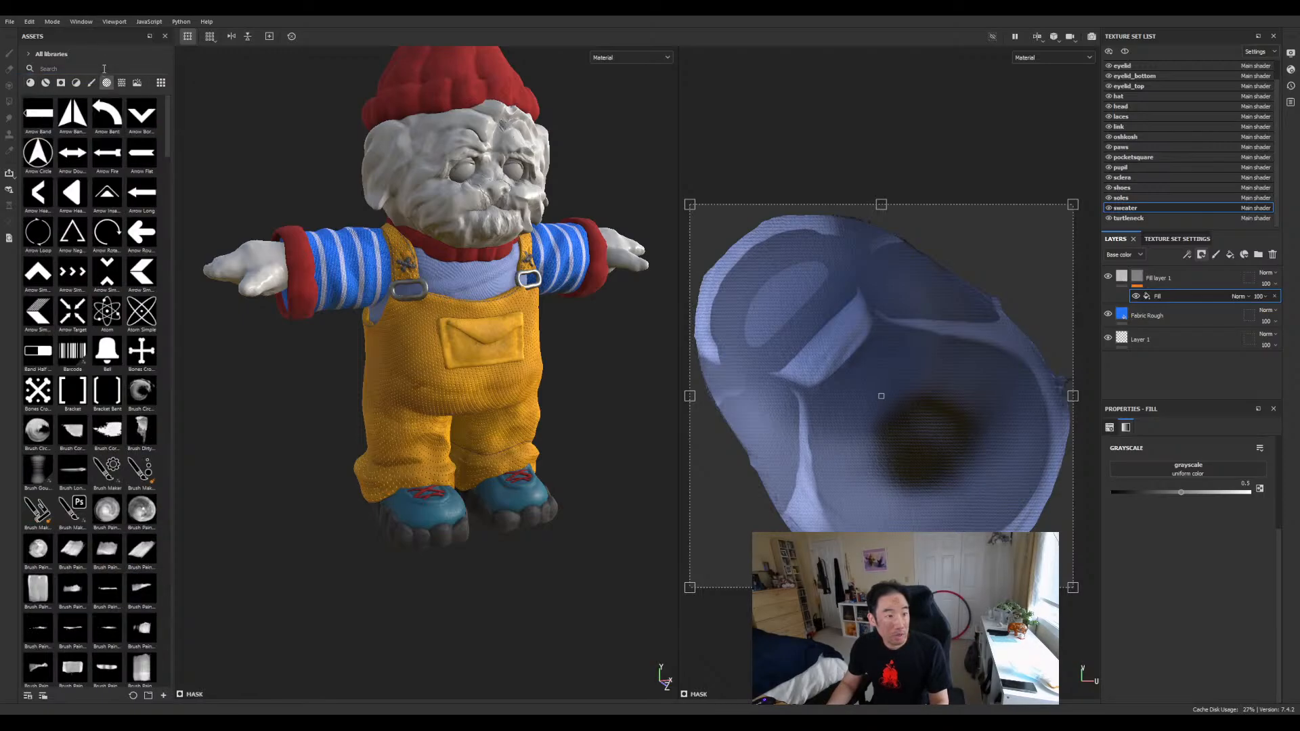
left_click(105, 68)
type("stripes")
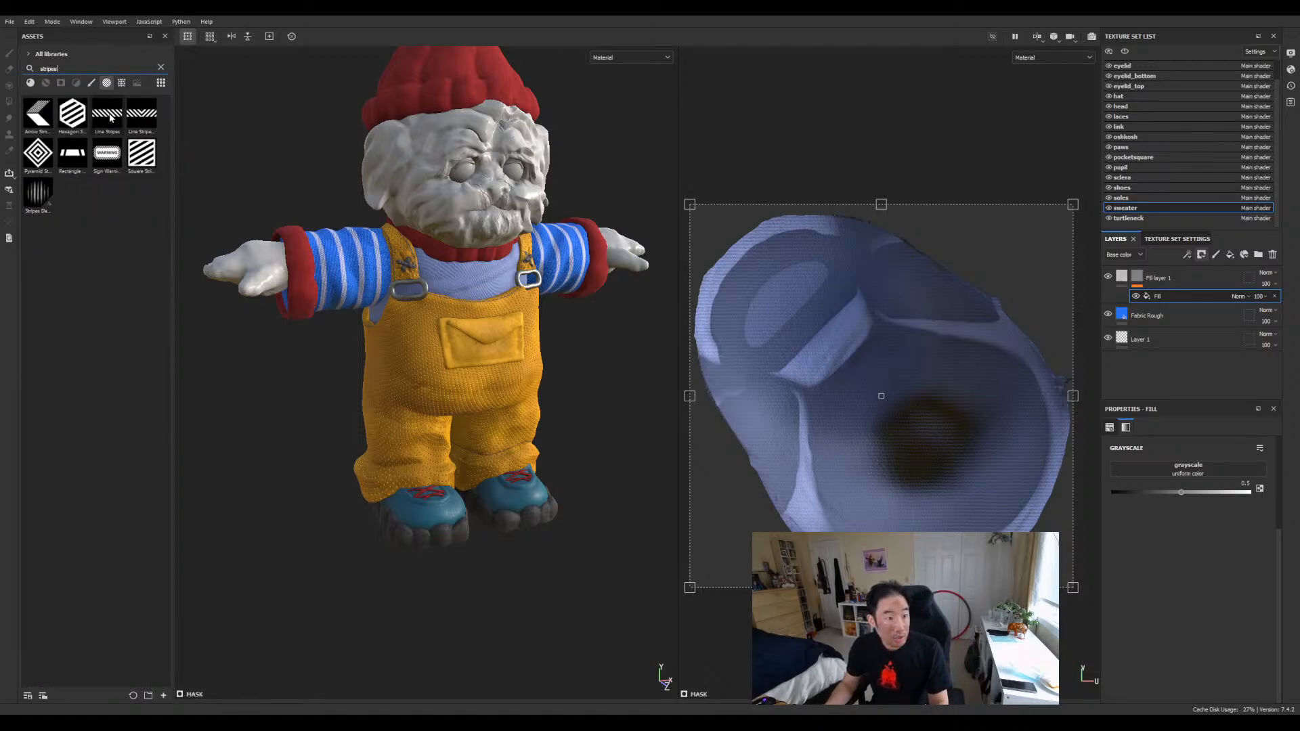
left_click_drag(107, 113, 1185, 471)
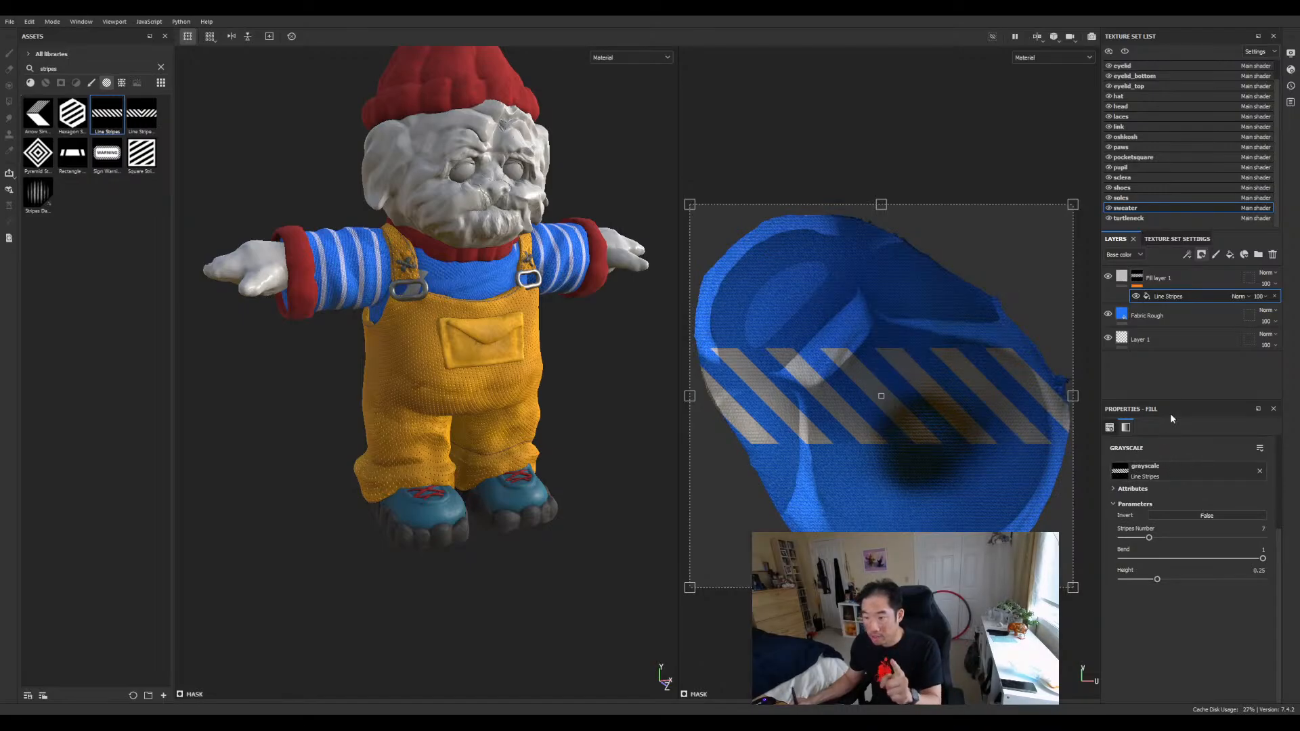
Set the Line Stripes fill in the sweater's mask to planar projection.
left_click(1136, 279)
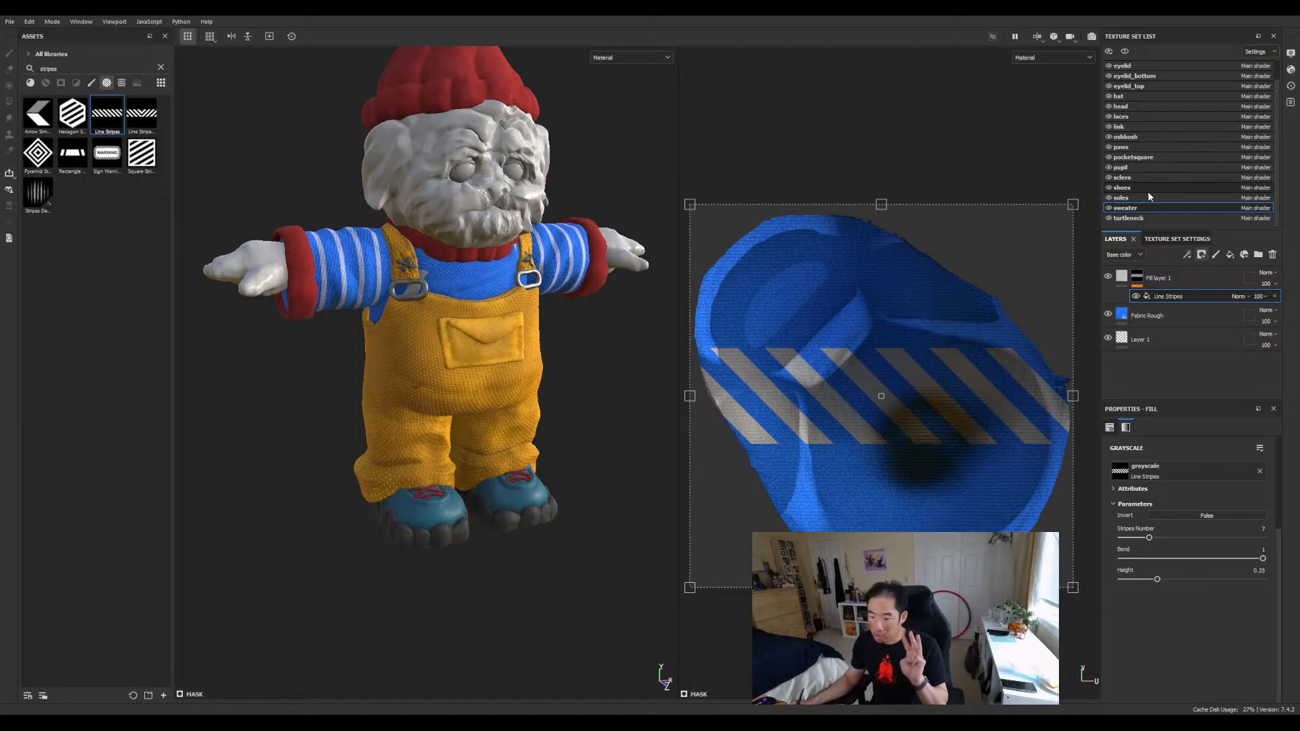
left_click(1110, 428)
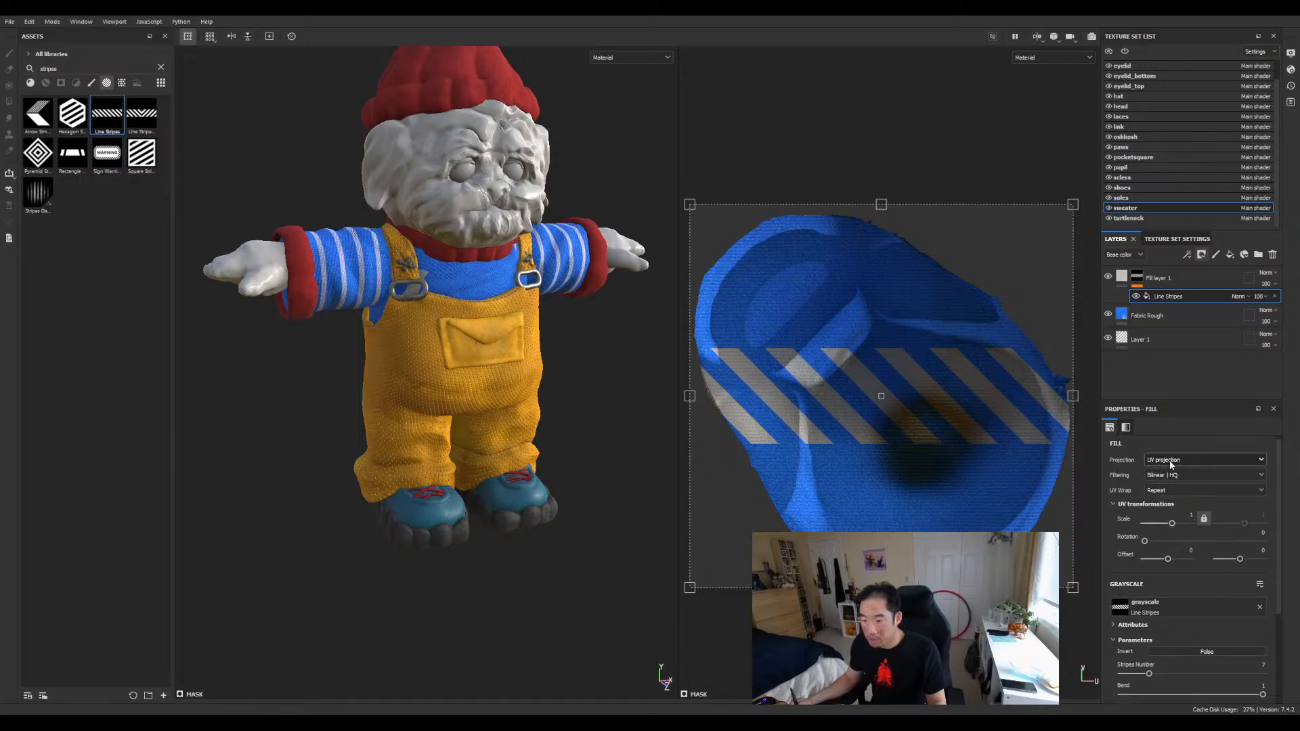
left_click(1171, 502)
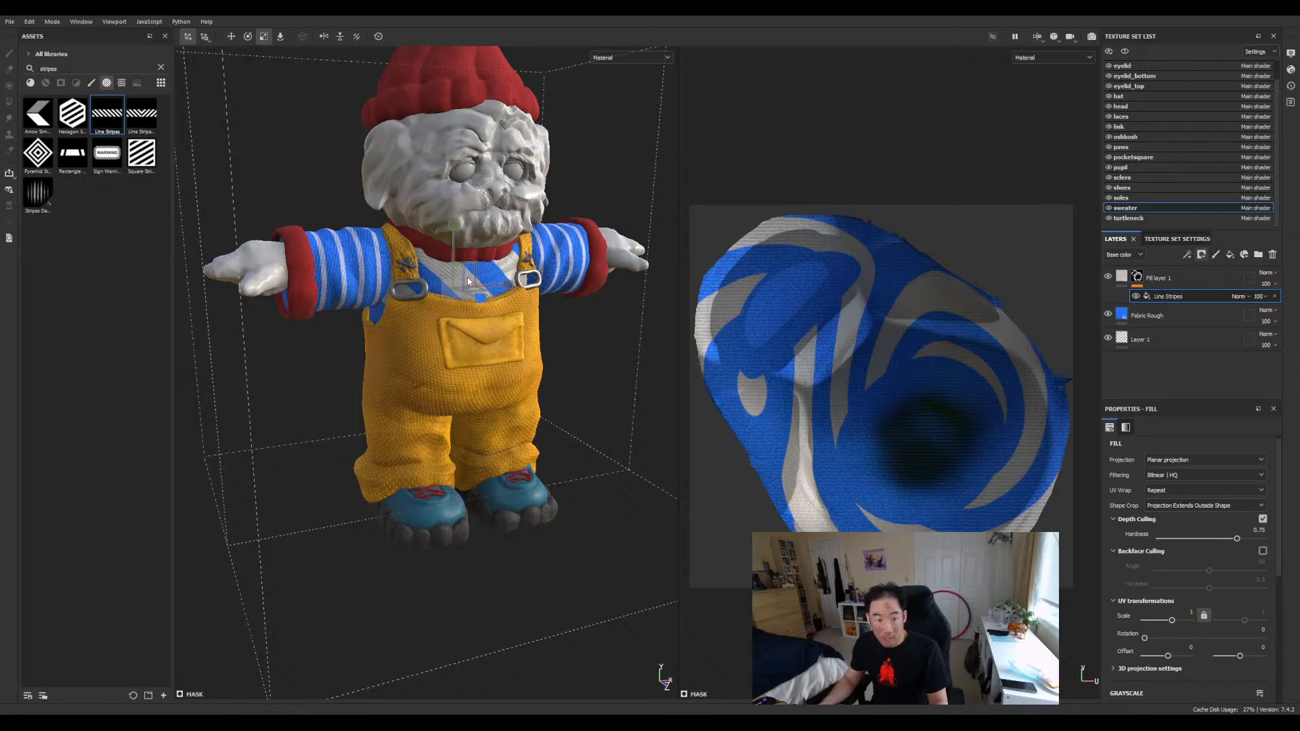
left_click_drag(467, 280, 430, 305)
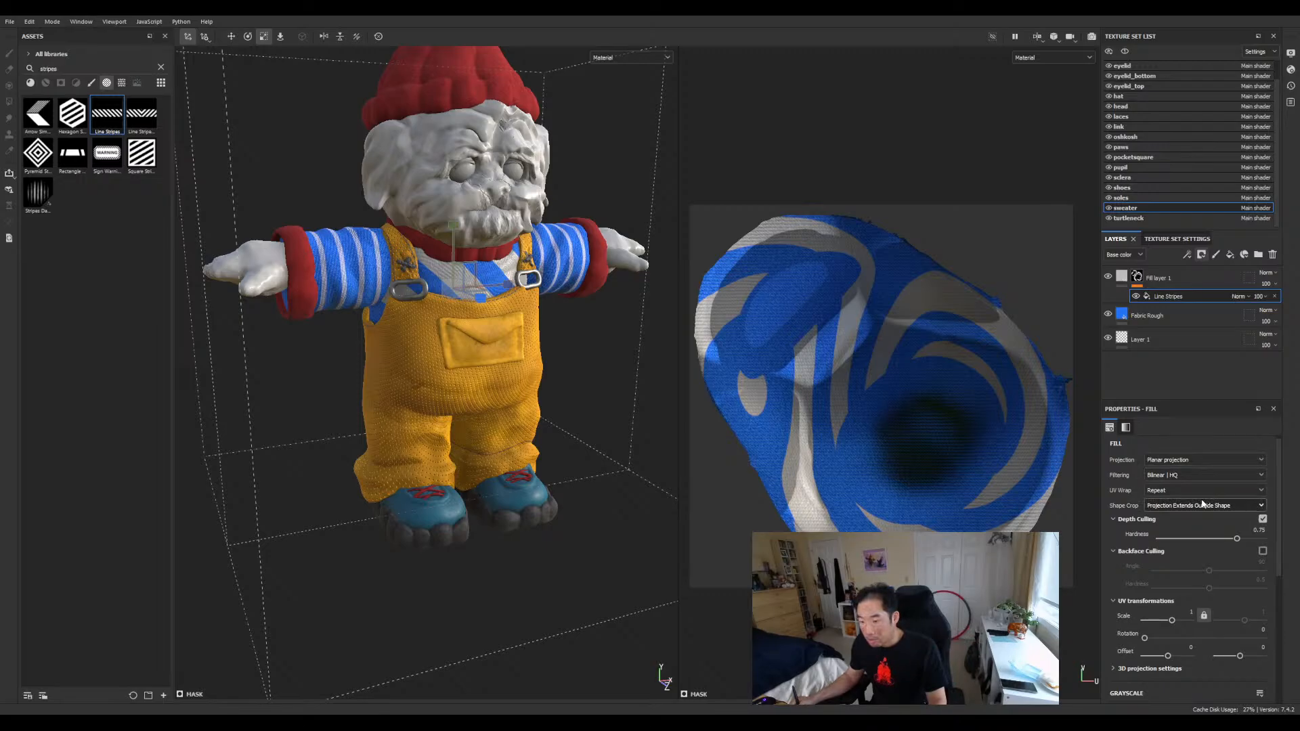
Try the sweater's projected stripes at UV rotations of 90 and 45 degrees.
left_click(1270, 634)
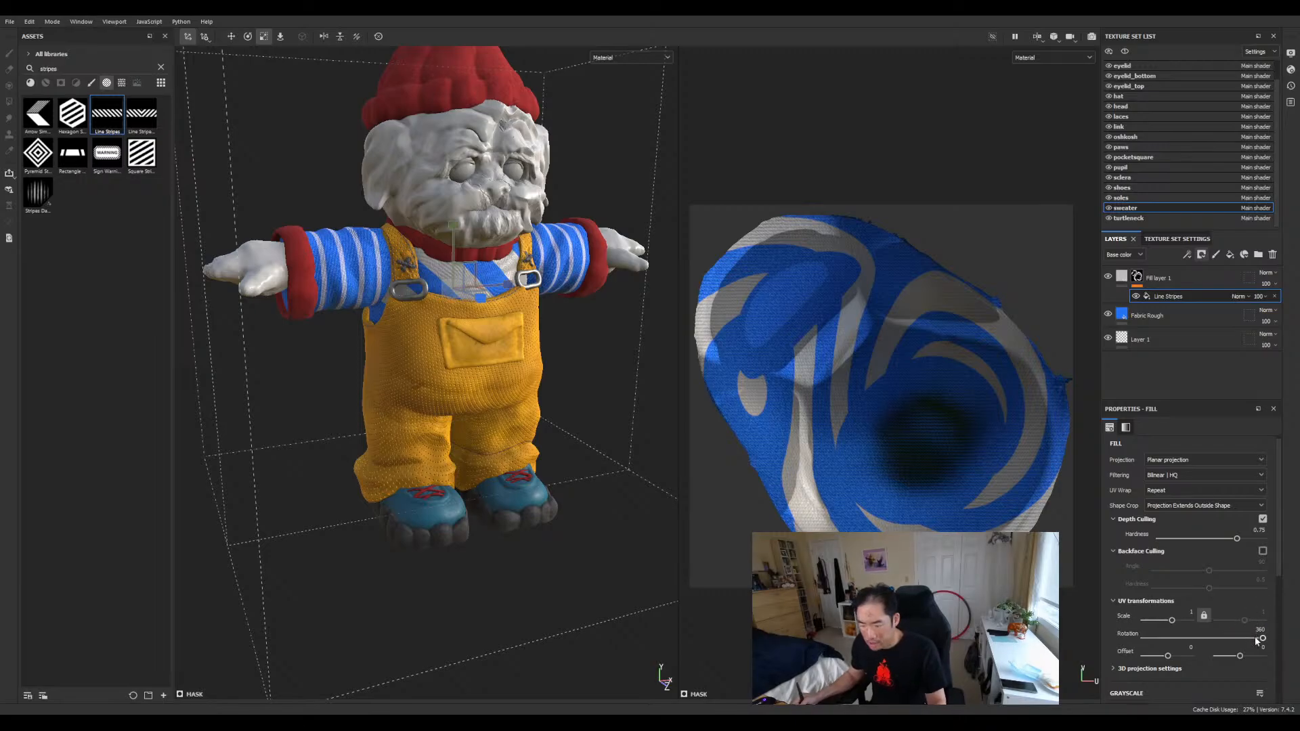
left_click(1260, 630)
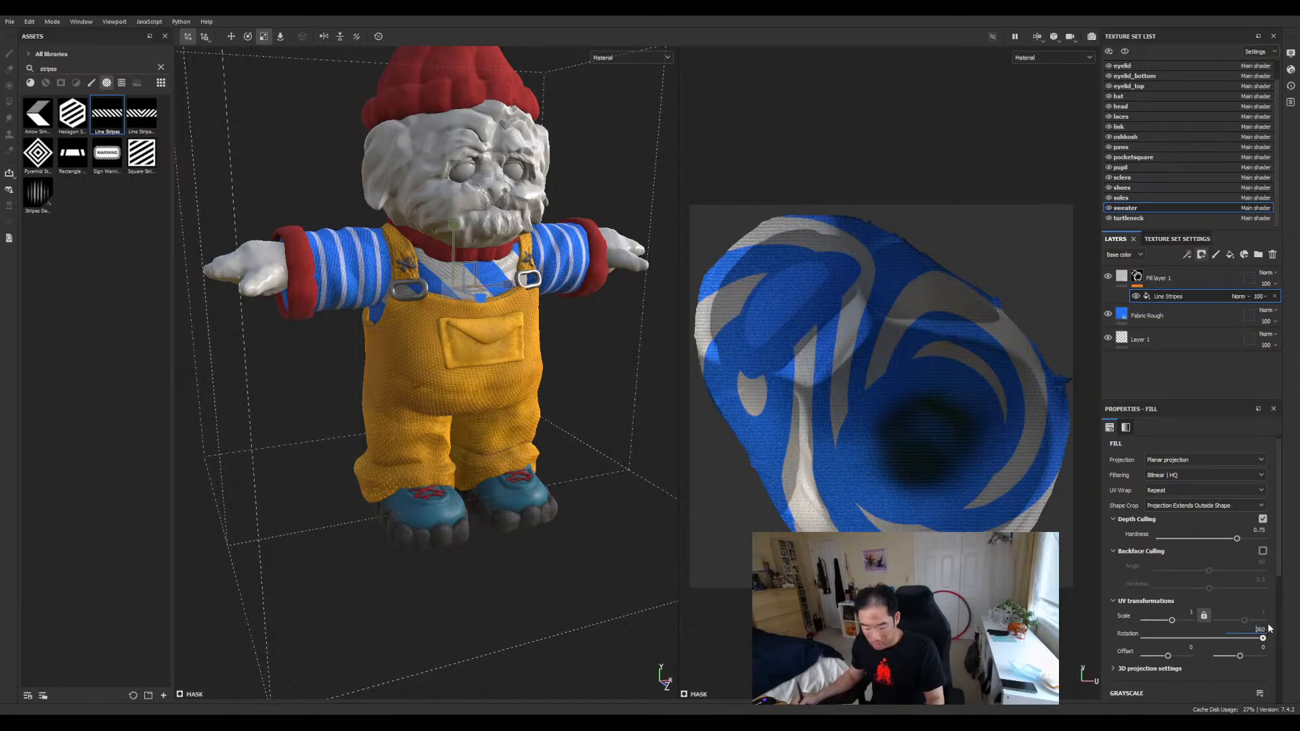
type("90")
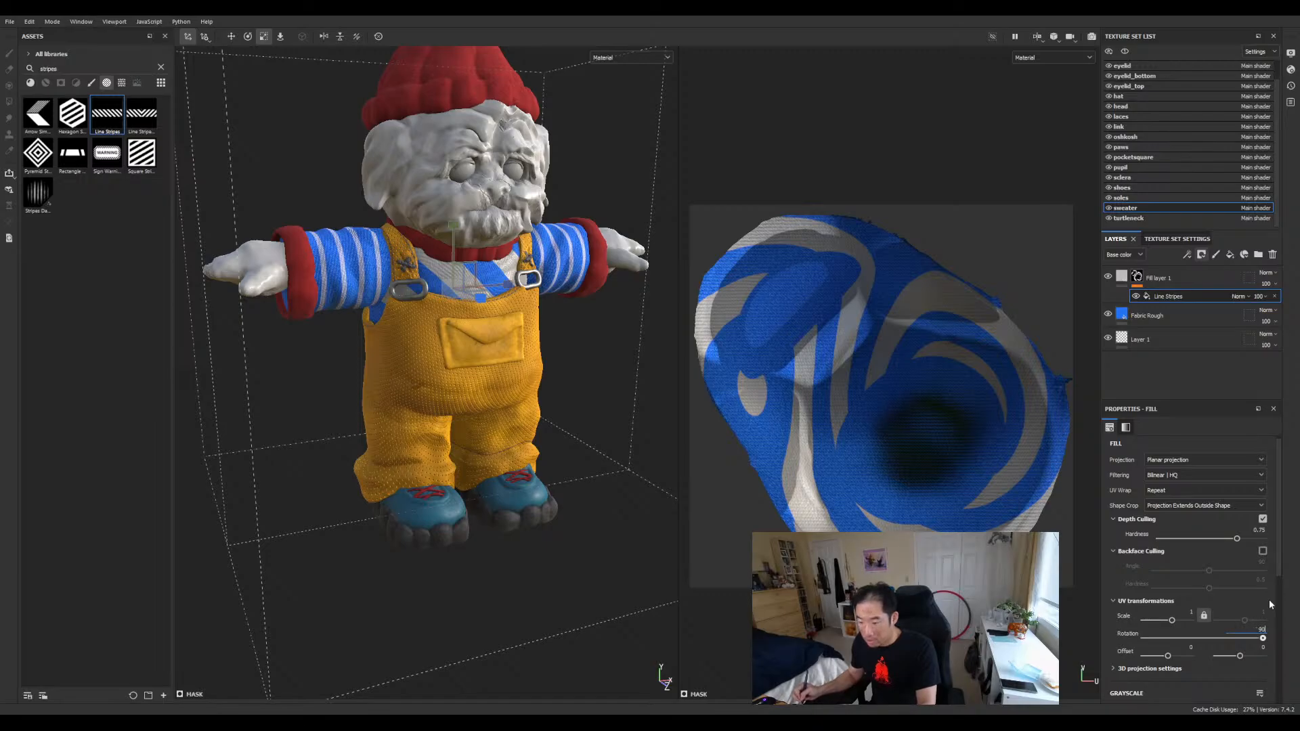
key("Return")
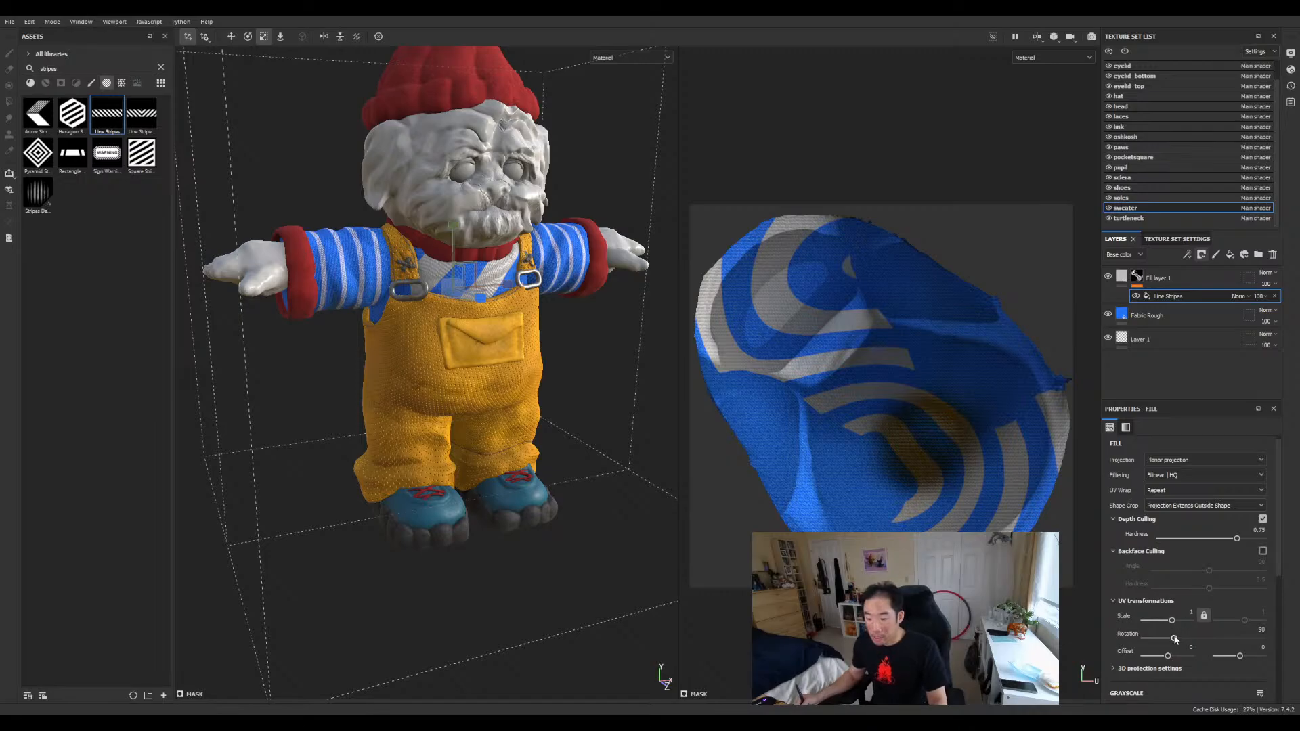
left_click_drag(1173, 638, 1159, 640)
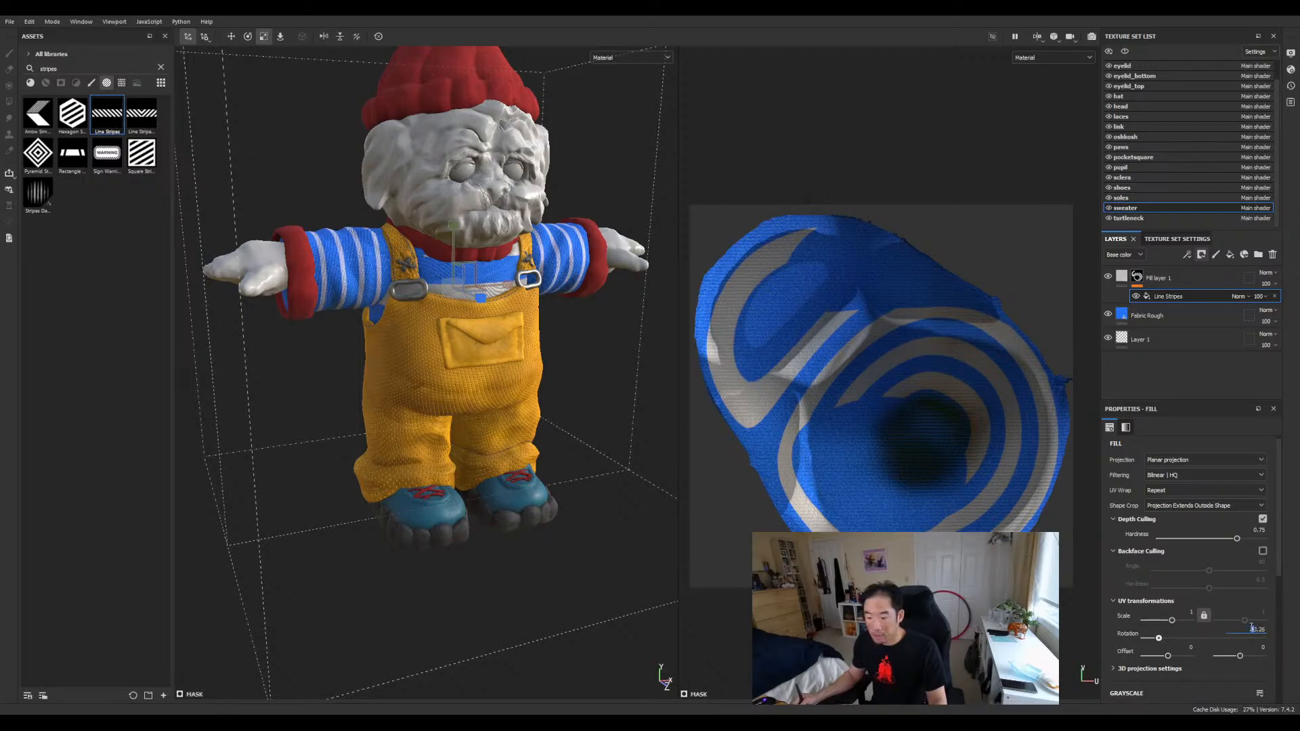
type("45")
key("Return")
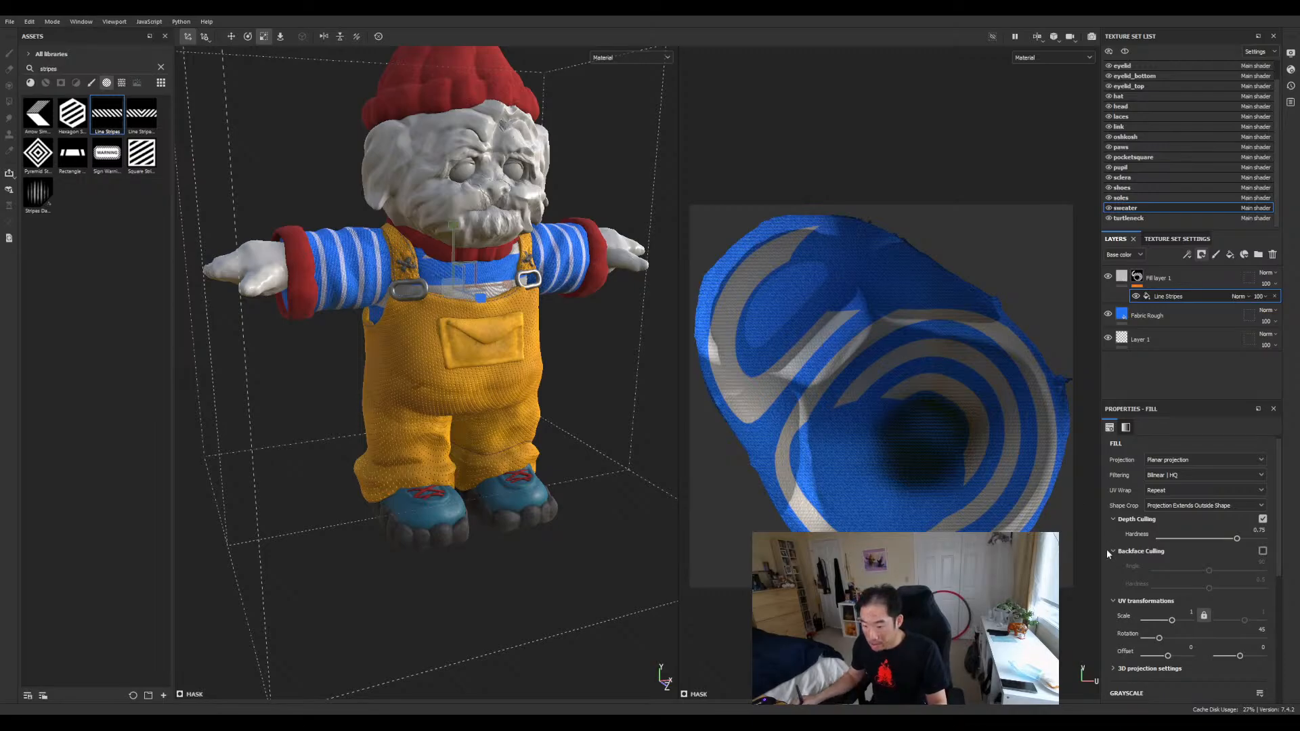
Increase the sweater stripes' UV scale to about 28.28 and set their rotation to 0.
left_click_drag(1172, 621, 1175, 623)
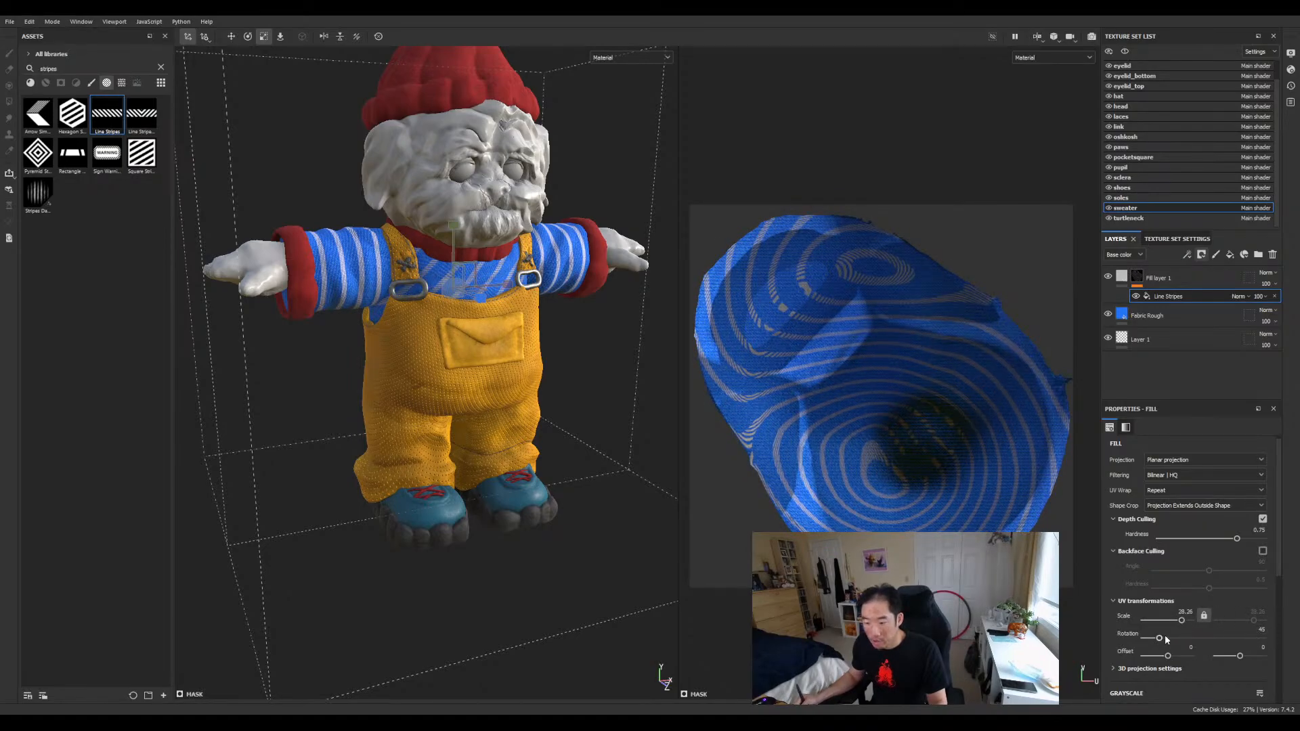
left_click_drag(1165, 637, 1205, 637)
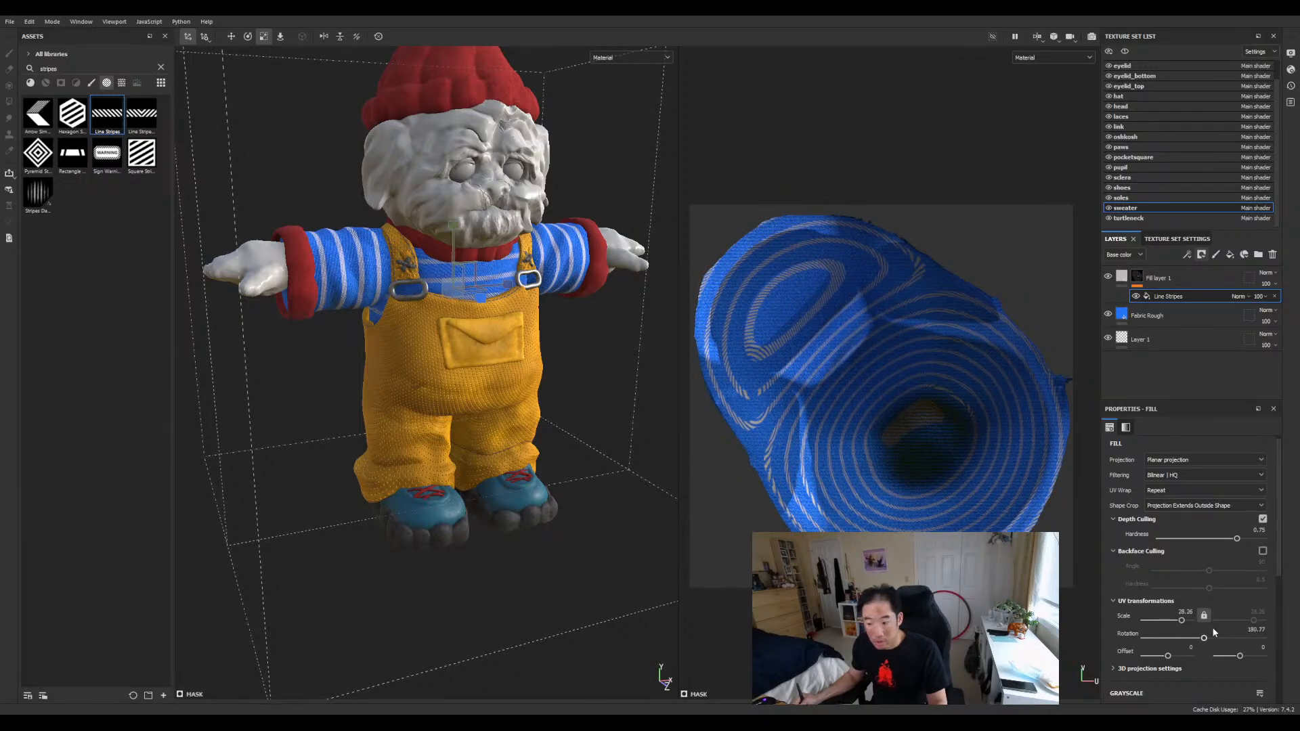
left_click(1246, 629)
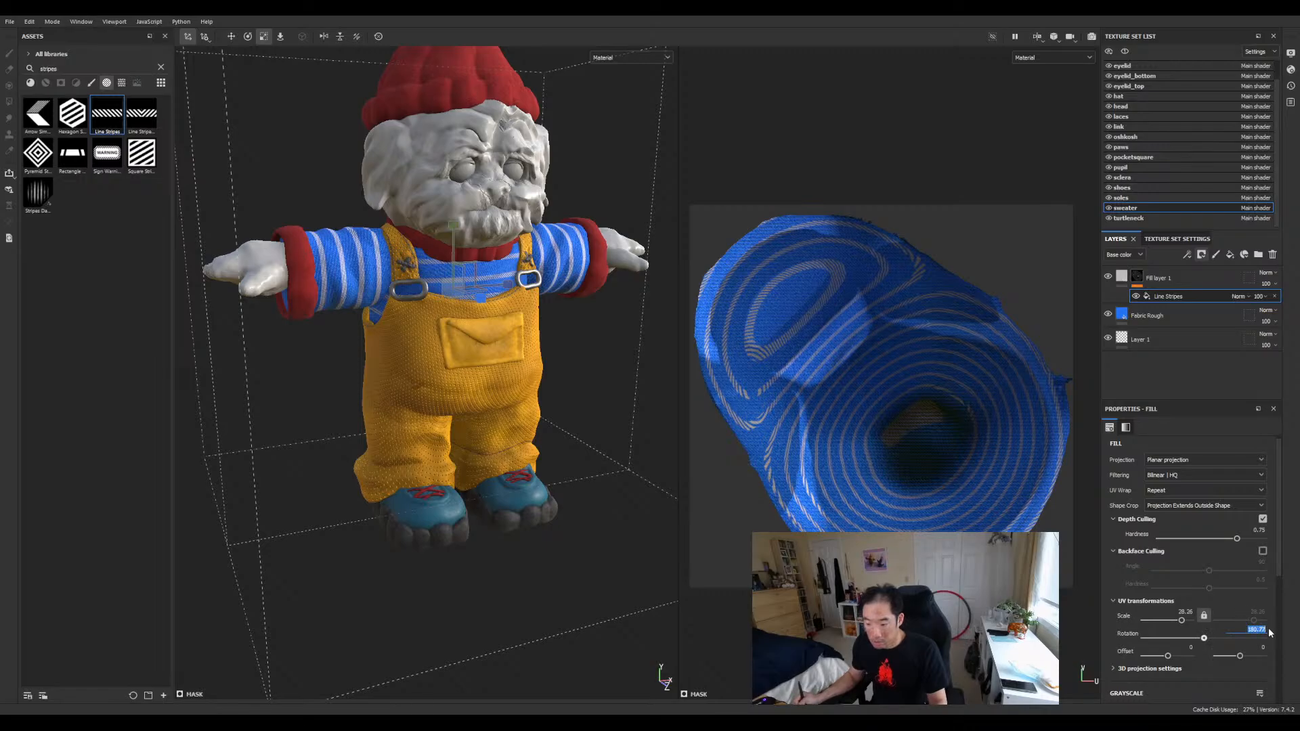
type("0")
key("Return")
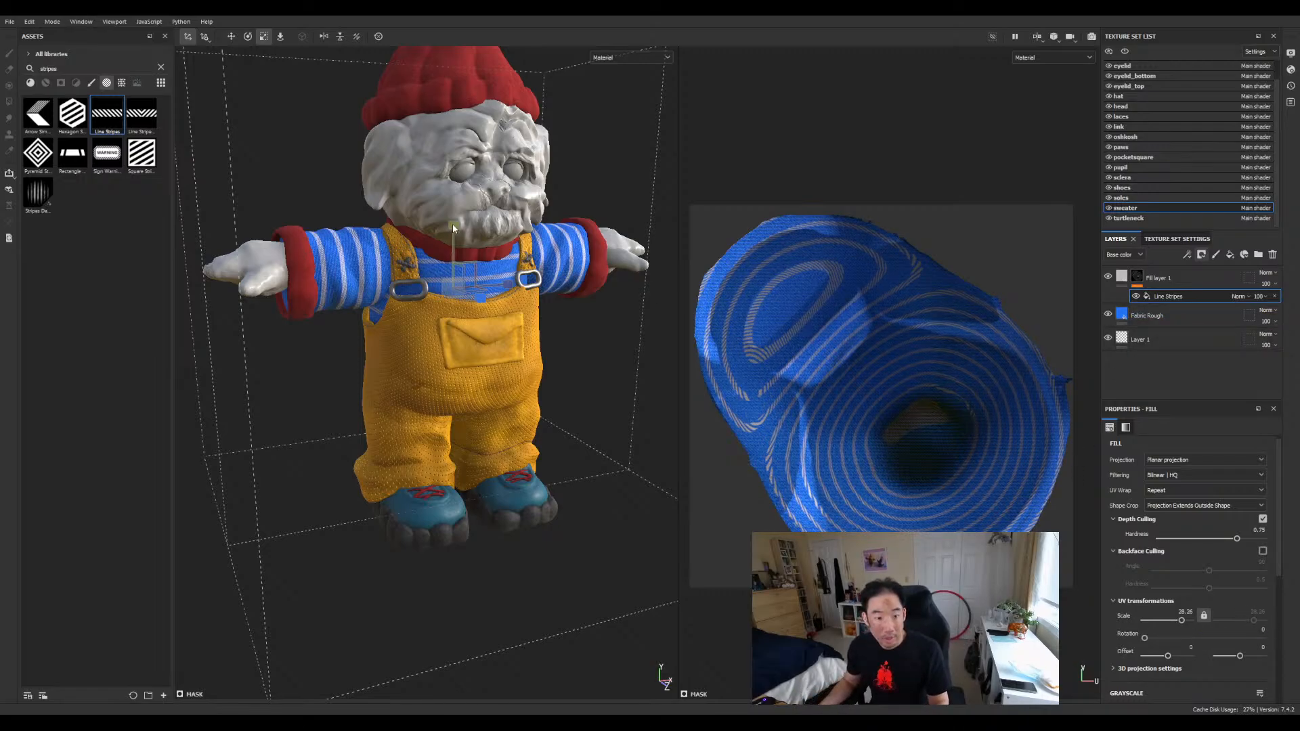
Move the planar projection vertically to reposition the stripes on the sweater's chest and check them up close.
left_click(231, 38)
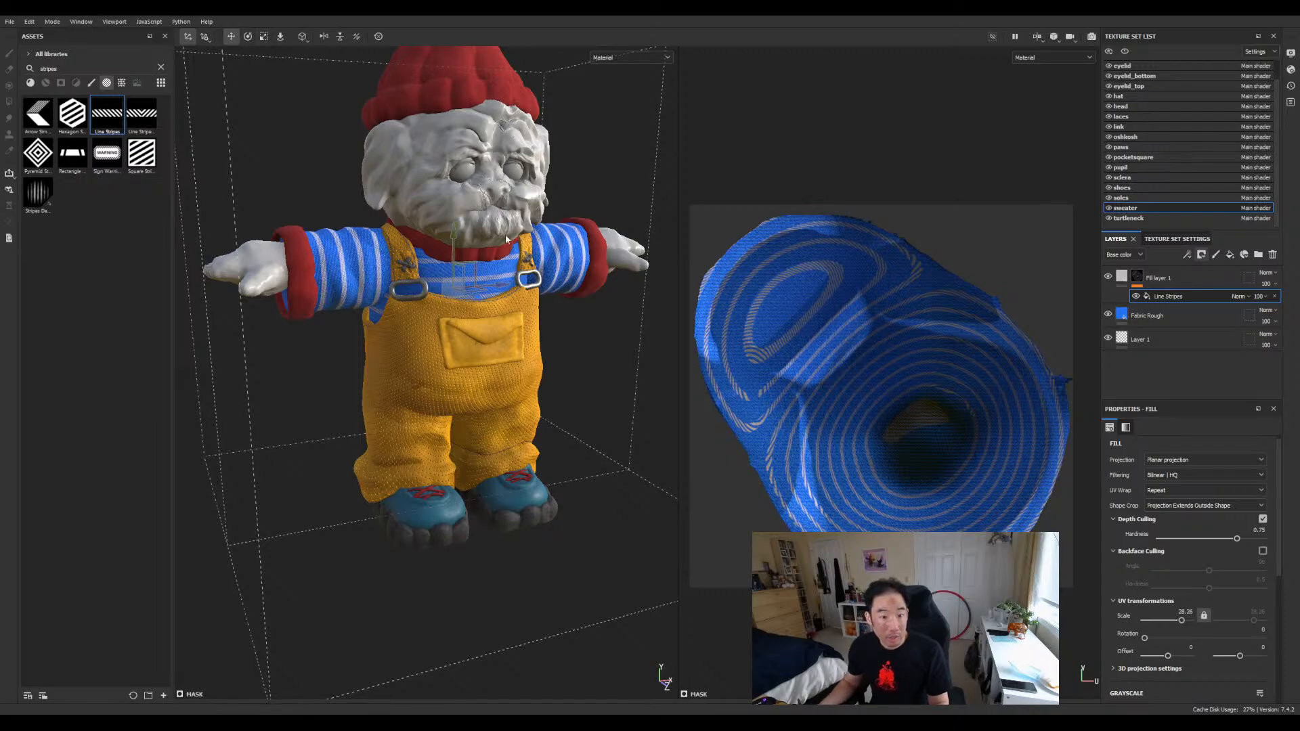
left_click_drag(452, 236, 628, 246)
left_click_drag(440, 257, 562, 260, "alt")
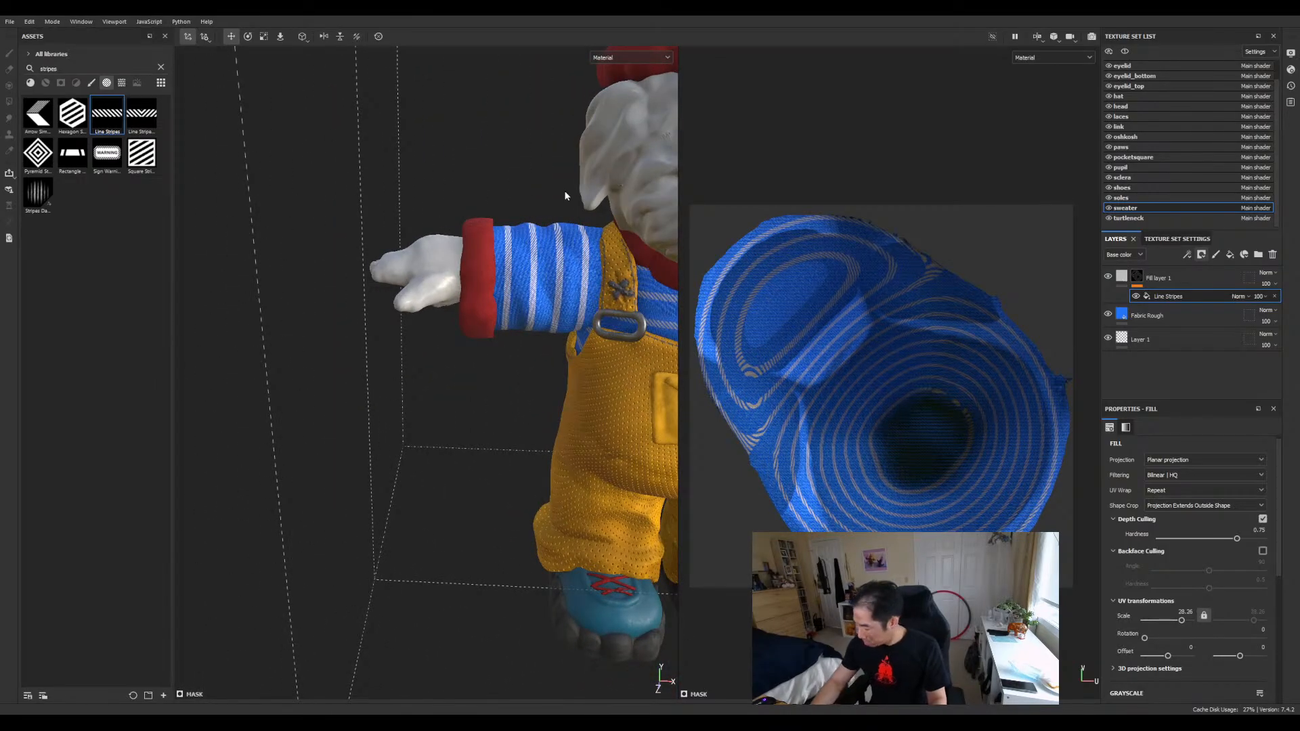
scroll(497, 255, "up", 1)
middle_click_drag(556, 272, 333, 270, "alt")
scroll(334, 270, "up", 2)
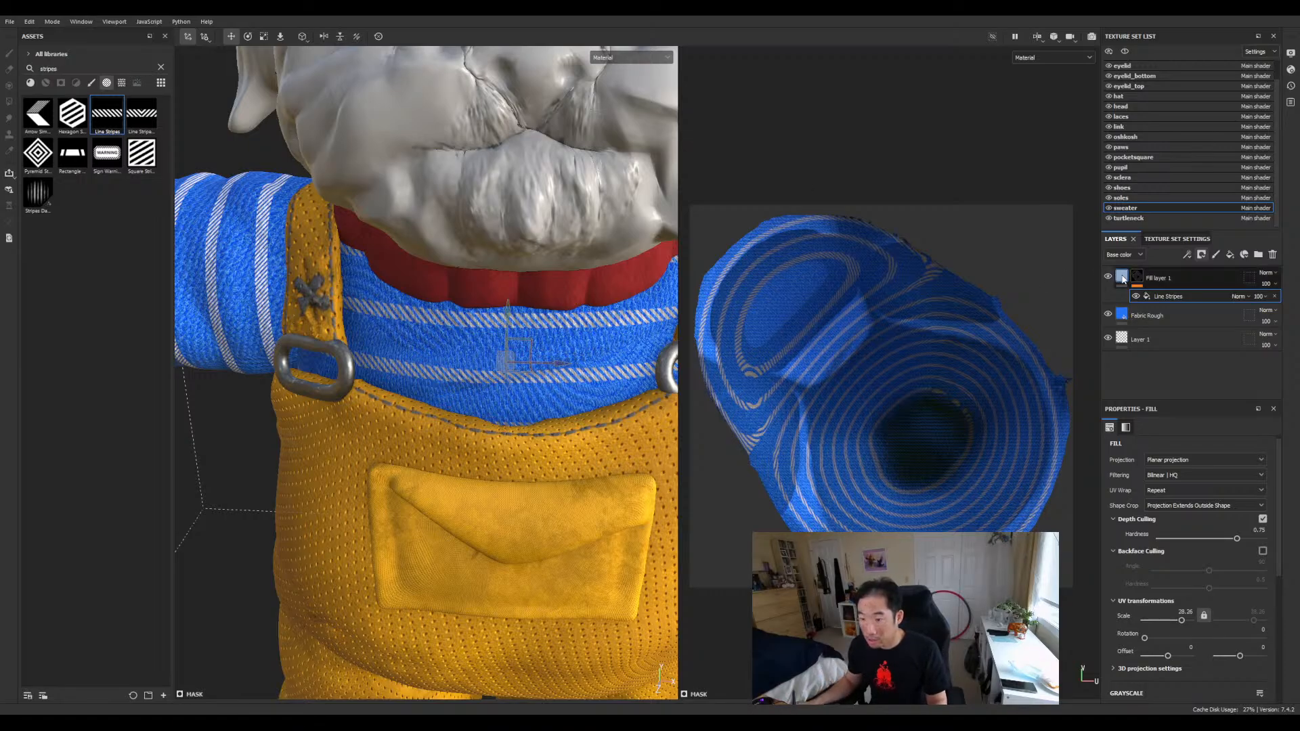
Change the base color of the sweater's stripe fill layer to white.
left_click(1122, 279)
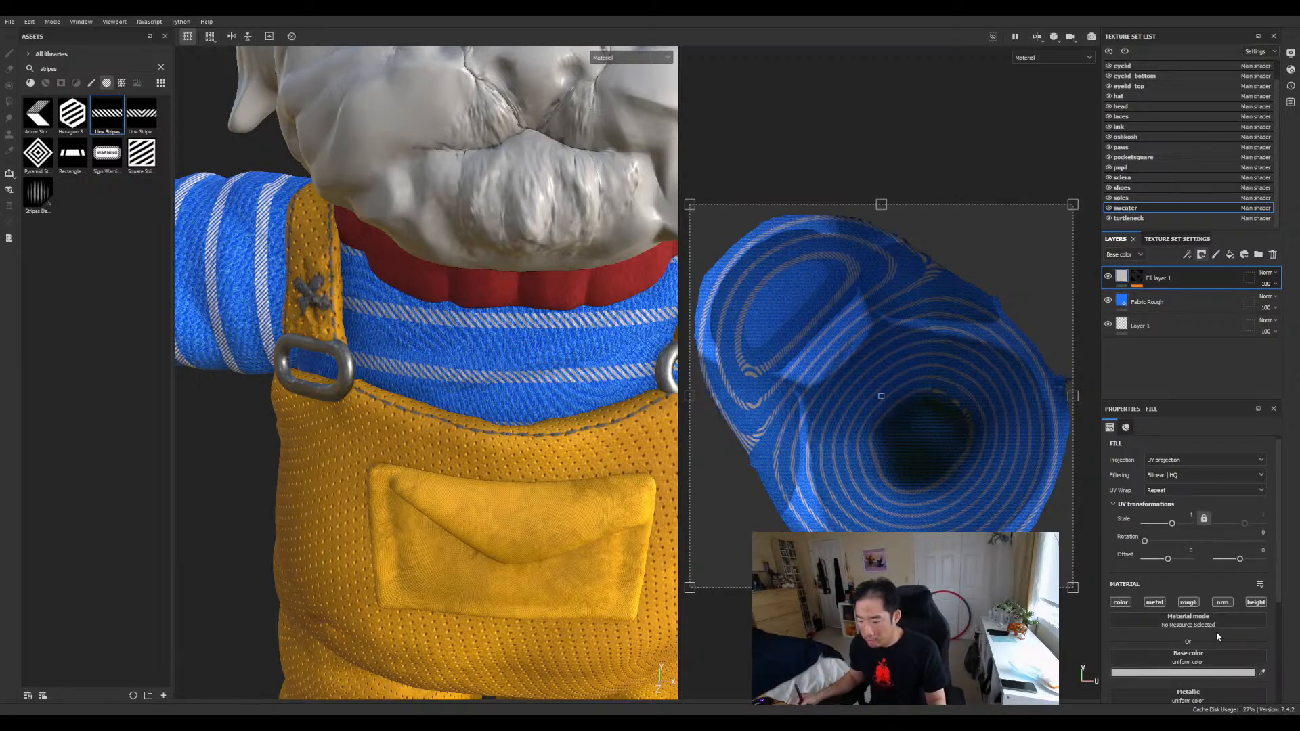
left_click_drag(1123, 474, 1050, 424)
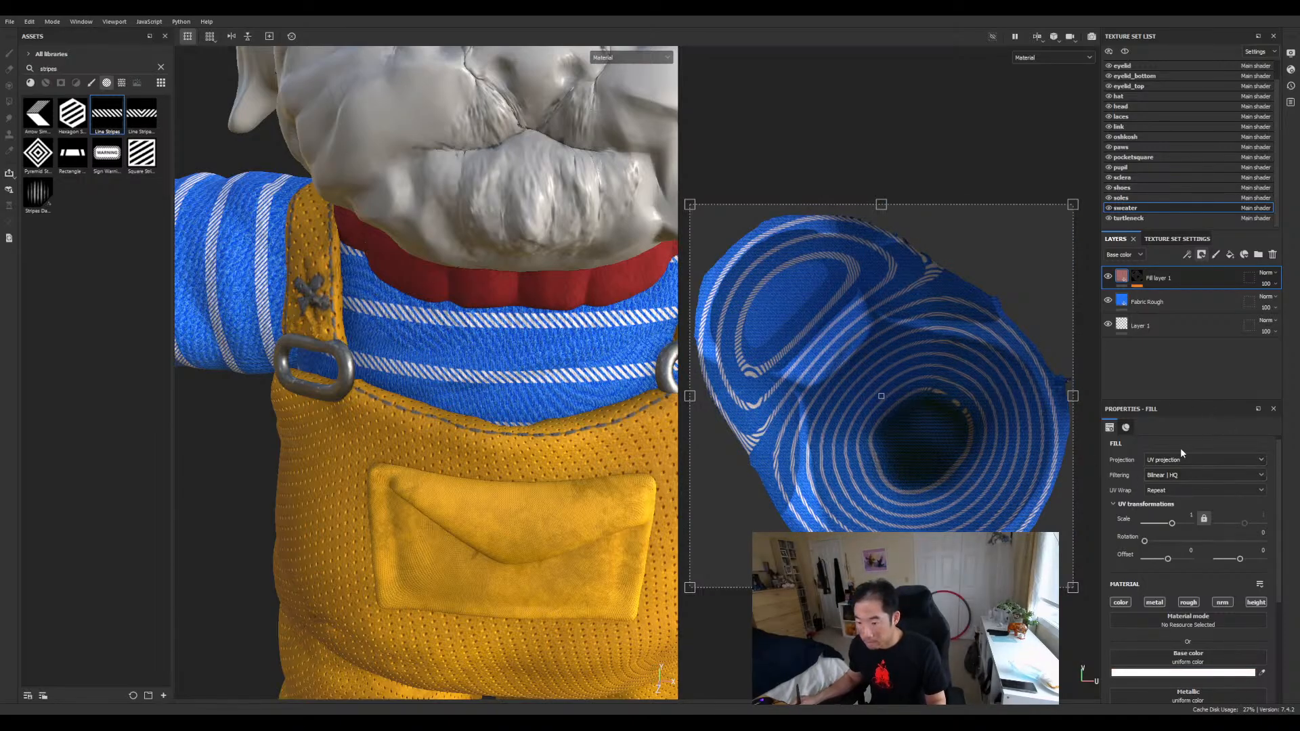
left_click(1136, 279)
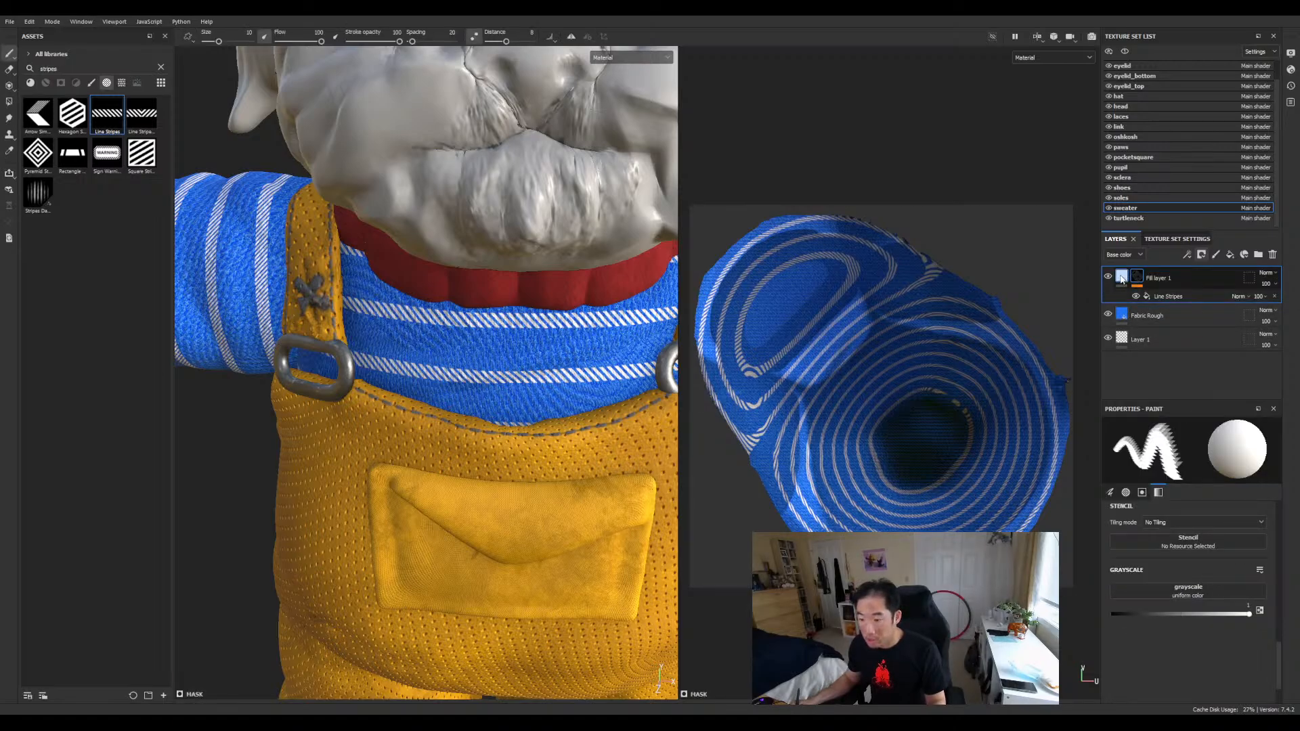
left_click(1122, 276)
Set the Stripes Number of the sweater mask's Line Stripes fill to 11.
left_click(1138, 277)
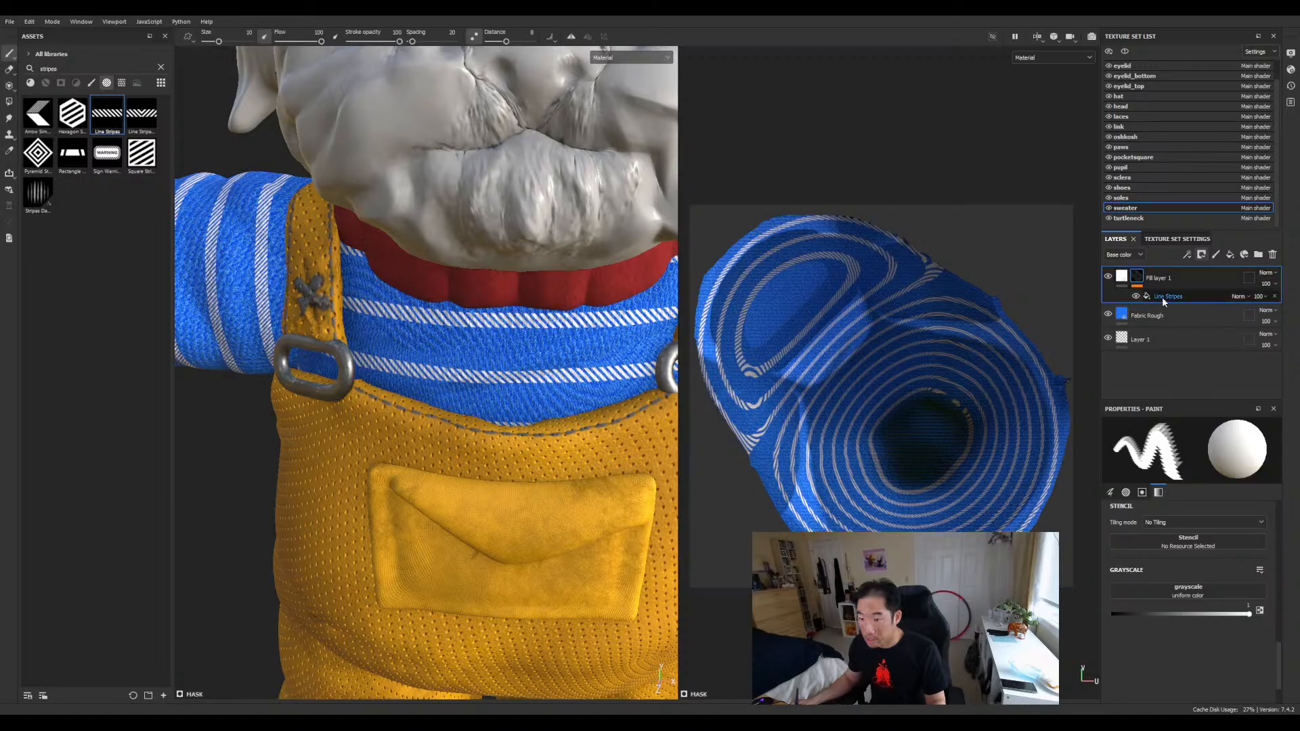
left_click(1178, 296)
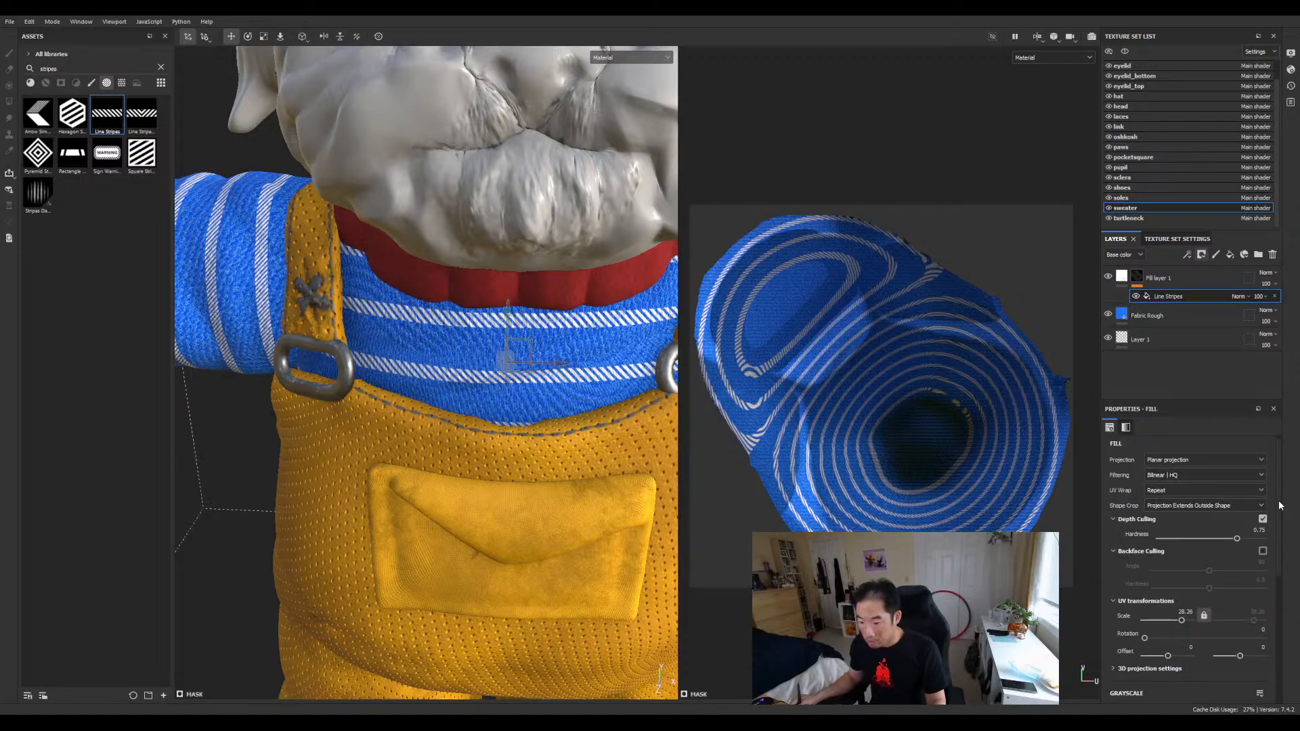
scroll(1280, 494, "down", 5)
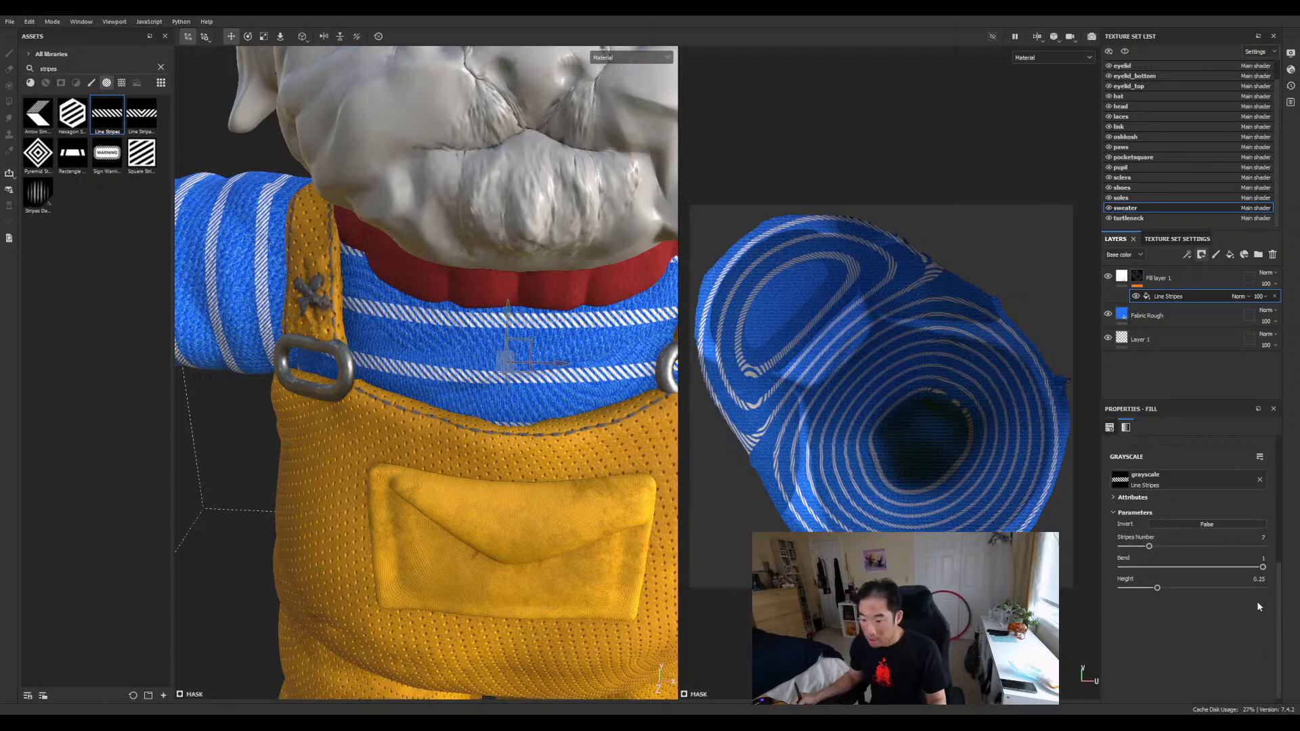
left_click_drag(1149, 545, 1167, 546)
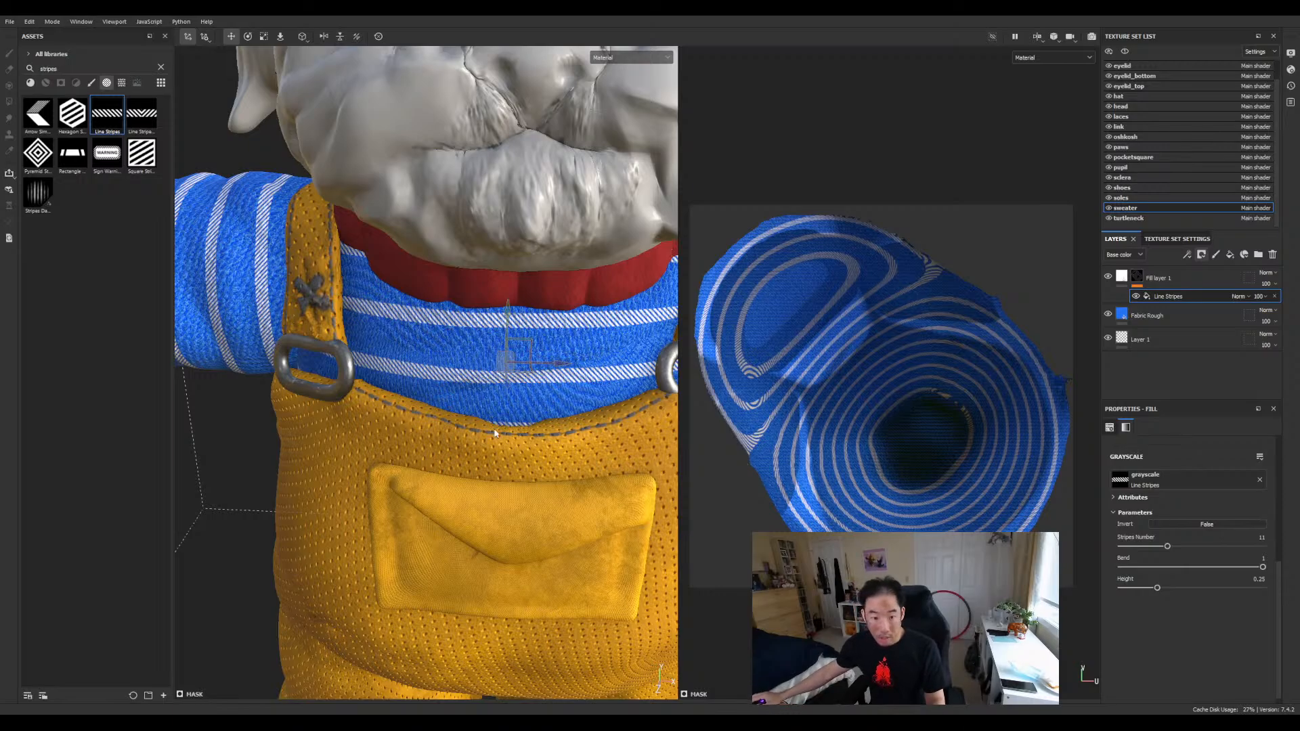
Compare the sweater's stripes with the sleeves and thicken them by setting the Line Stripes height to 0.45.
key("f")
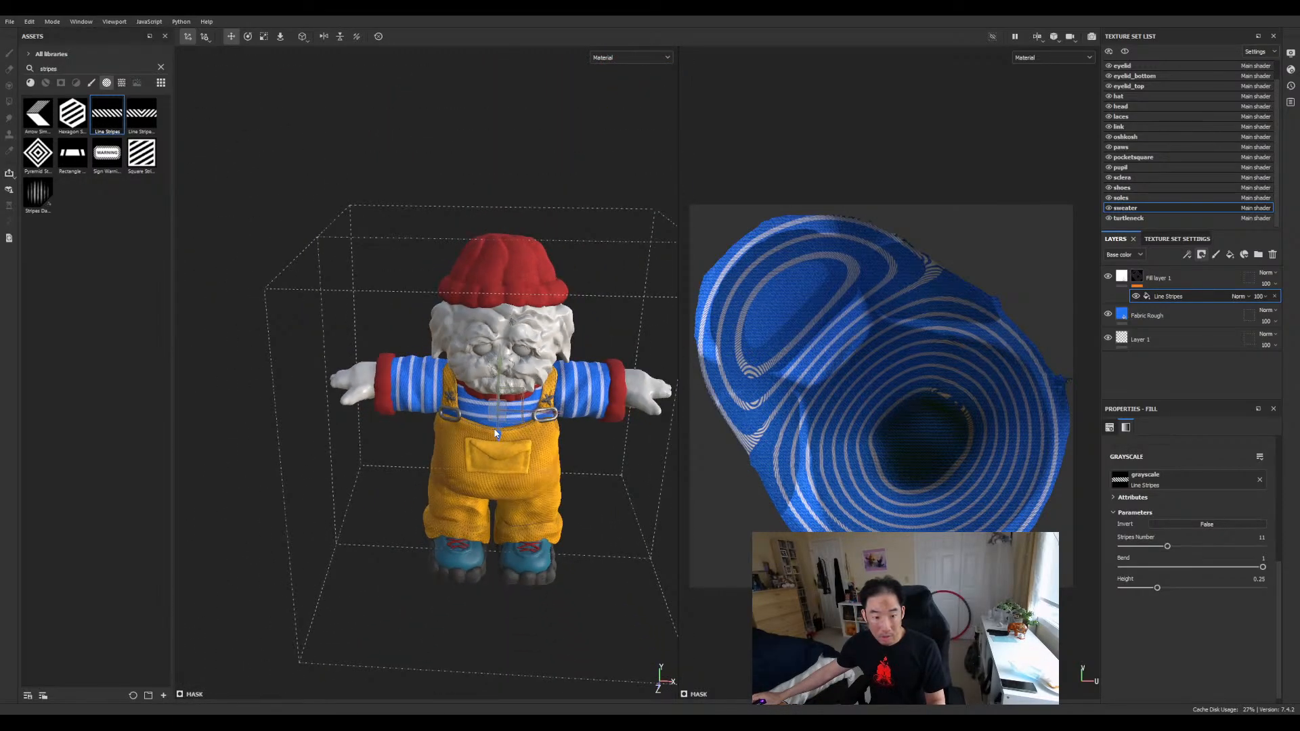
scroll(495, 433, "up", 5)
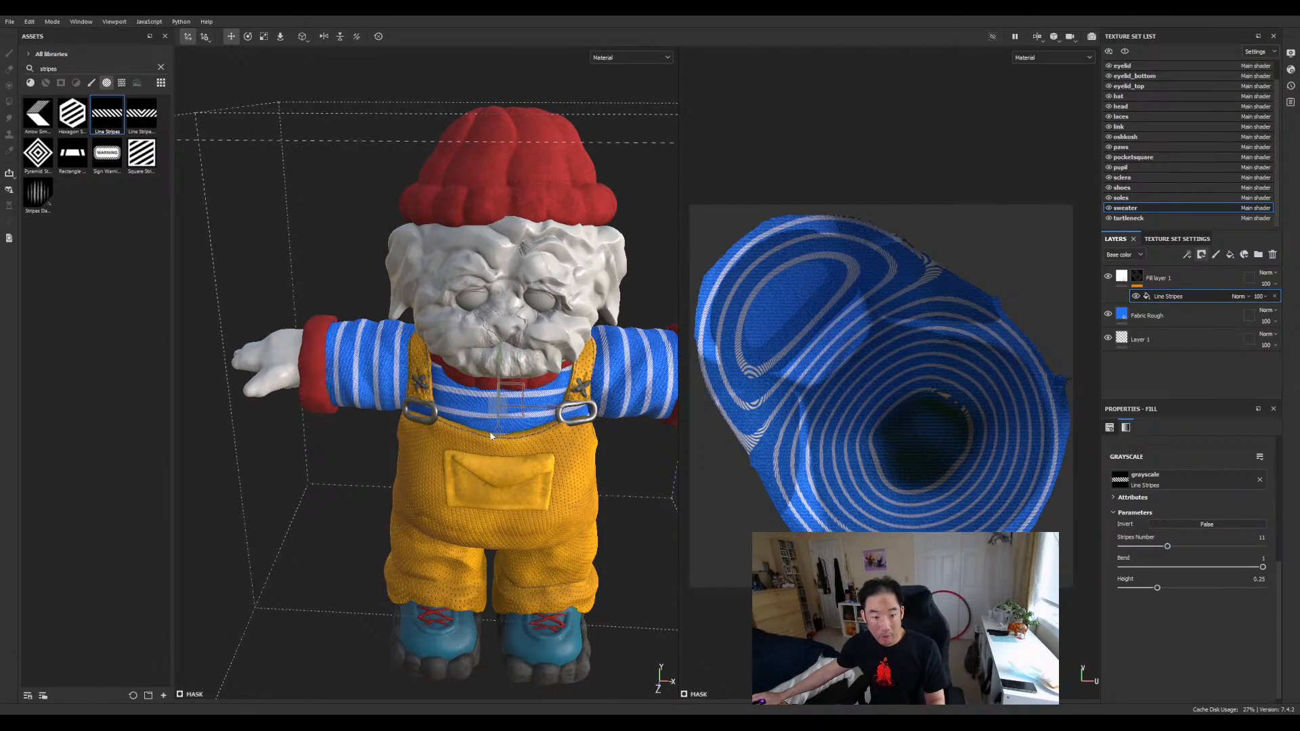
scroll(362, 468, "up", 2)
scroll(362, 468, "down", 4)
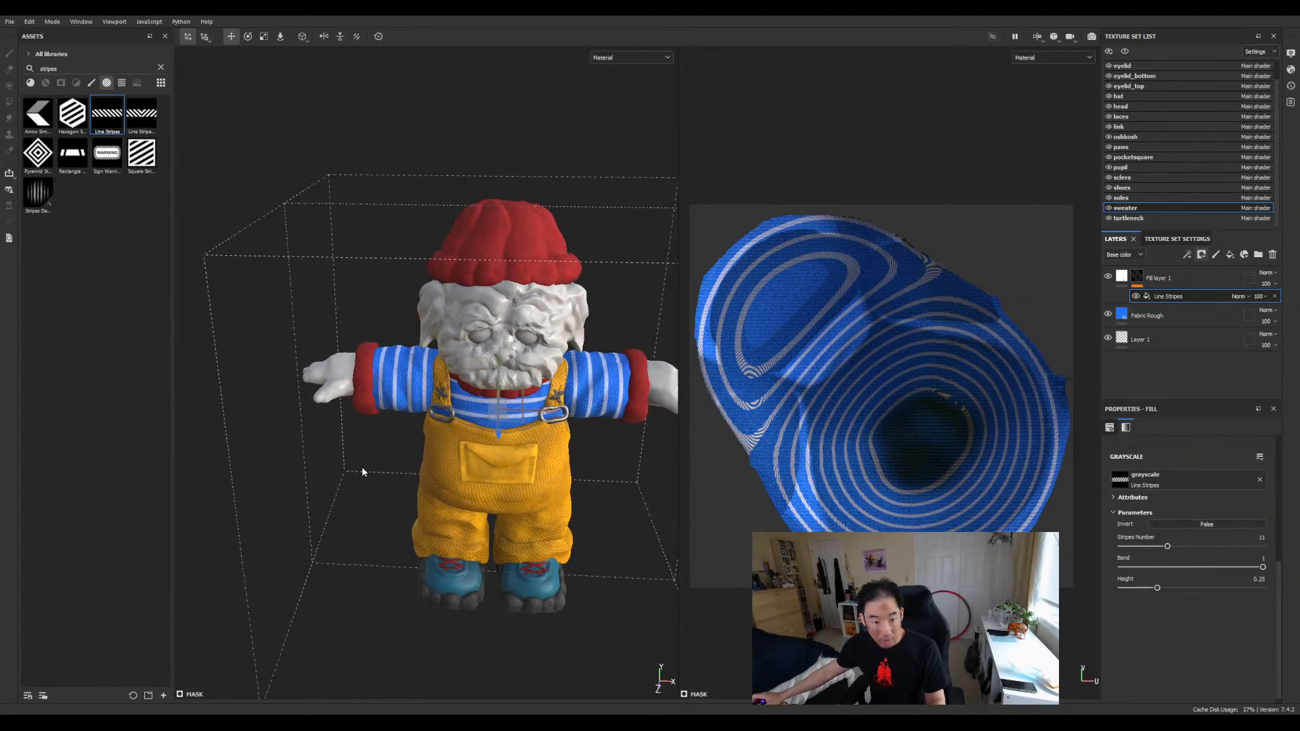
scroll(363, 472, "up", 4)
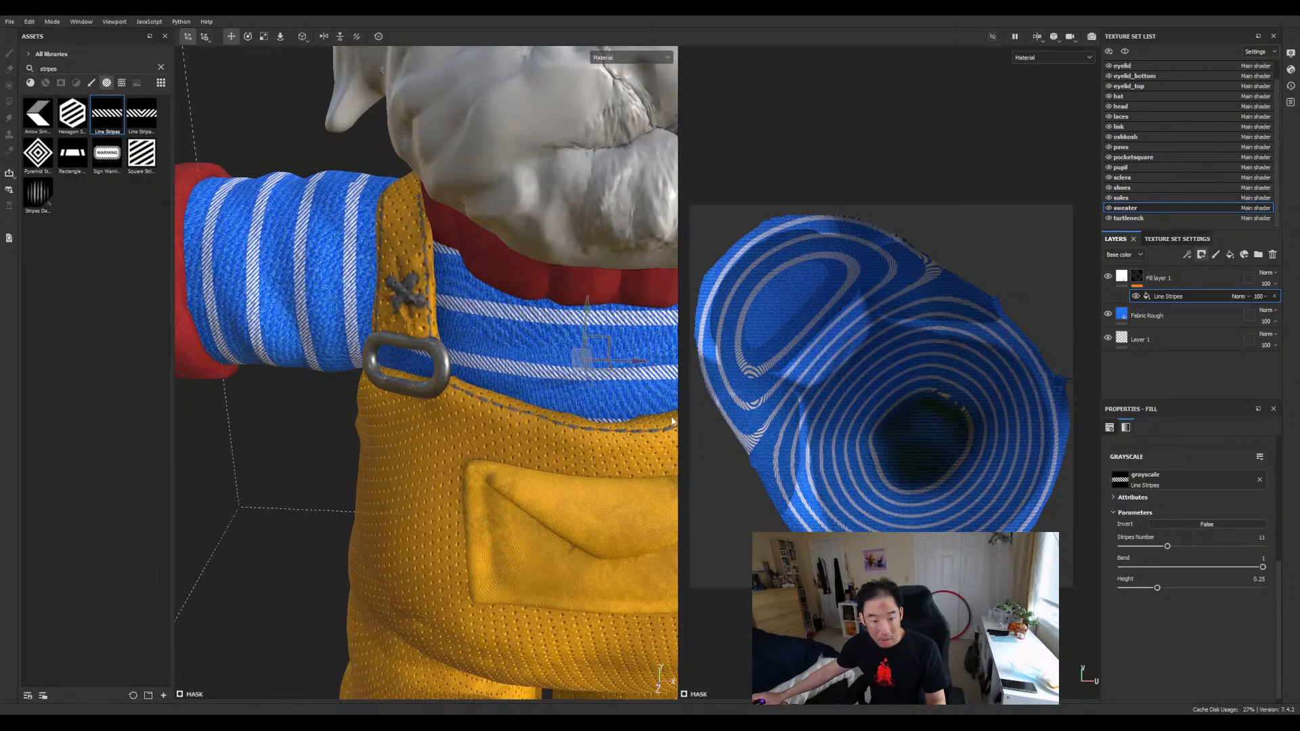
scroll(672, 421, "up", 2)
key("f")
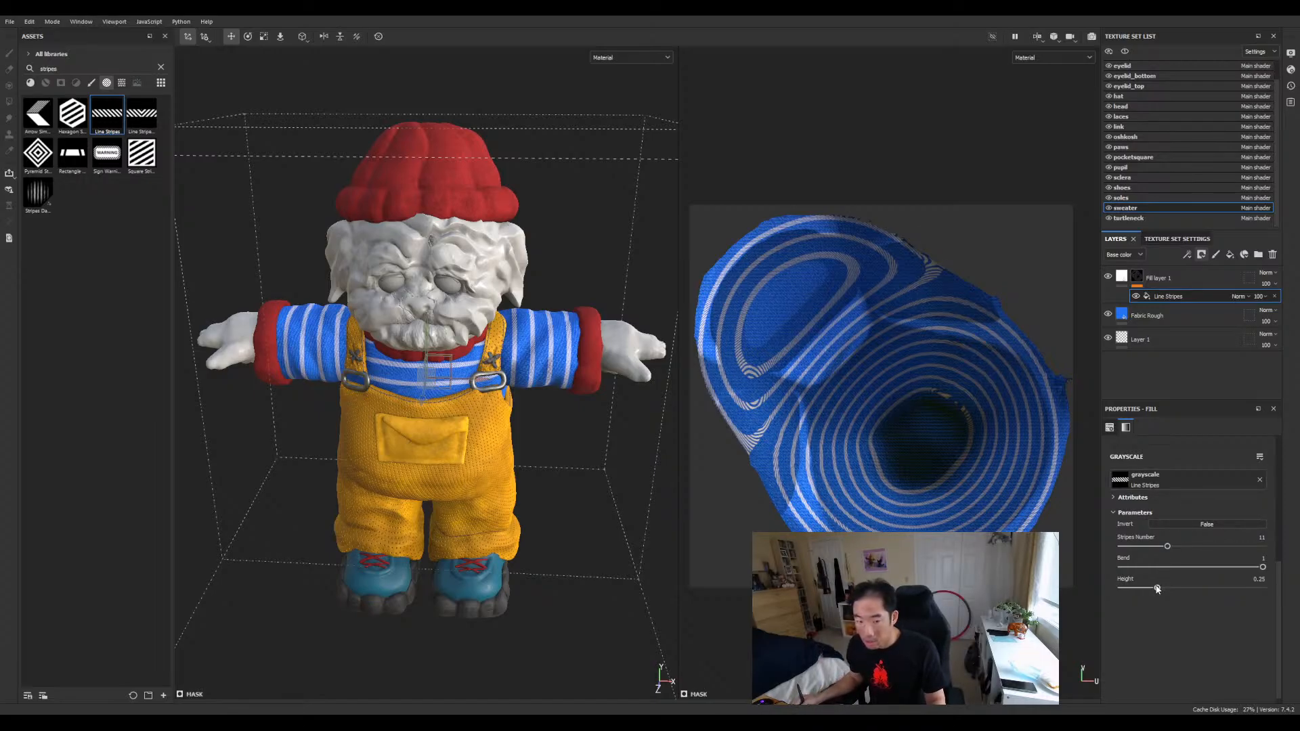
left_click_drag(1157, 589, 1183, 590)
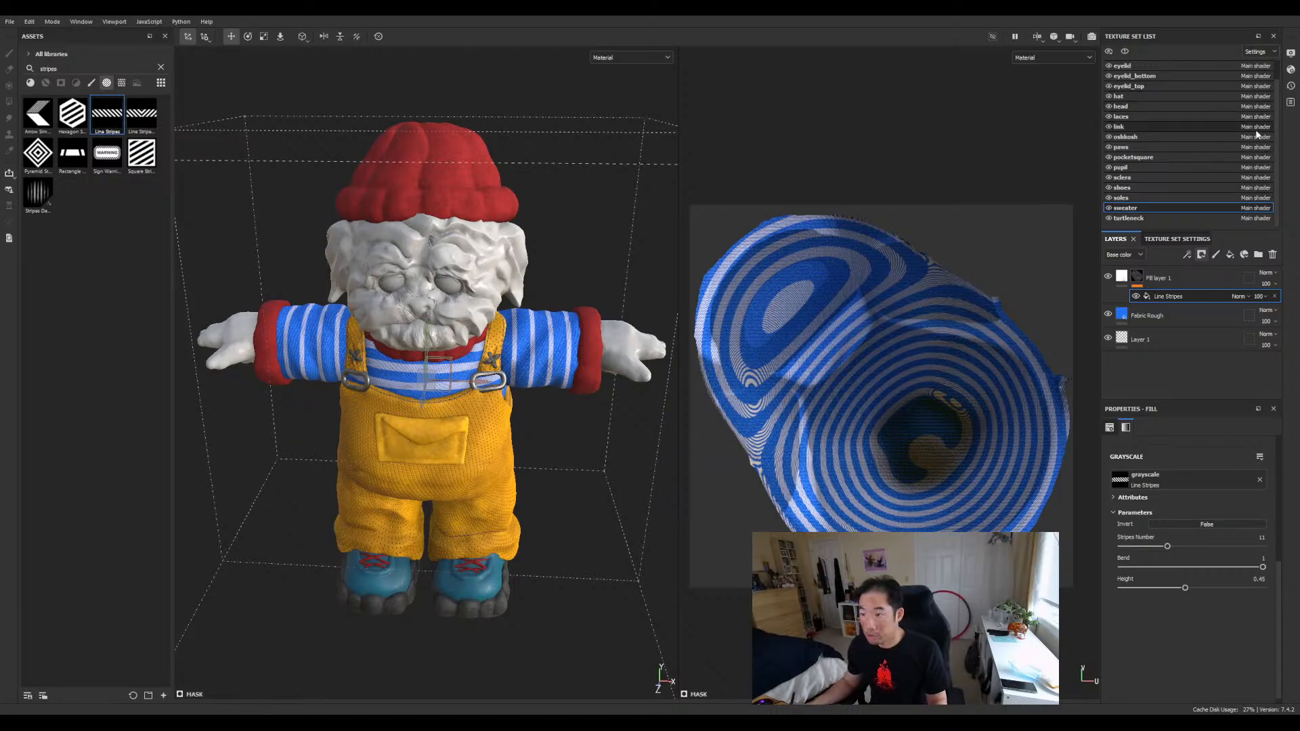
In the arms texture set, set the height of the mask's Line Stripes fill to 0.42.
scroll(1274, 124, "up", 2)
left_click(1171, 65)
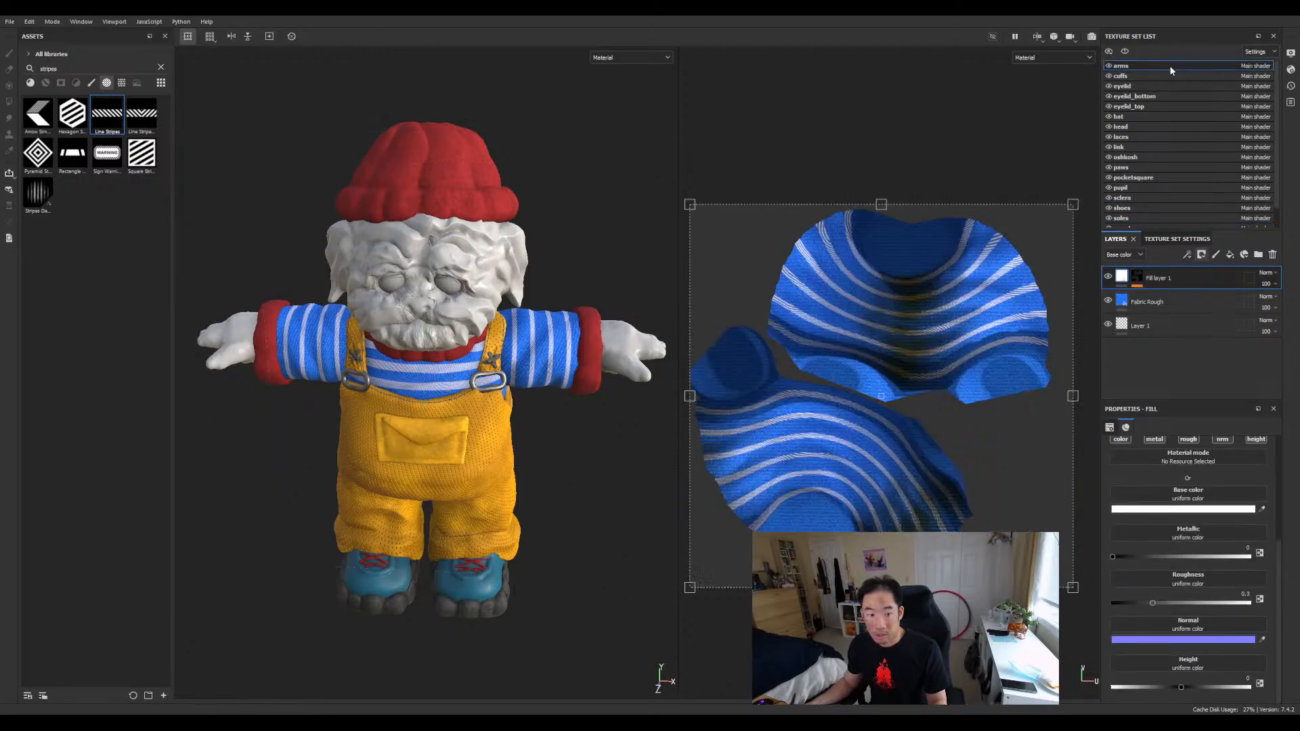
left_click(1138, 277)
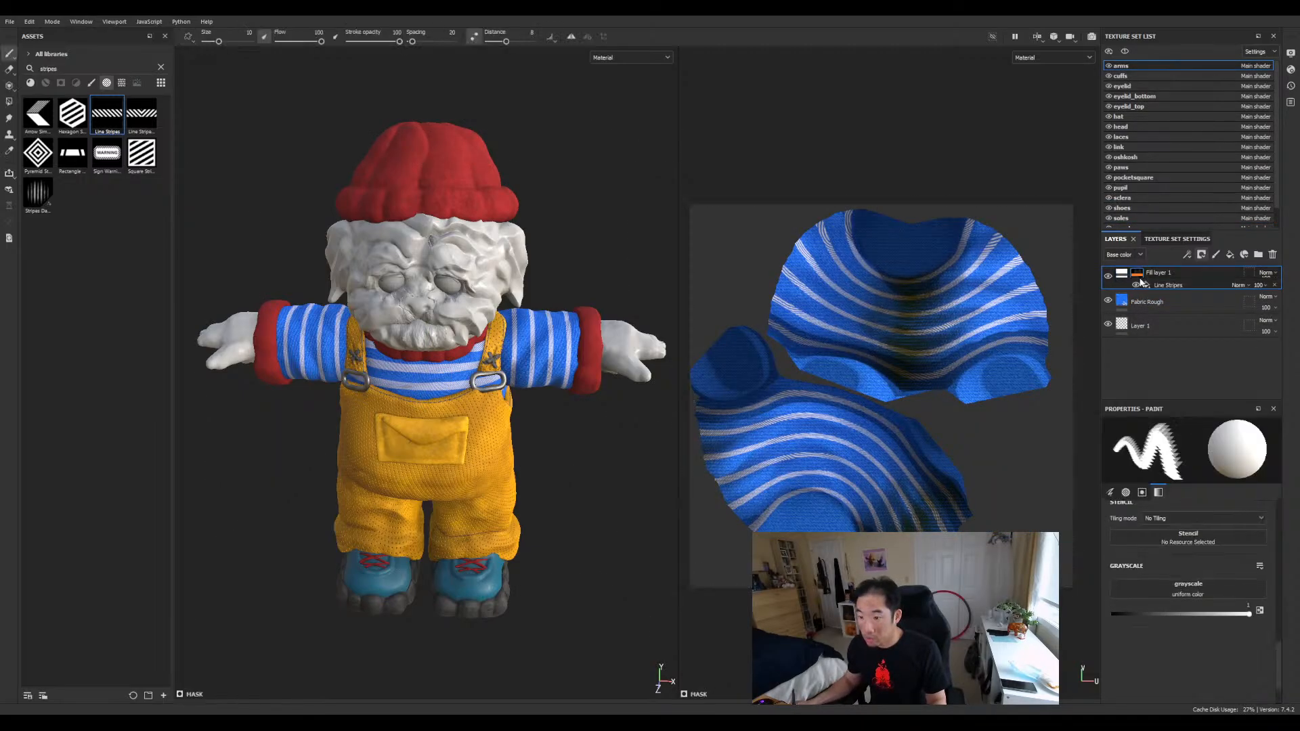
left_click(1161, 298)
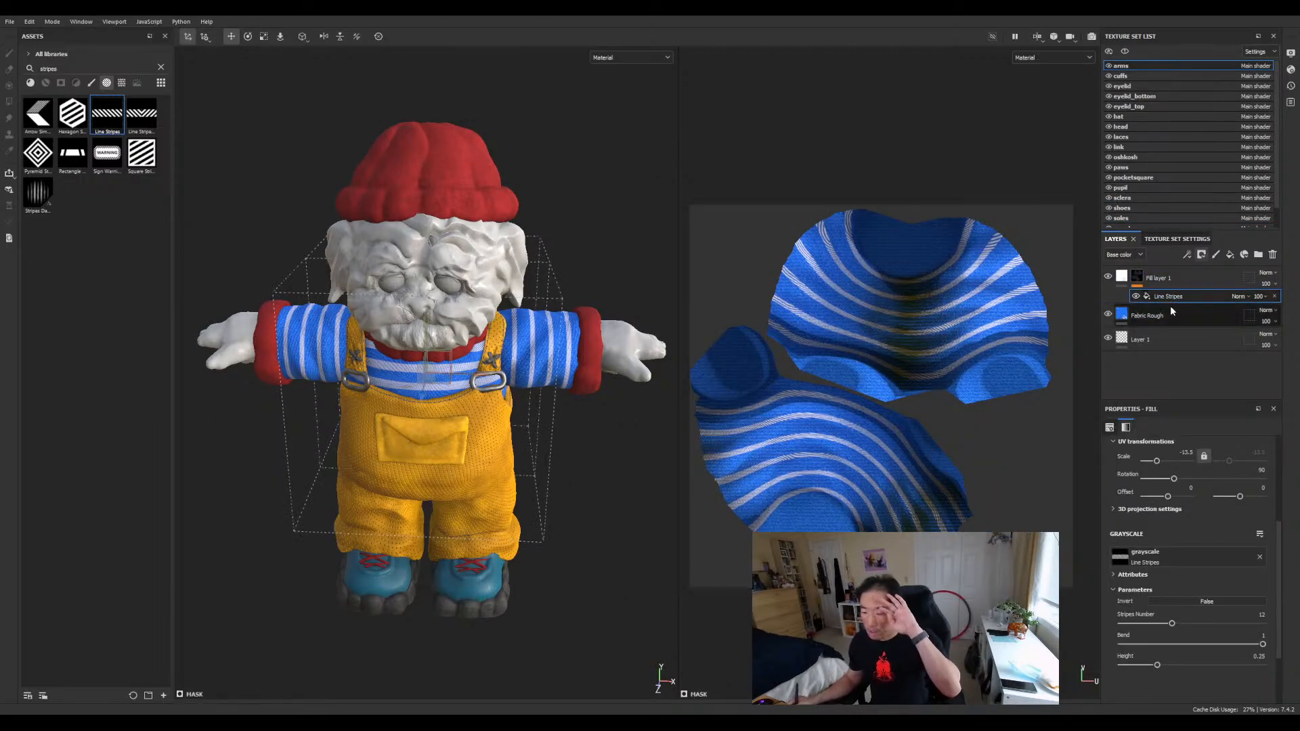
scroll(1164, 569, "down", 3)
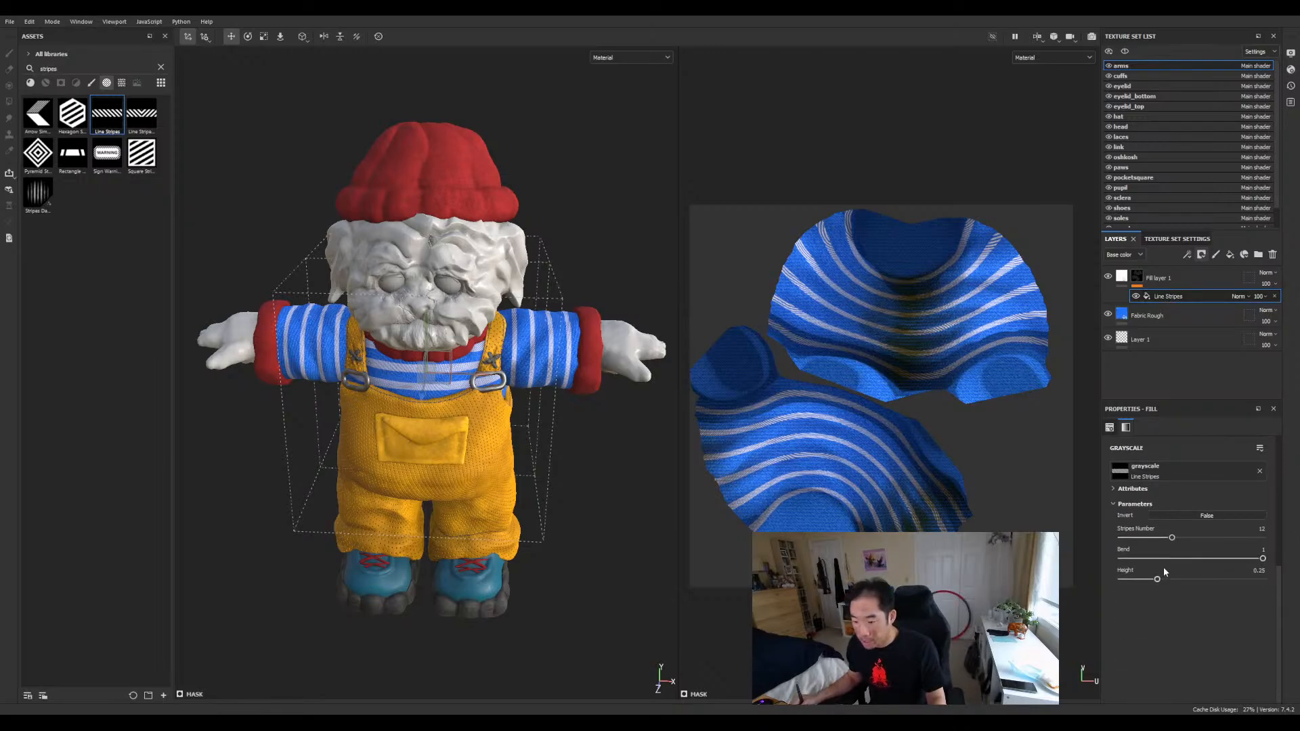
left_click_drag(1156, 579, 1180, 581)
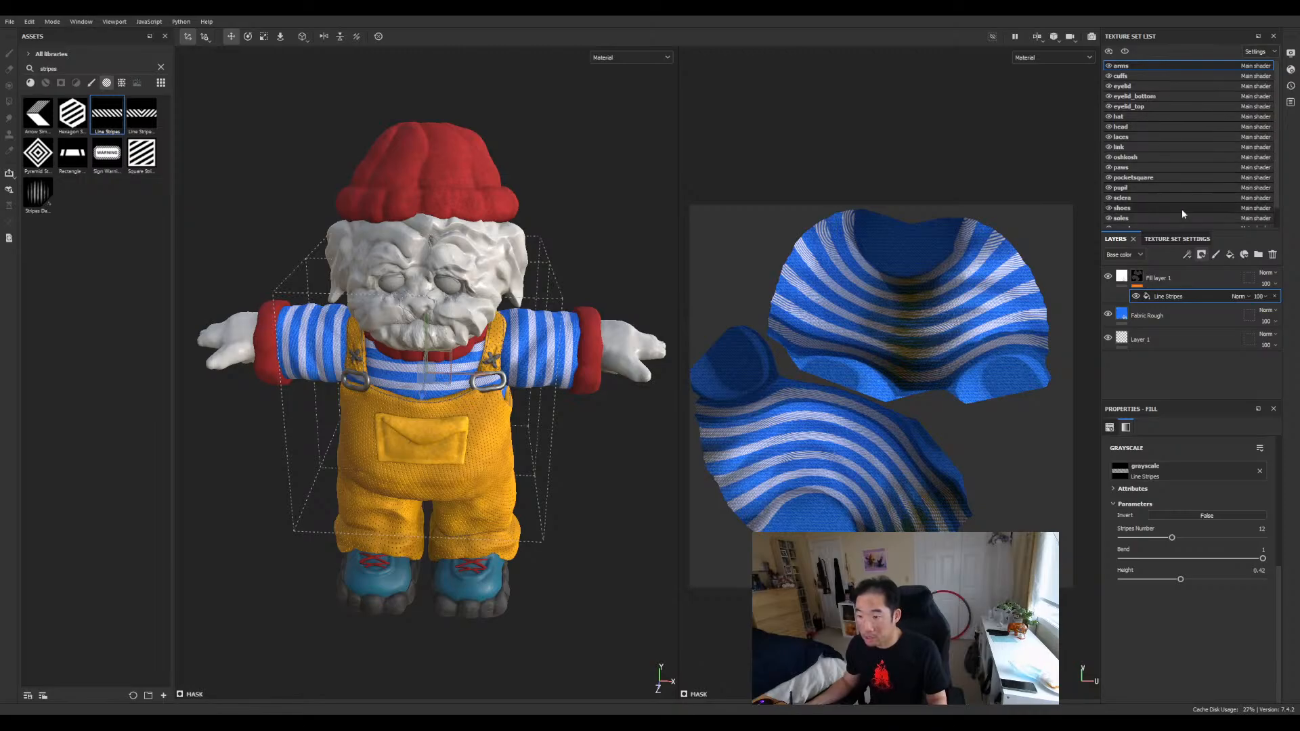
Check the Line Stripes fill parameters on the sweater's stripe mask, including its height.
scroll(1274, 196, "down", 1)
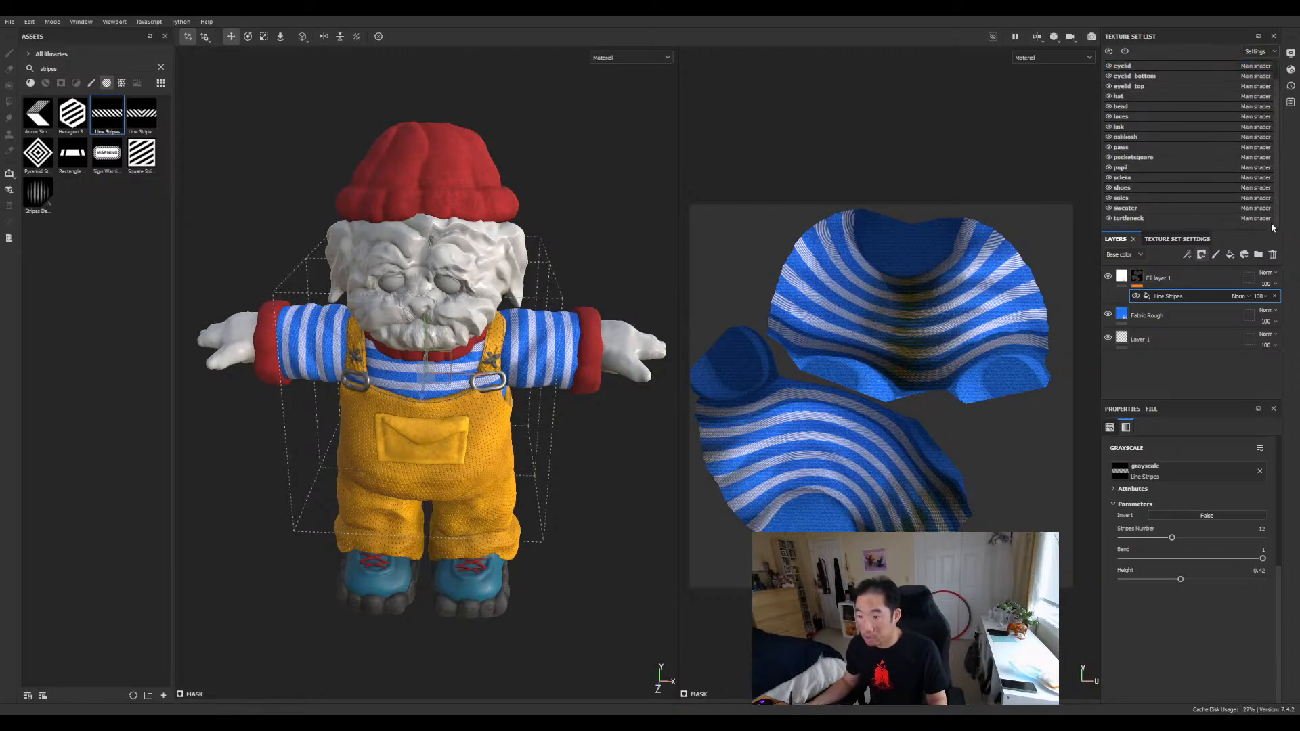
left_click(1172, 208)
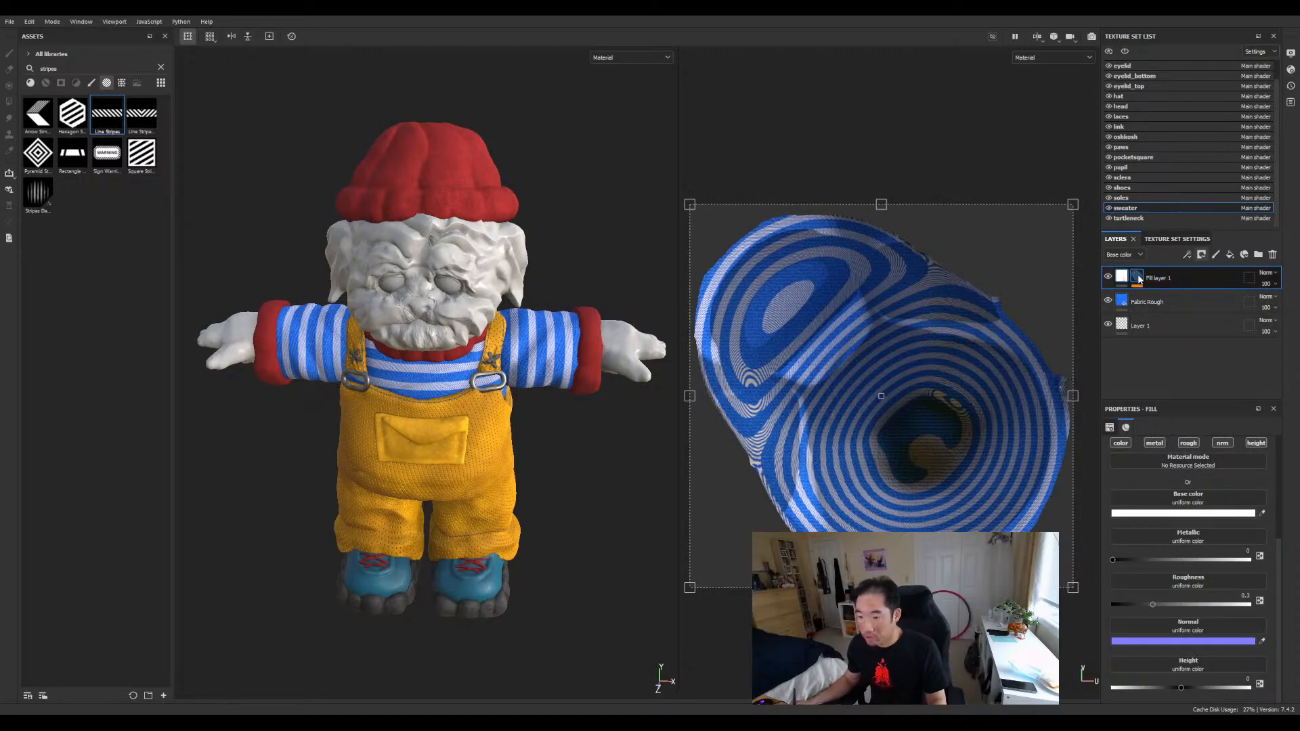
left_click(1138, 277)
left_click(1158, 296)
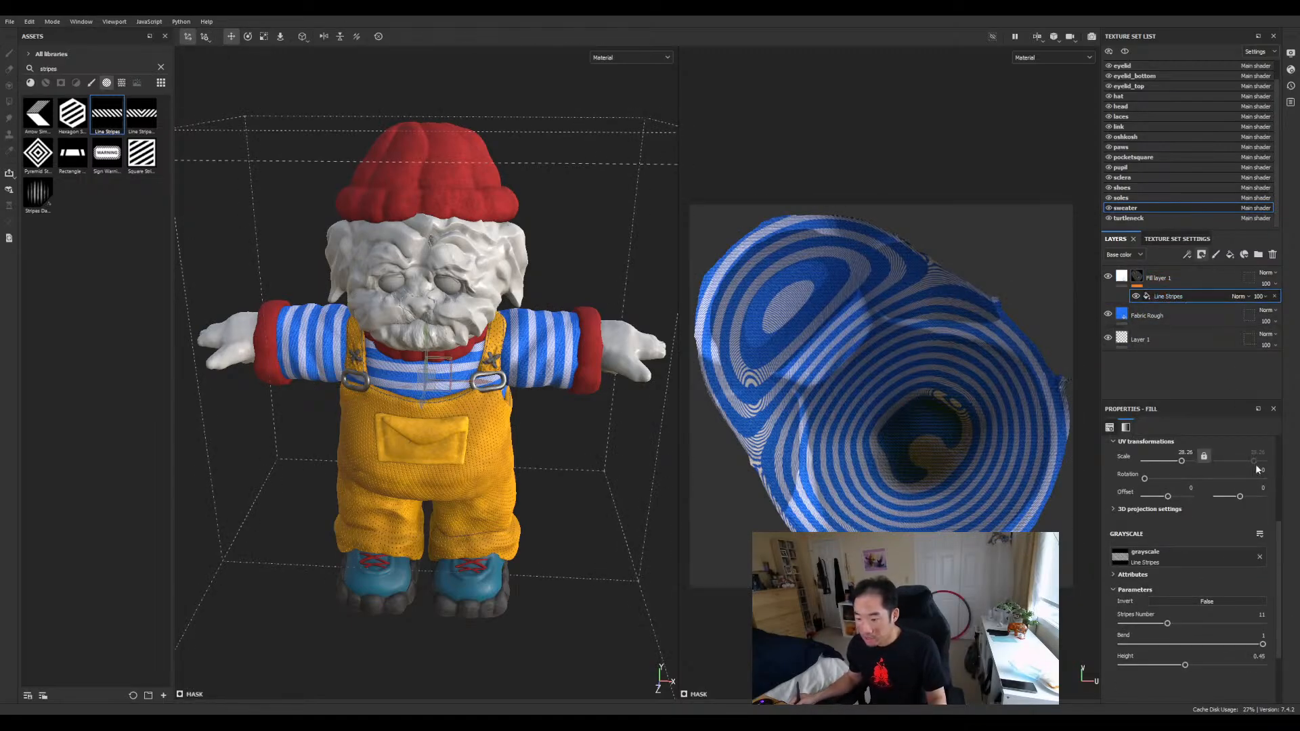
mouse_move(1280, 547)
left_mouse_down()
mouse_move(1280, 568)
mouse_move(1279, 556)
left_mouse_up()
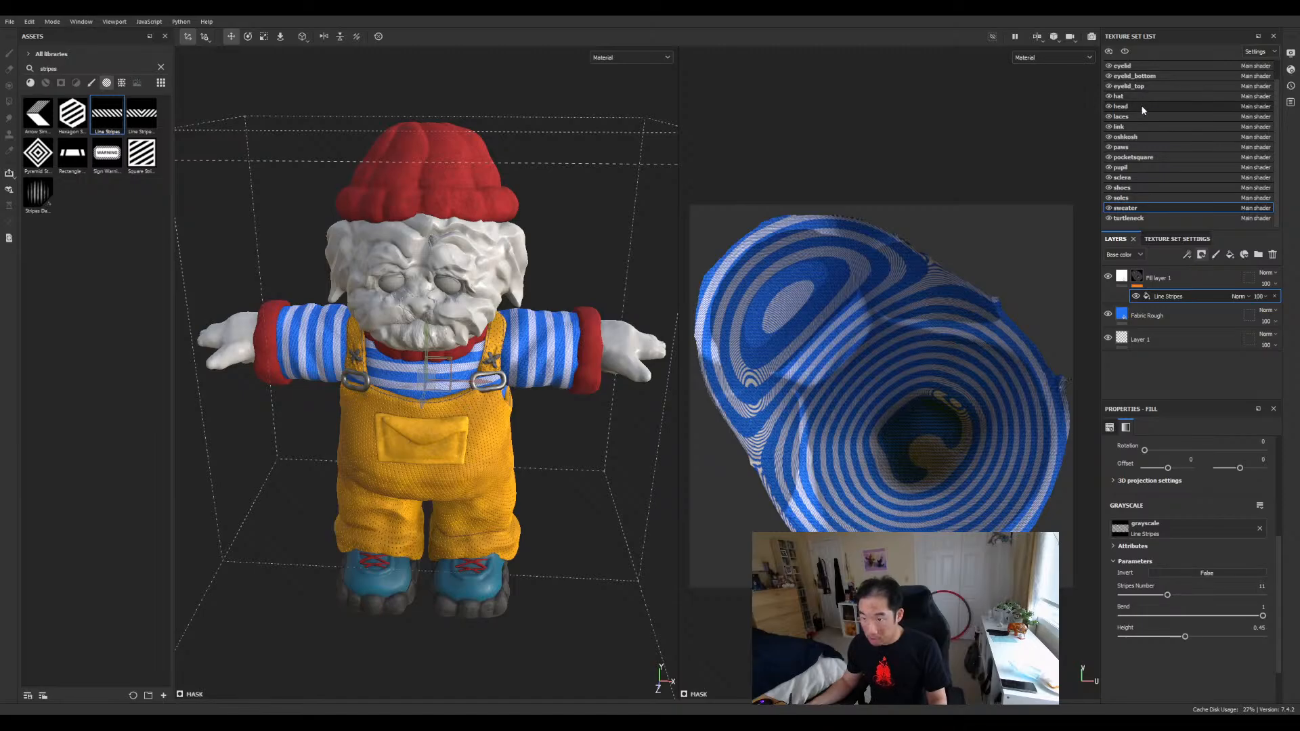
In the arms texture set, set the height of the mask's Line Stripes fill to 0.45.
left_click_drag(1277, 127, 1277, 108)
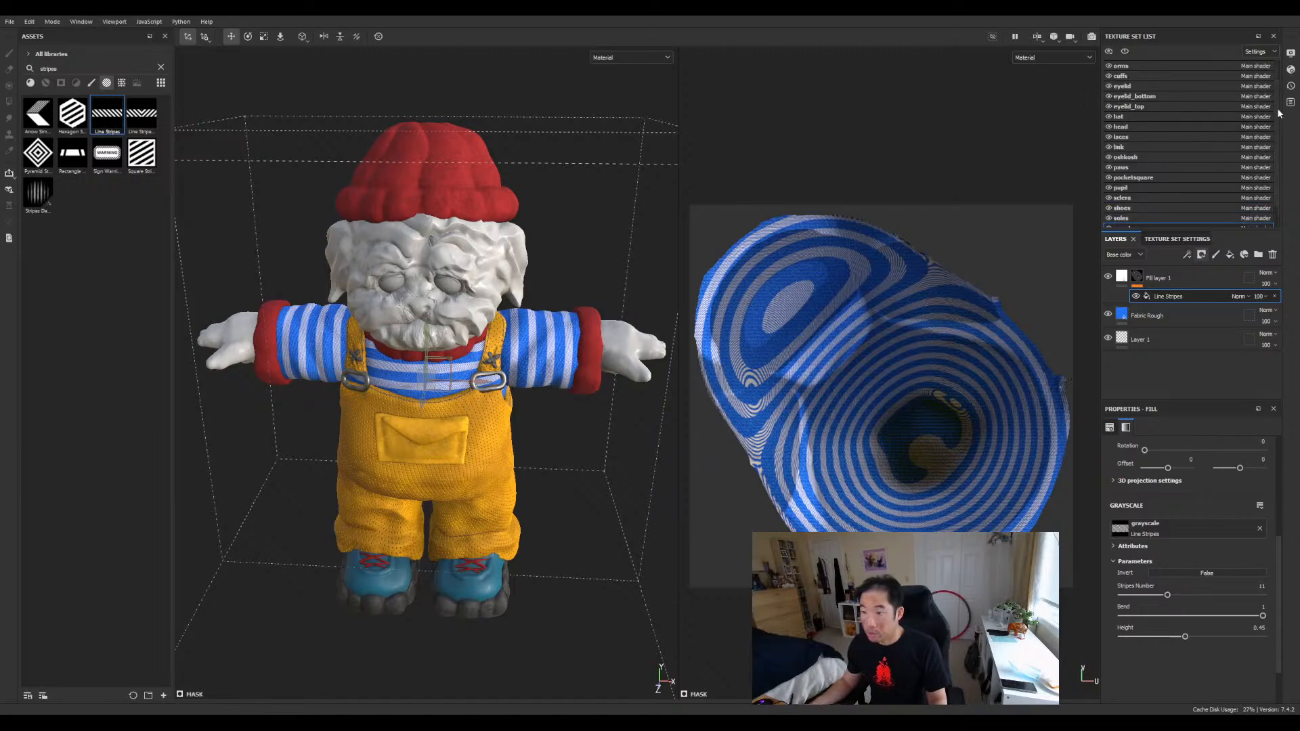
left_click(1173, 65)
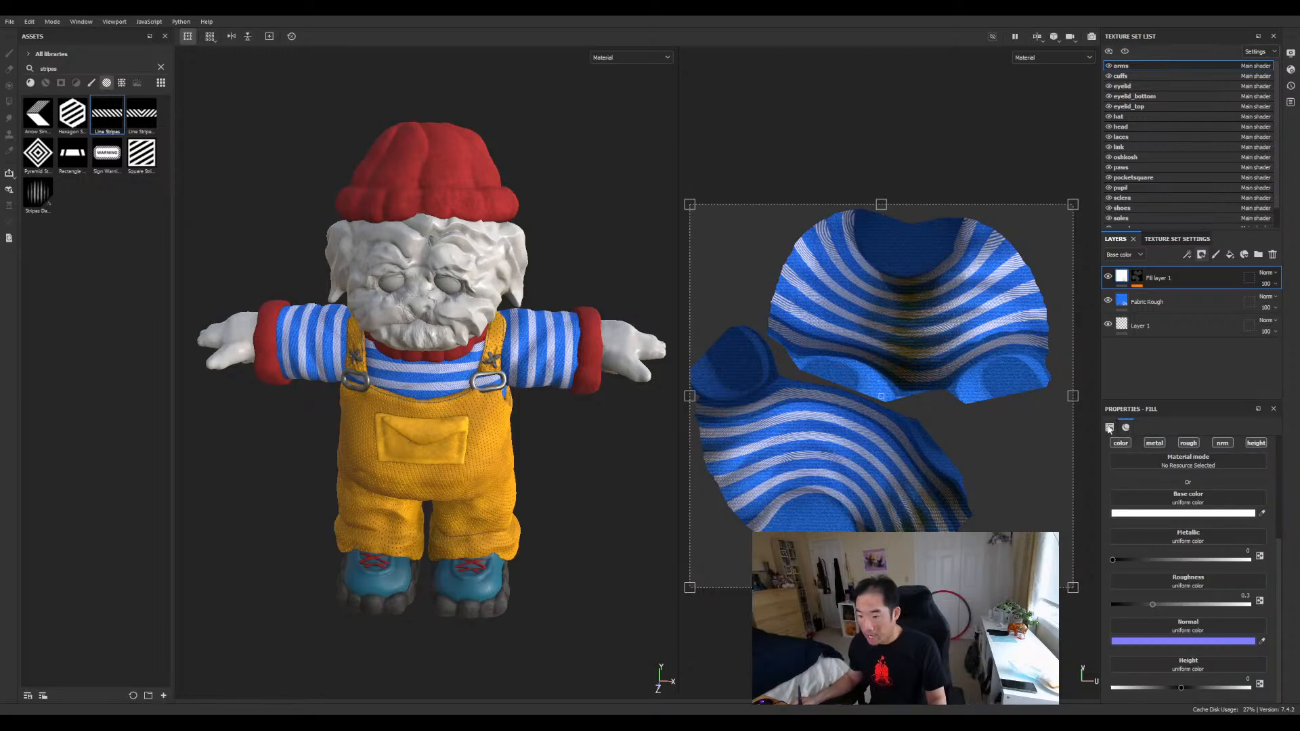
left_click(1138, 277)
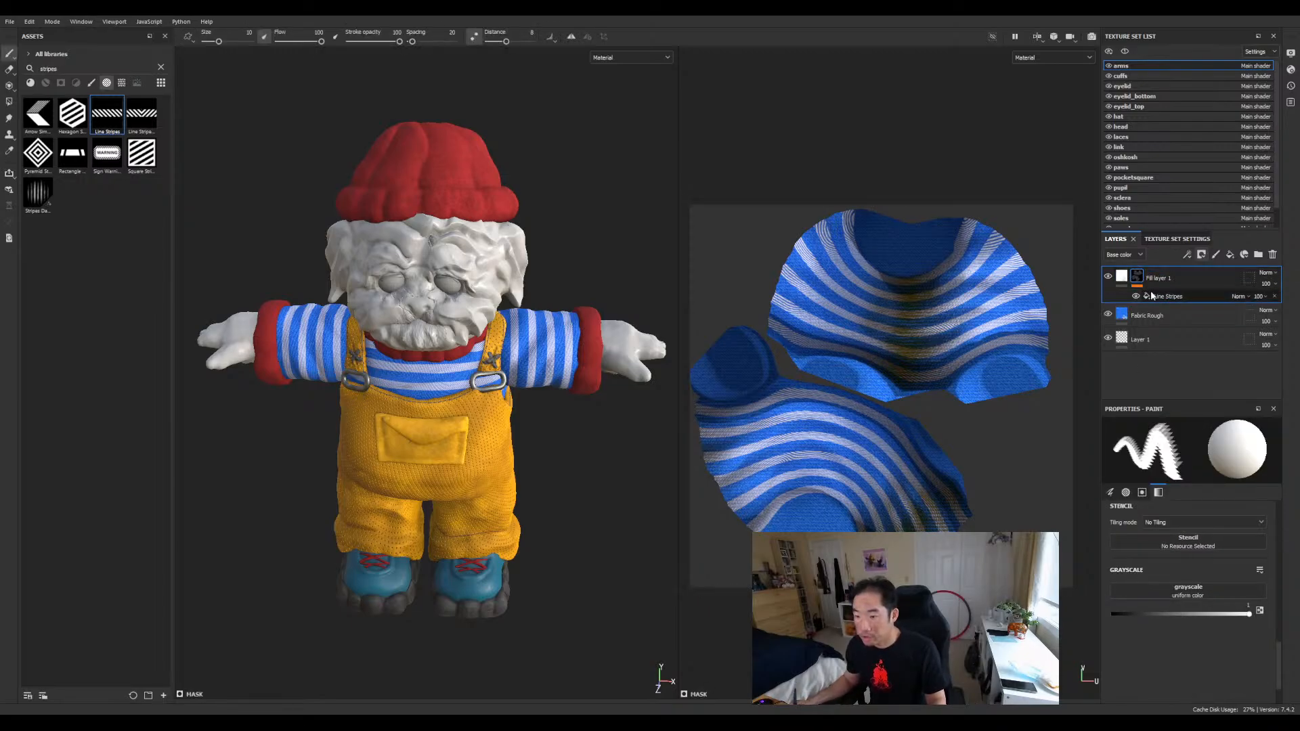
left_click(1166, 296)
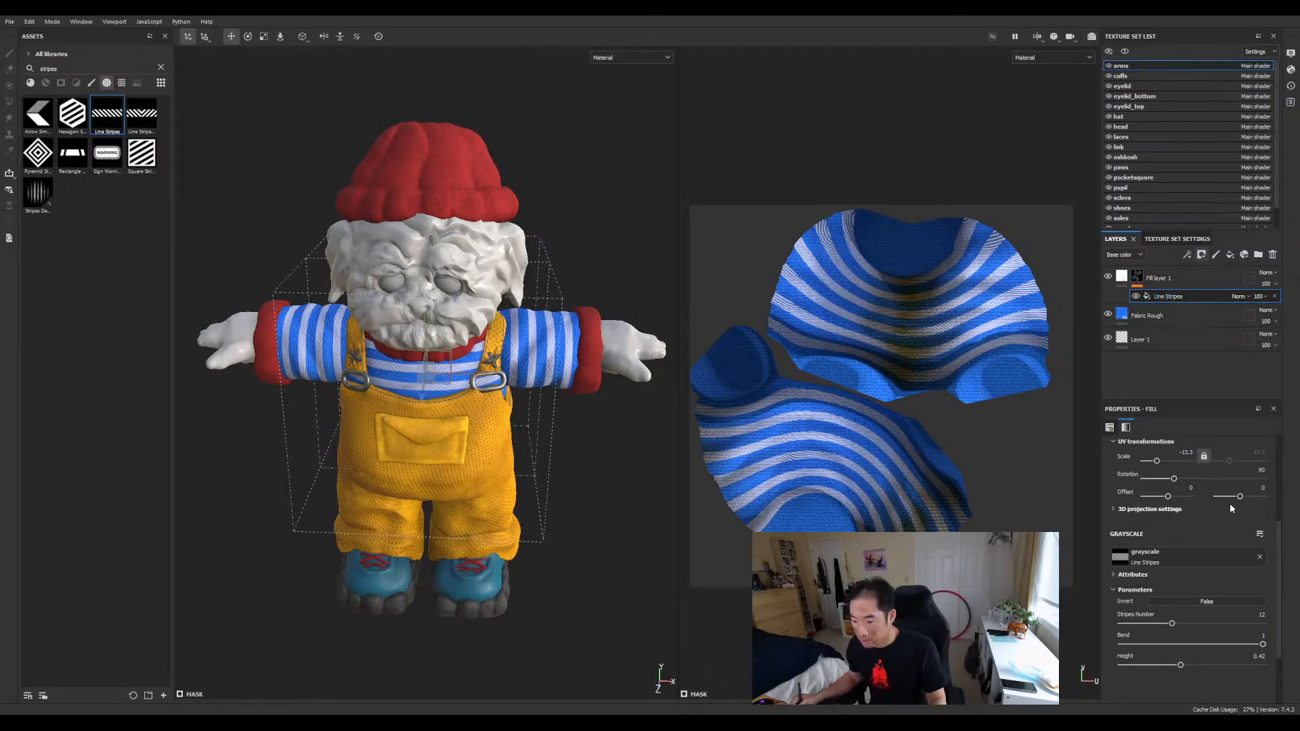
left_click(1257, 656)
left_click(1258, 656)
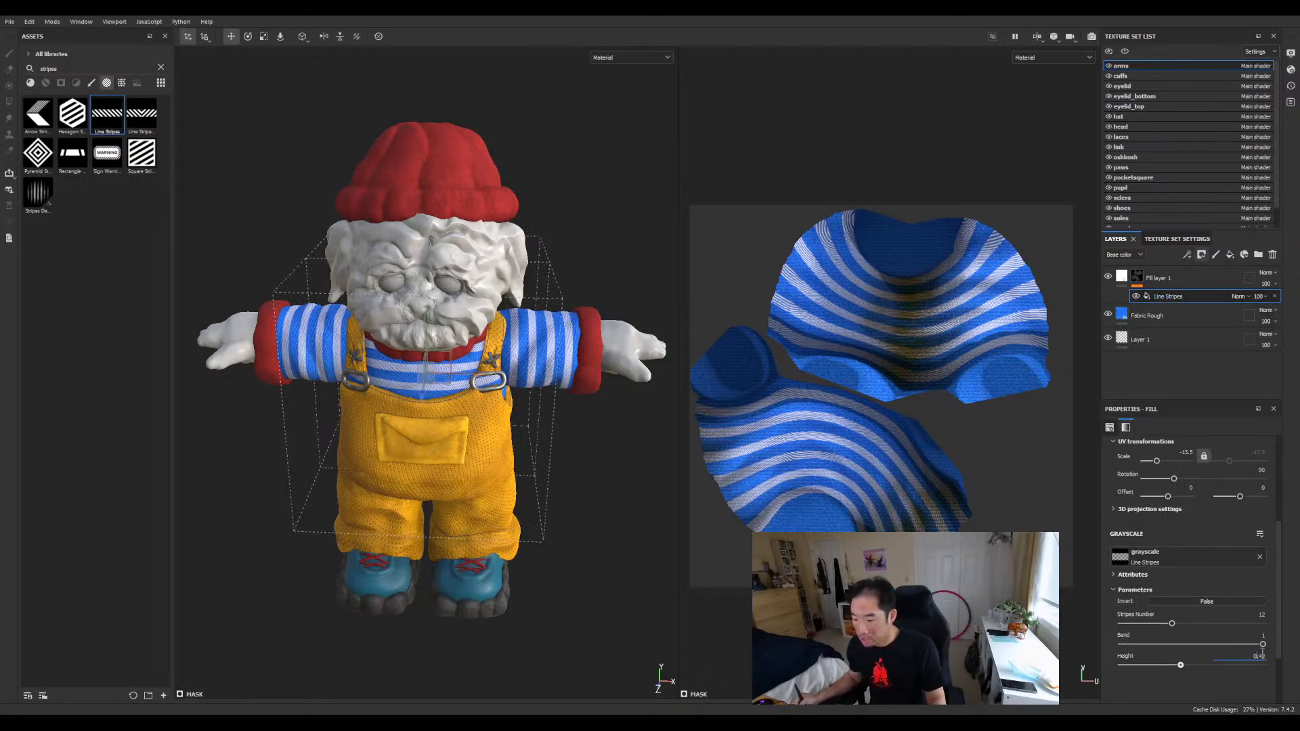
left_click(1263, 658)
type("5")
key("Return")
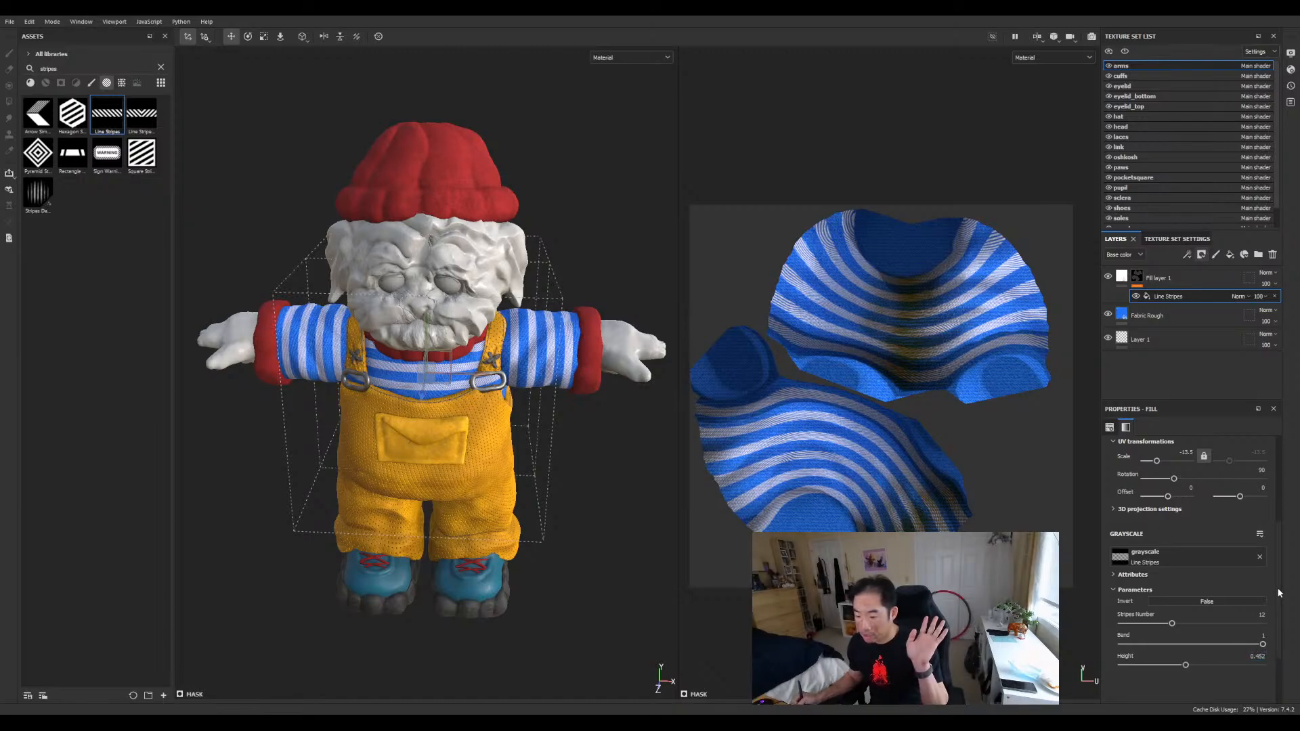
double_click(1257, 656)
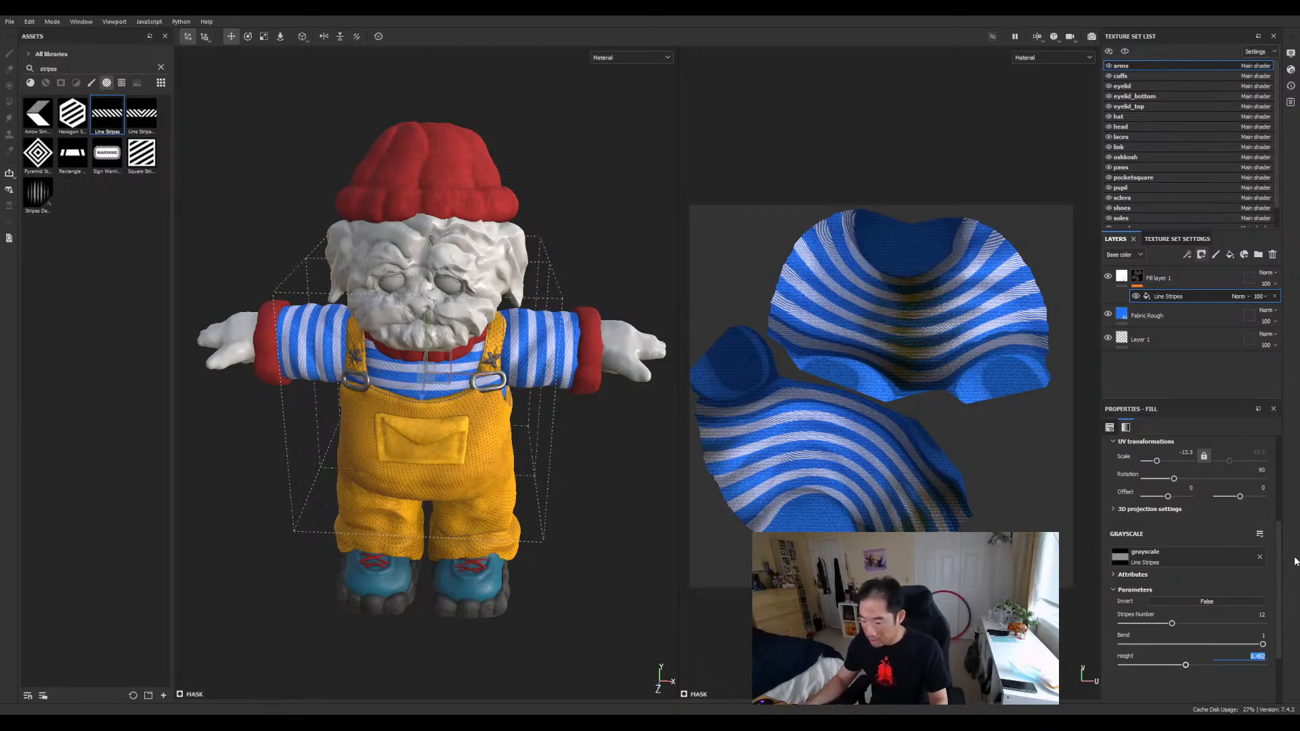
left_click(1216, 695)
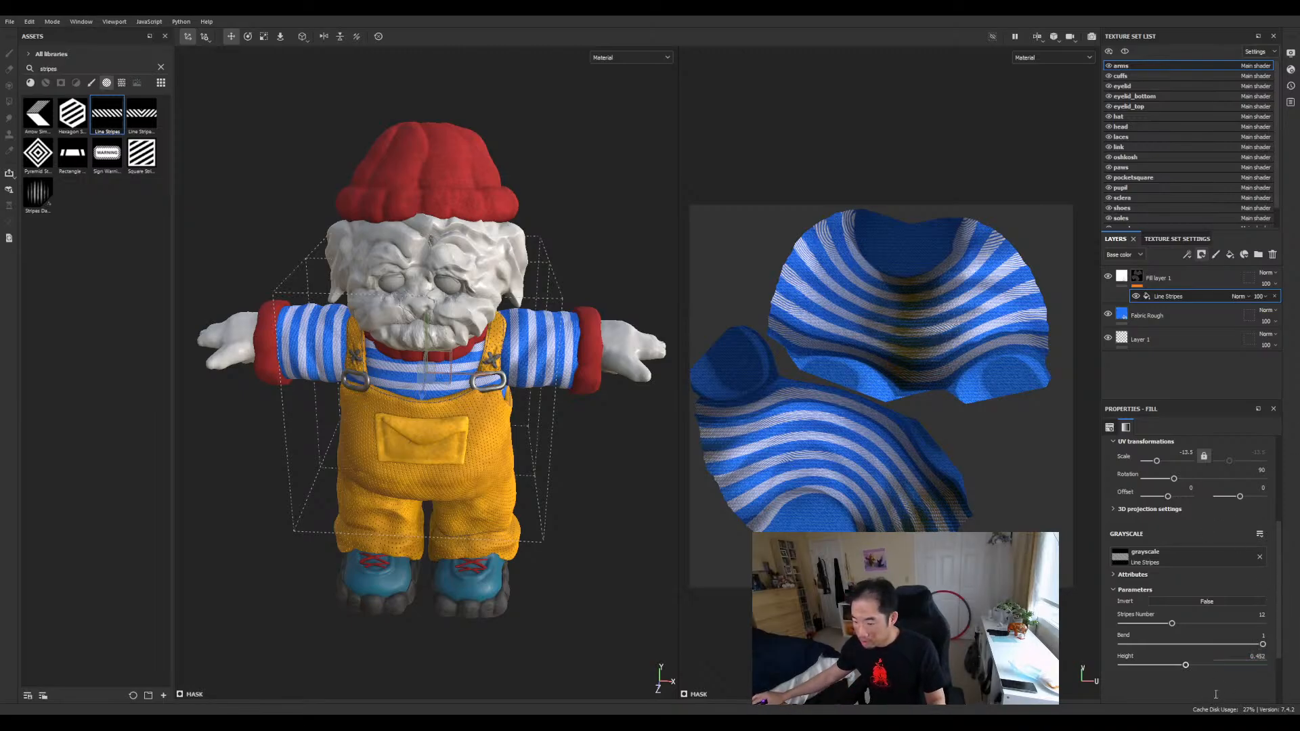
double_click(1261, 657)
left_click(1263, 658)
key("BackSpace")
key("Return")
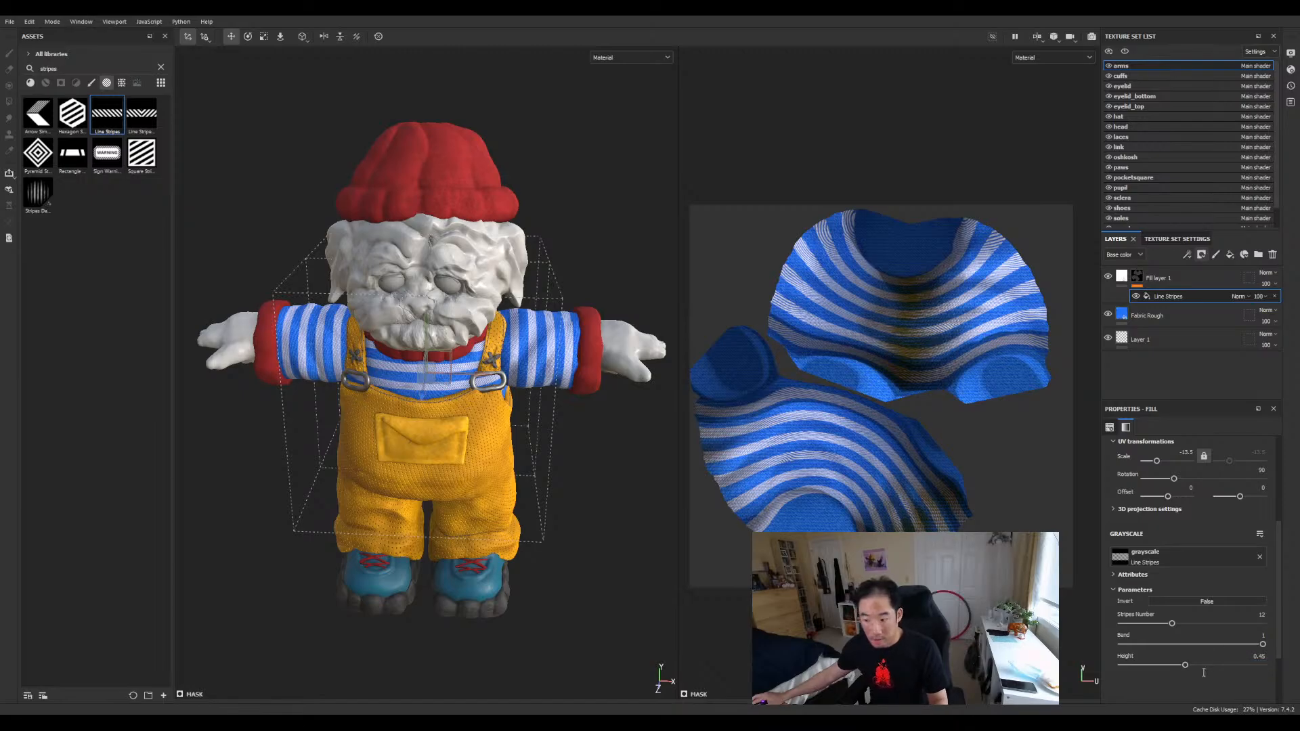
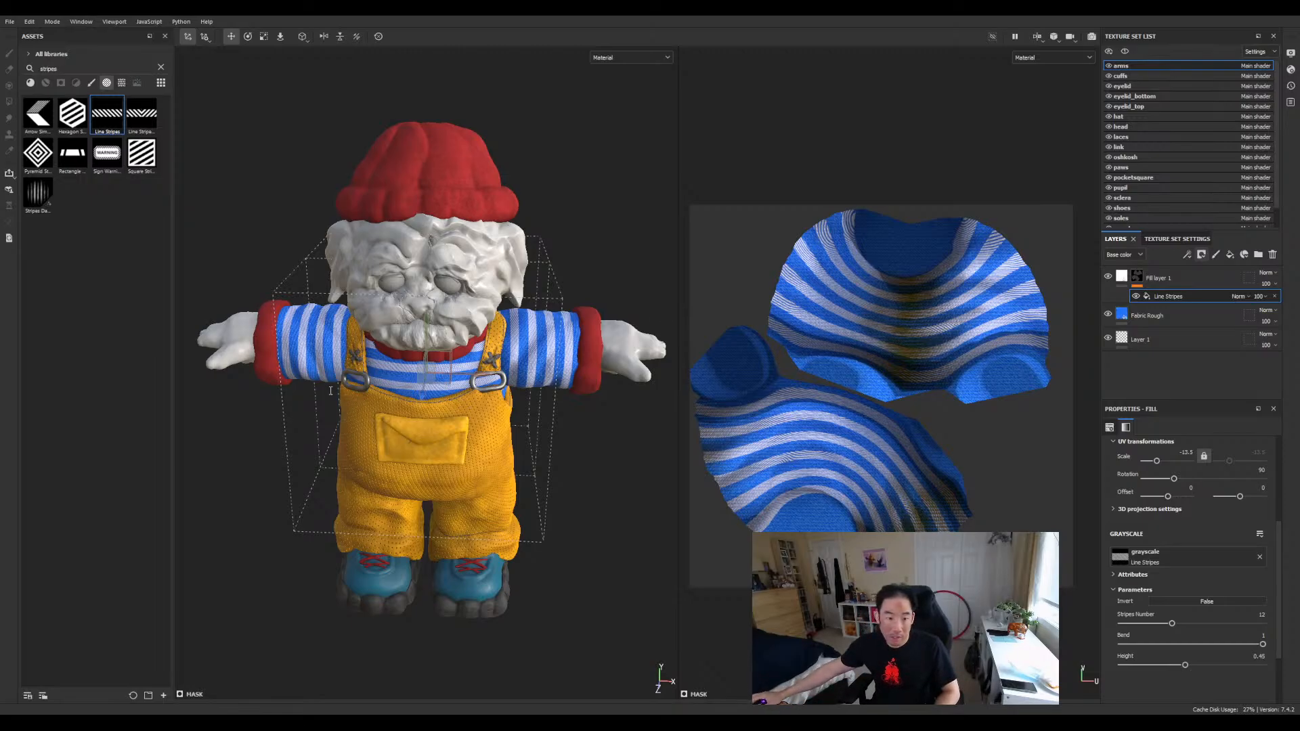
Examine the sweater's stripes against the sleeves and the stitching on the overall strap up close.
scroll(334, 390, "down", 1)
scroll(334, 390, "up", 1)
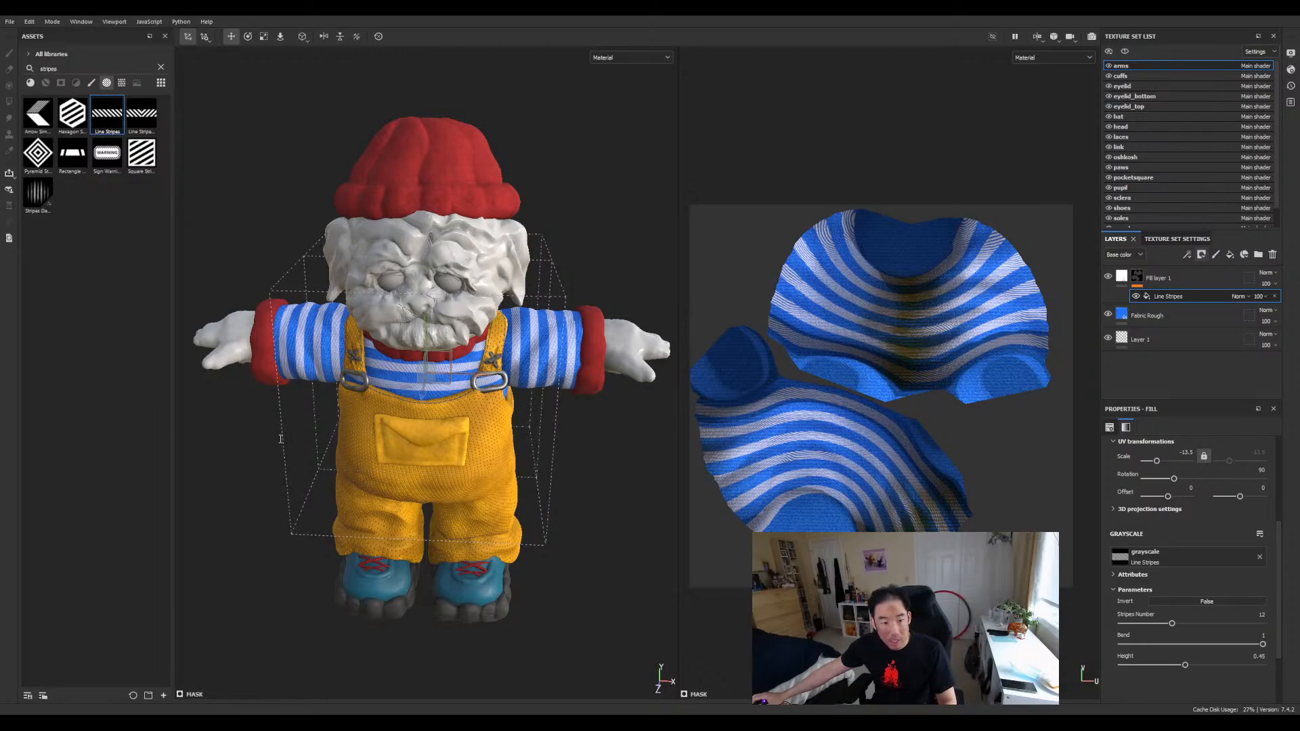
scroll(292, 427, "up", 2)
scroll(308, 412, "up", 1)
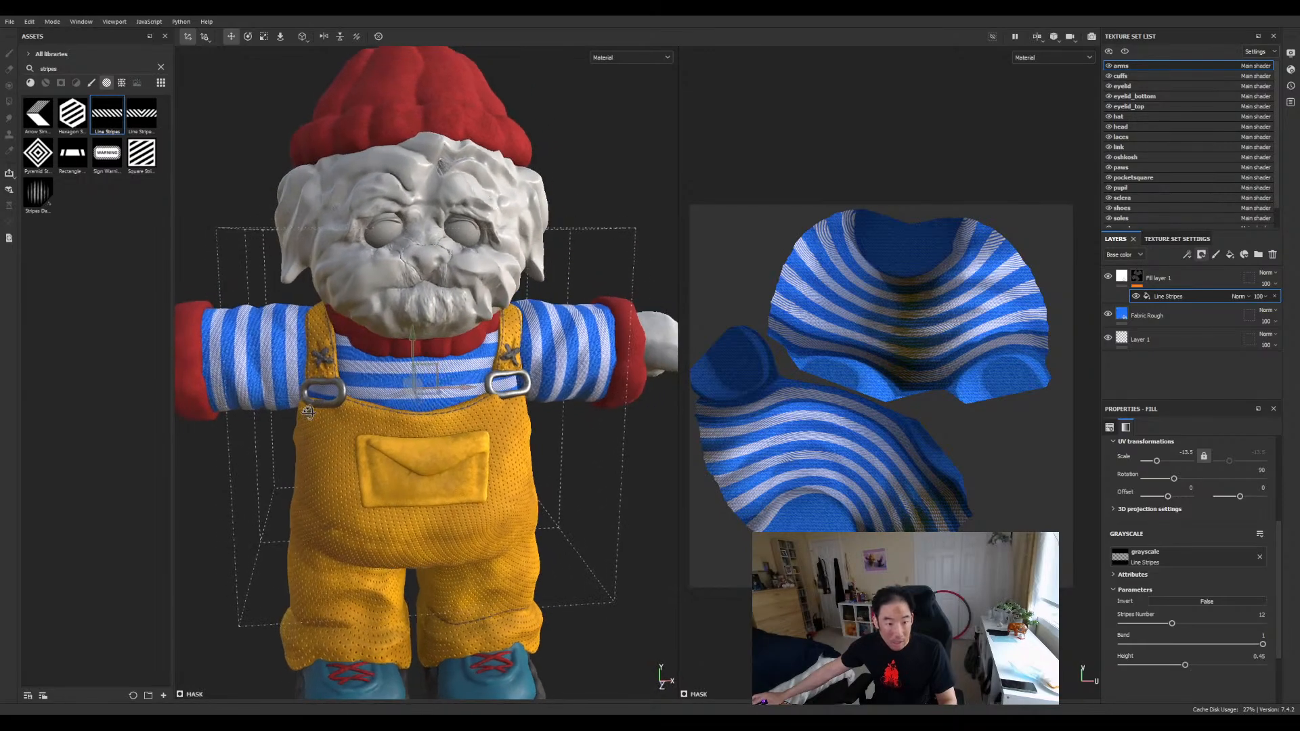
left_click_drag(308, 411, 456, 373, "alt")
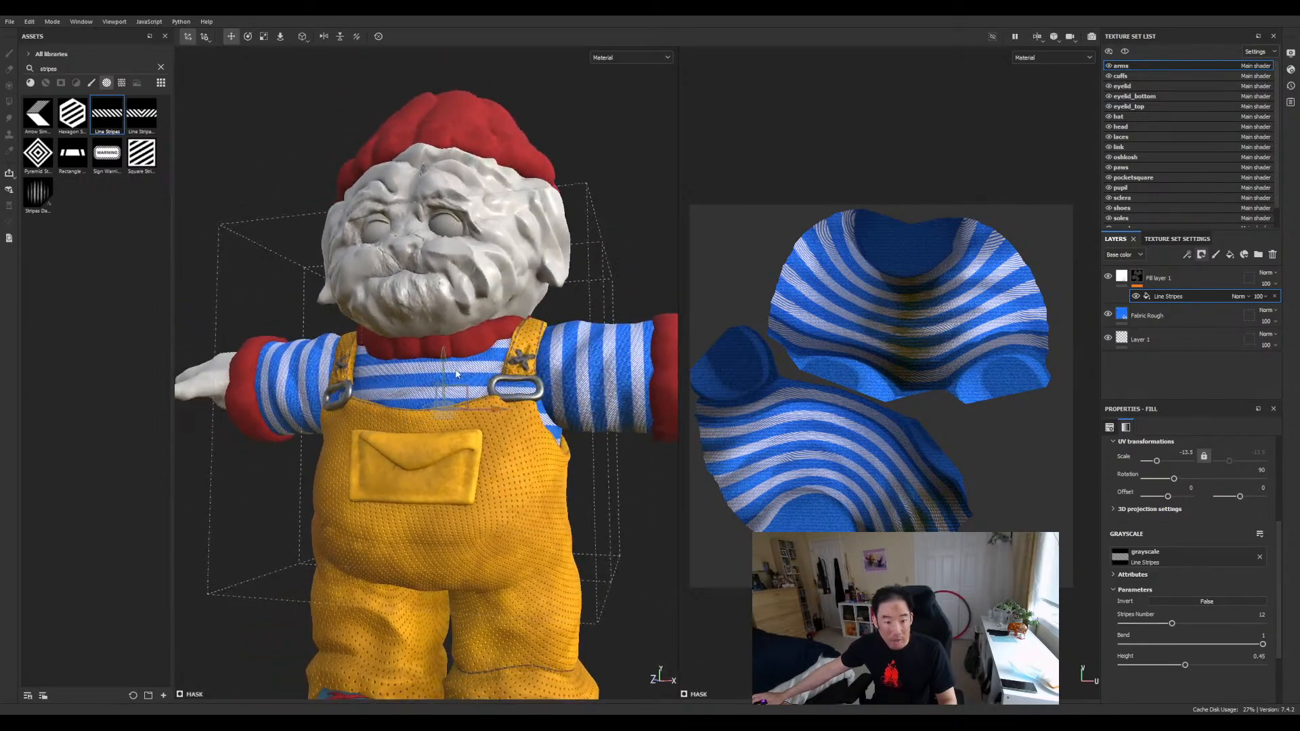
scroll(474, 371, "up", 2)
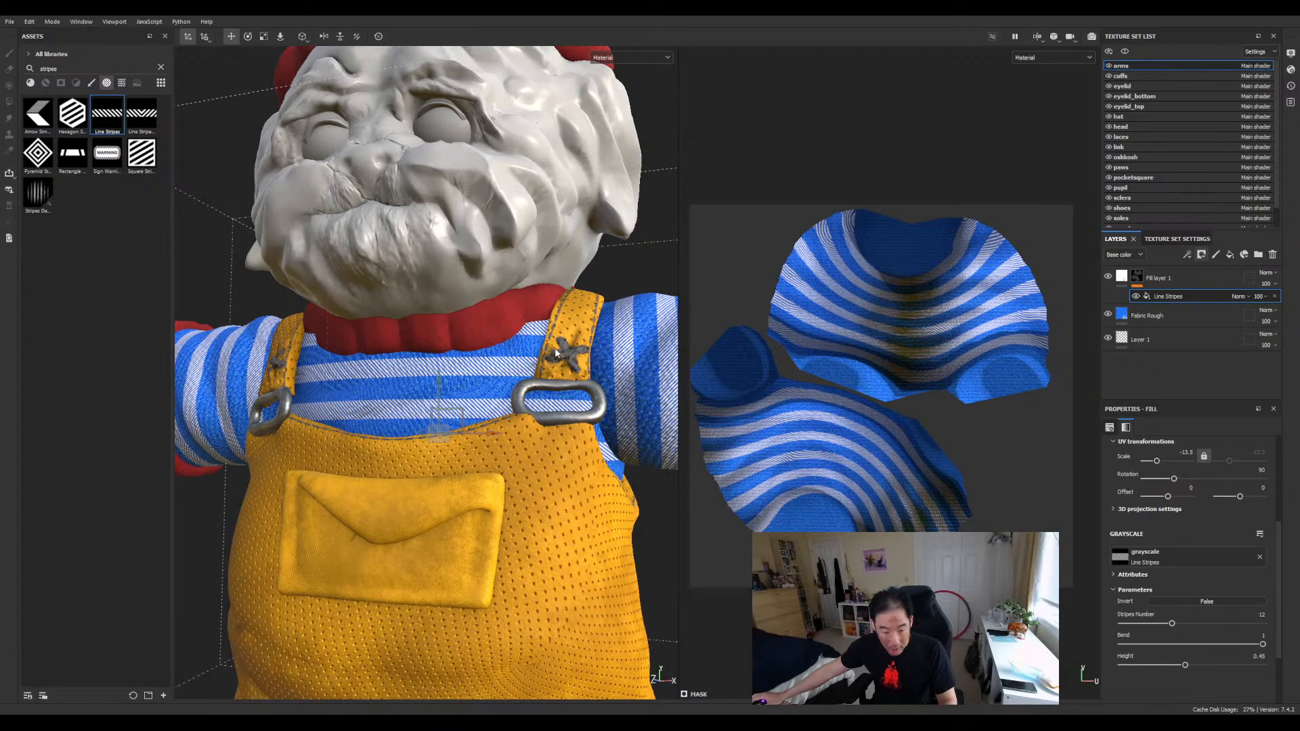
scroll(555, 352, "up", 5)
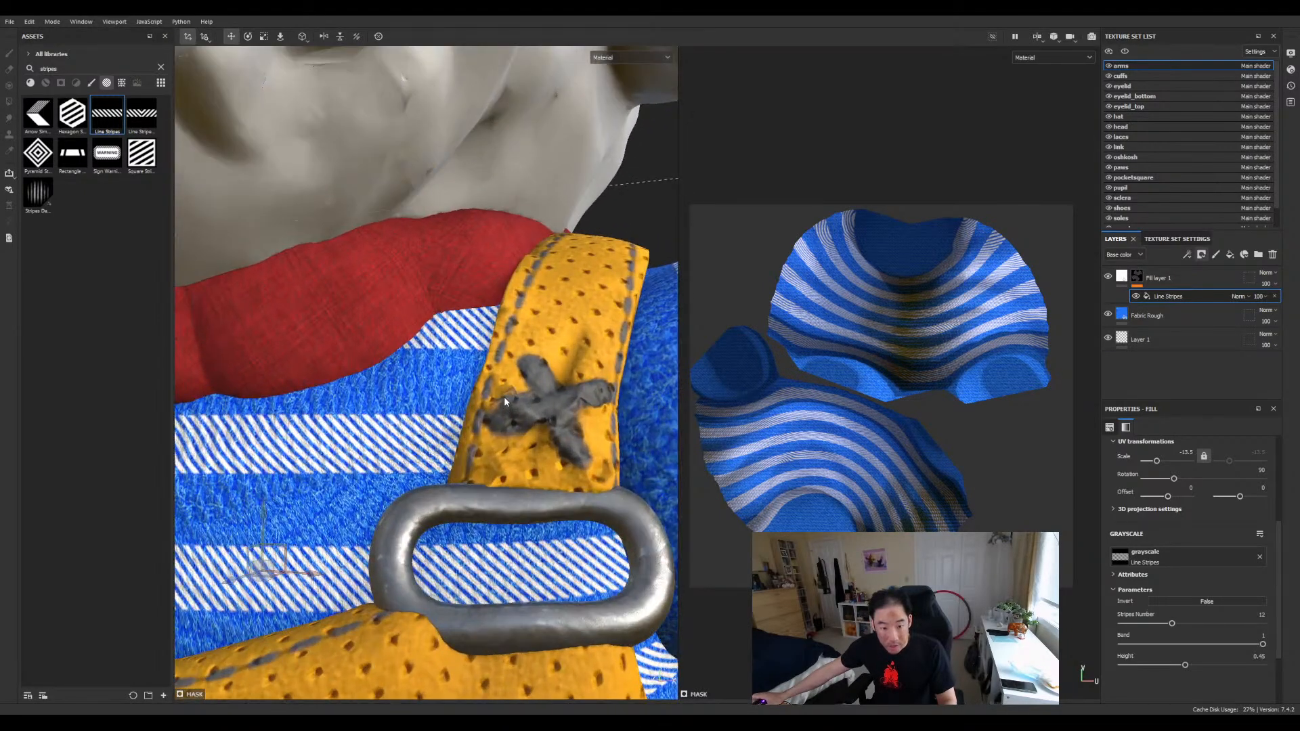
key("f")
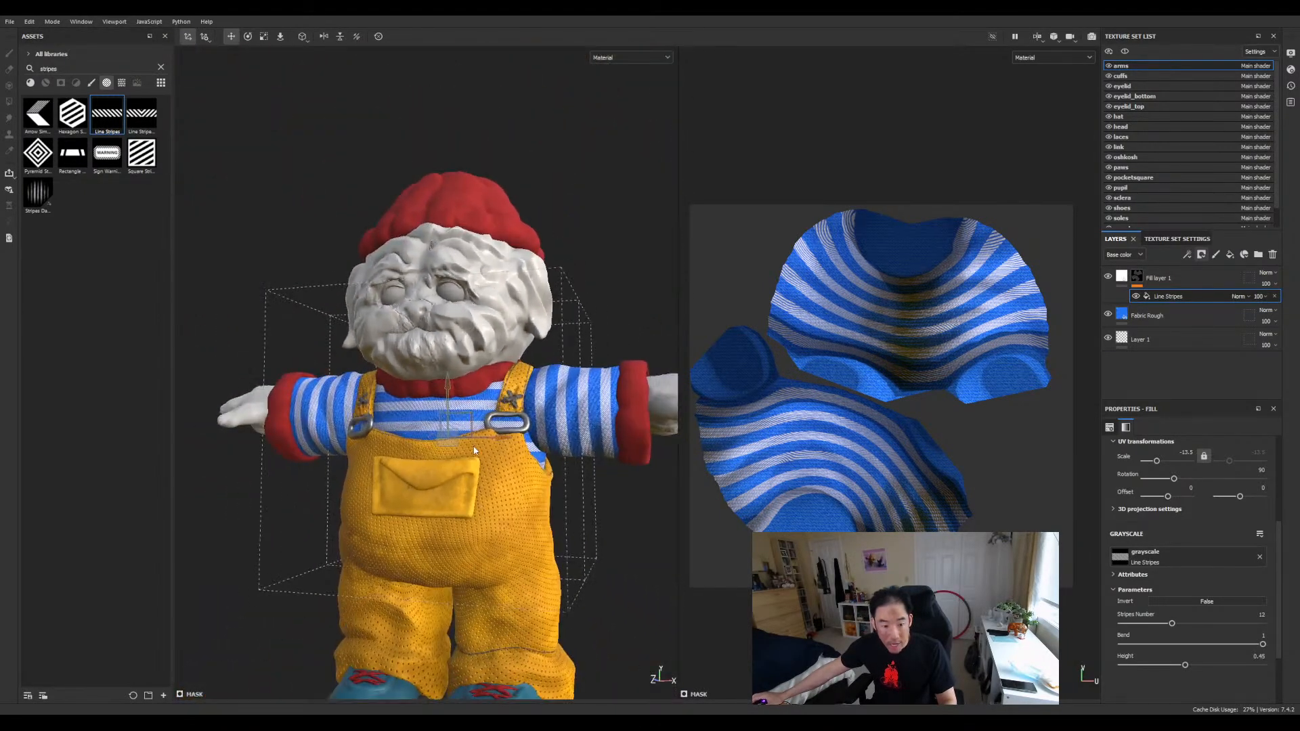
Examine the chest pocket, overall fabric, strap buckle and striped sweater front at close range.
scroll(452, 486, "up", 5)
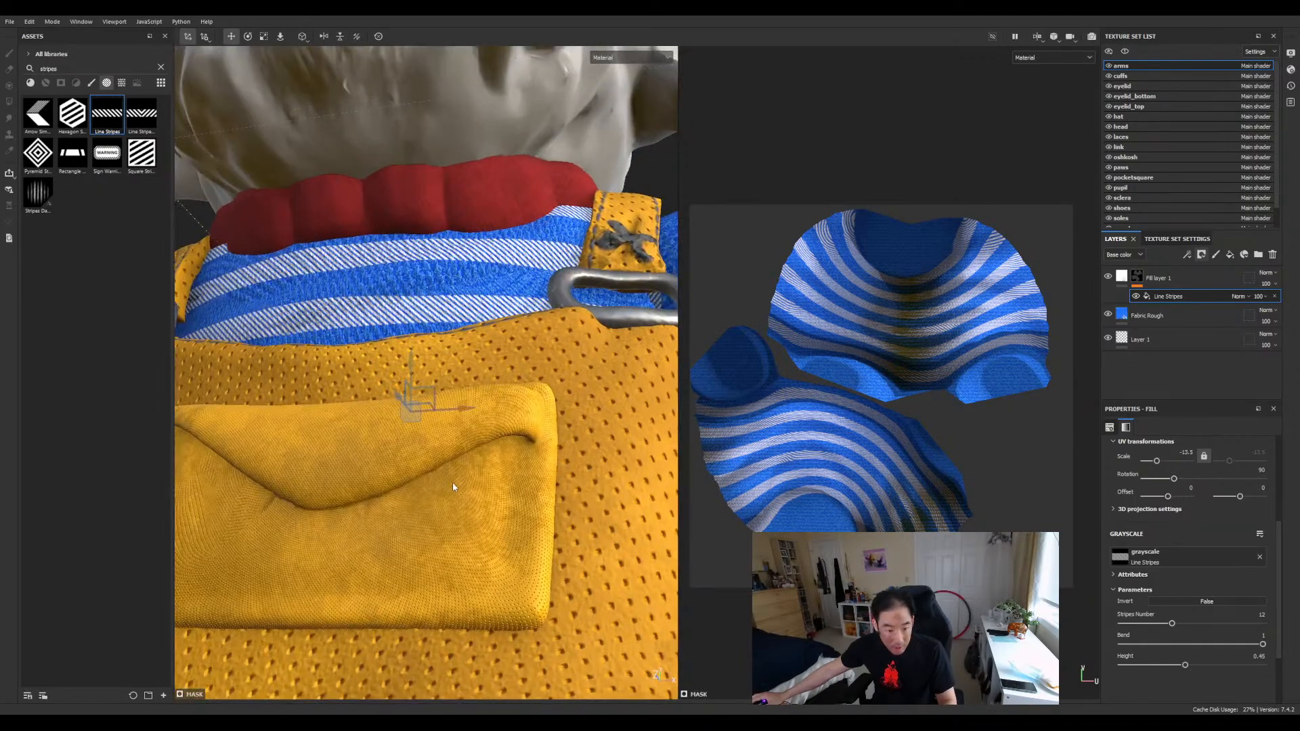
key("f")
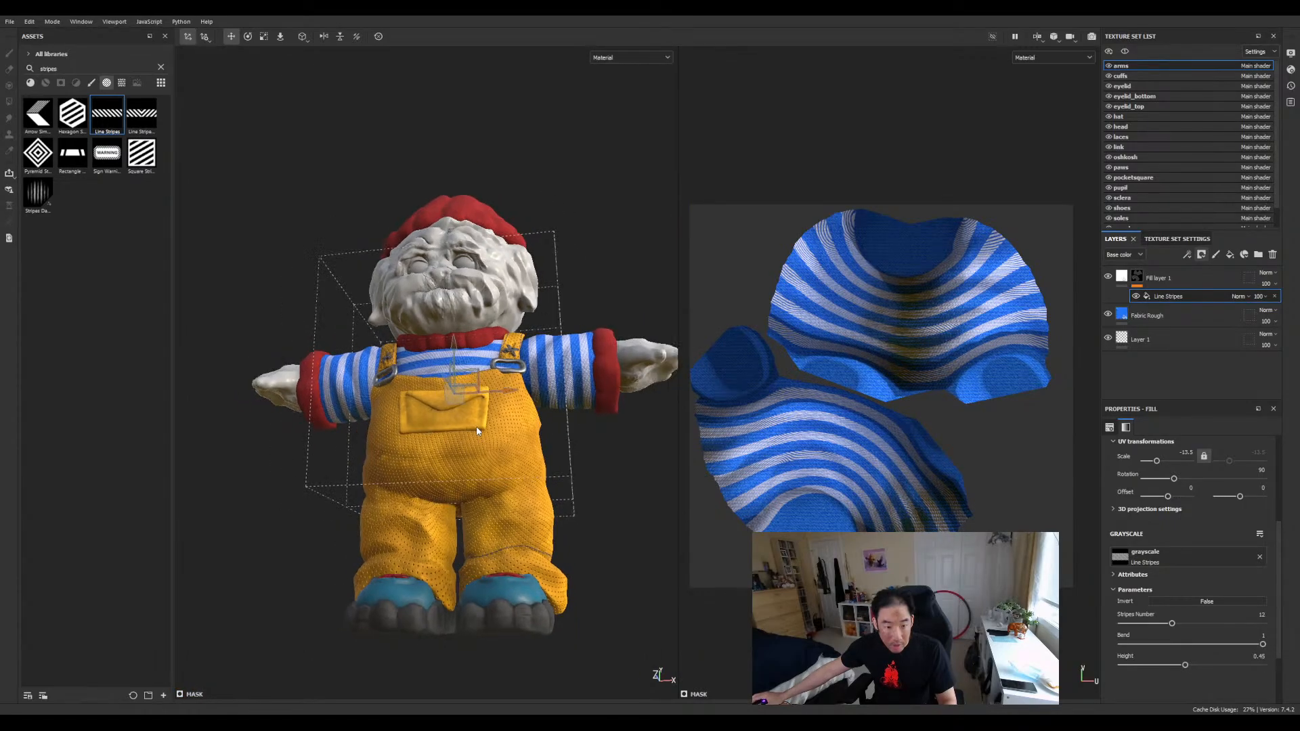
scroll(499, 355, "up", 5)
scroll(499, 355, "up", 2)
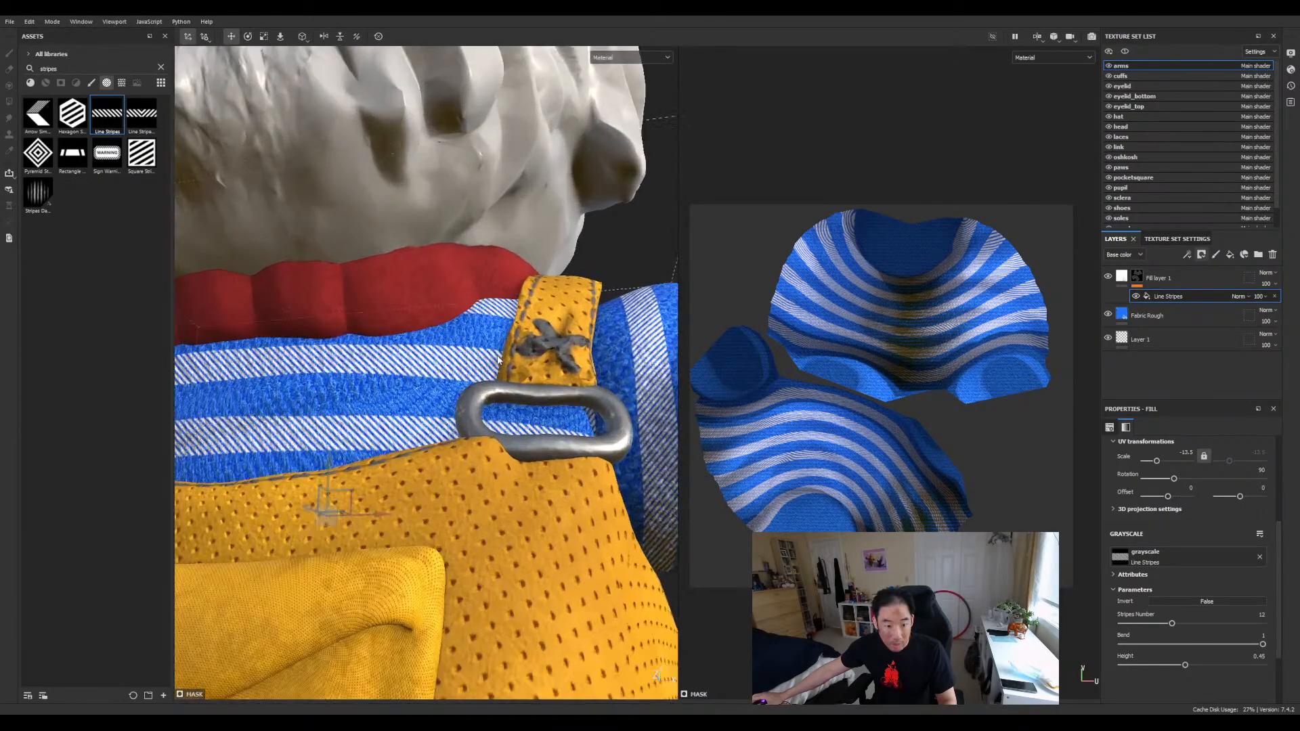
scroll(487, 366, "up", 2)
scroll(493, 435, "down", 3)
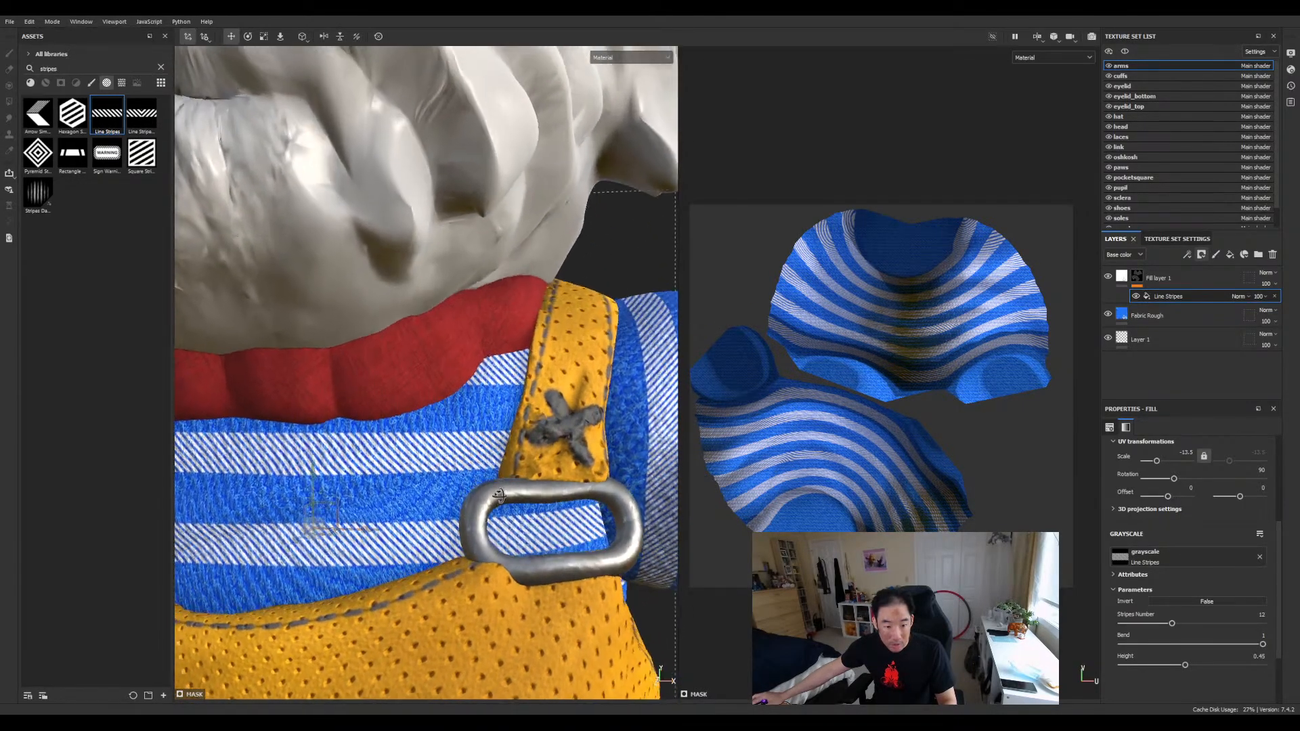
scroll(496, 496, "down", 4)
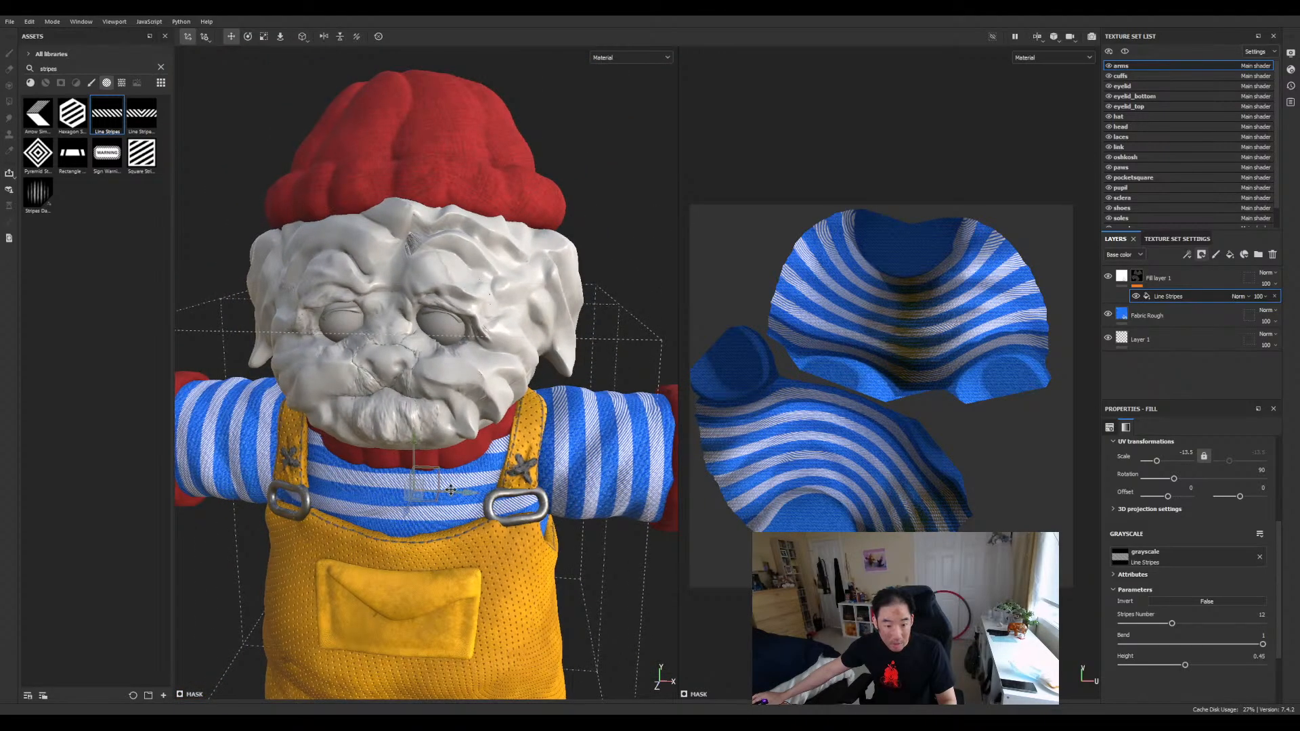
left_click_drag(498, 497, 455, 409, "alt")
scroll(537, 426, "down", 3)
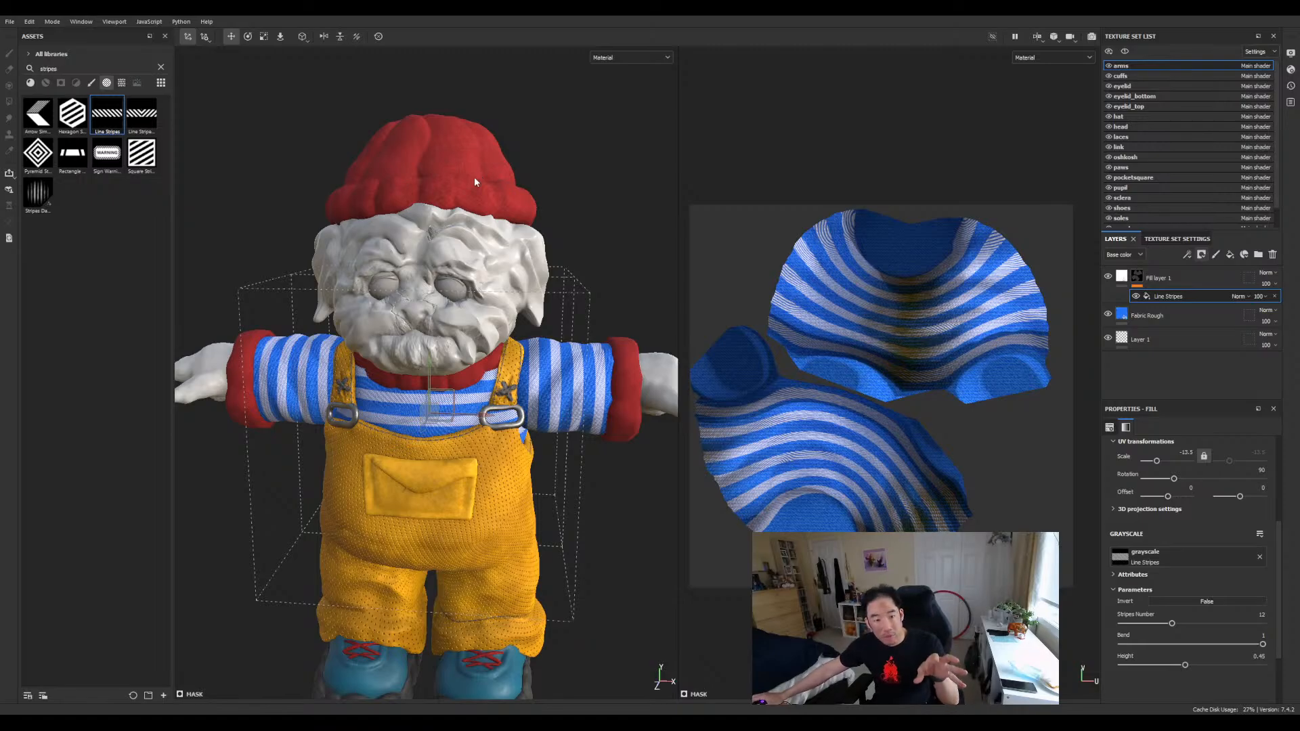
Examine the red hat's fabric weave up close, ending on a view of the whole outfit.
scroll(474, 176, "up", 5)
scroll(474, 177, "up", 1)
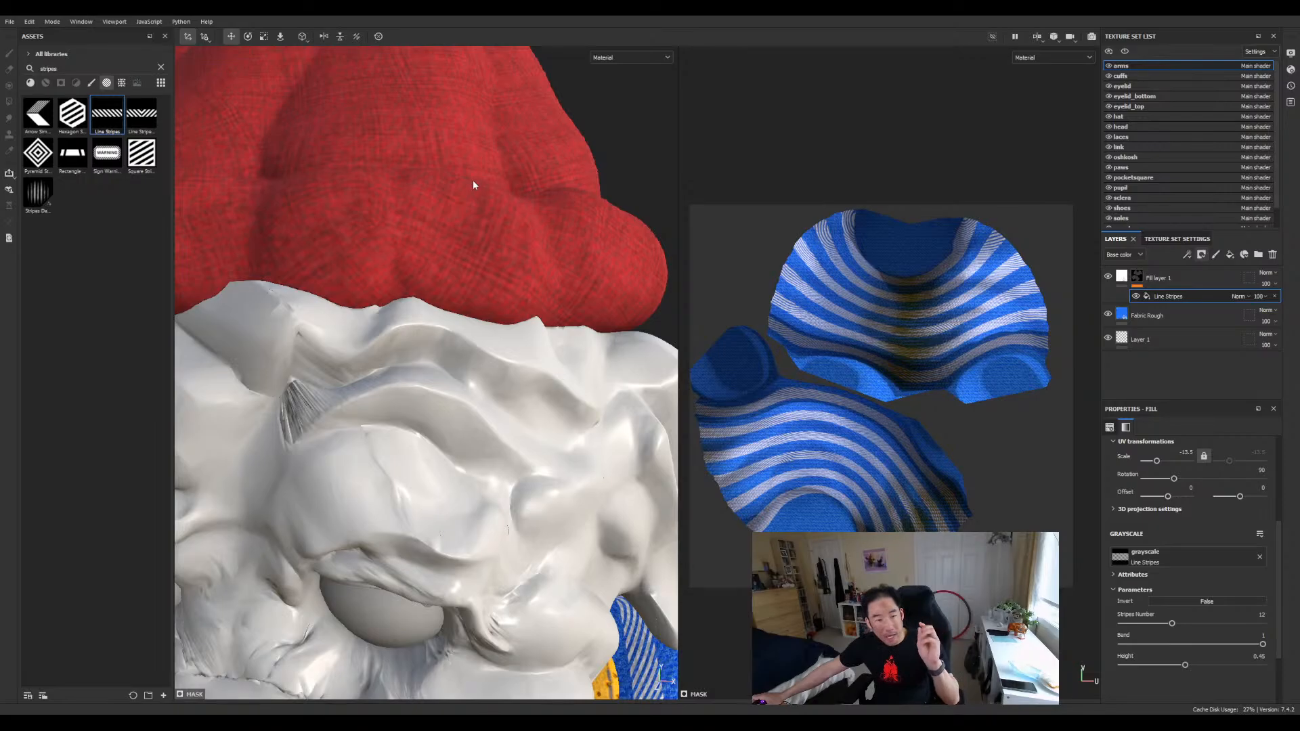
scroll(473, 180, "down", 5)
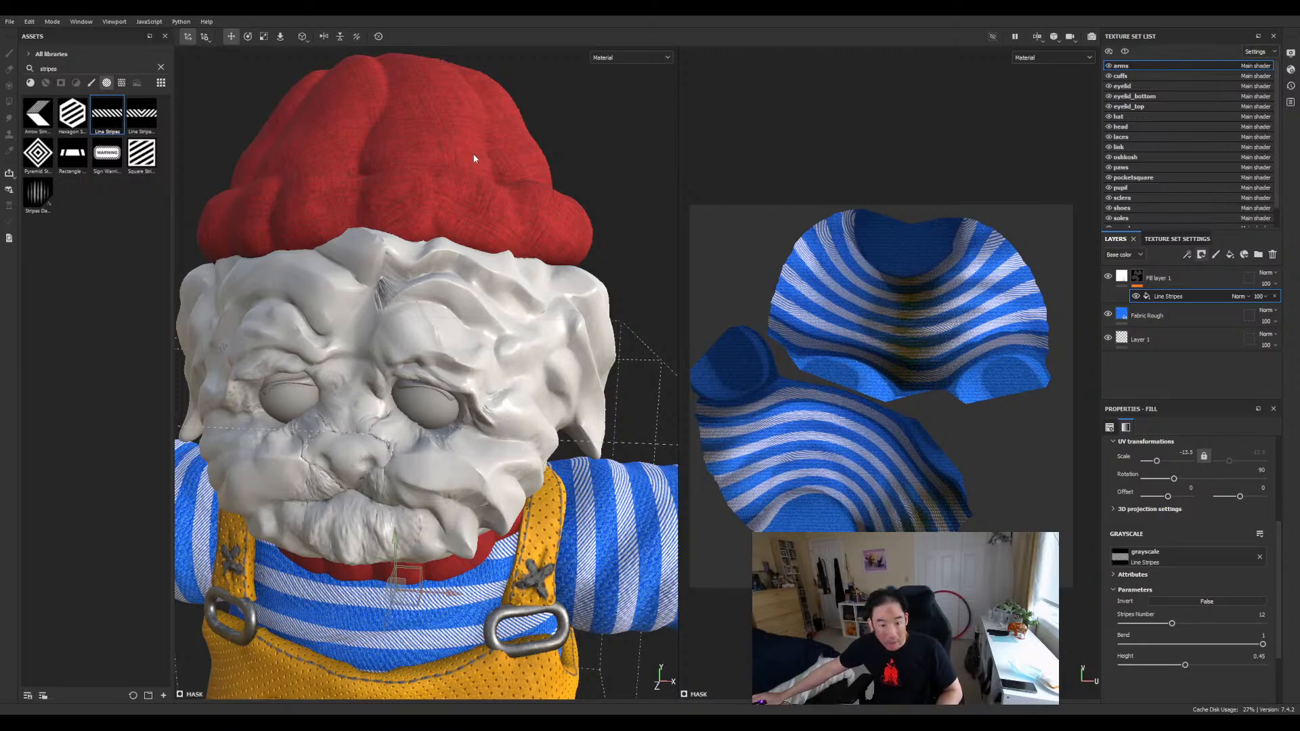
scroll(477, 160, "down", 8)
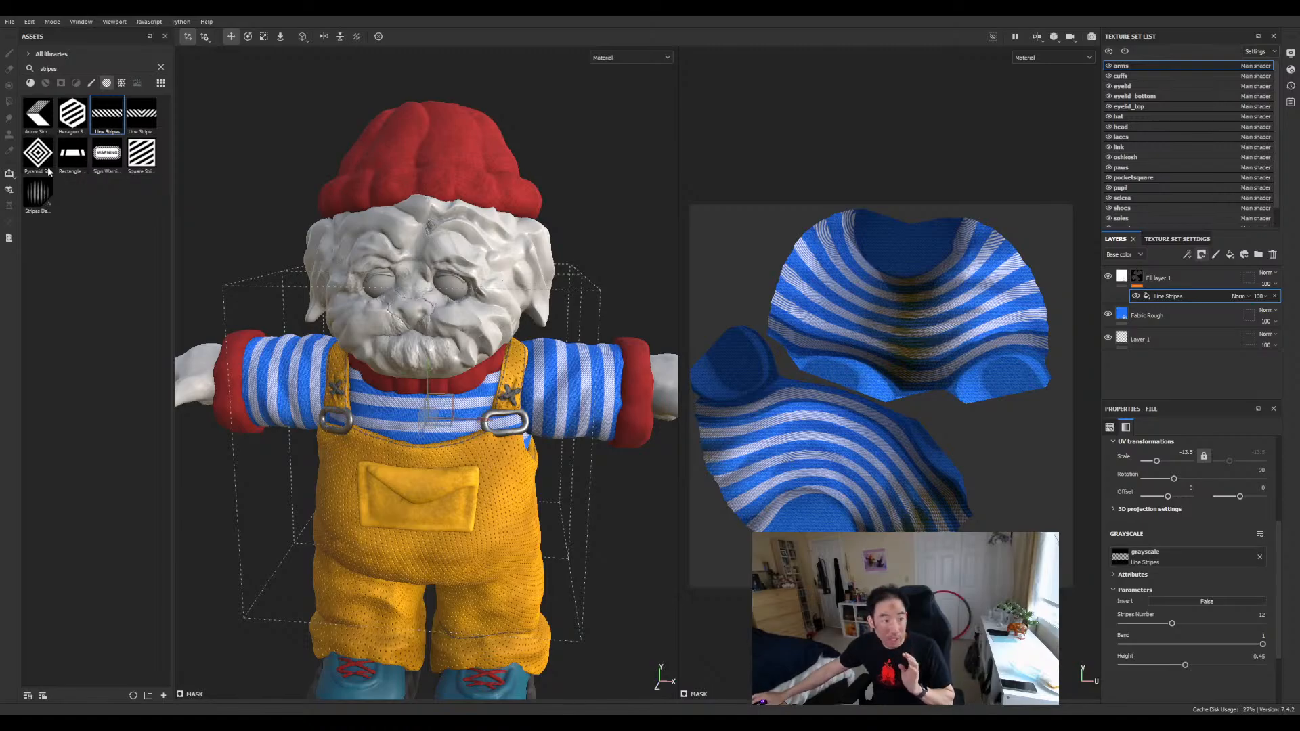
Try the Pyramid Stripes and Arrow Simple Stripes patterns in the arms' stripe mask fill, undoing each replacement.
left_click_drag(45, 159, 1163, 553)
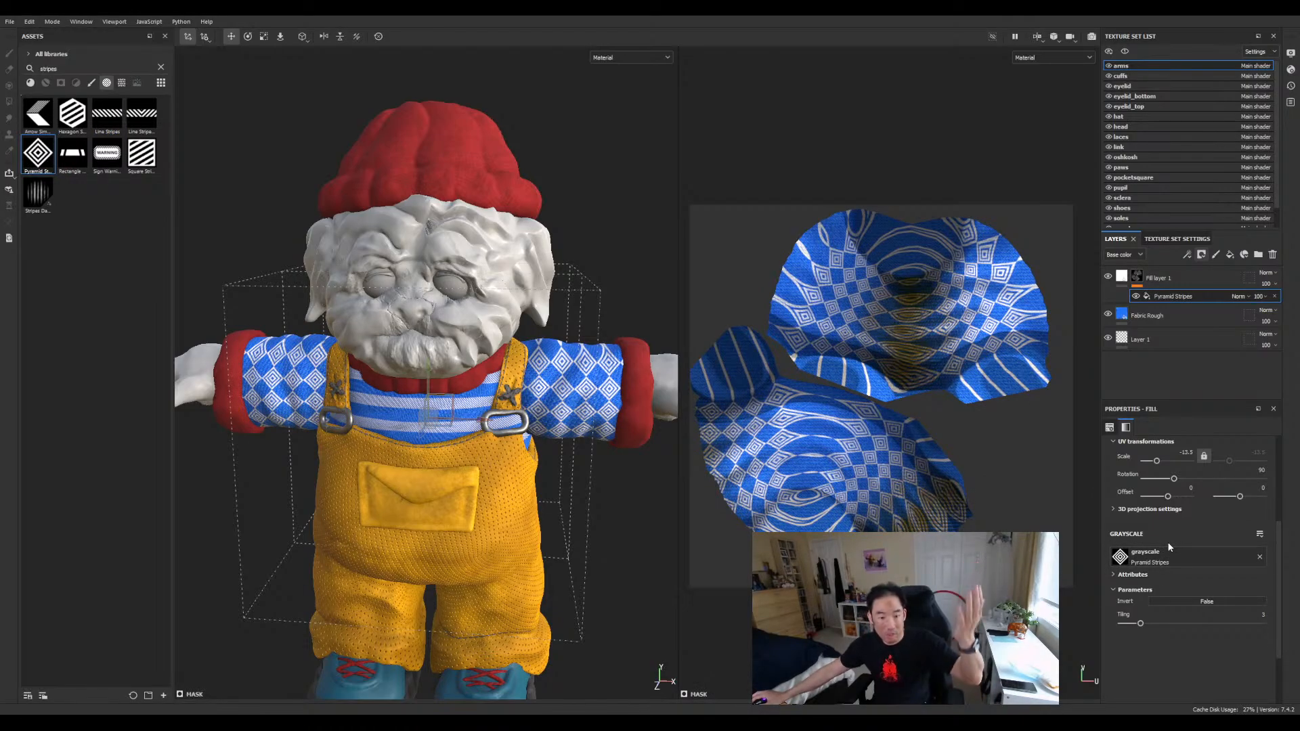
key("ctrl+z")
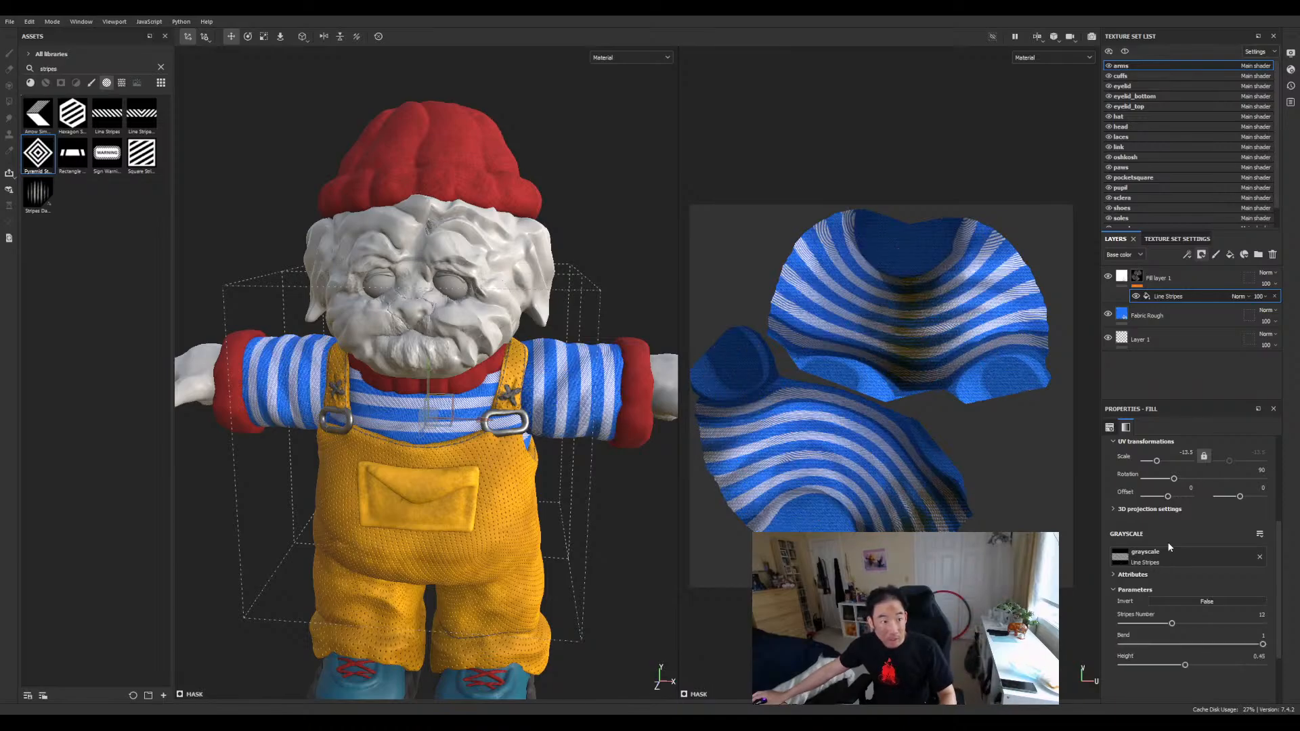
left_click_drag(38, 113, 1177, 550)
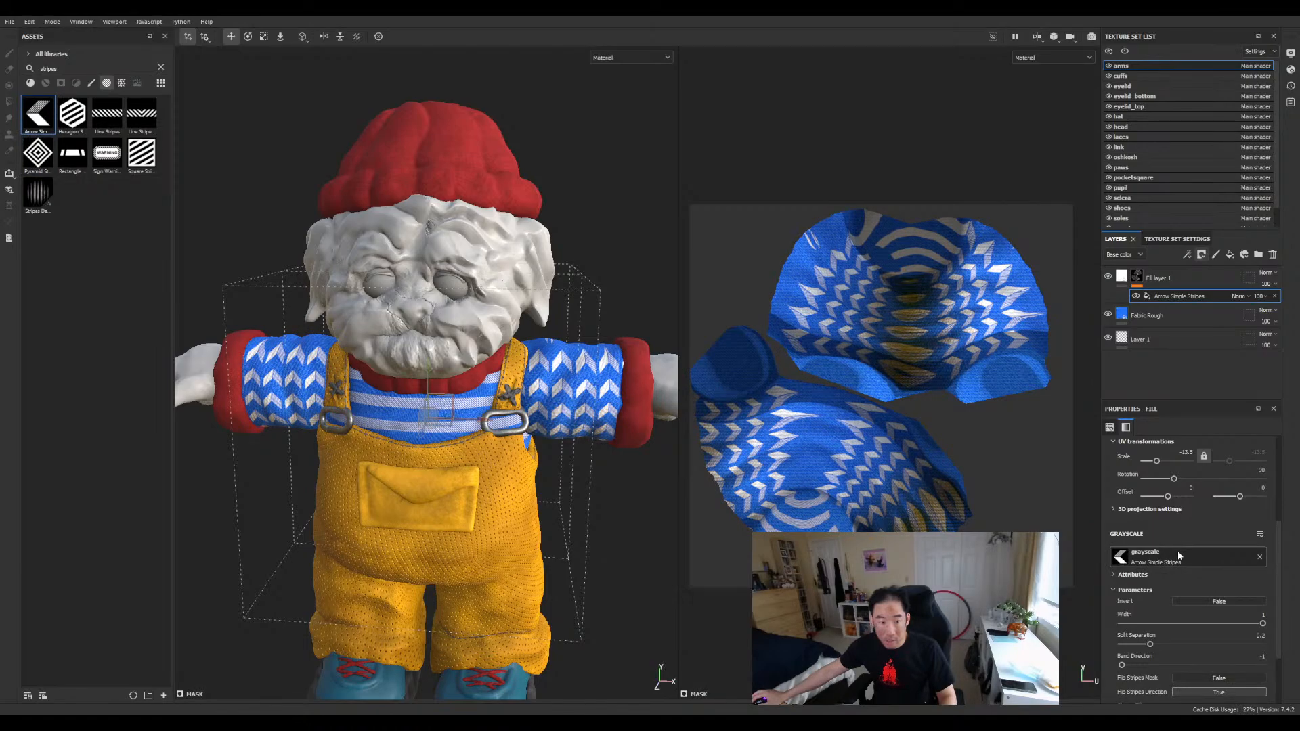
key("ctrl+z")
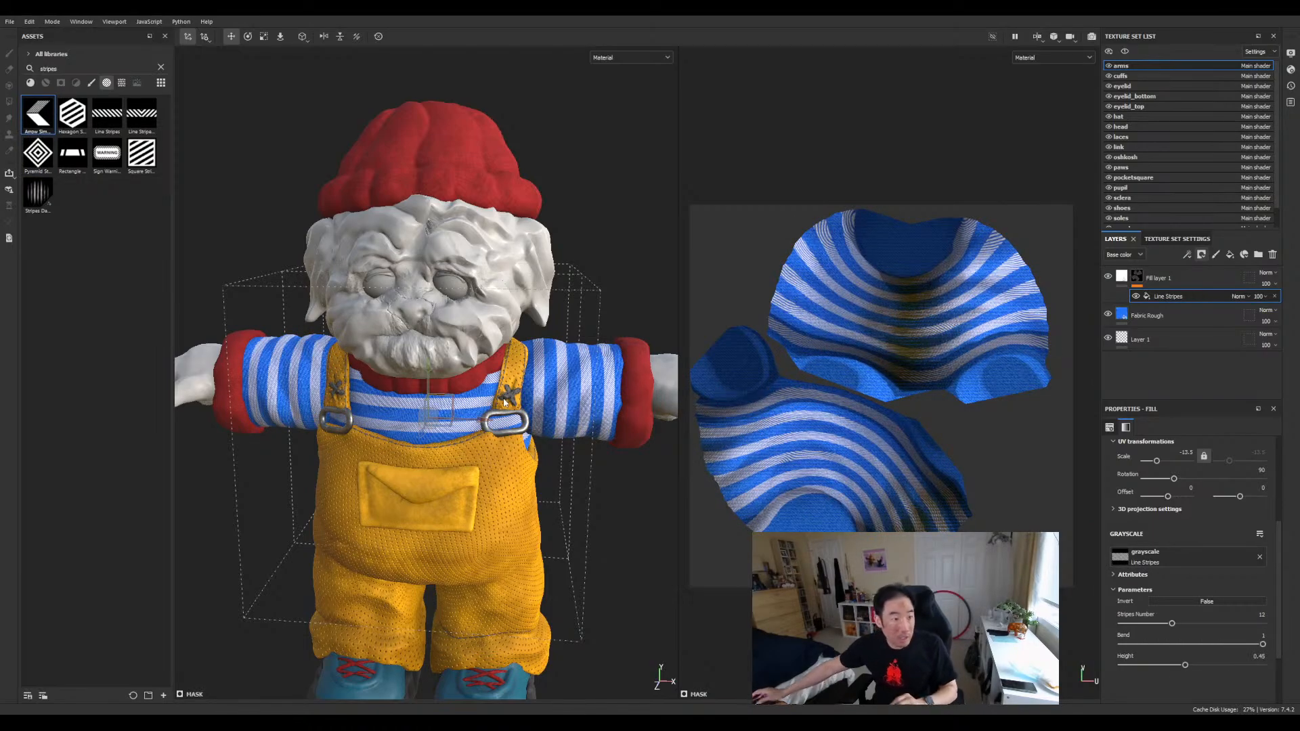